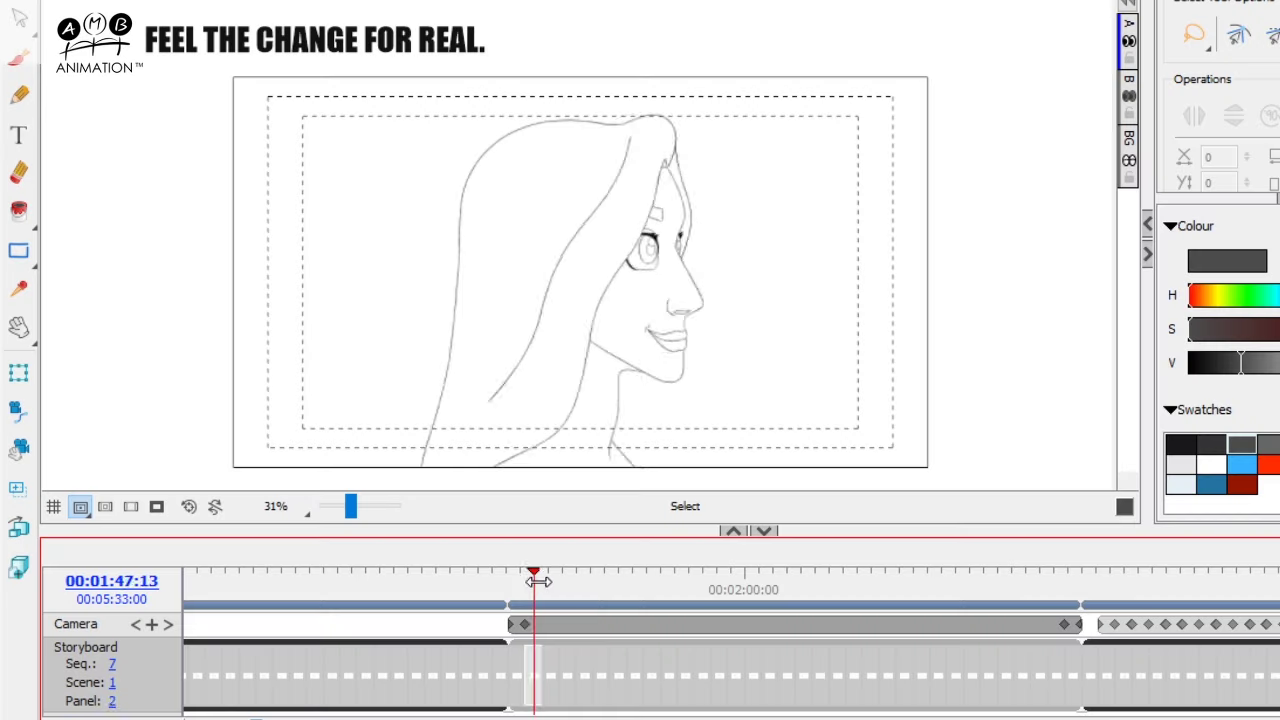
Scrub the timeline to examine the long-haired head turn in sequence 7 and the construction and bald-head drawings in sequence 9
left_click_drag(536, 580, 986, 572)
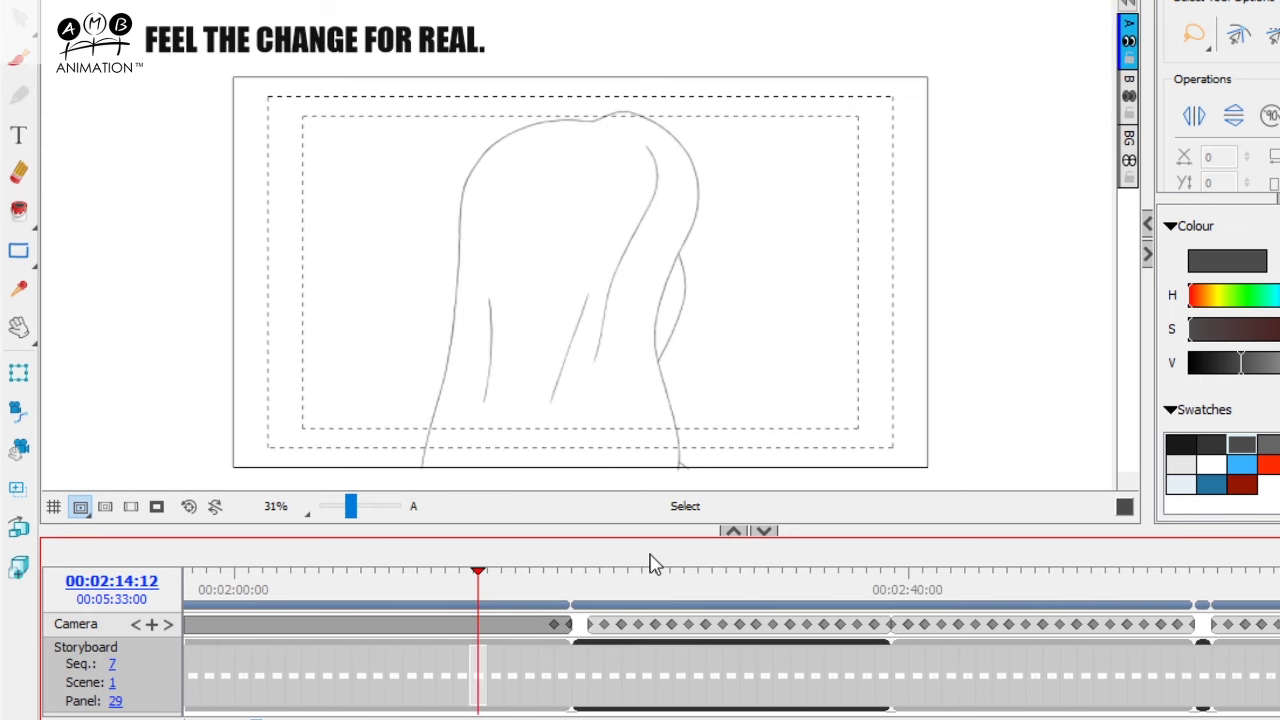
left_click(598, 570)
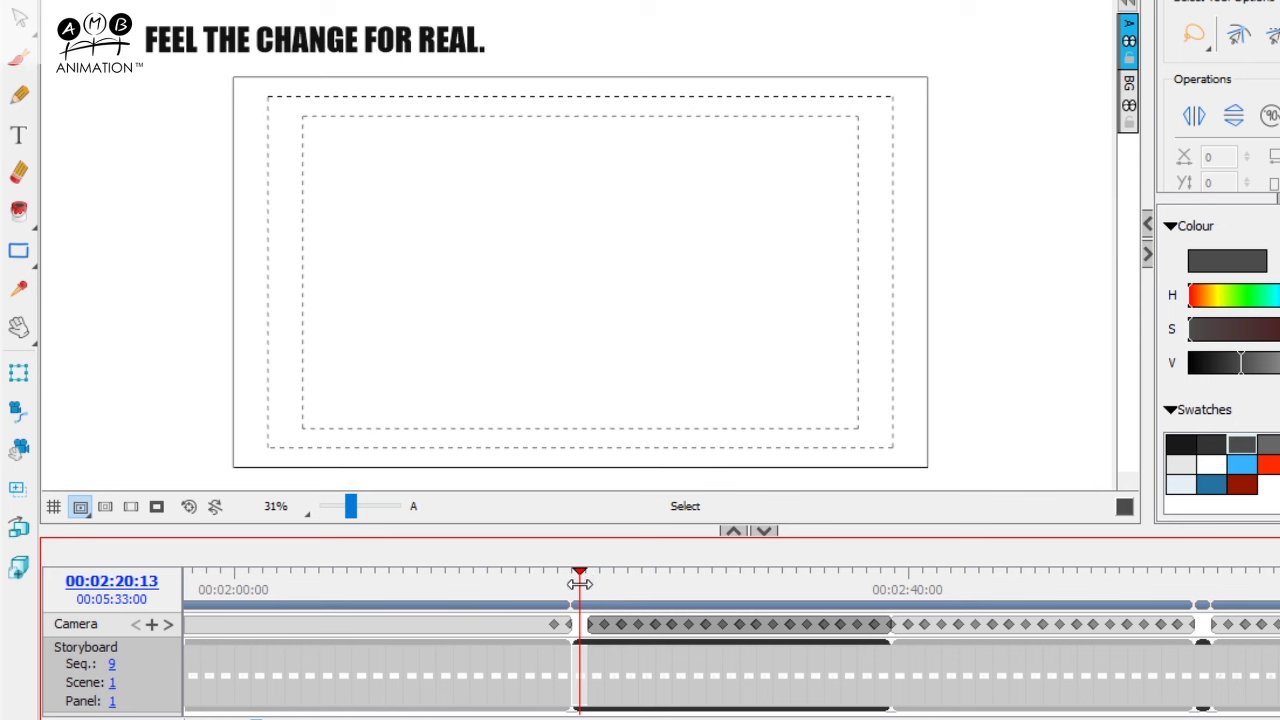
mouse_move(580, 583)
left_mouse_down()
mouse_move(606, 571)
mouse_move(795, 569)
mouse_move(606, 571)
mouse_move(875, 587)
mouse_move(586, 590)
mouse_move(765, 595)
left_mouse_up()
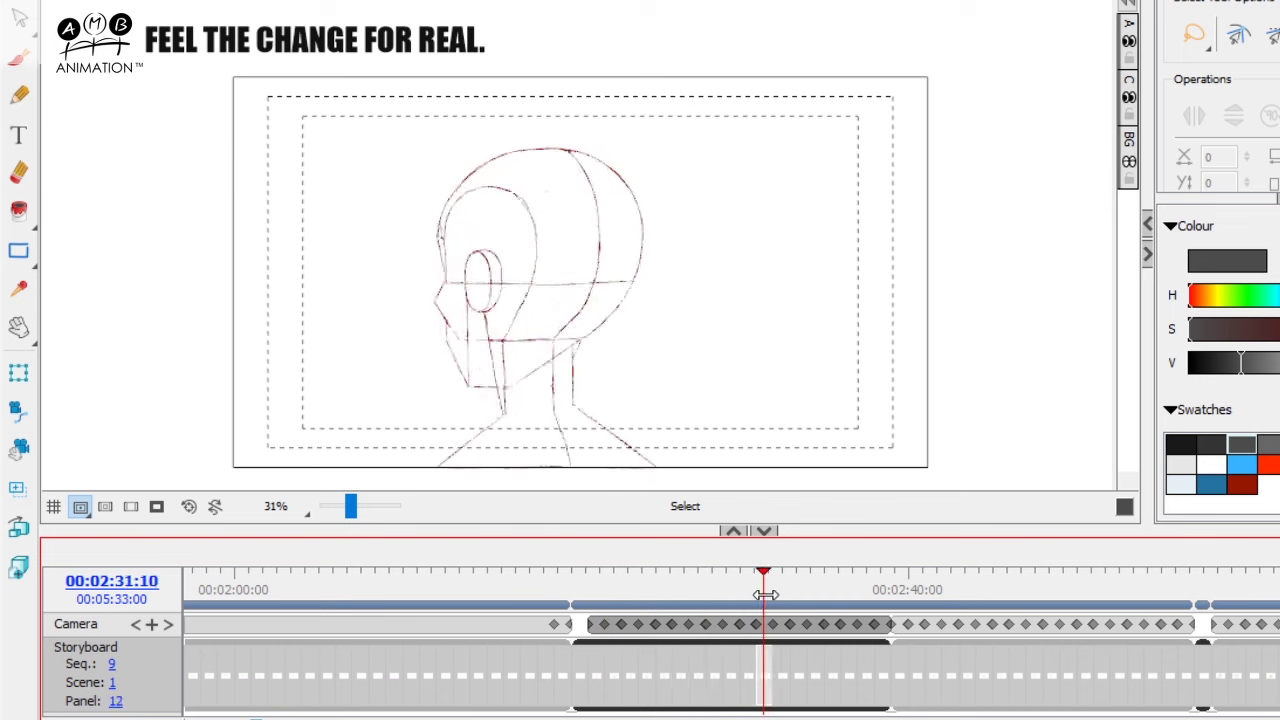
mouse_move(872, 590)
left_mouse_down()
mouse_move(583, 596)
mouse_move(884, 591)
left_mouse_up()
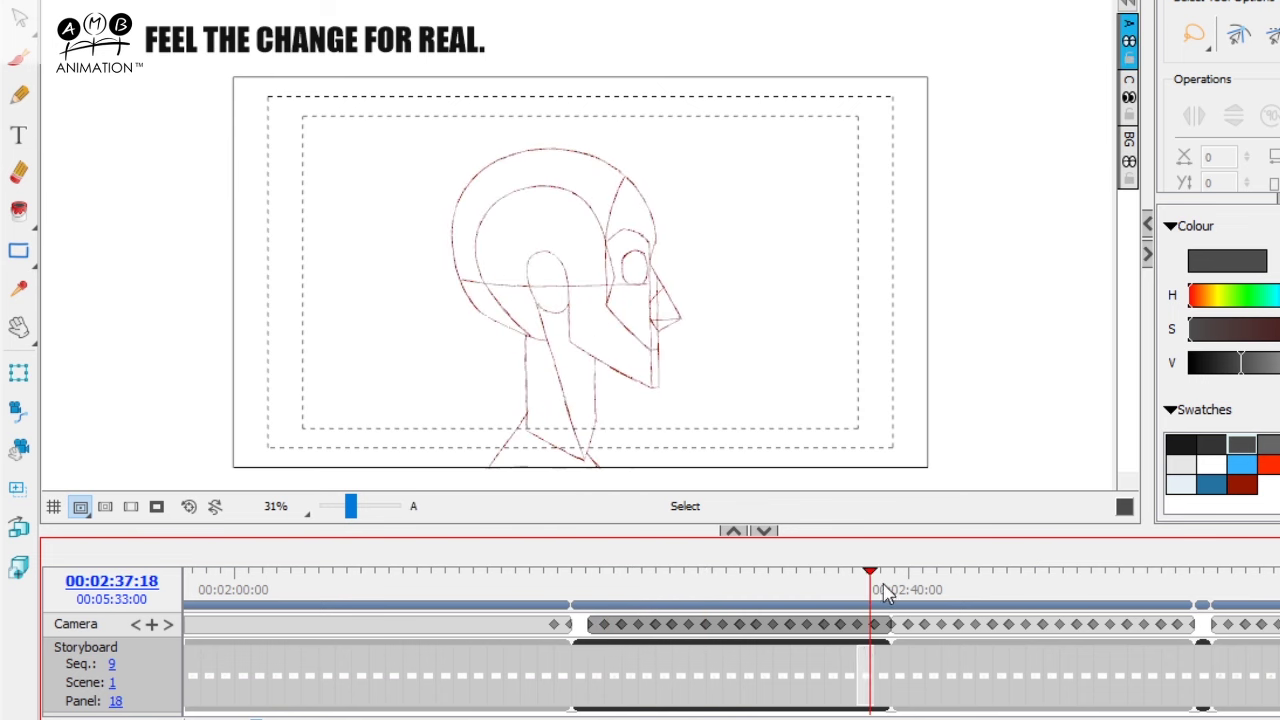
left_click_drag(790, 718, 853, 718)
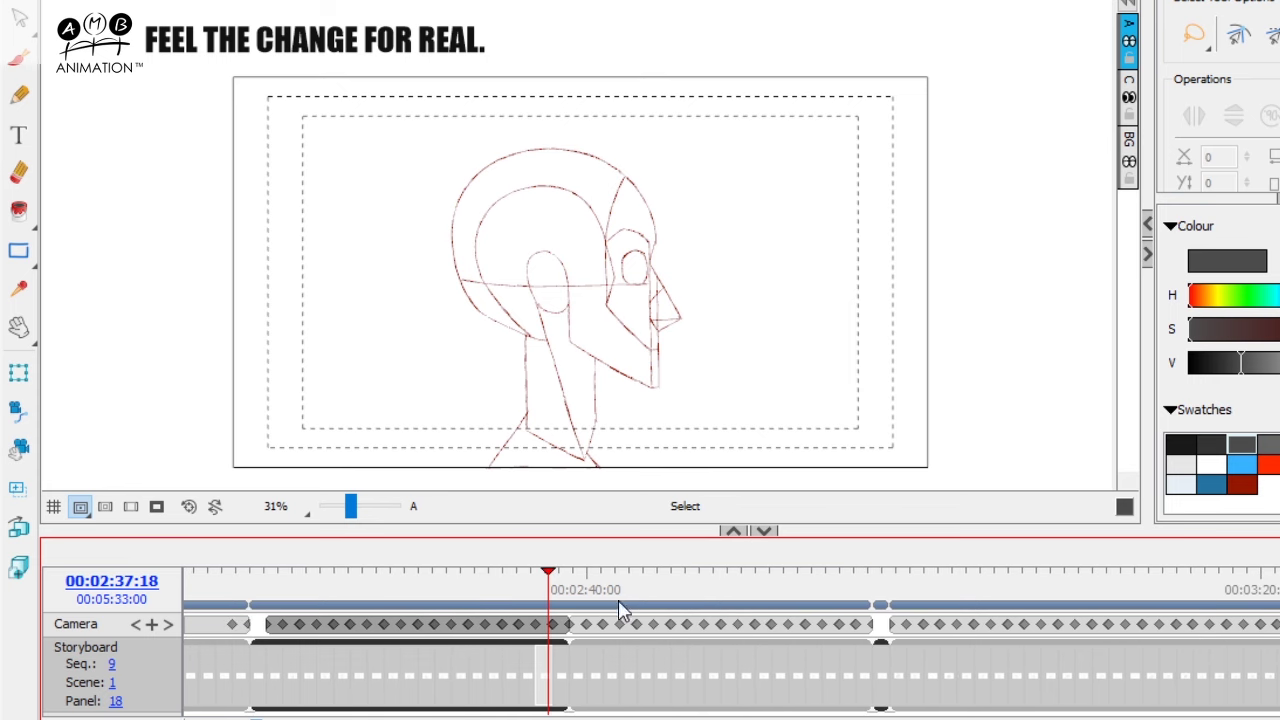
left_click_drag(551, 580, 860, 581)
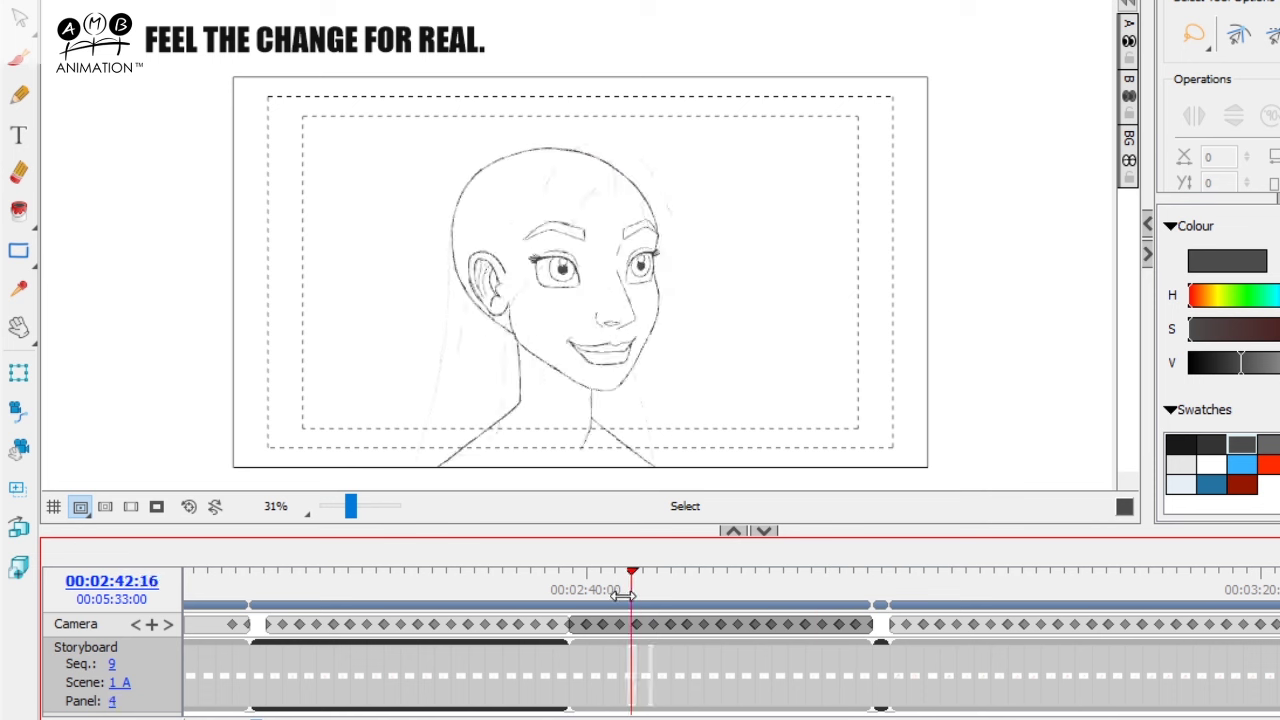
left_click_drag(622, 596, 586, 596)
left_click_drag(780, 717, 590, 717)
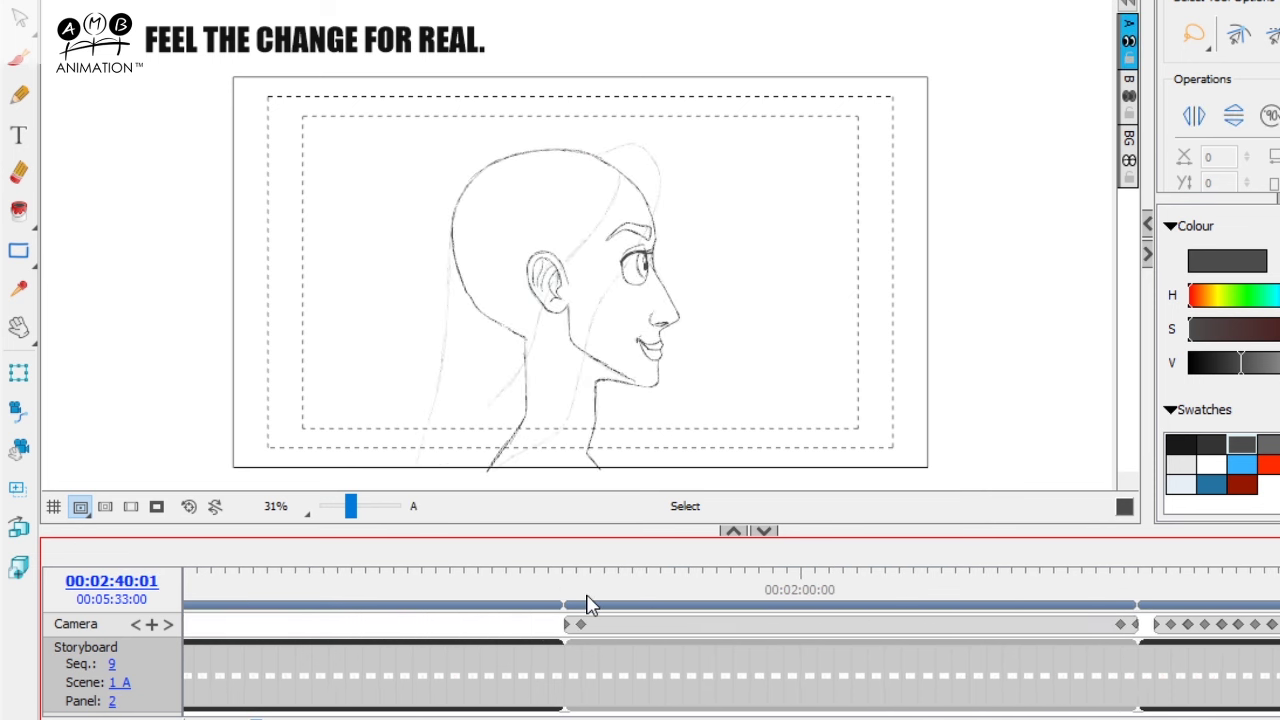
left_click_drag(588, 595, 897, 557)
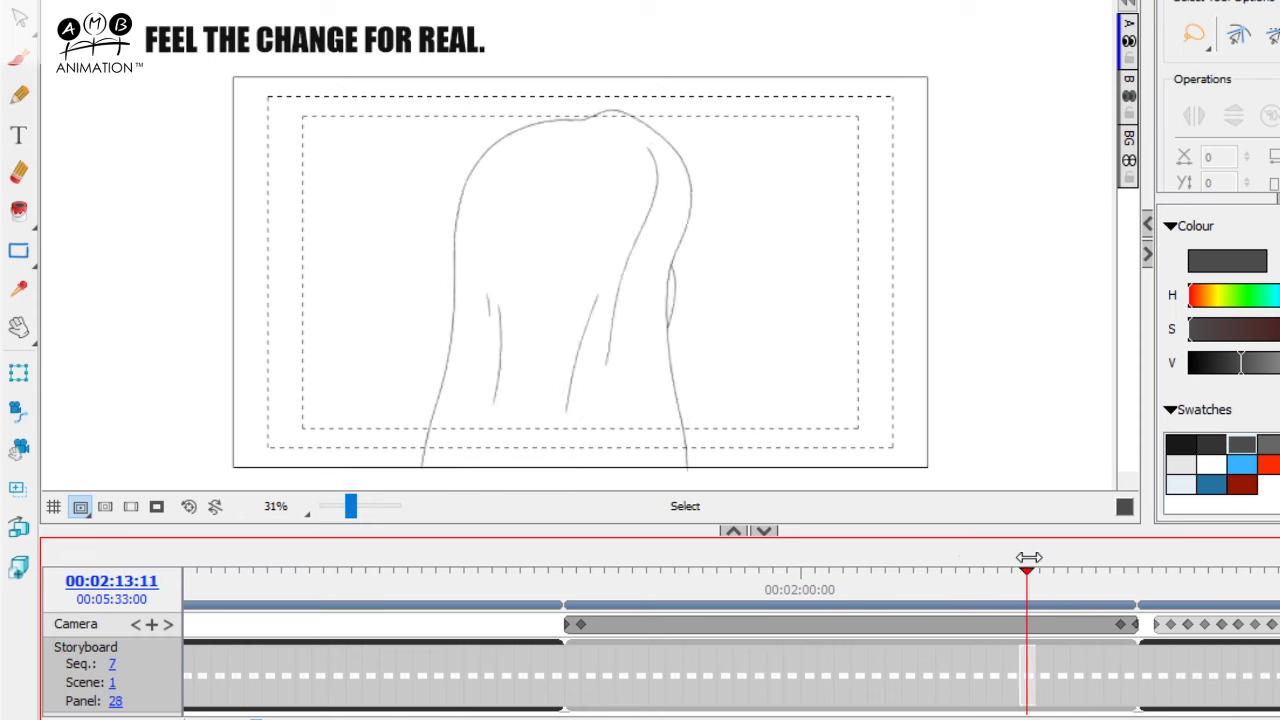
mouse_move(1029, 558)
left_mouse_down()
mouse_move(843, 557)
mouse_move(1046, 557)
mouse_move(912, 560)
mouse_move(1019, 565)
left_mouse_up()
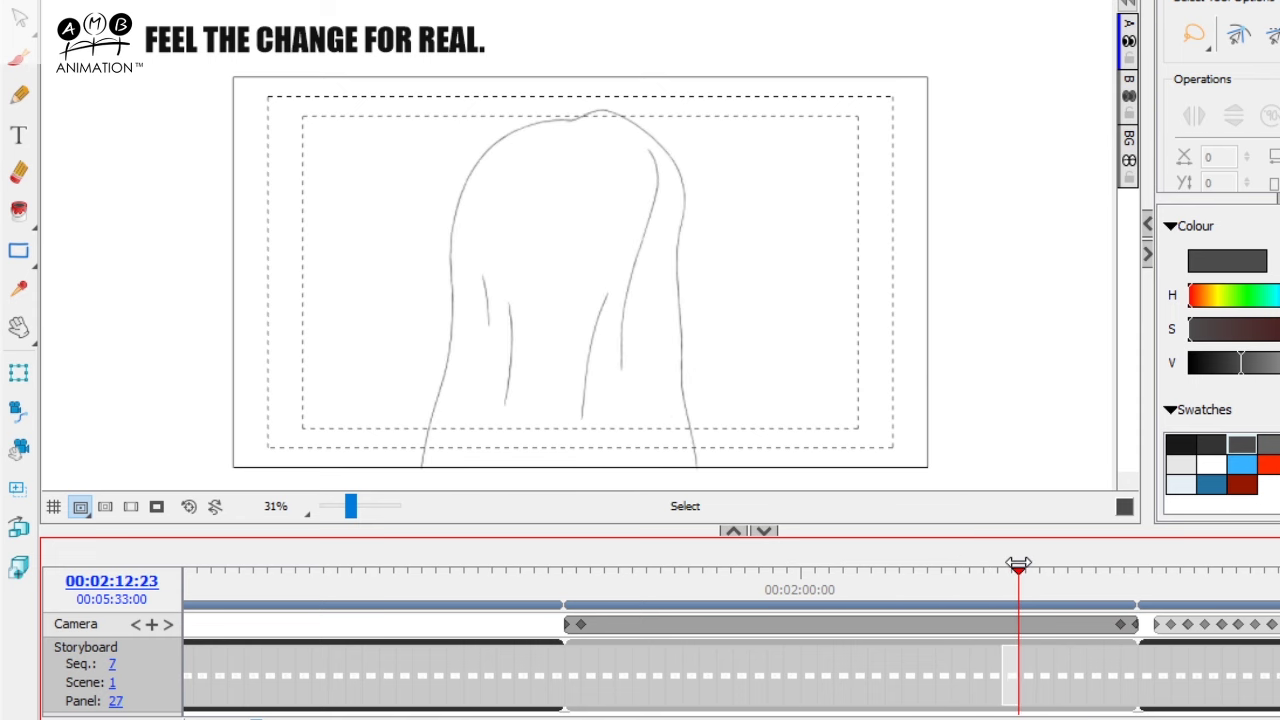
scroll(838, 668, "right", 10)
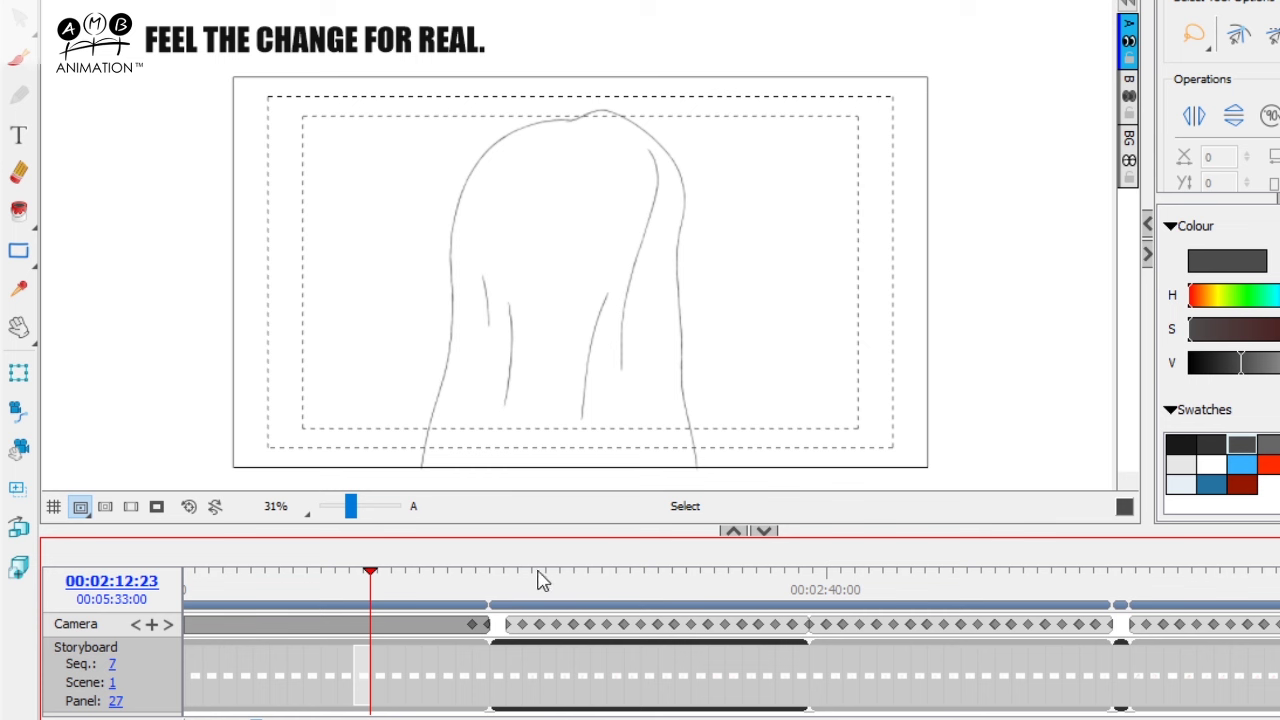
mouse_move(538, 581)
left_mouse_down()
mouse_move(1086, 590)
mouse_move(729, 590)
mouse_move(943, 585)
mouse_move(831, 585)
left_mouse_up()
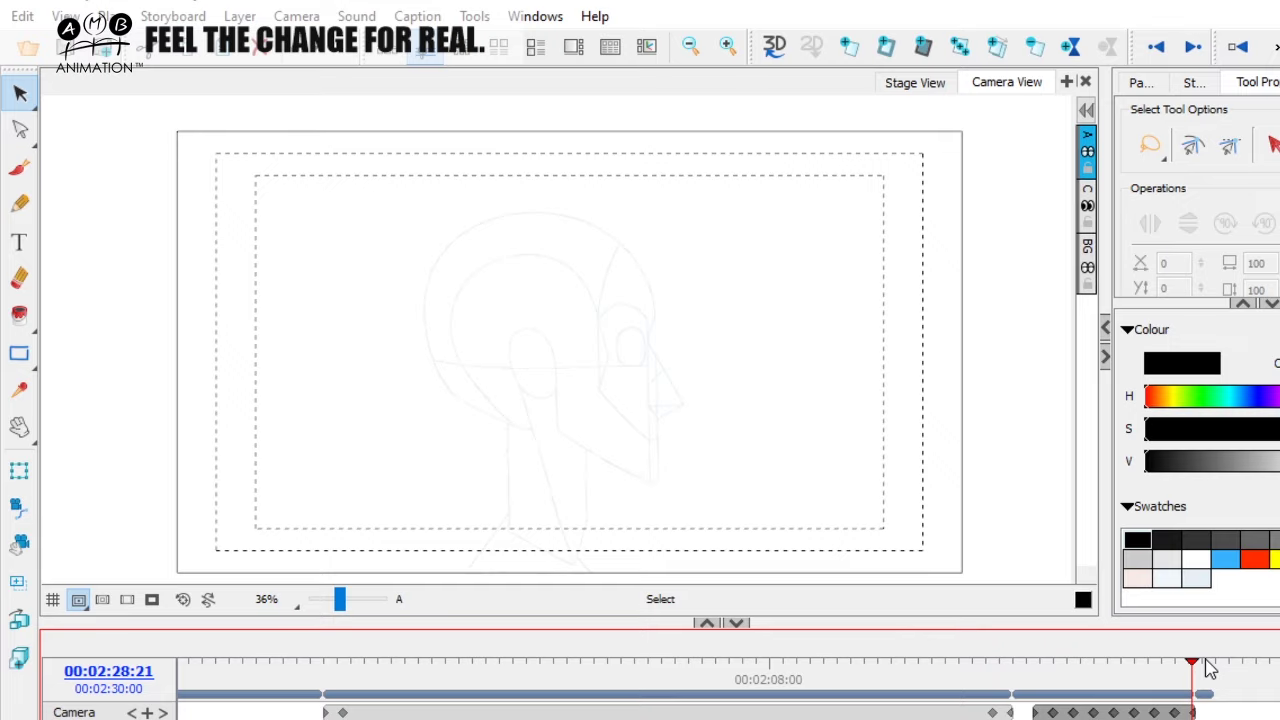
On the blank last panel, brush a rough three-view character turnaround with horizontal alignment guides across the figures
left_click_drag(1192, 665, 1204, 669)
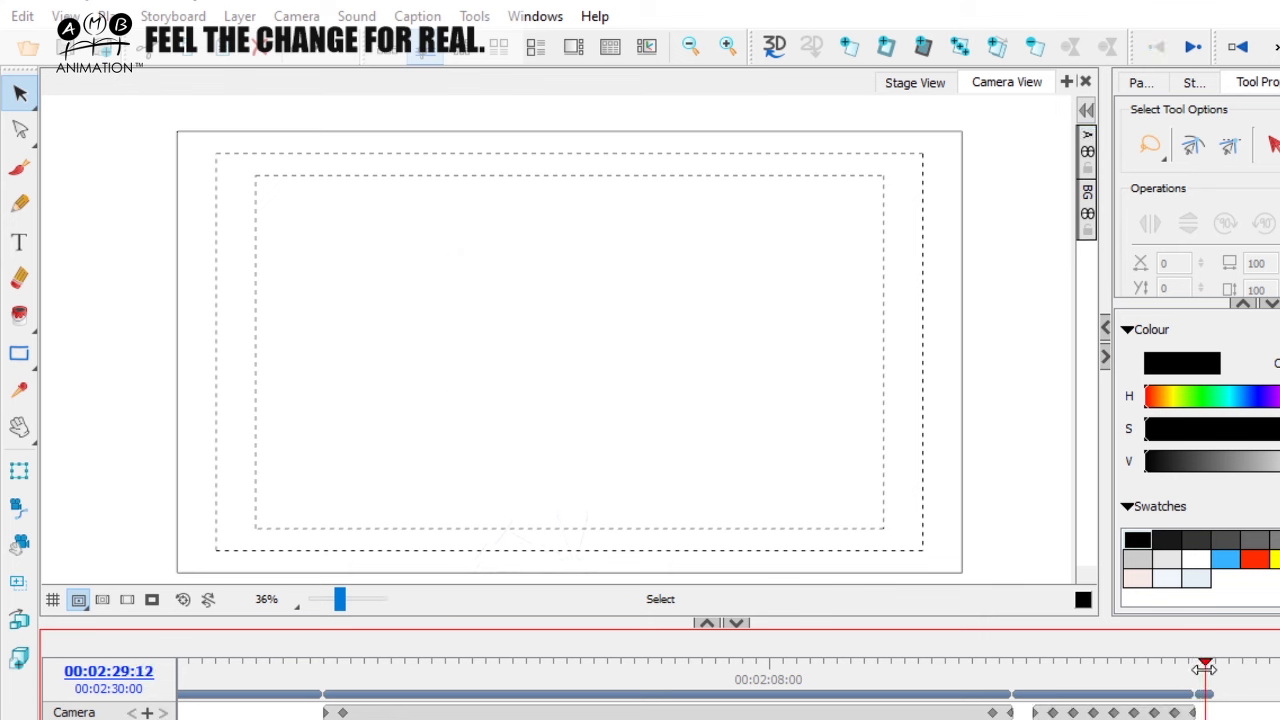
left_click(20, 169)
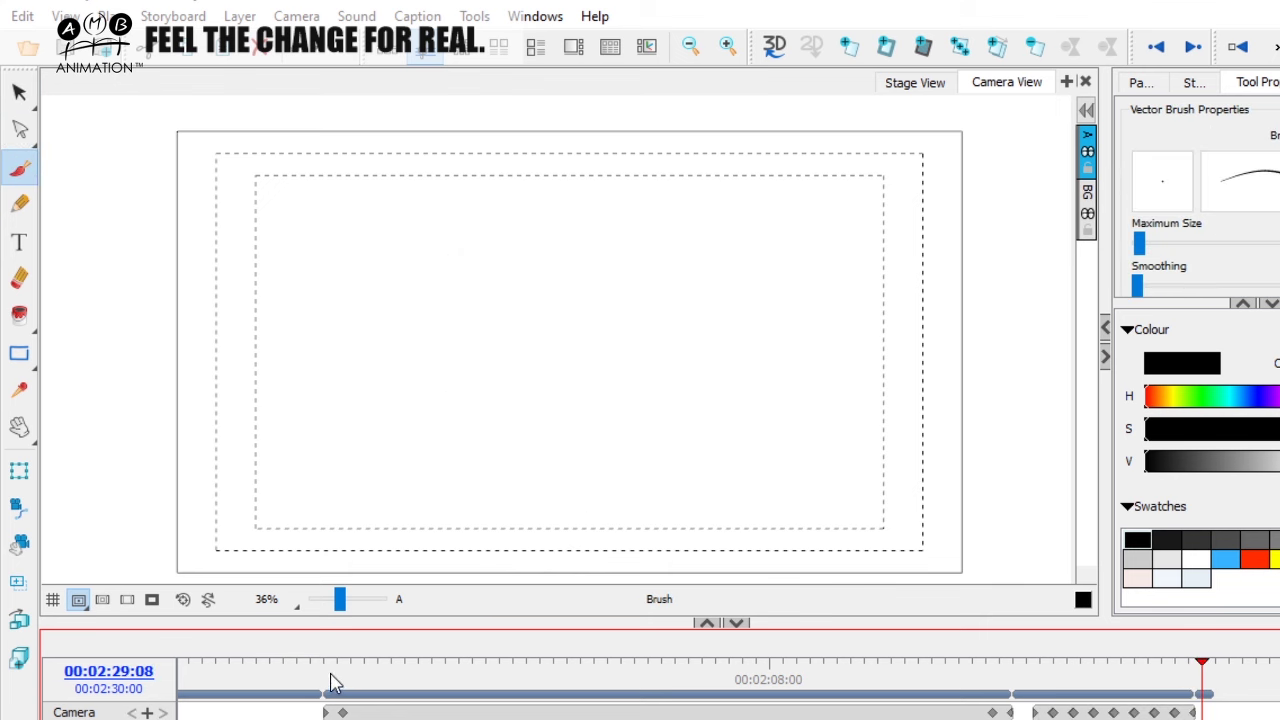
left_click(336, 664)
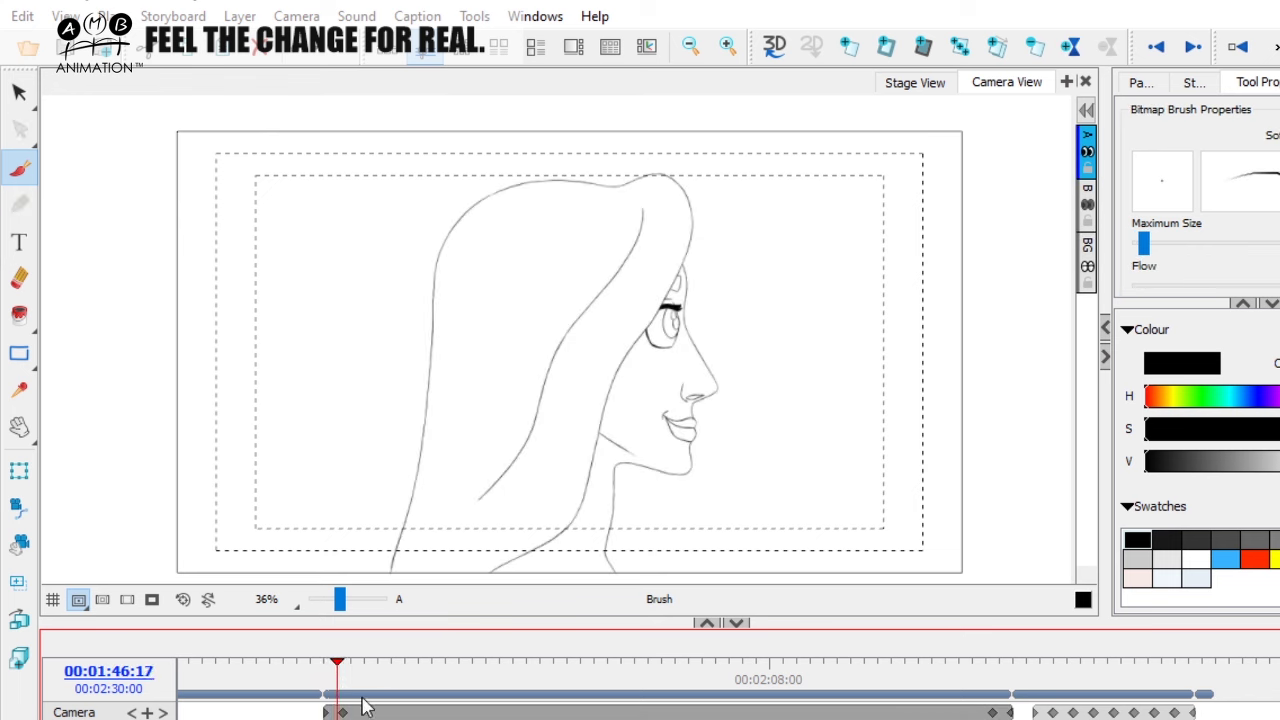
left_click(1203, 665)
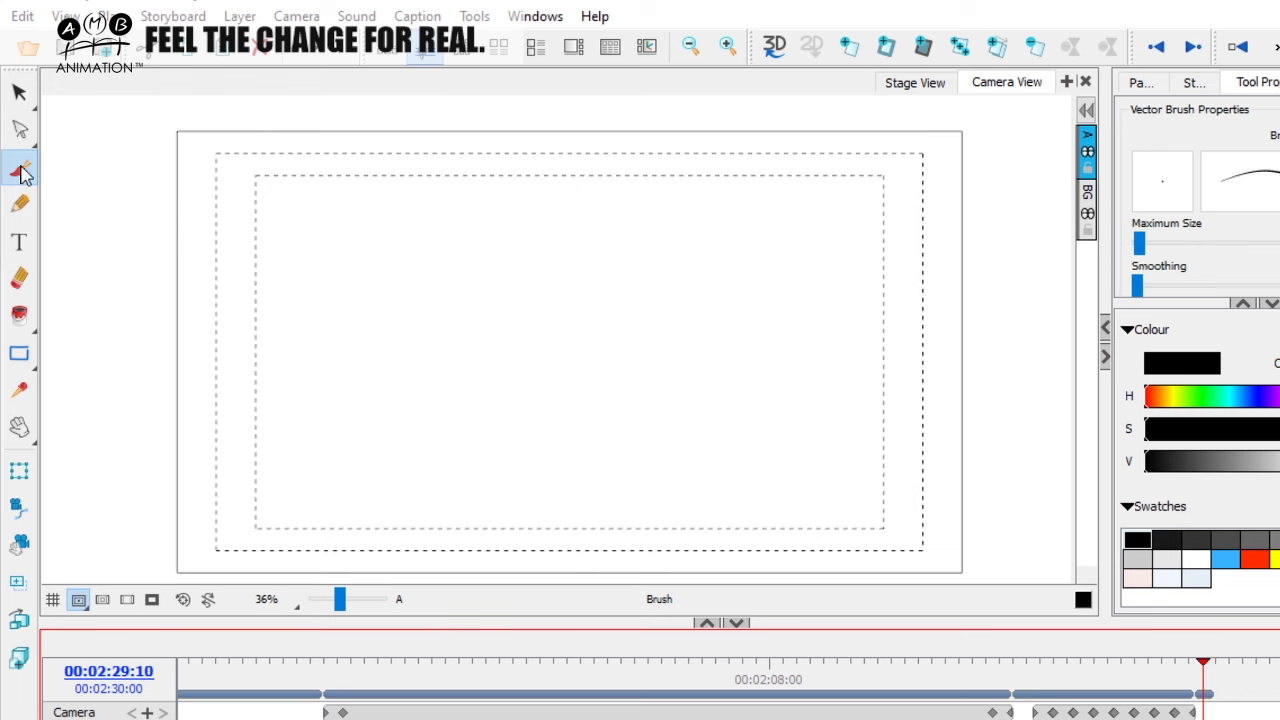
left_click_drag(341, 243, 397, 216)
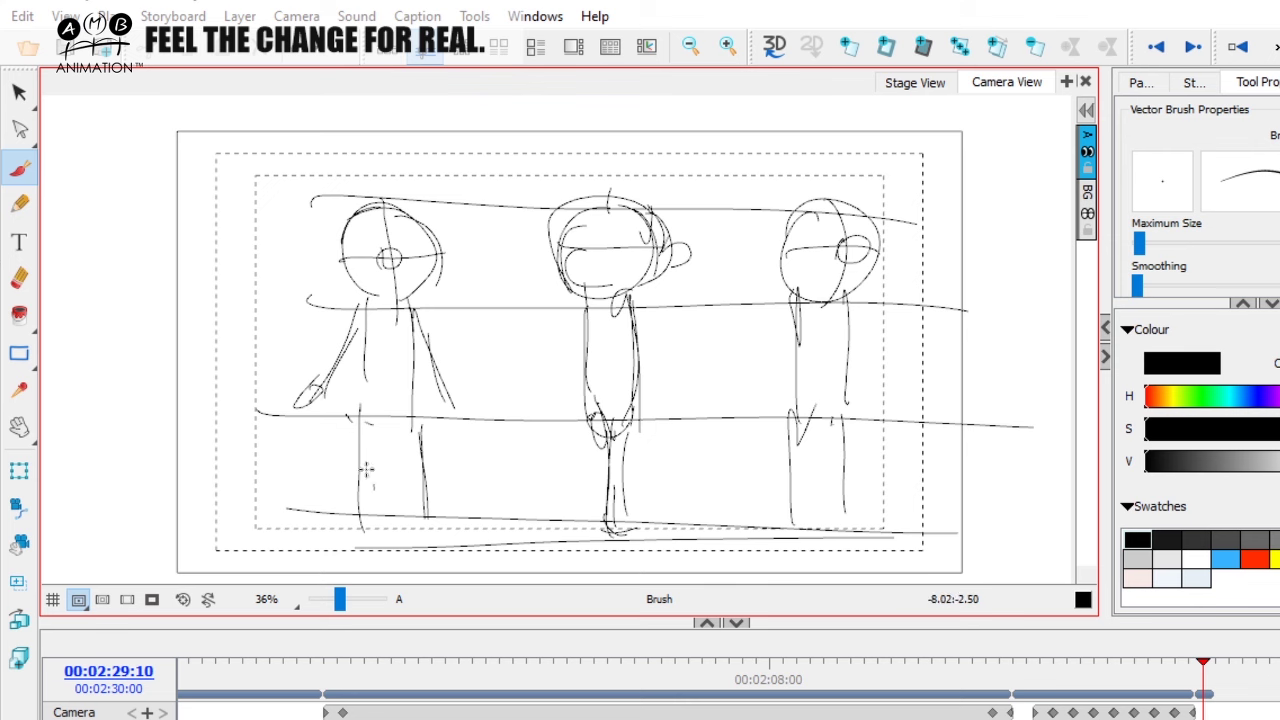
Select the entire three-view turnaround sketch on the last panel and delete it
left_click(20, 93)
key("ctrl+a")
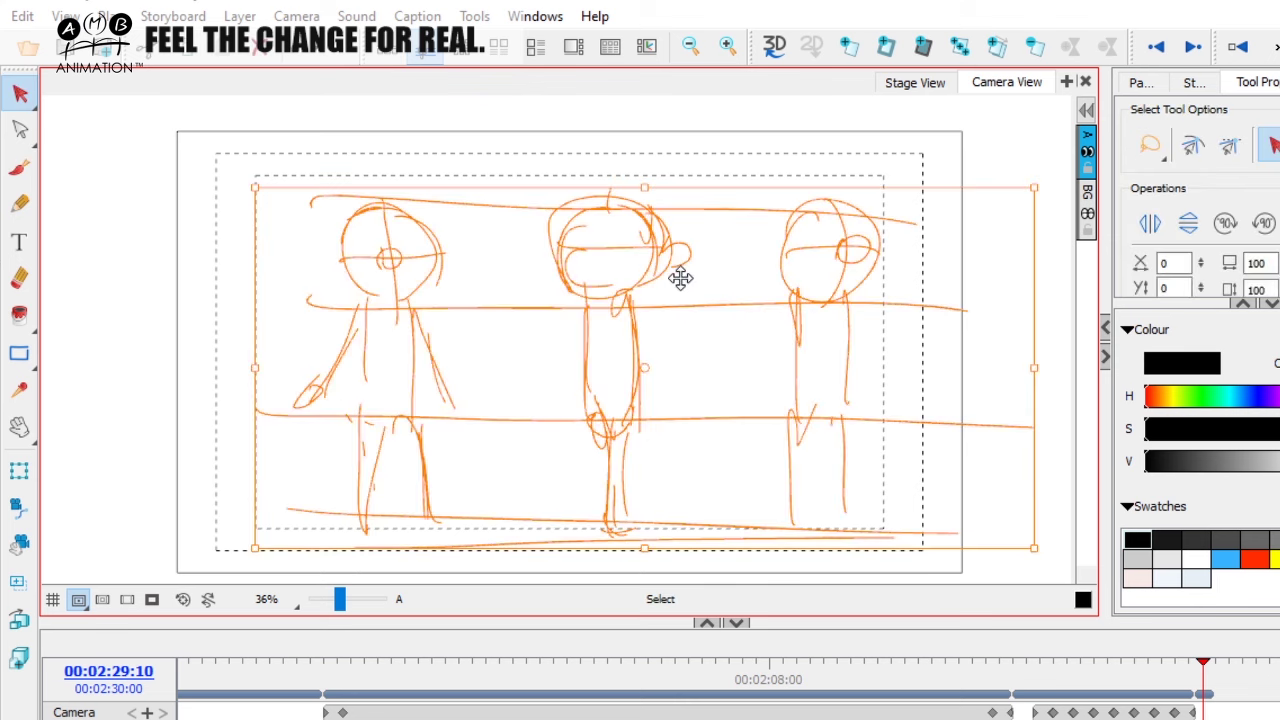
key("Delete")
Scrub through the long-haired woman's head turn in sequence 7 to examine its key poses
mouse_move(333, 662)
left_mouse_down()
mouse_move(1000, 662)
mouse_move(357, 662)
mouse_move(983, 663)
mouse_move(394, 688)
mouse_move(351, 676)
mouse_move(728, 688)
mouse_move(996, 675)
mouse_move(360, 680)
mouse_move(622, 673)
mouse_move(480, 674)
mouse_move(606, 691)
mouse_move(957, 686)
mouse_move(353, 690)
mouse_move(997, 693)
left_mouse_up()
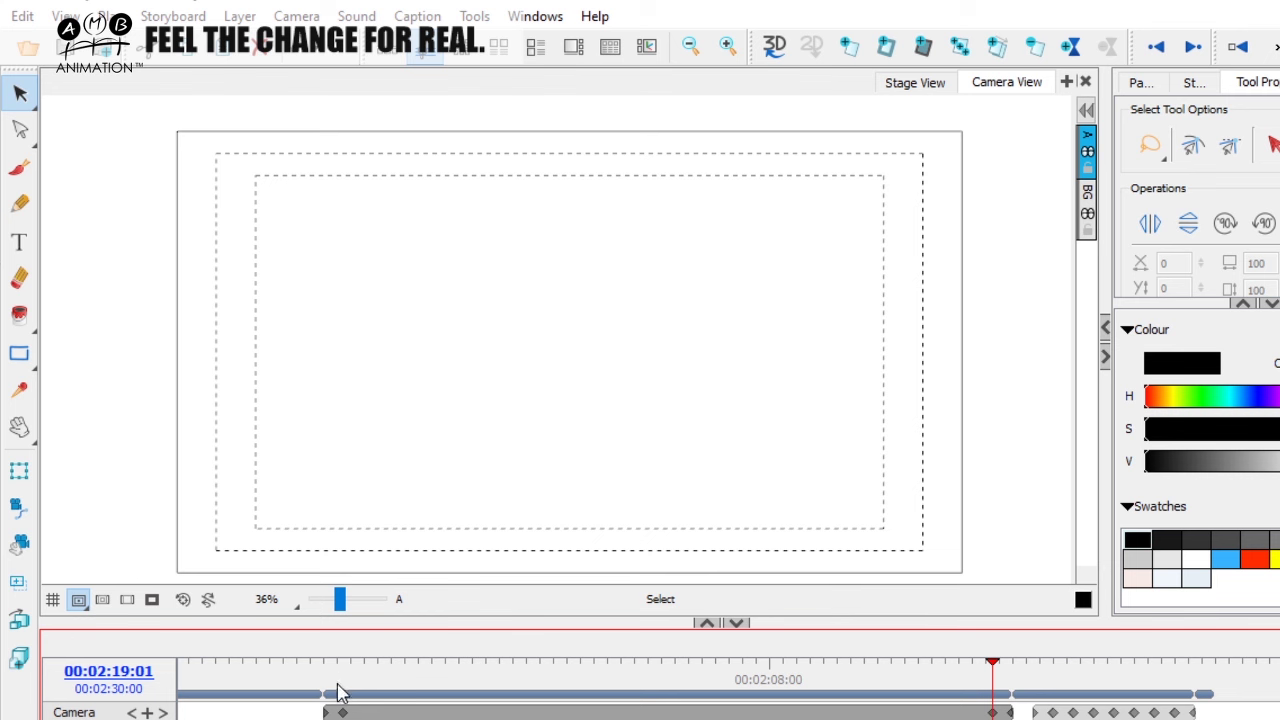
mouse_move(338, 692)
left_mouse_down()
mouse_move(332, 680)
mouse_move(436, 663)
left_mouse_up()
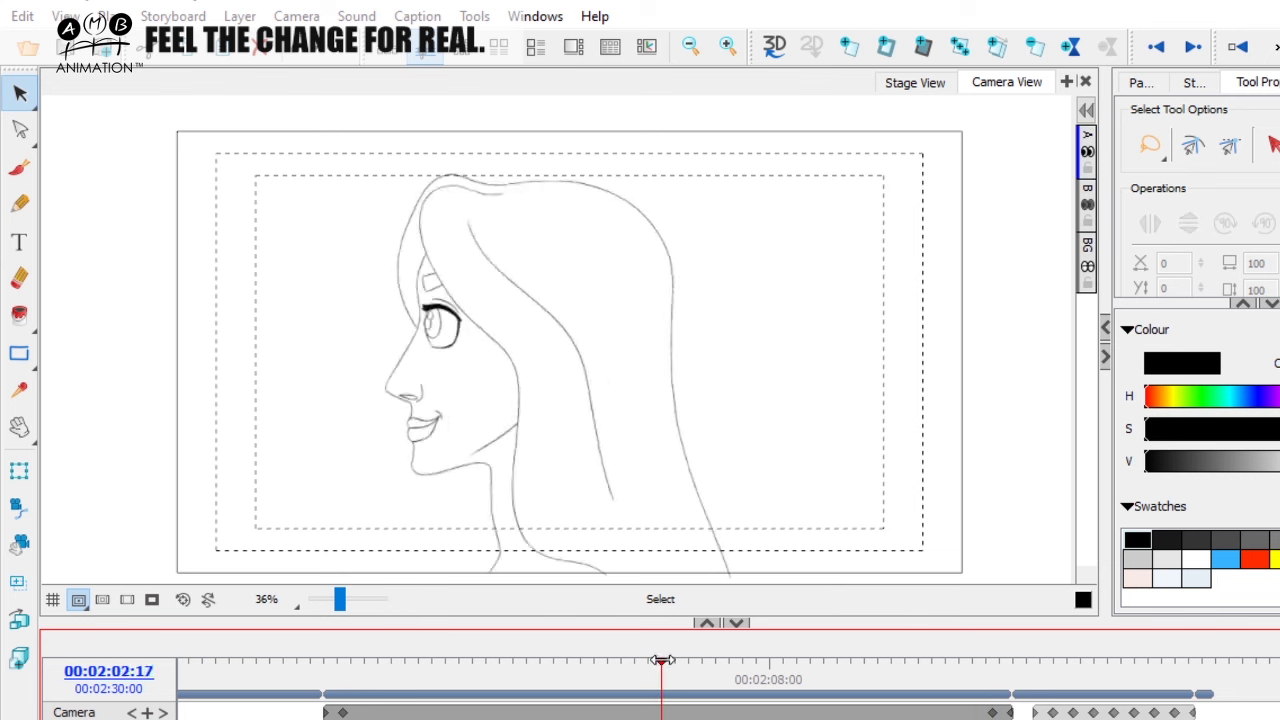
mouse_move(838, 657)
left_mouse_down()
mouse_move(966, 659)
mouse_move(329, 659)
mouse_move(957, 660)
mouse_move(471, 660)
mouse_move(341, 679)
left_mouse_up()
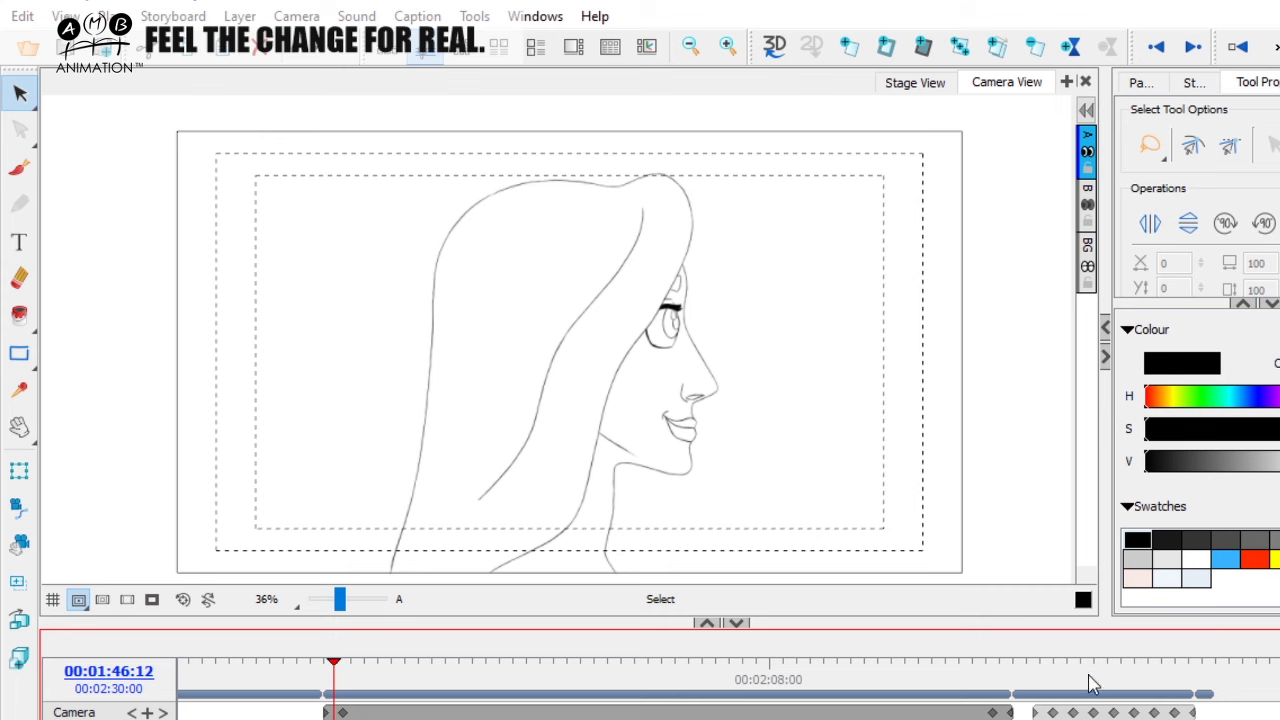
On the blank last panel, brush three rough heads, simple bodies under two, a face on the first and a loose circle below
left_click(1203, 680)
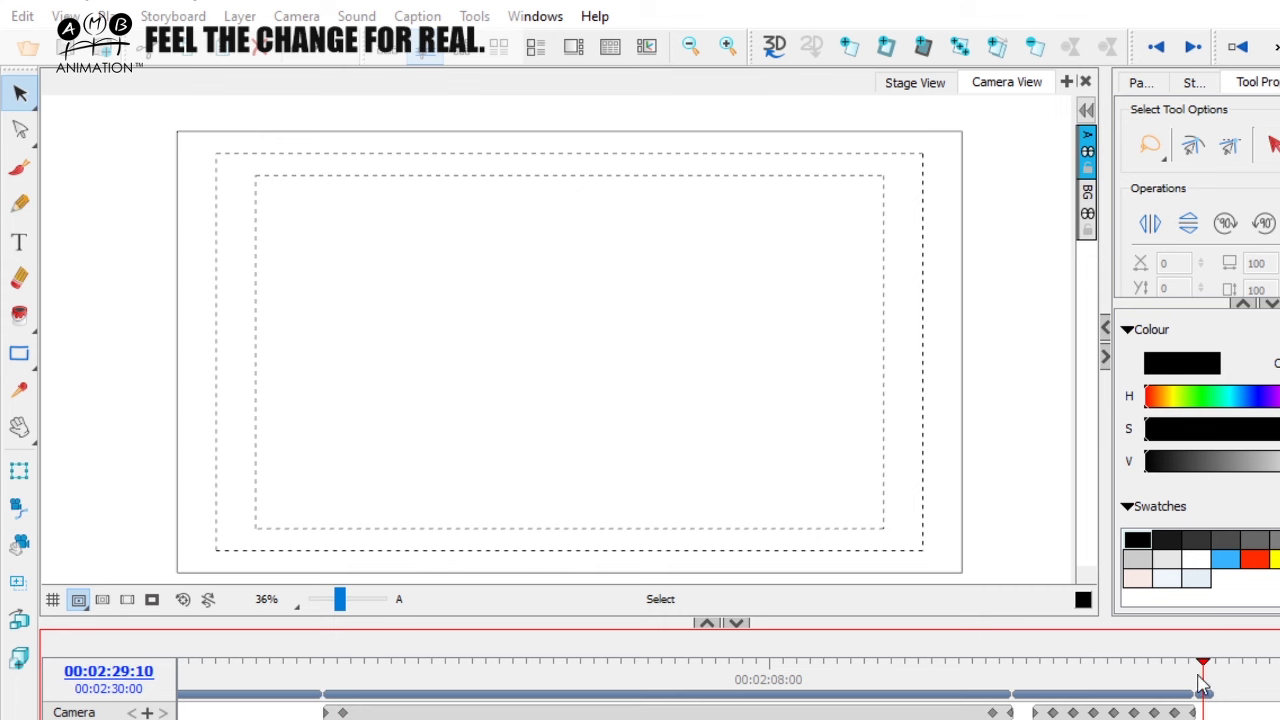
left_click(20, 169)
left_click_drag(293, 202, 366, 265)
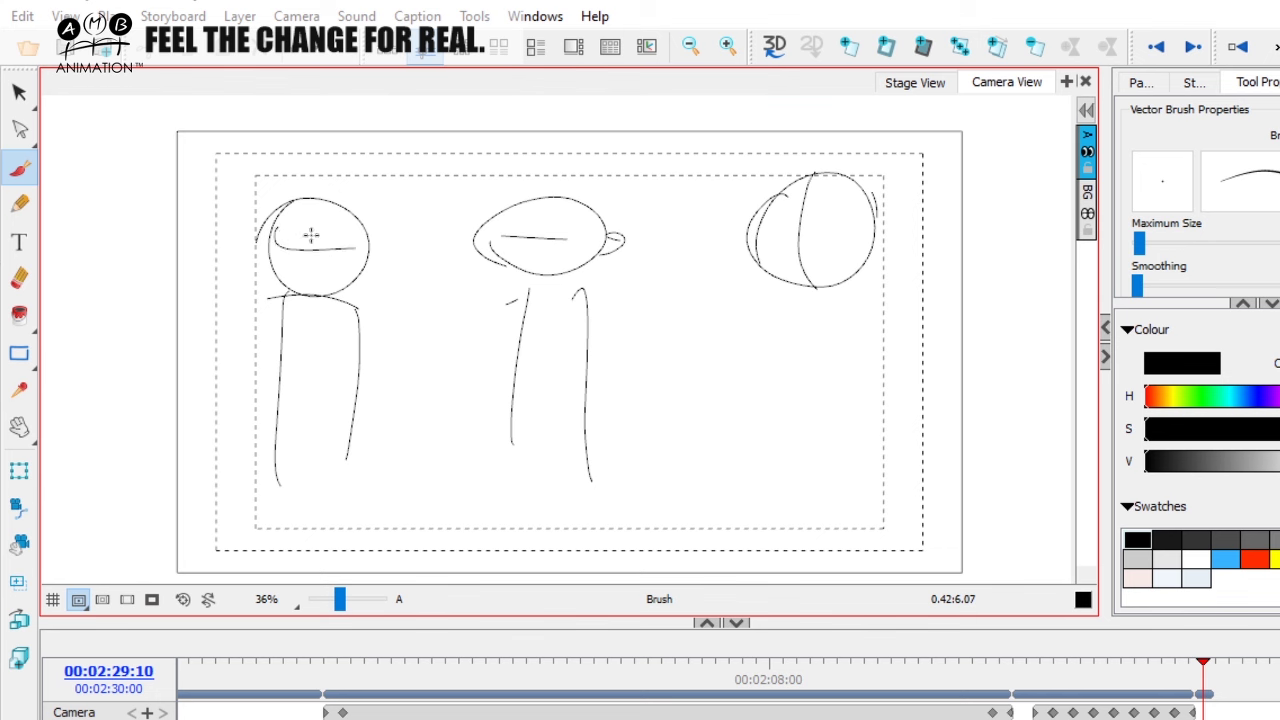
mouse_move(311, 235)
left_mouse_down()
mouse_move(352, 232)
mouse_move(340, 222)
mouse_move(314, 240)
left_mouse_up()
left_click_drag(316, 192, 337, 321)
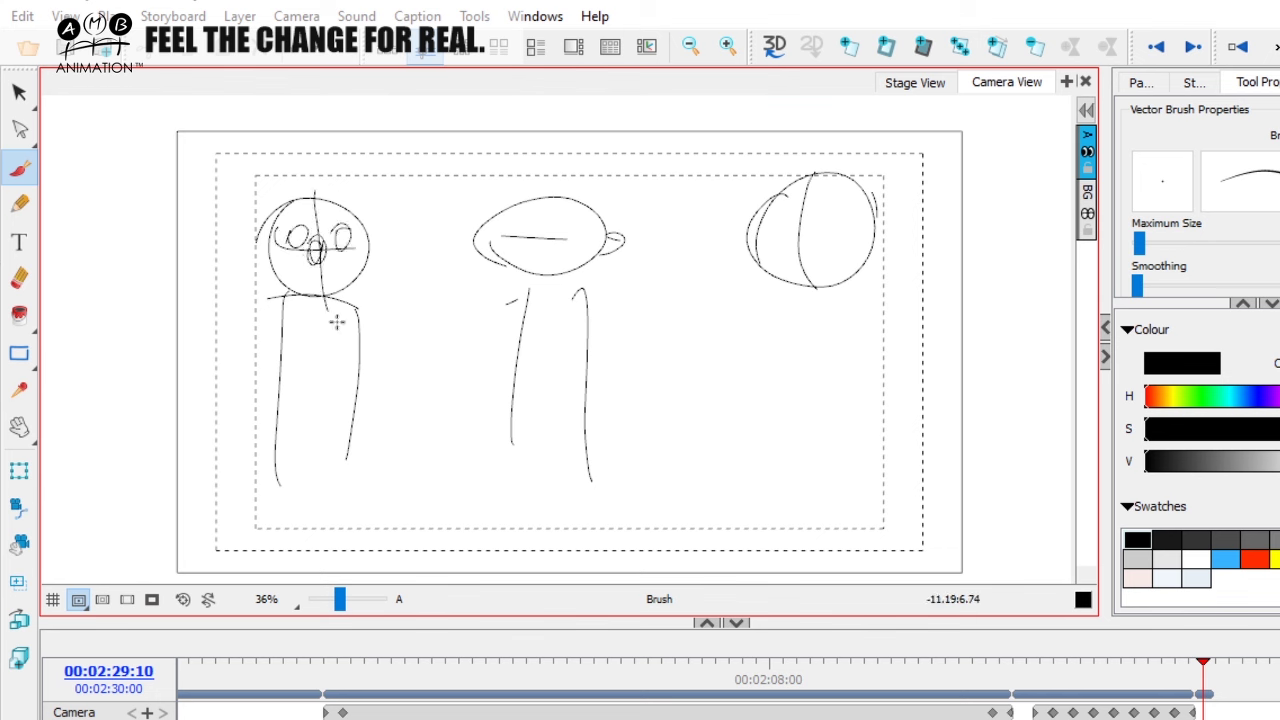
left_click_drag(431, 414, 431, 447)
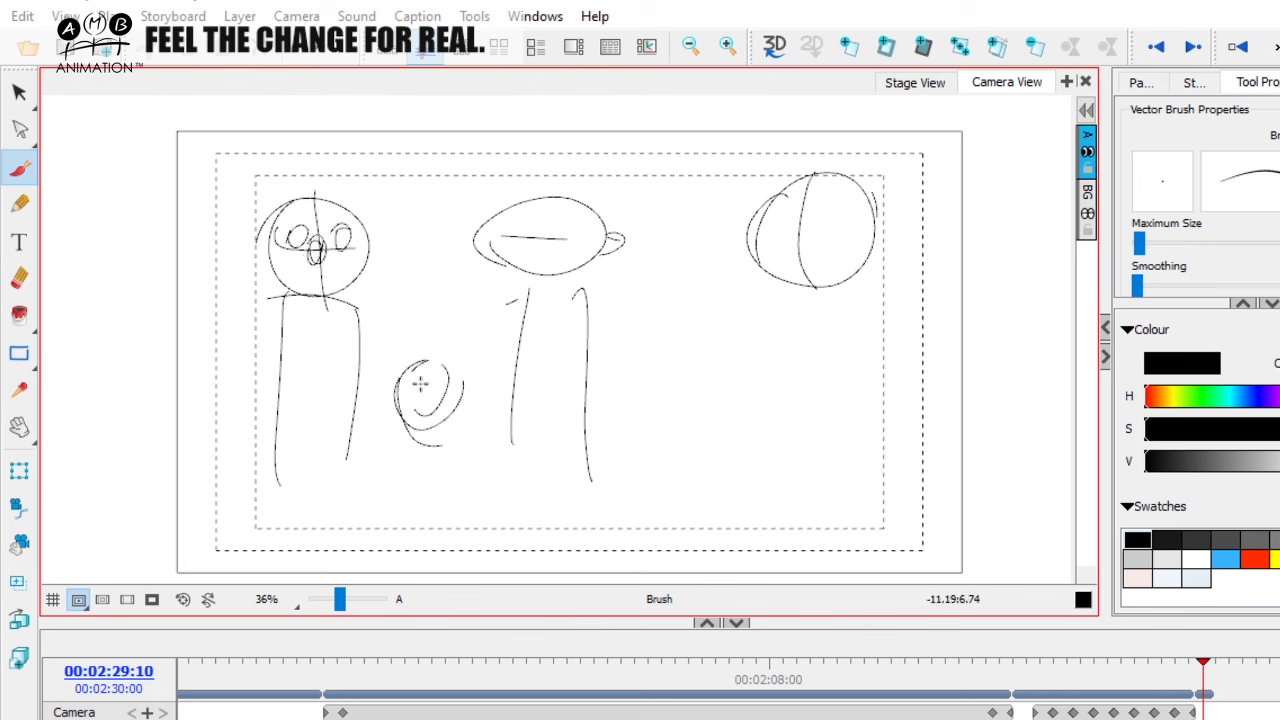
Select all the rough head and body strokes on the last panel and delete them
mouse_move(20, 98)
left_mouse_down()
mouse_move(80, 134)
mouse_move(86, 118)
left_mouse_up()
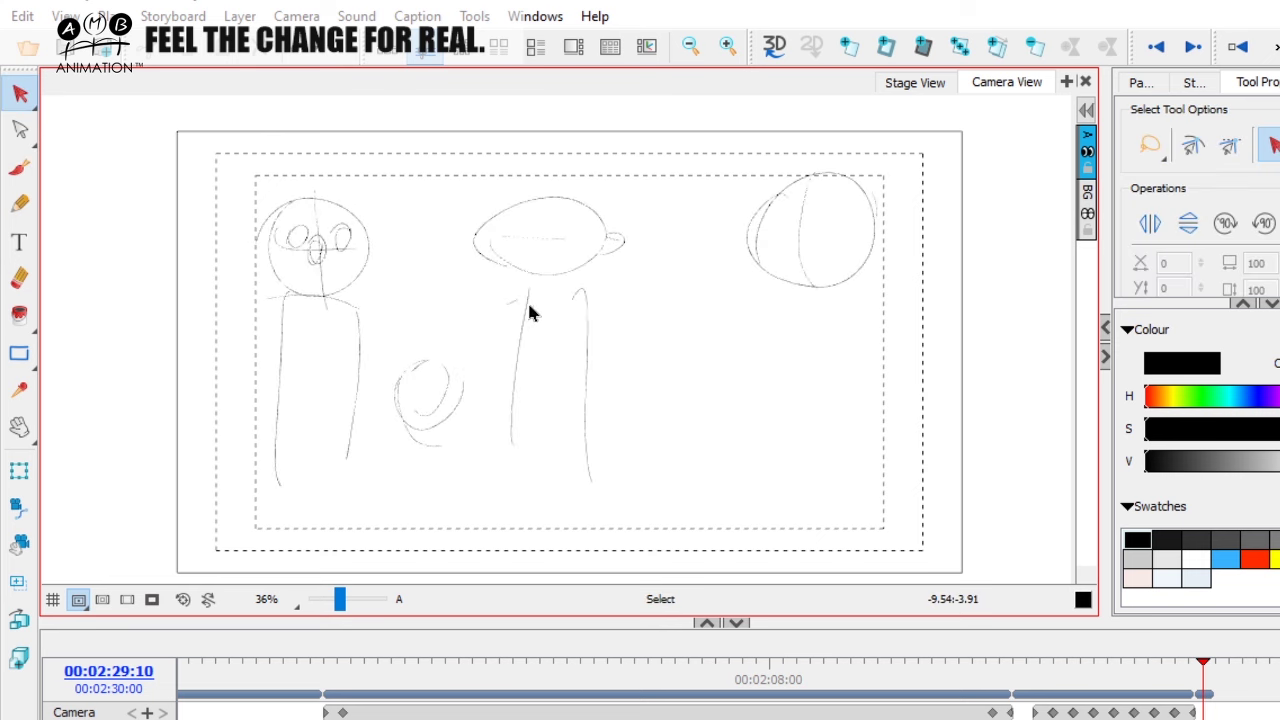
key("ctrl+a")
key("Delete")
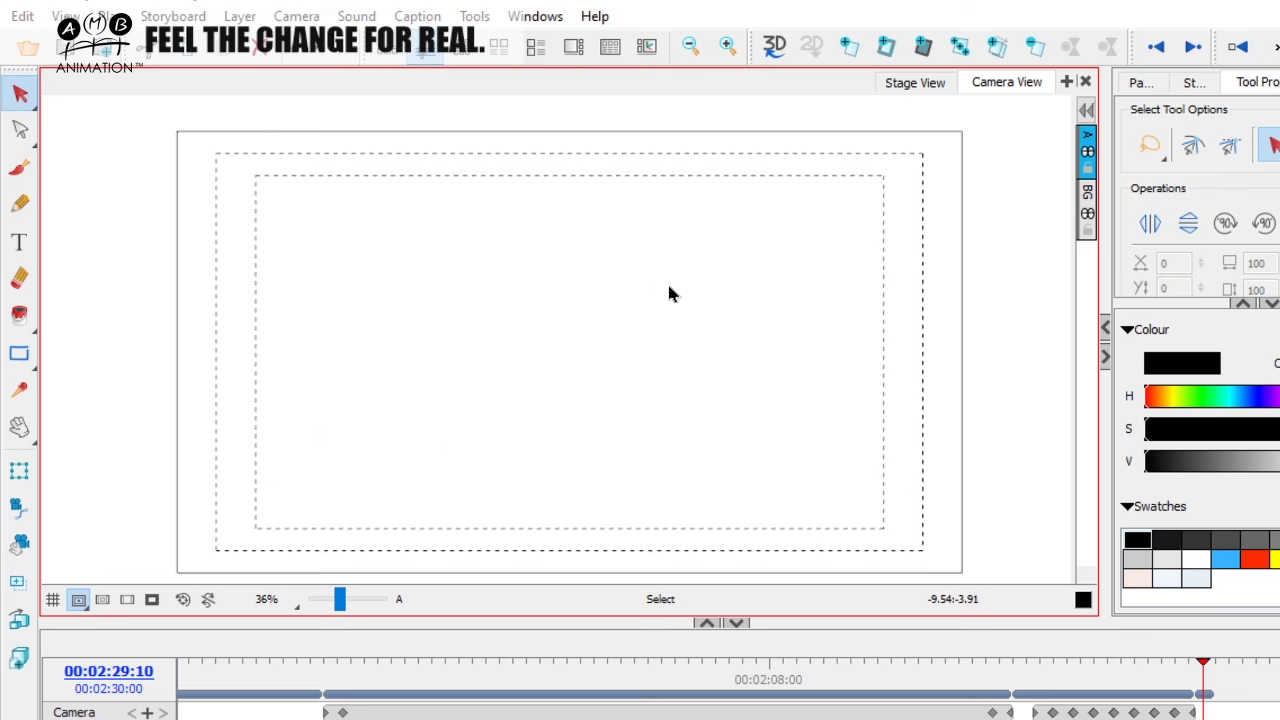
Switch to the Brush tool and scrub back through the sequence 7 head turn from profile to back view
left_click(19, 168)
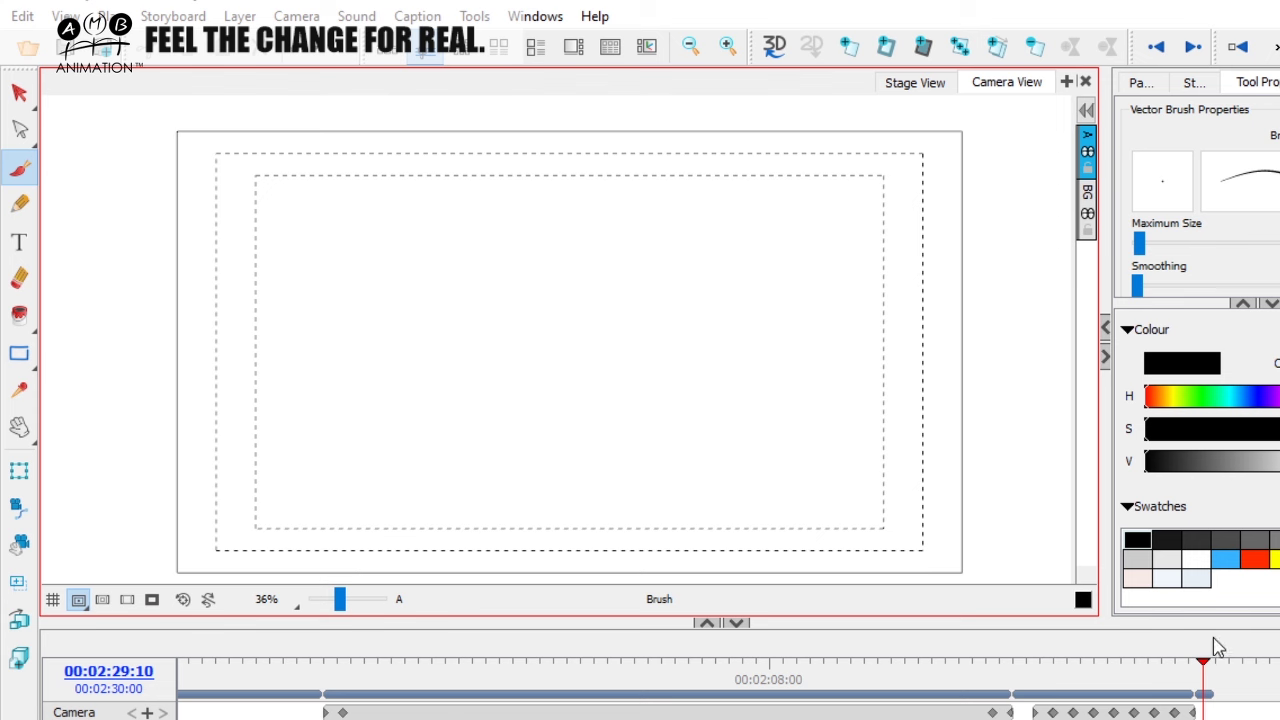
mouse_move(1203, 665)
left_mouse_down()
mouse_move(373, 665)
mouse_move(986, 665)
mouse_move(800, 659)
mouse_move(368, 680)
mouse_move(897, 684)
mouse_move(964, 680)
mouse_move(345, 680)
mouse_move(991, 680)
mouse_move(355, 686)
mouse_move(890, 686)
mouse_move(937, 655)
left_mouse_up()
mouse_move(343, 688)
left_mouse_down()
mouse_move(331, 680)
mouse_move(994, 667)
mouse_move(414, 667)
mouse_move(943, 663)
mouse_move(909, 663)
mouse_move(363, 674)
mouse_move(1003, 683)
mouse_move(343, 683)
mouse_move(931, 683)
left_mouse_up()
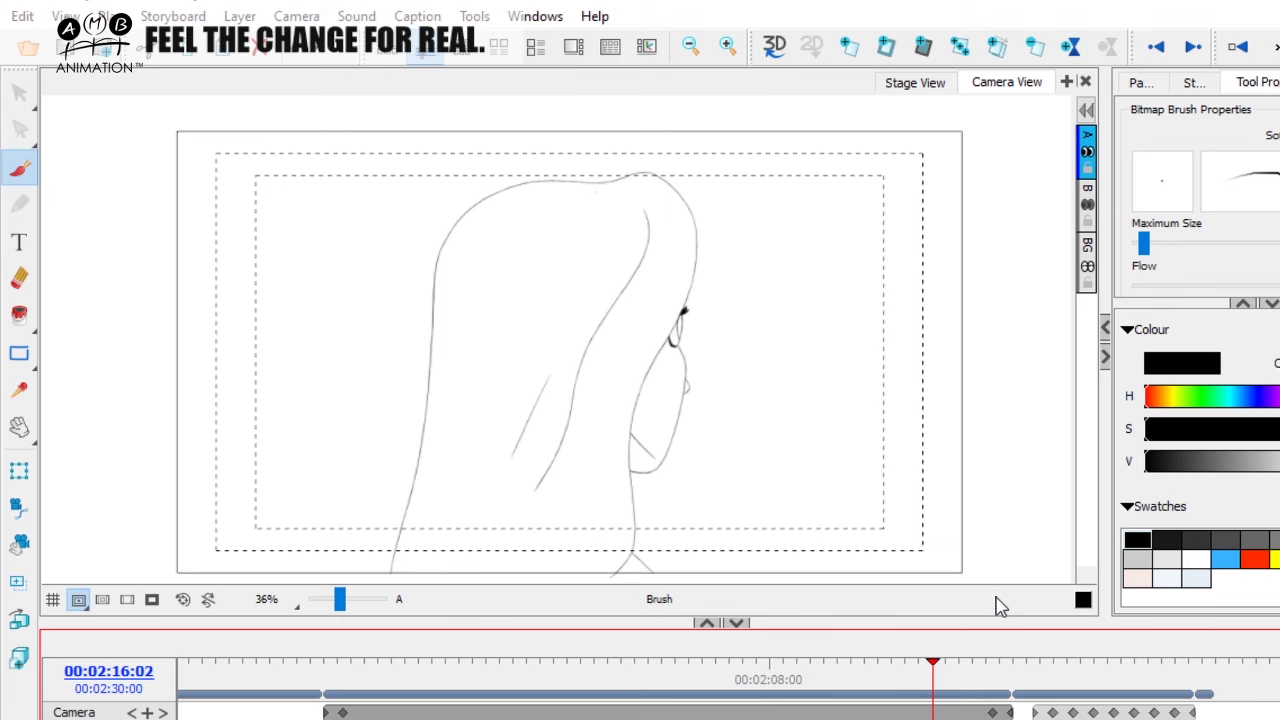
On the blank last panel, brush a rough thin-line hand outline with loose finger shapes and a wrist line
left_click(1205, 684)
left_click_drag(356, 328, 352, 330)
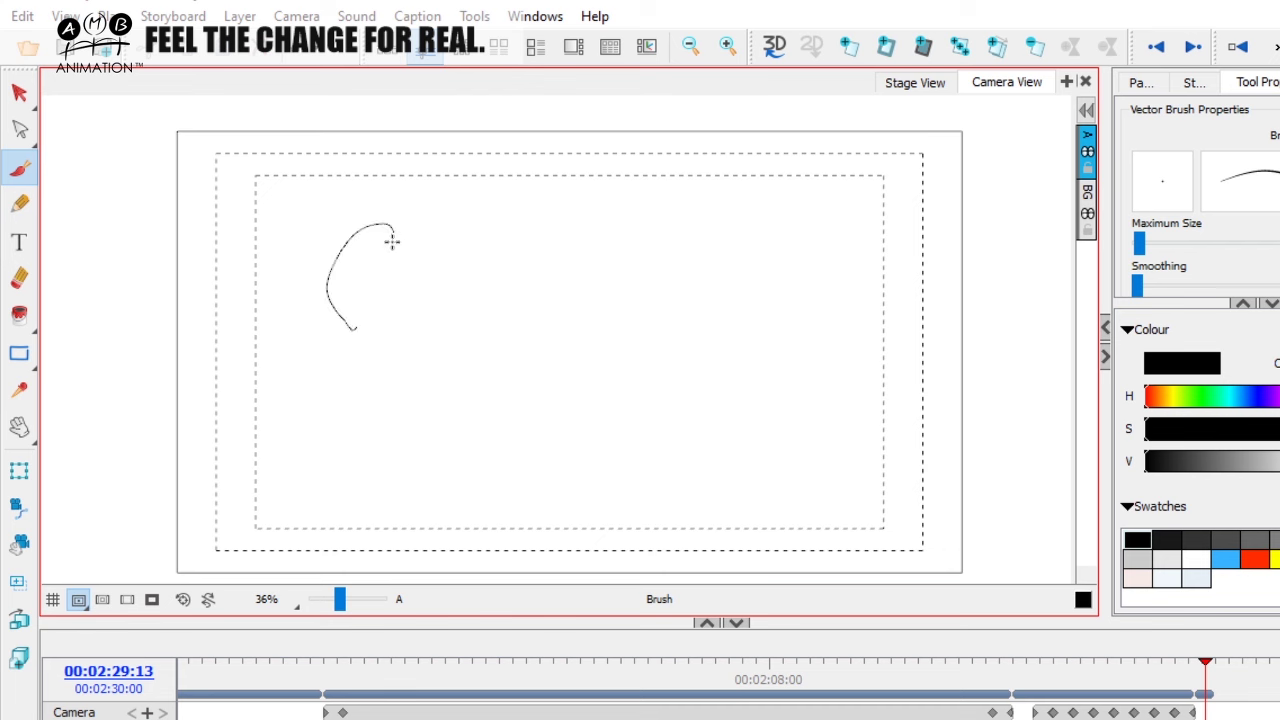
mouse_move(390, 275)
left_mouse_down()
mouse_move(491, 240)
mouse_move(528, 177)
left_mouse_up()
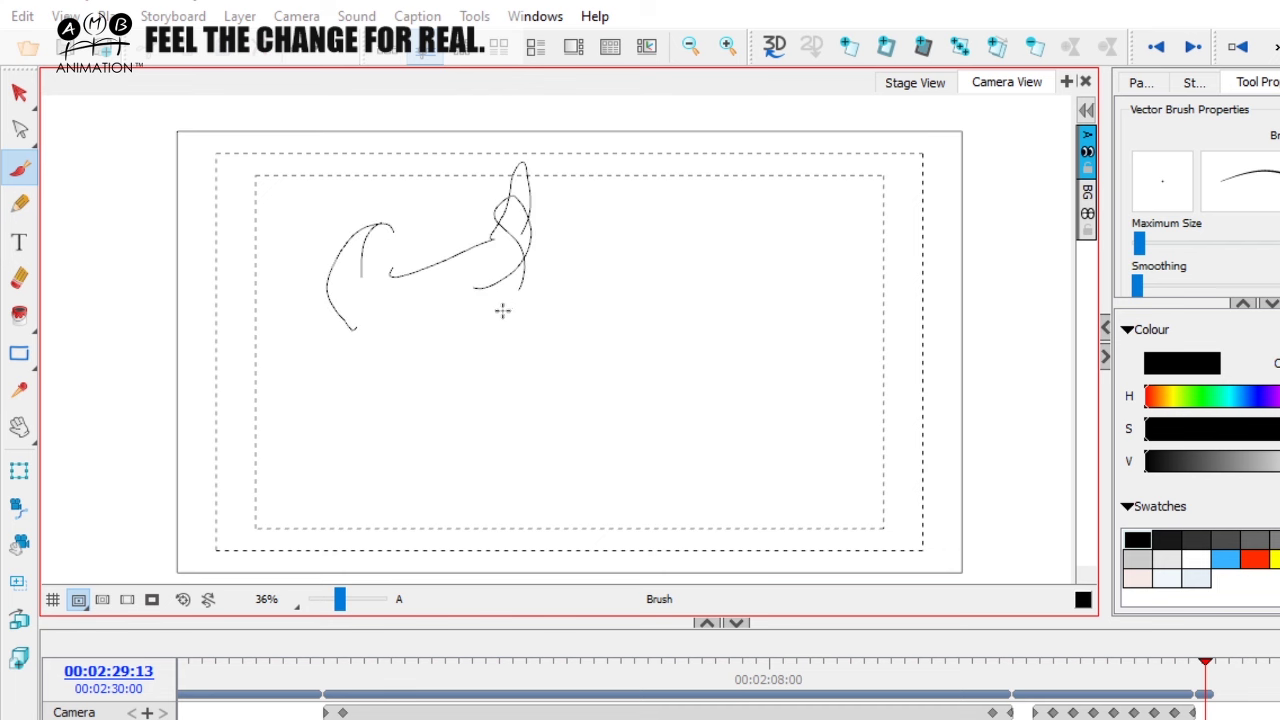
left_click_drag(502, 311, 512, 316)
left_click_drag(424, 334, 403, 340)
key("space")
mouse_move(499, 363)
left_mouse_down()
mouse_move(506, 423)
mouse_move(391, 460)
left_mouse_up()
Brush a second rough shape with upright finger-like loops overlapping the first hand sketch and extending above the frame
key("space")
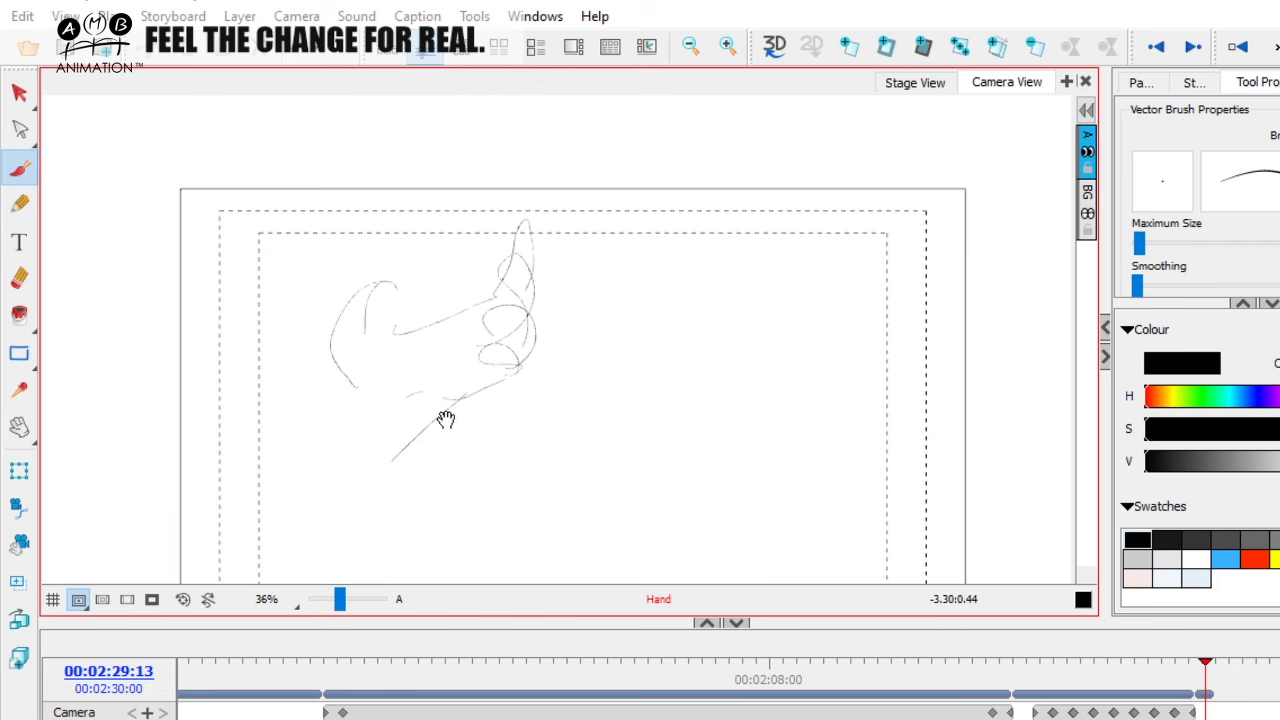
left_click_drag(446, 420, 464, 483)
mouse_move(420, 407)
left_mouse_down()
mouse_move(357, 327)
mouse_move(383, 103)
mouse_move(398, 168)
mouse_move(412, 147)
mouse_move(503, 305)
left_mouse_up()
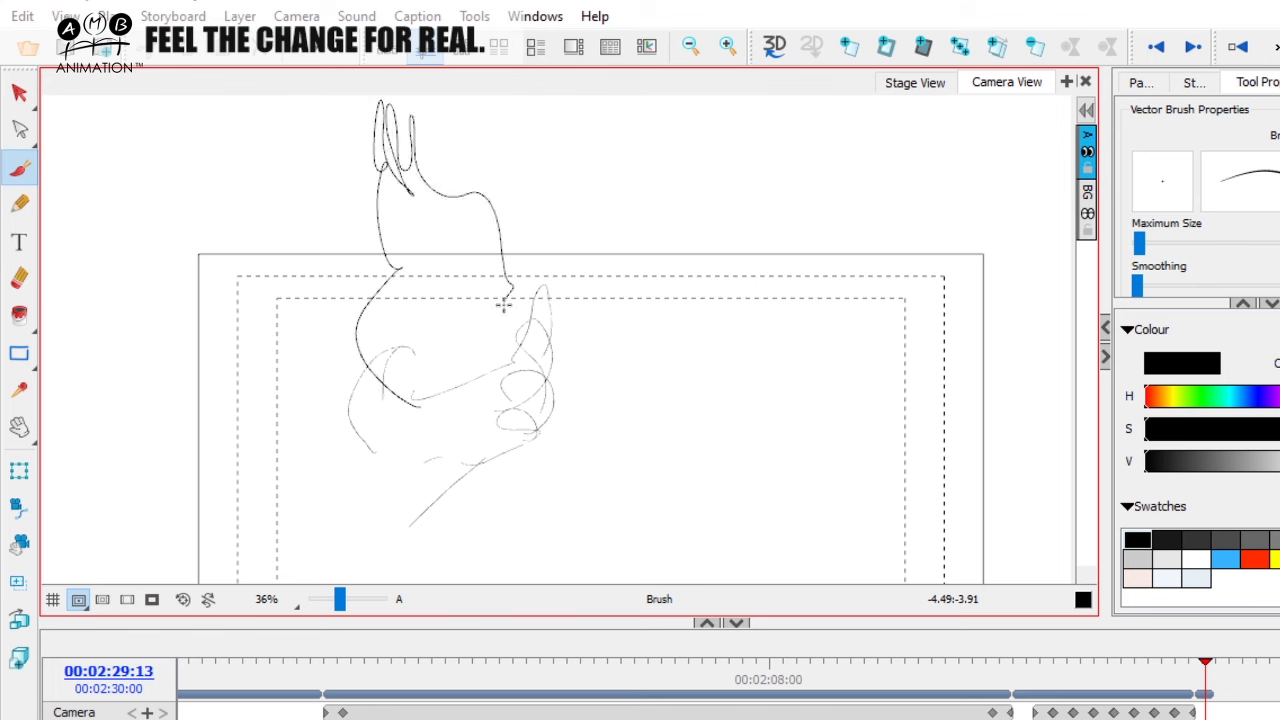
left_click_drag(494, 368, 468, 265)
left_click_drag(403, 229, 403, 379)
left_click_drag(362, 428, 323, 371)
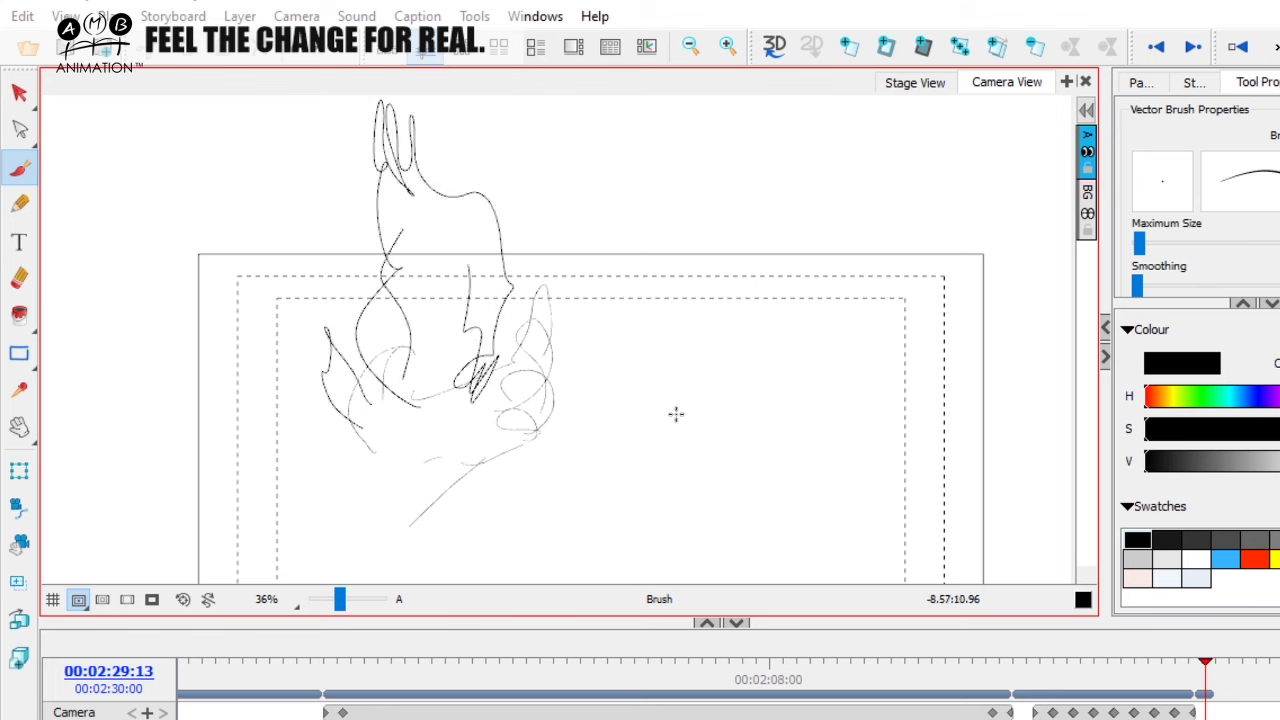
Increase the brush's maximum size and draw thicker contour strokes over the lower hand sketch and its fingers
left_click_drag(1139, 243, 1147, 245)
key("space")
left_click_drag(669, 403, 694, 381)
mouse_move(402, 377)
left_mouse_down()
mouse_move(473, 376)
mouse_move(520, 357)
mouse_move(562, 300)
left_mouse_up()
left_click_drag(570, 262, 602, 266)
left_click_drag(532, 354, 548, 405)
key("space")
left_click_drag(556, 414, 564, 440)
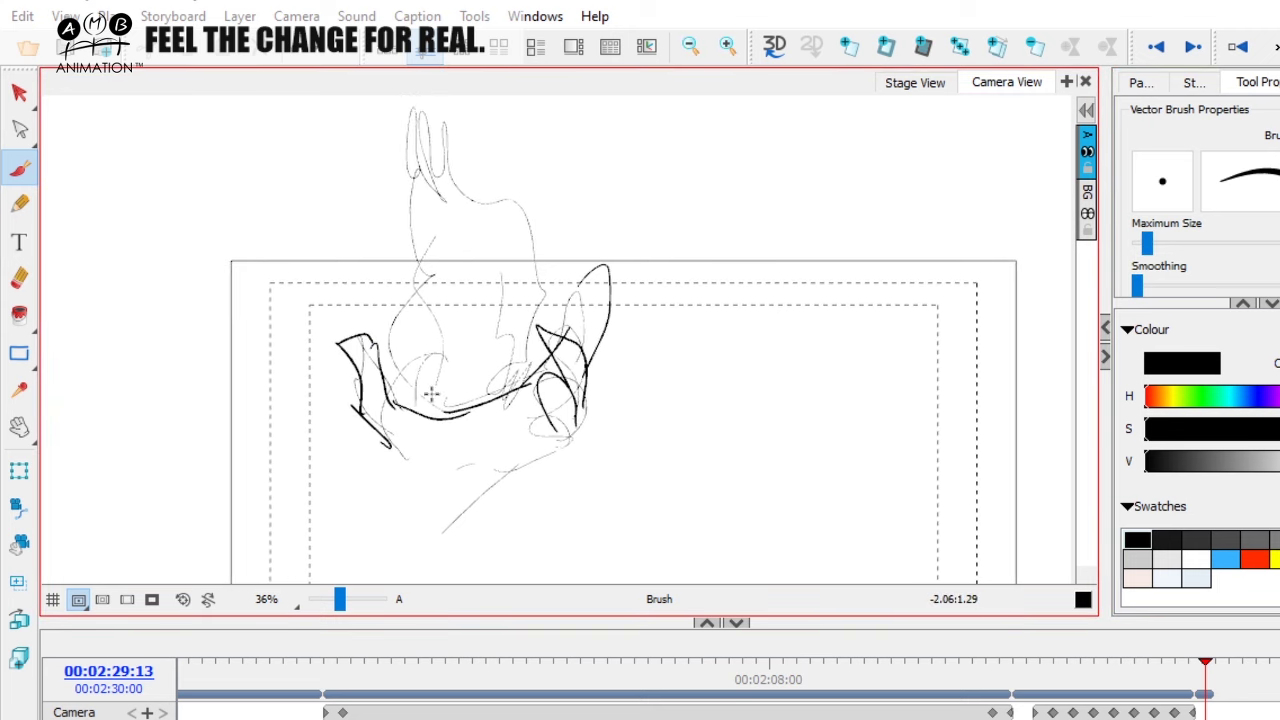
Brush thicker contour strokes over the upper finger-like shape and along its inner edges
left_click_drag(415, 397, 410, 303)
mouse_move(429, 175)
left_mouse_down()
mouse_move(502, 392)
mouse_move(459, 381)
left_mouse_up()
left_click_drag(430, 376, 431, 421)
Brush a small rough fist with curled finger shapes beside the large hand sketch
mouse_move(619, 427)
left_mouse_down()
mouse_move(540, 313)
mouse_move(589, 298)
left_mouse_up()
mouse_move(552, 286)
left_mouse_down()
mouse_move(620, 294)
mouse_move(595, 257)
left_mouse_up()
left_click_drag(645, 244, 667, 265)
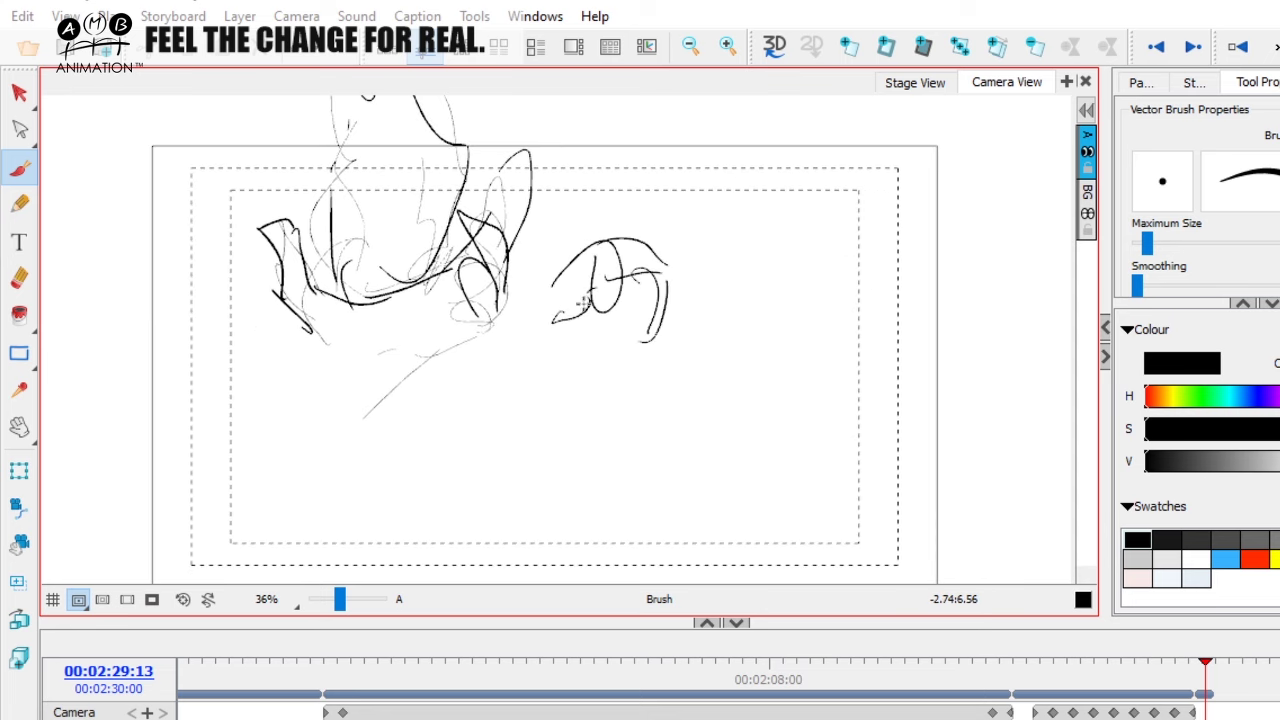
left_click_drag(584, 303, 614, 340)
left_click_drag(578, 332, 612, 341)
key("space")
Brush two nearly horizontal lines and, below them, a cylinder with an elliptical rim and vertical stripes around its side
mouse_move(732, 397)
left_mouse_down()
mouse_move(669, 377)
mouse_move(809, 369)
left_mouse_up()
left_click_drag(628, 395, 772, 390)
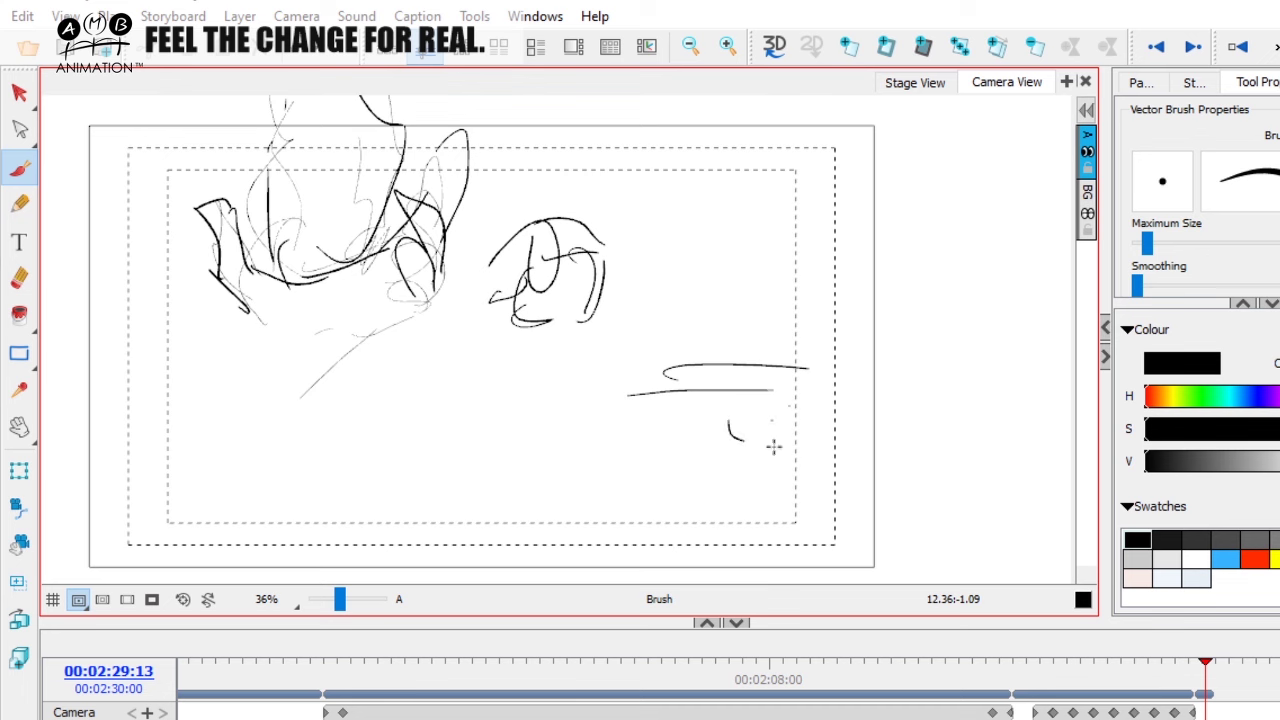
mouse_move(773, 447)
left_mouse_down()
mouse_move(887, 418)
mouse_move(865, 566)
left_mouse_up()
mouse_move(697, 440)
left_mouse_down()
mouse_move(850, 575)
mouse_move(740, 578)
left_mouse_up()
left_click_drag(783, 440, 778, 582)
left_click_drag(804, 446, 804, 488)
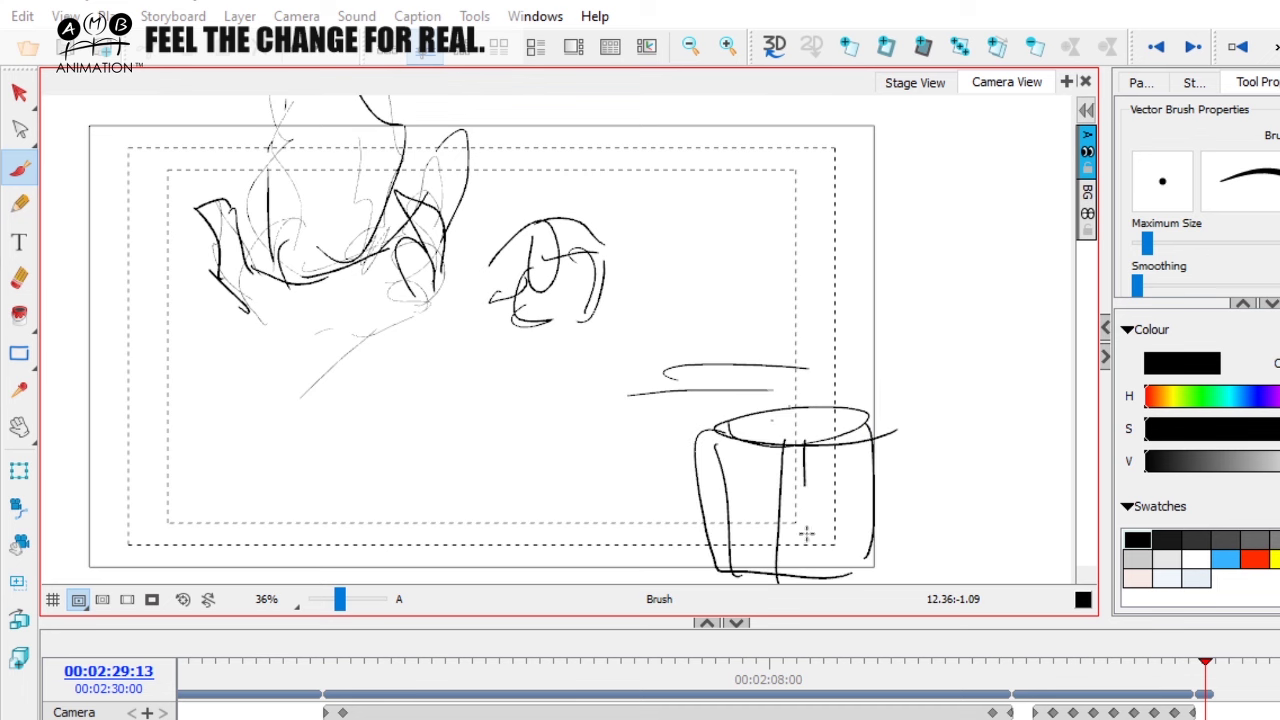
left_click_drag(841, 436, 828, 568)
left_click_drag(866, 446, 853, 545)
Select all the hand and cylinder strokes on the panel and delete them
key("alt+s")
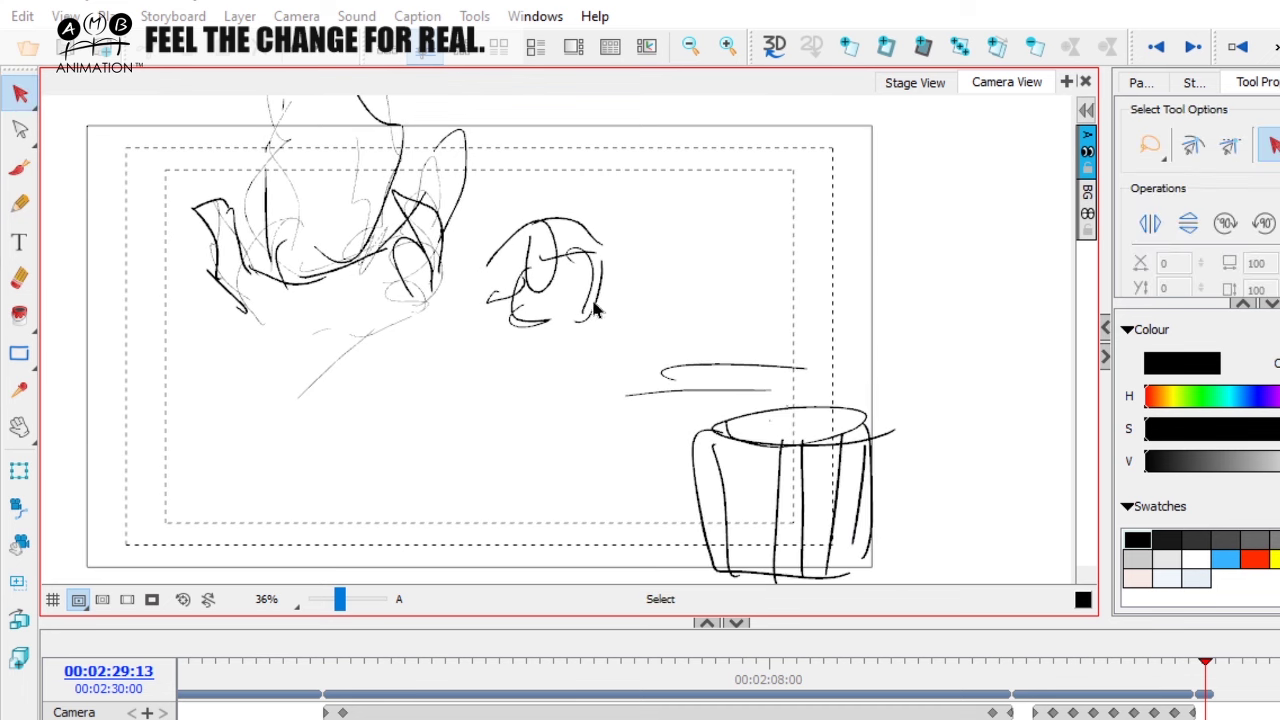
key("ctrl+a")
key("Delete")
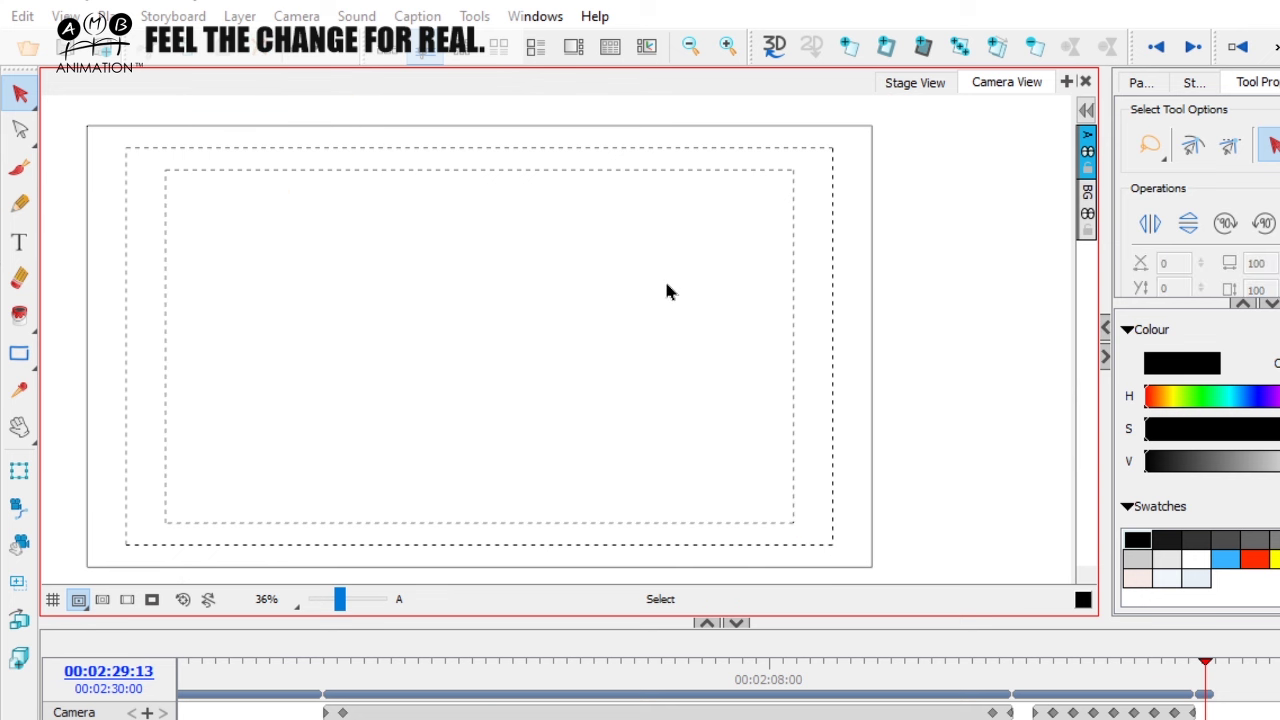
Scrub through the woman's head turn animation and return to the blank last panel
mouse_move(350, 673)
left_mouse_down()
mouse_move(863, 661)
mouse_move(336, 662)
mouse_move(938, 662)
mouse_move(731, 683)
mouse_move(360, 686)
mouse_move(809, 694)
mouse_move(435, 695)
mouse_move(894, 694)
mouse_move(491, 689)
mouse_move(884, 675)
mouse_move(829, 666)
mouse_move(337, 666)
mouse_move(996, 680)
mouse_move(343, 674)
mouse_move(357, 663)
left_mouse_up()
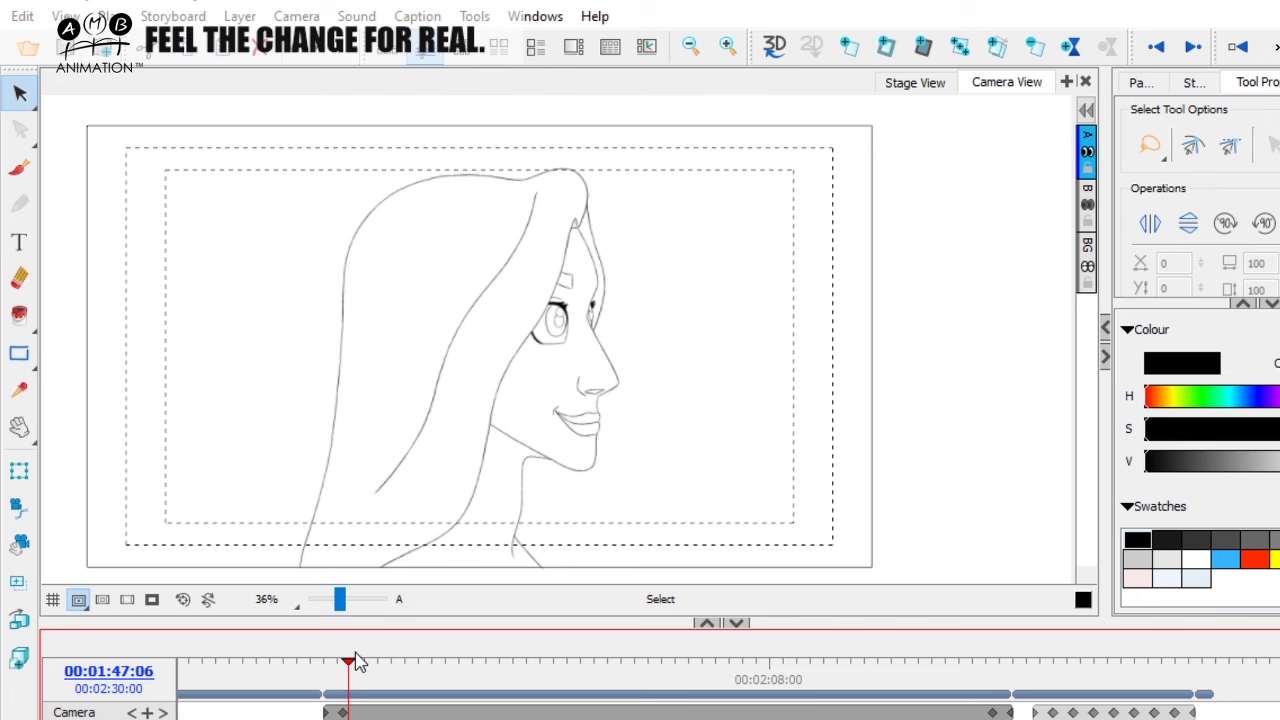
mouse_move(365, 675)
left_mouse_down()
mouse_move(941, 688)
mouse_move(341, 686)
mouse_move(1238, 693)
left_mouse_up()
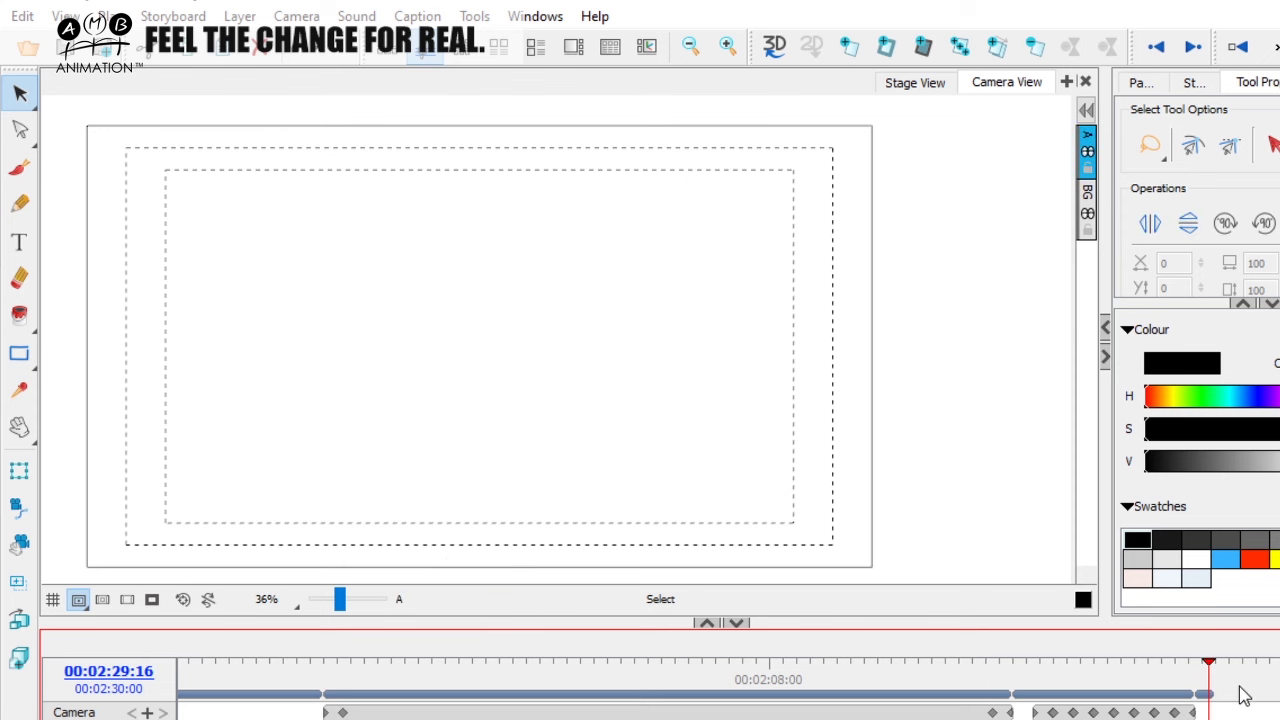
mouse_move(338, 675)
left_mouse_down()
mouse_move(963, 678)
mouse_move(530, 670)
mouse_move(940, 662)
mouse_move(346, 662)
mouse_move(977, 674)
mouse_move(400, 676)
mouse_move(1204, 678)
left_mouse_up()
Handwrite "The Law of" across the upper half of the blank panel with the Brush tool
left_click(21, 171)
mouse_move(216, 240)
left_mouse_down()
mouse_move(257, 229)
mouse_move(230, 302)
left_mouse_up()
left_click_drag(256, 230, 297, 280)
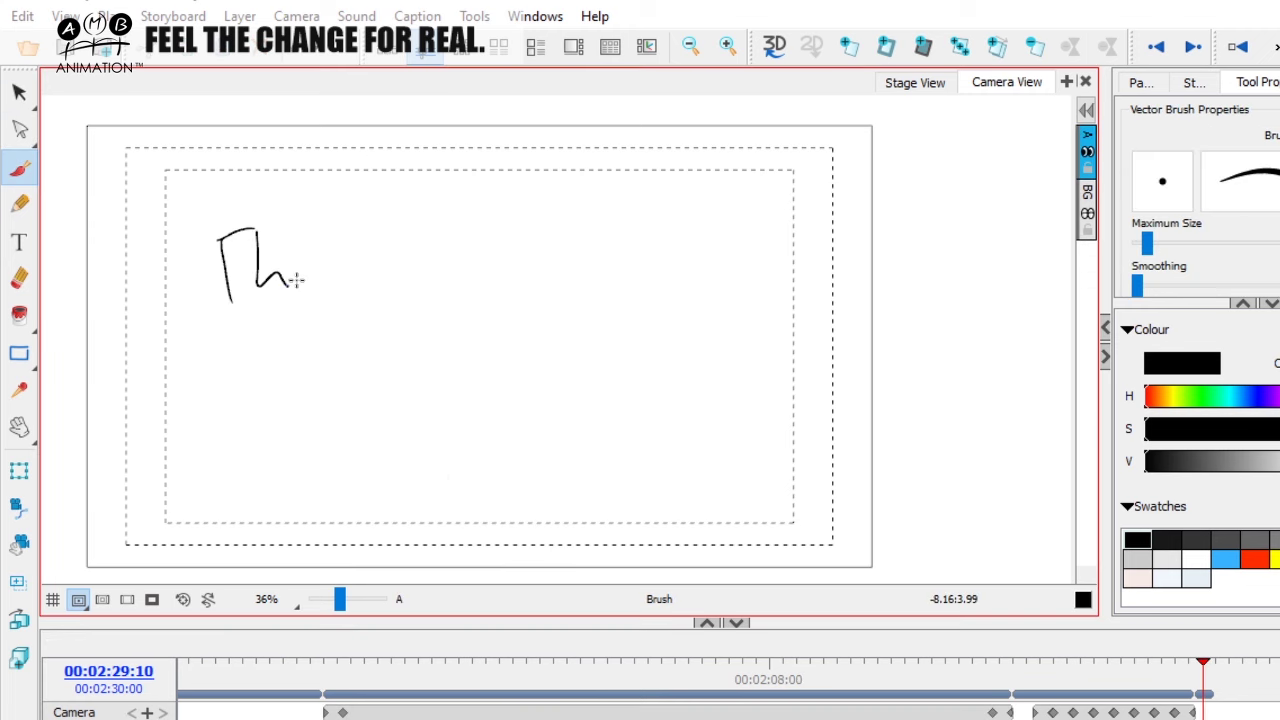
left_click_drag(437, 291, 440, 296)
left_click_drag(480, 268, 484, 297)
left_click_drag(681, 275, 682, 262)
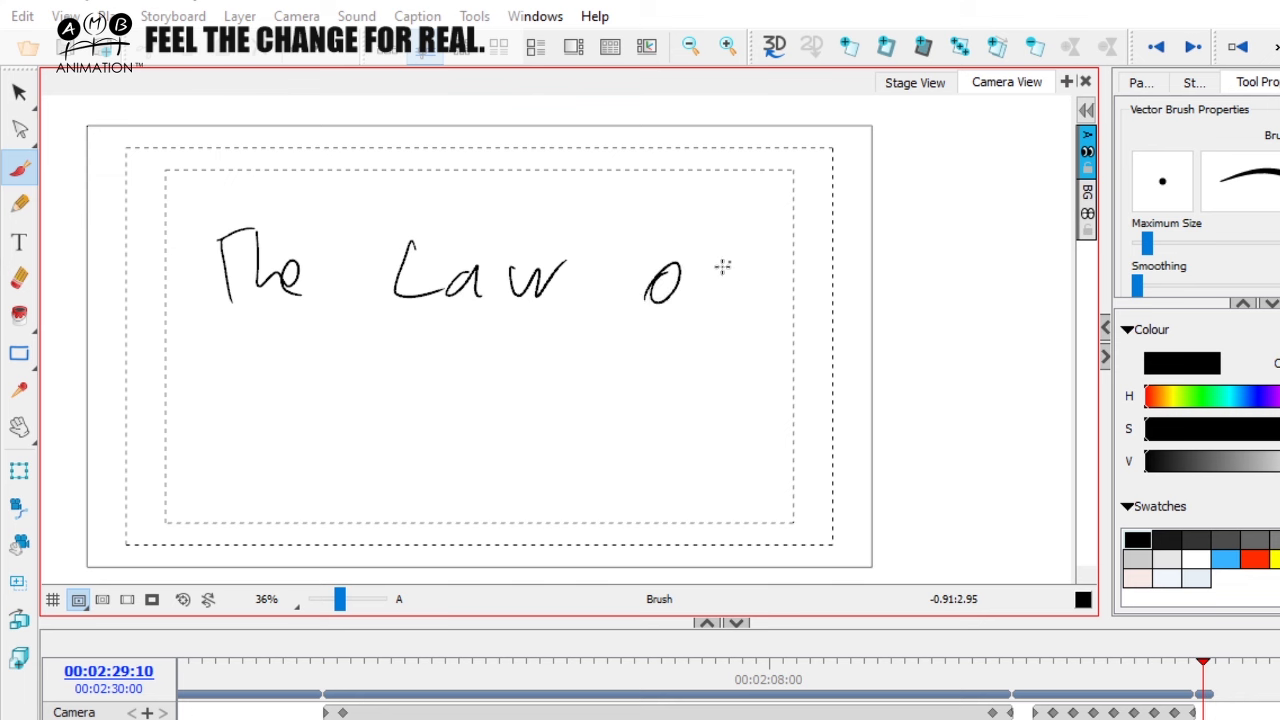
Handwrite "solid drawing" as a second line and enclose both lines in a rough hand-drawn frame
left_click_drag(293, 356, 284, 412)
mouse_move(350, 366)
left_mouse_down()
mouse_move(337, 400)
mouse_move(348, 364)
left_mouse_up()
left_click_drag(400, 330, 394, 408)
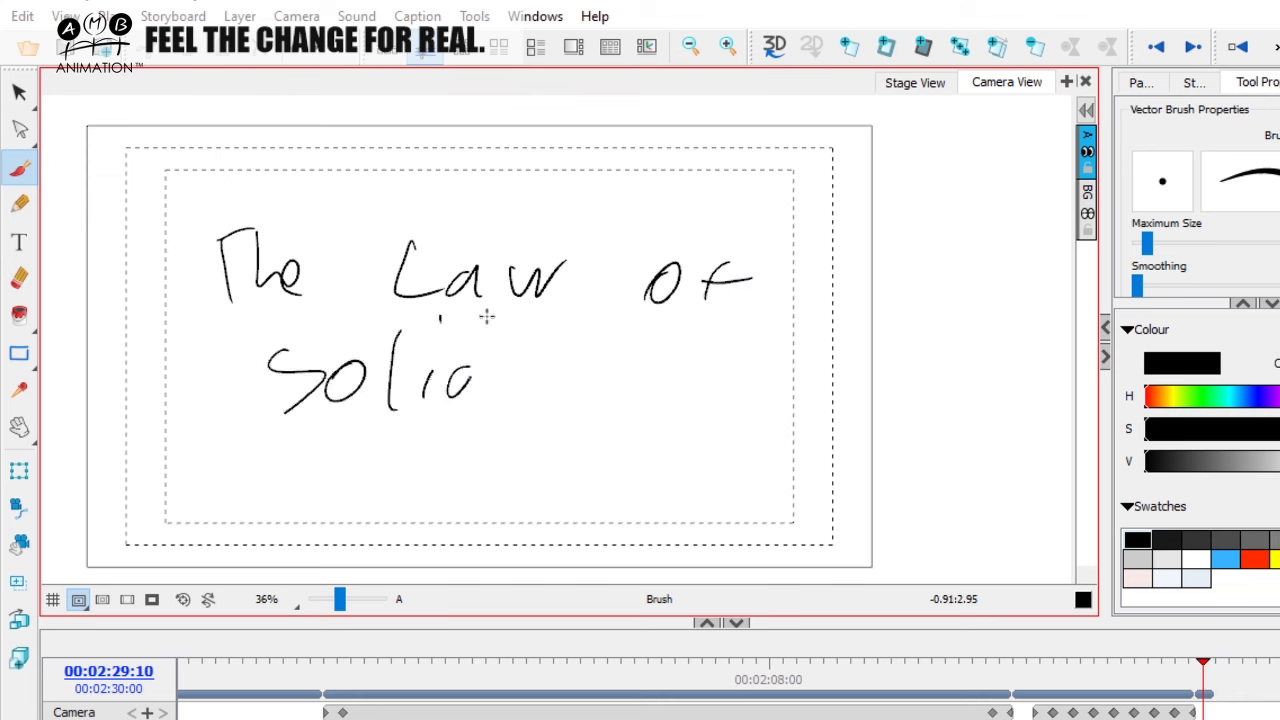
left_click_drag(487, 316, 498, 393)
left_click_drag(612, 362, 620, 345)
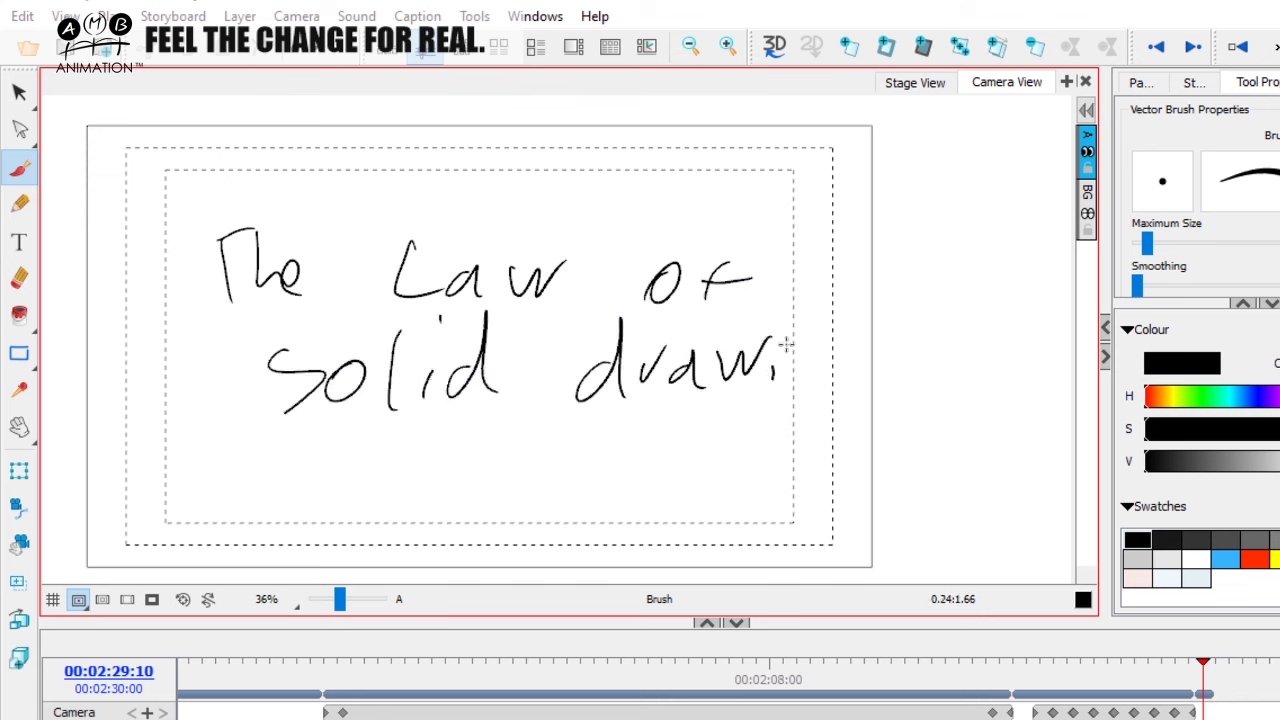
left_click_drag(797, 362, 826, 385)
left_click_drag(860, 345, 805, 410)
mouse_move(188, 404)
left_mouse_down()
mouse_move(894, 334)
mouse_move(224, 322)
left_mouse_up()
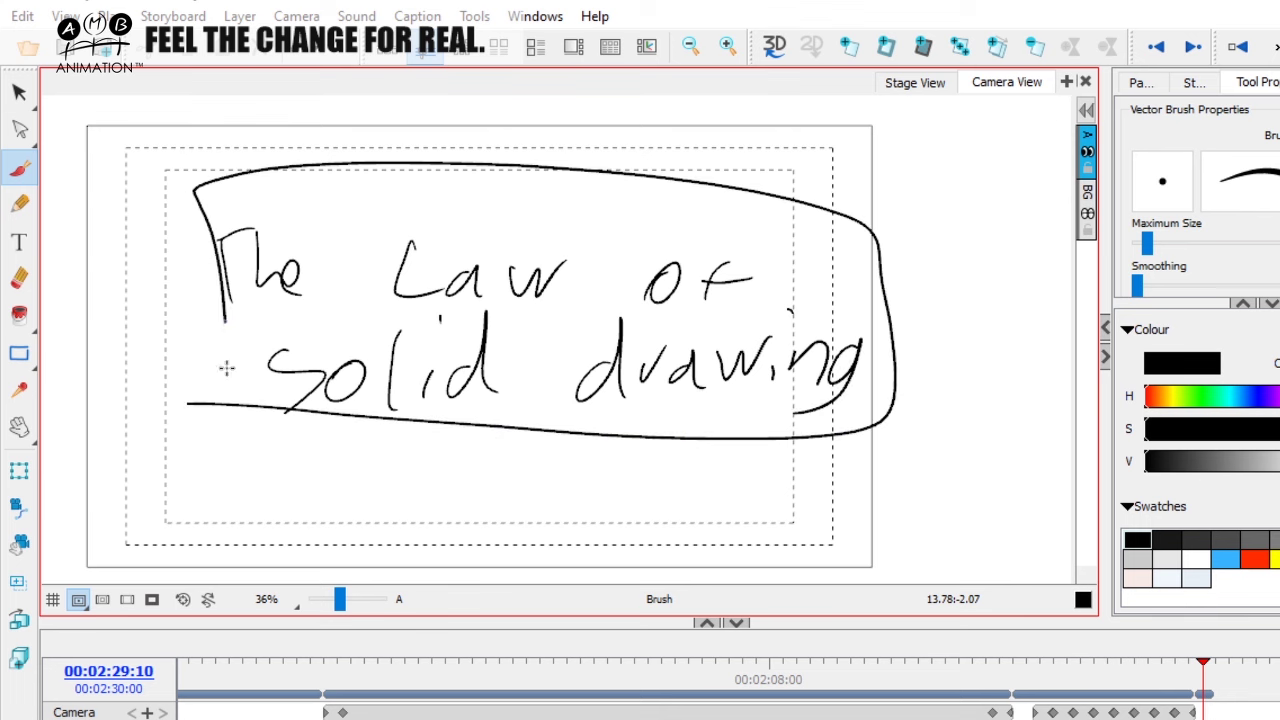
left_click_drag(227, 368, 238, 398)
Select the handwritten title with its frame and delete it all
left_click(27, 95)
left_click(98, 92)
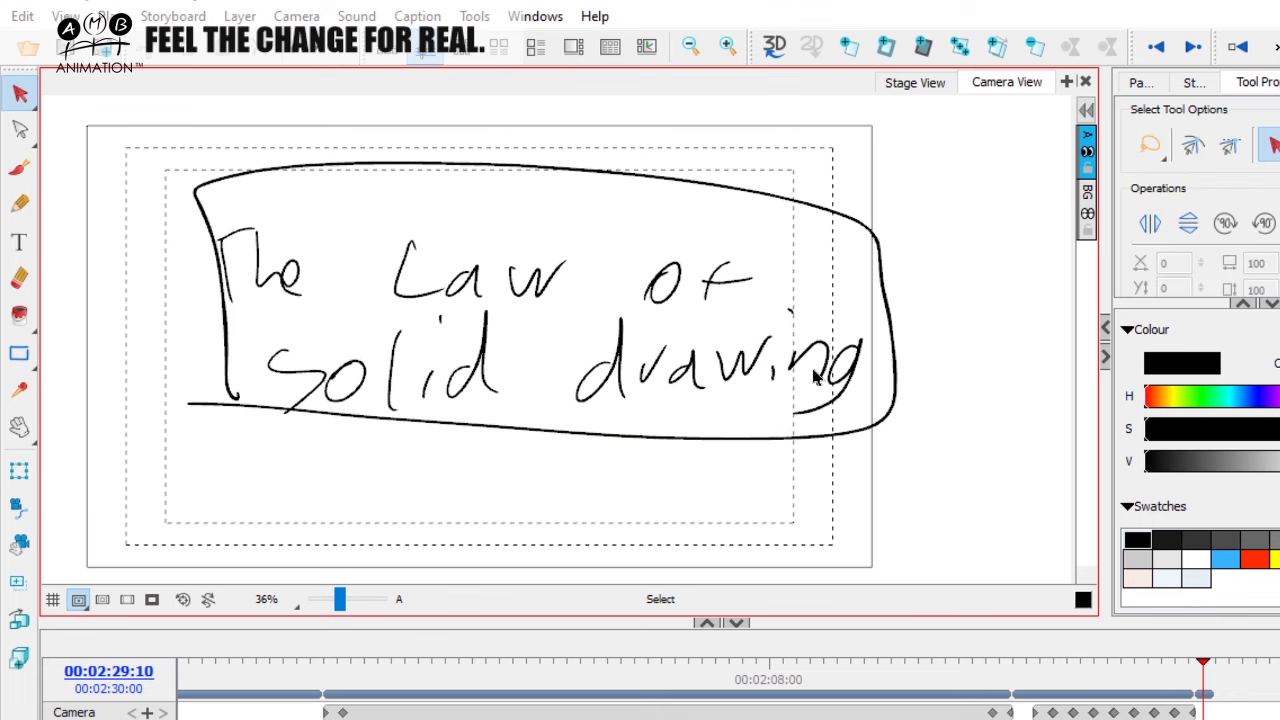
key("ctrl+a")
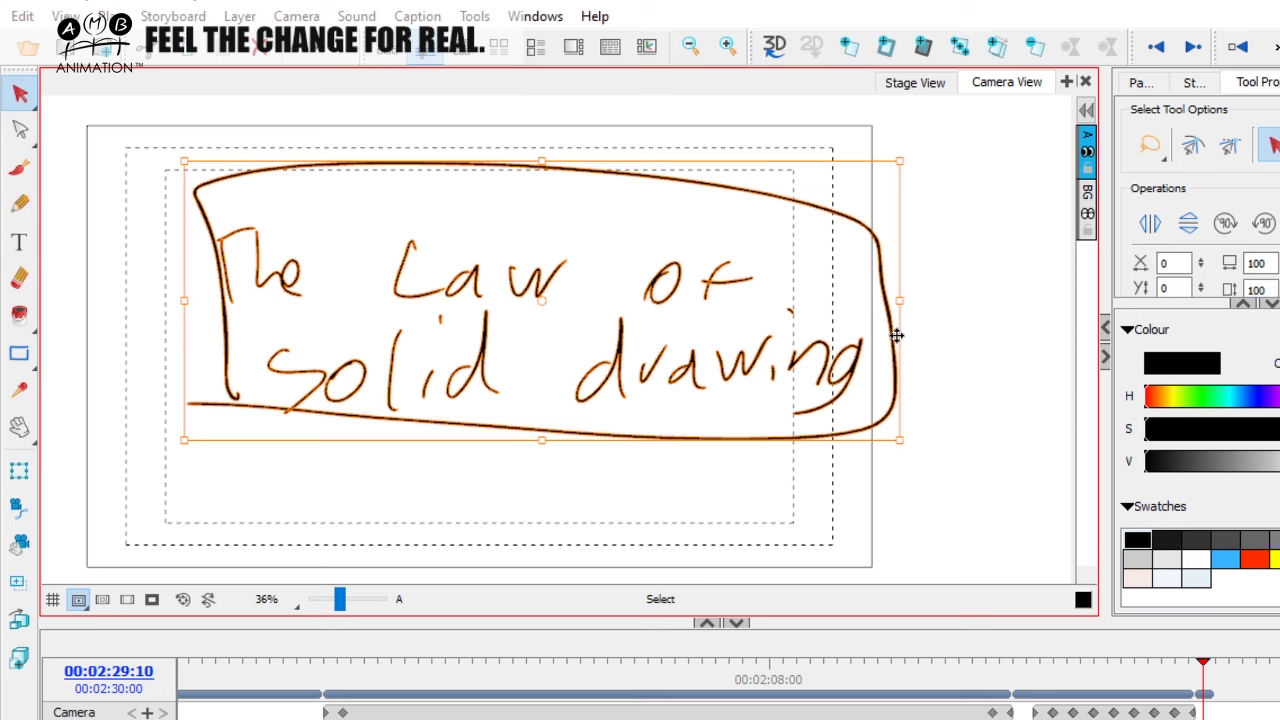
key("Delete")
Brush a rough blocky three-quarter head with a tapered cranium, pointed jaw, curved eye line and two round eyes
left_click(19, 167)
mouse_move(379, 366)
left_mouse_down()
mouse_move(508, 366)
mouse_move(445, 350)
left_mouse_up()
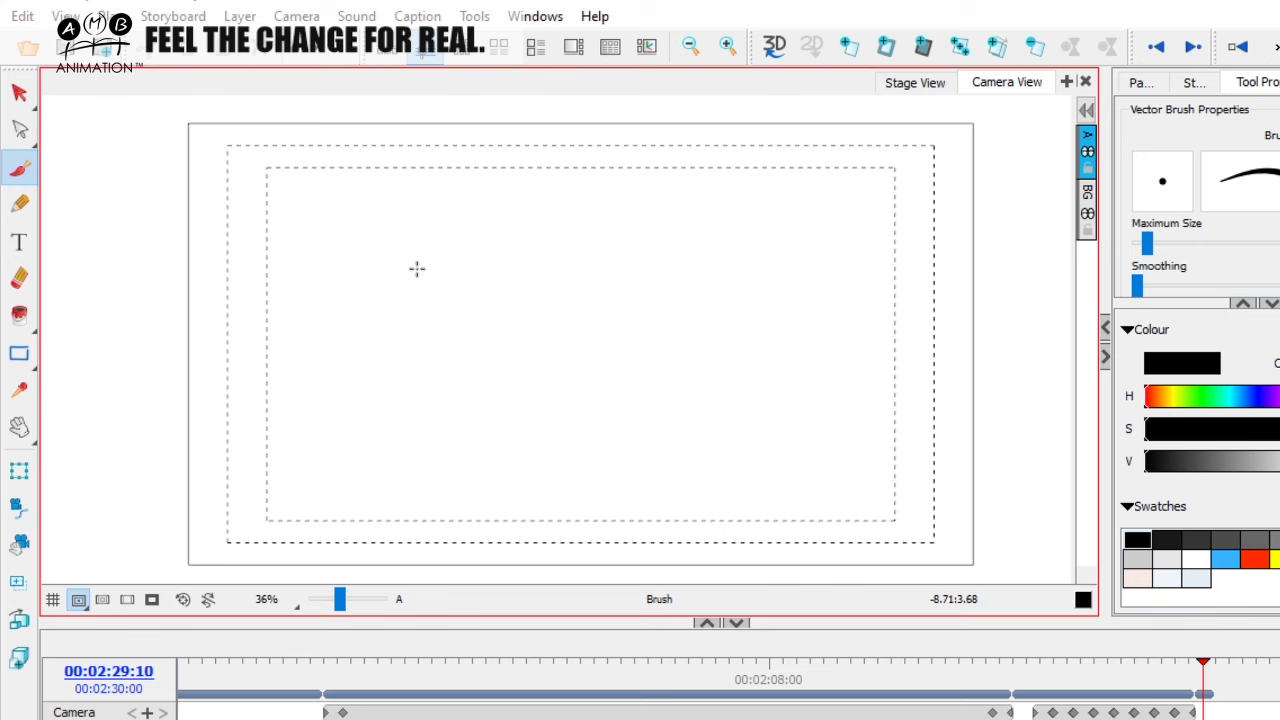
left_click_drag(403, 225, 508, 192)
left_click_drag(380, 218, 440, 360)
left_click_drag(386, 247, 436, 386)
mouse_move(376, 220)
left_mouse_down()
mouse_move(538, 201)
mouse_move(557, 373)
left_mouse_up()
mouse_move(555, 228)
left_mouse_down()
mouse_move(566, 258)
mouse_move(380, 281)
left_mouse_up()
left_click_drag(405, 365, 414, 399)
mouse_move(415, 362)
left_mouse_down()
mouse_move(540, 377)
mouse_move(566, 367)
left_mouse_up()
mouse_move(548, 370)
left_mouse_down()
mouse_move(421, 382)
mouse_move(481, 363)
left_mouse_up()
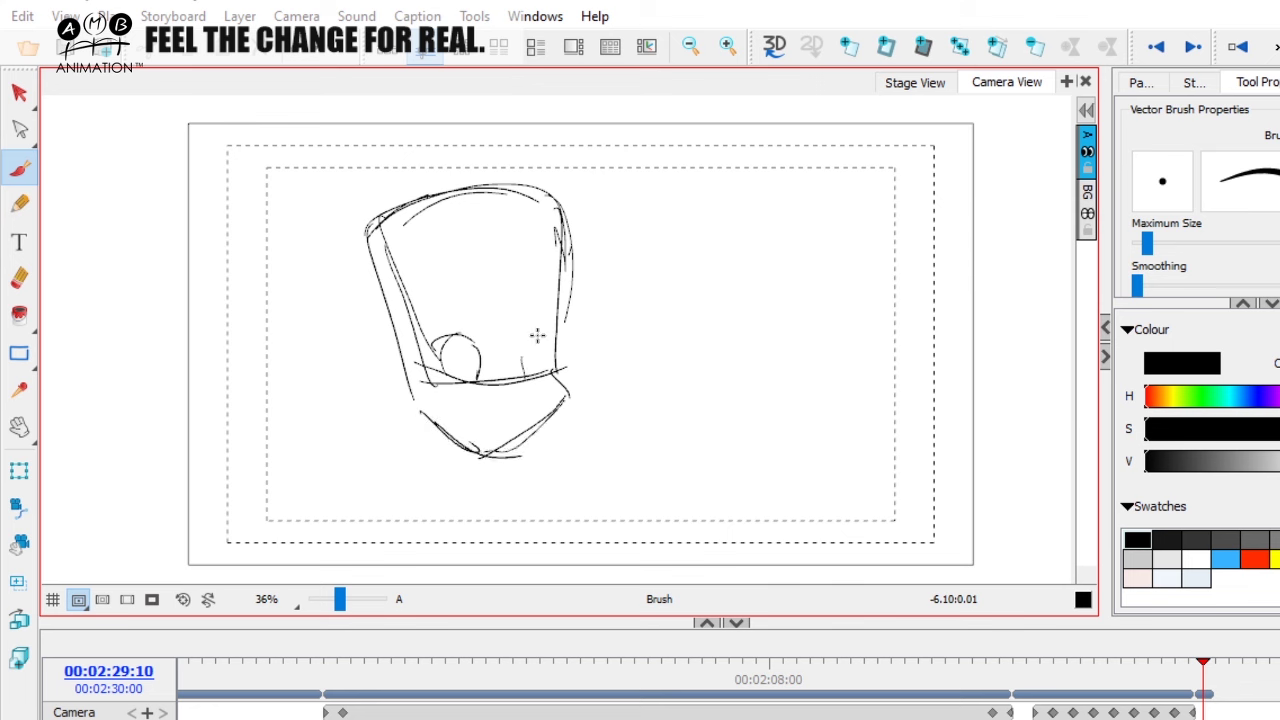
left_click_drag(523, 372, 562, 368)
Add sweeping fringe lines, long hair down both sides, a nose, a smiling mouth and a neck line to the head
mouse_move(428, 374)
left_mouse_down()
mouse_move(455, 330)
mouse_move(620, 285)
left_mouse_up()
left_click_drag(640, 228, 636, 265)
mouse_move(598, 206)
left_mouse_down()
mouse_move(440, 250)
mouse_move(513, 222)
left_mouse_up()
left_click_drag(370, 218, 550, 195)
left_click_drag(365, 240, 305, 505)
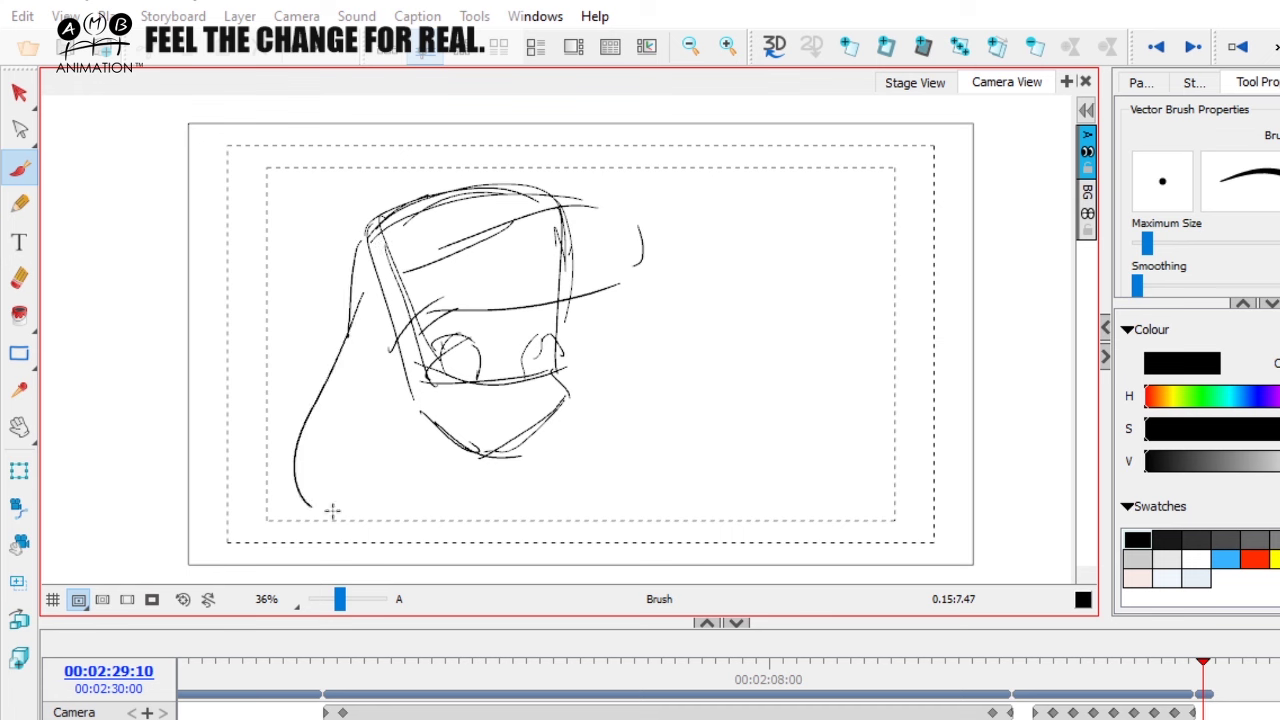
left_click_drag(417, 398, 437, 517)
left_click_drag(566, 305, 628, 458)
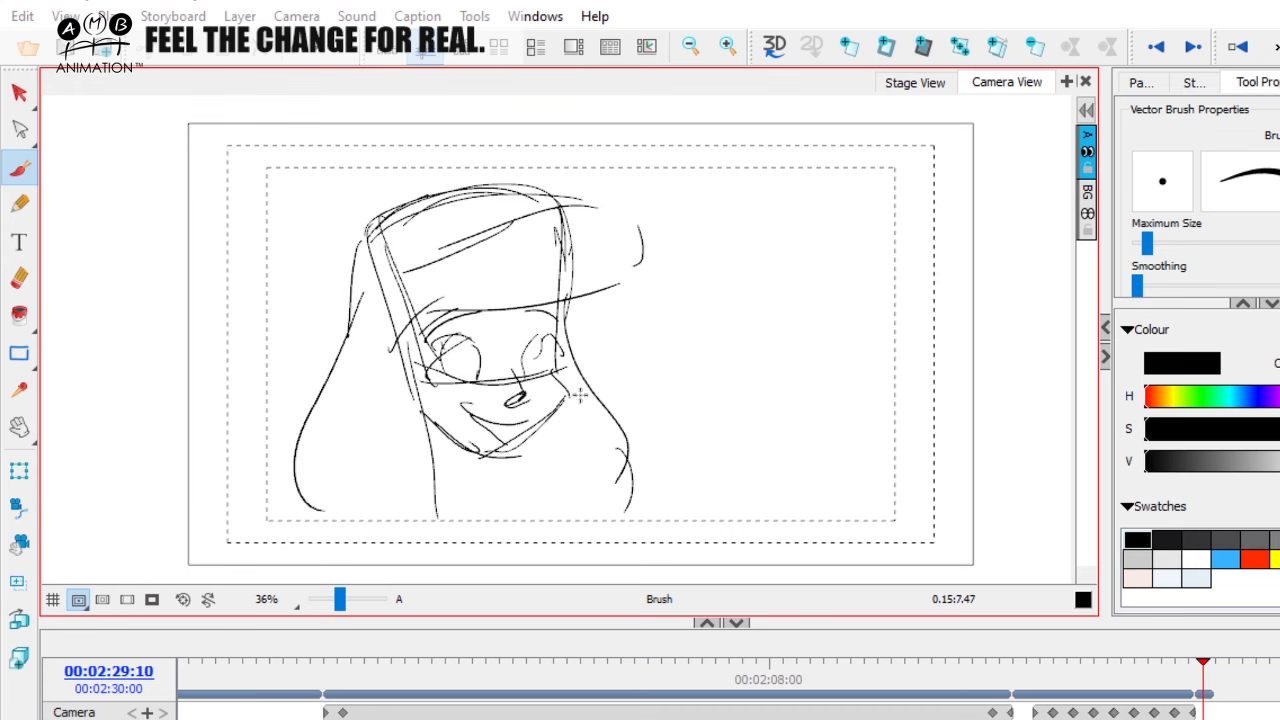
left_click_drag(580, 394, 564, 378)
left_click_drag(526, 380, 530, 401)
left_click_drag(476, 434, 470, 488)
Brush a second, profile head beside the first with a flat blocky top, long sweeping hair, pointed nose and jaw
left_click_drag(805, 294, 726, 309)
mouse_move(824, 249)
left_mouse_down()
mouse_move(839, 429)
mouse_move(853, 358)
left_mouse_up()
mouse_move(843, 233)
left_mouse_down()
mouse_move(771, 212)
mouse_move(640, 235)
left_mouse_up()
left_click_drag(745, 214, 637, 285)
mouse_move(636, 236)
left_mouse_down()
mouse_move(632, 422)
mouse_move(846, 232)
mouse_move(686, 230)
left_mouse_up()
left_click_drag(620, 232, 632, 440)
mouse_move(780, 255)
left_mouse_down()
mouse_move(577, 463)
mouse_move(599, 538)
left_mouse_up()
mouse_move(652, 544)
left_mouse_down()
mouse_move(740, 389)
mouse_move(866, 295)
left_mouse_up()
left_click_drag(835, 336, 835, 353)
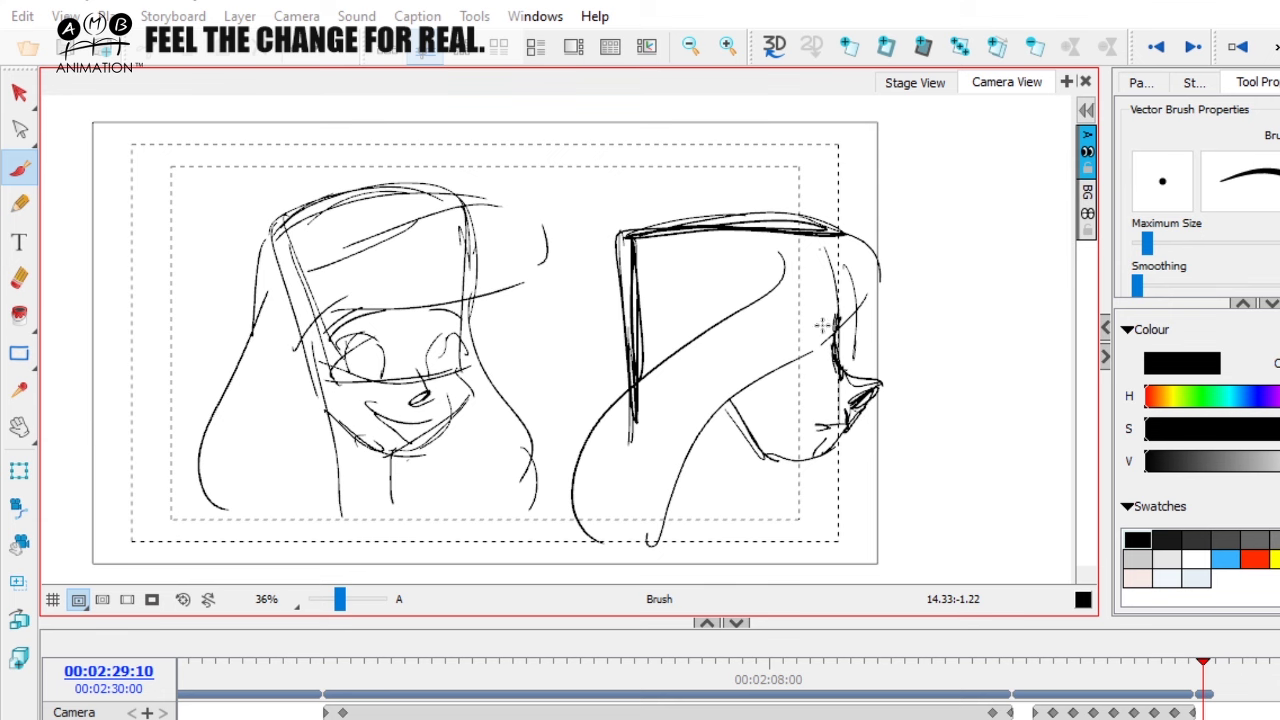
Finish the profile's eye and mark the turn with a circled far cheek and an arrow between the two heads
left_click_drag(827, 357, 831, 343)
mouse_move(395, 350)
left_mouse_down()
mouse_move(664, 368)
mouse_move(656, 405)
left_mouse_up()
mouse_move(450, 380)
left_mouse_down()
mouse_move(550, 370)
mouse_move(440, 382)
left_mouse_up()
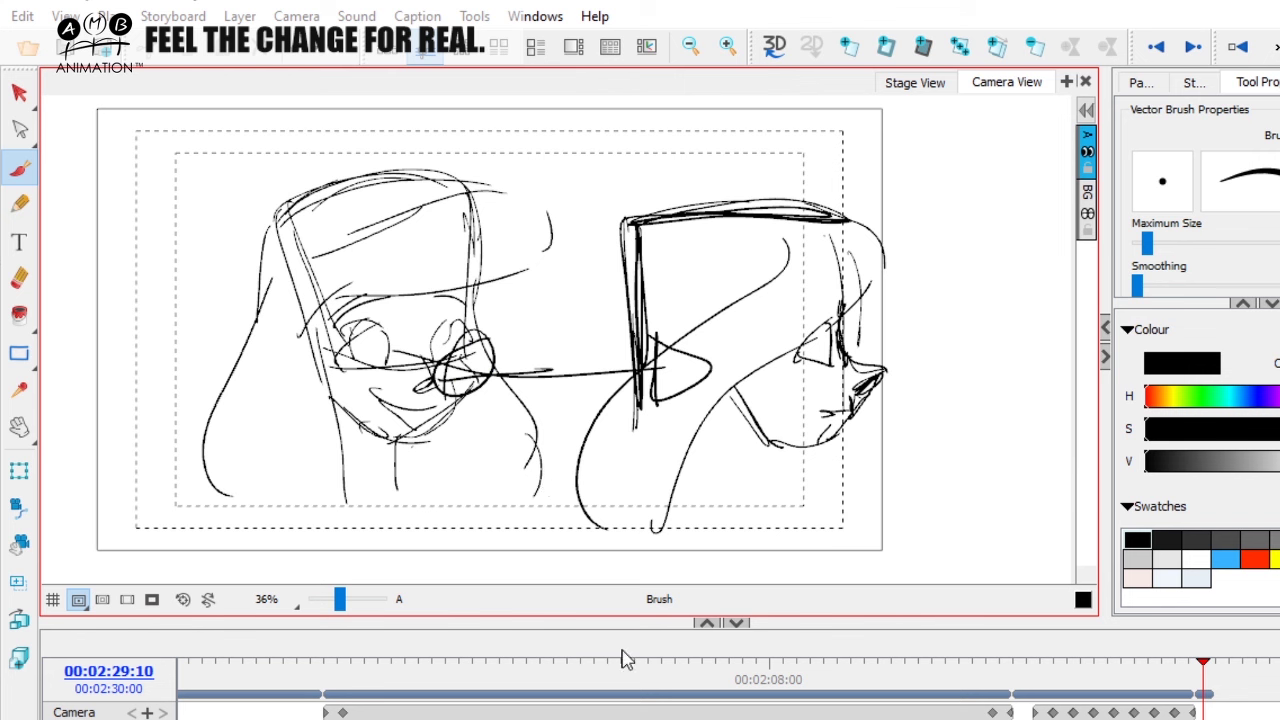
Scrub through the finished head turn again for comparison and return to the panel with the two rough heads
left_click_drag(388, 684, 752, 684)
left_click(340, 680)
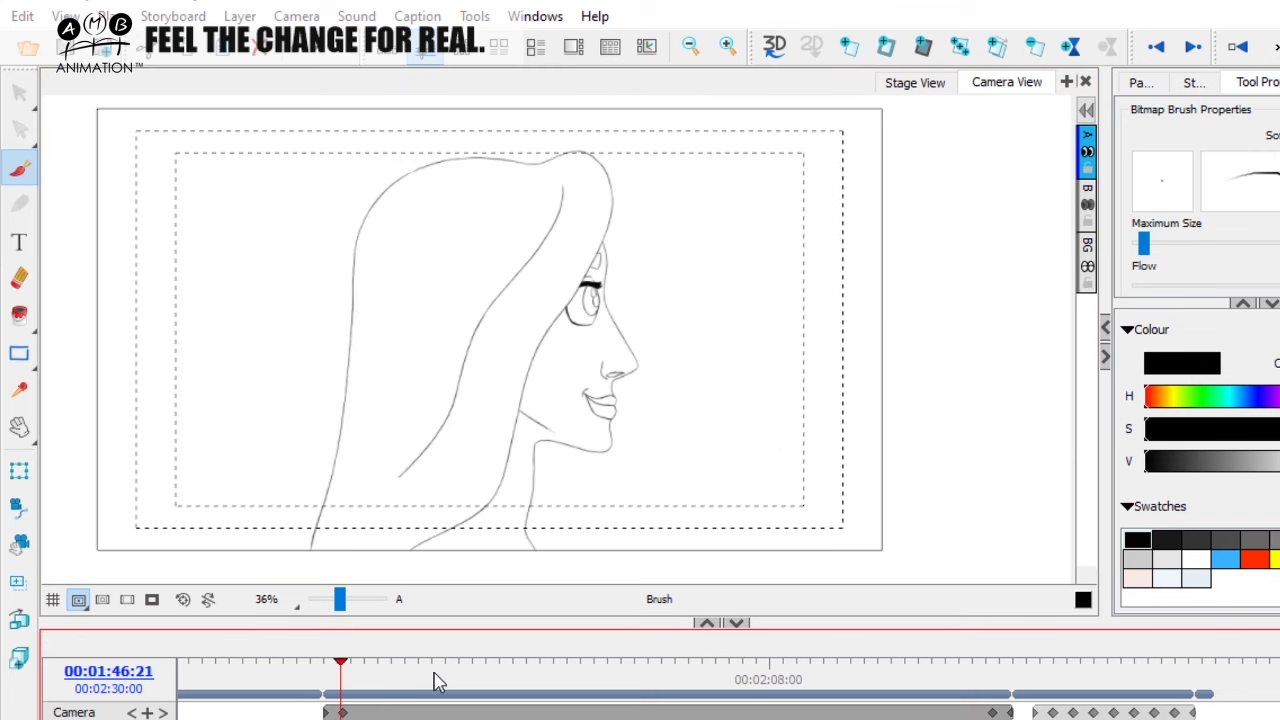
mouse_move(375, 676)
left_mouse_down()
mouse_move(994, 672)
mouse_move(486, 680)
mouse_move(1014, 678)
mouse_move(1206, 694)
left_mouse_up()
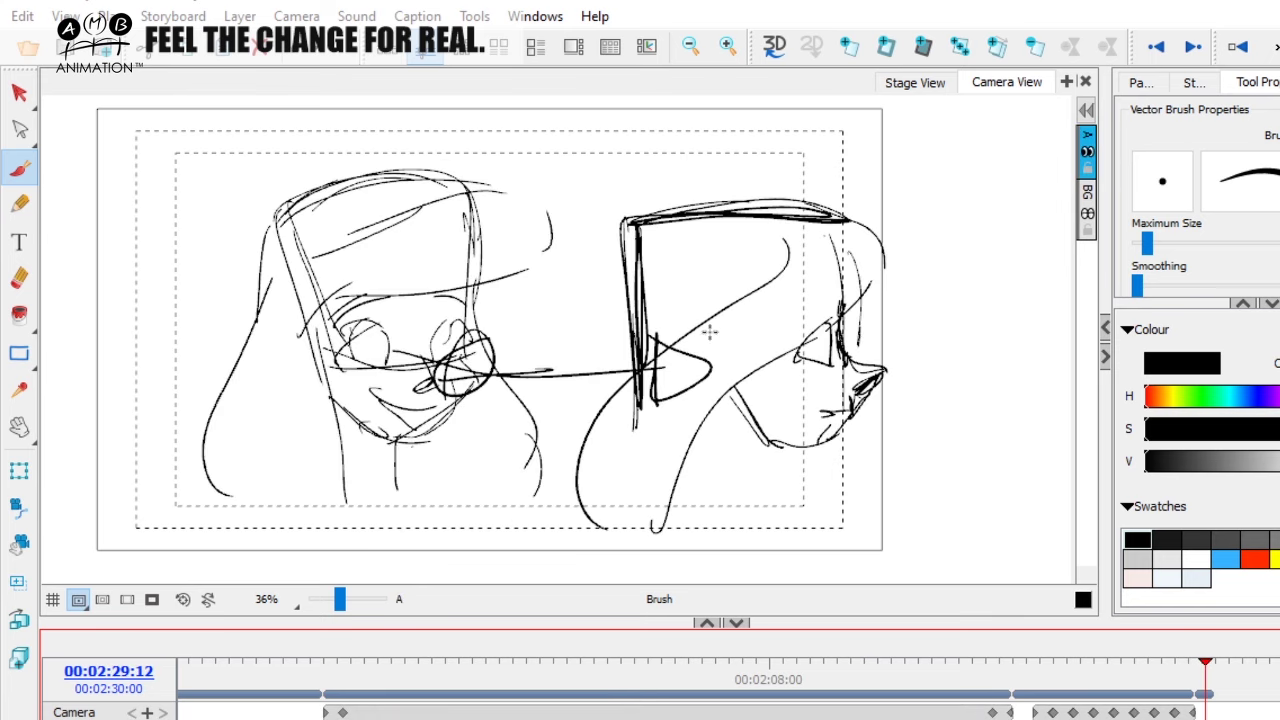
Restate the profile head's blocky top, rounded front hair and long flowing strands with heavier strokes
mouse_move(840, 236)
left_mouse_down()
mouse_move(650, 230)
mouse_move(654, 396)
left_mouse_up()
mouse_move(652, 224)
left_mouse_down()
mouse_move(845, 213)
mouse_move(822, 314)
mouse_move(746, 350)
left_mouse_up()
key("space")
left_click_drag(793, 353, 797, 345)
left_click_drag(771, 240, 590, 531)
left_click_drag(714, 356, 682, 512)
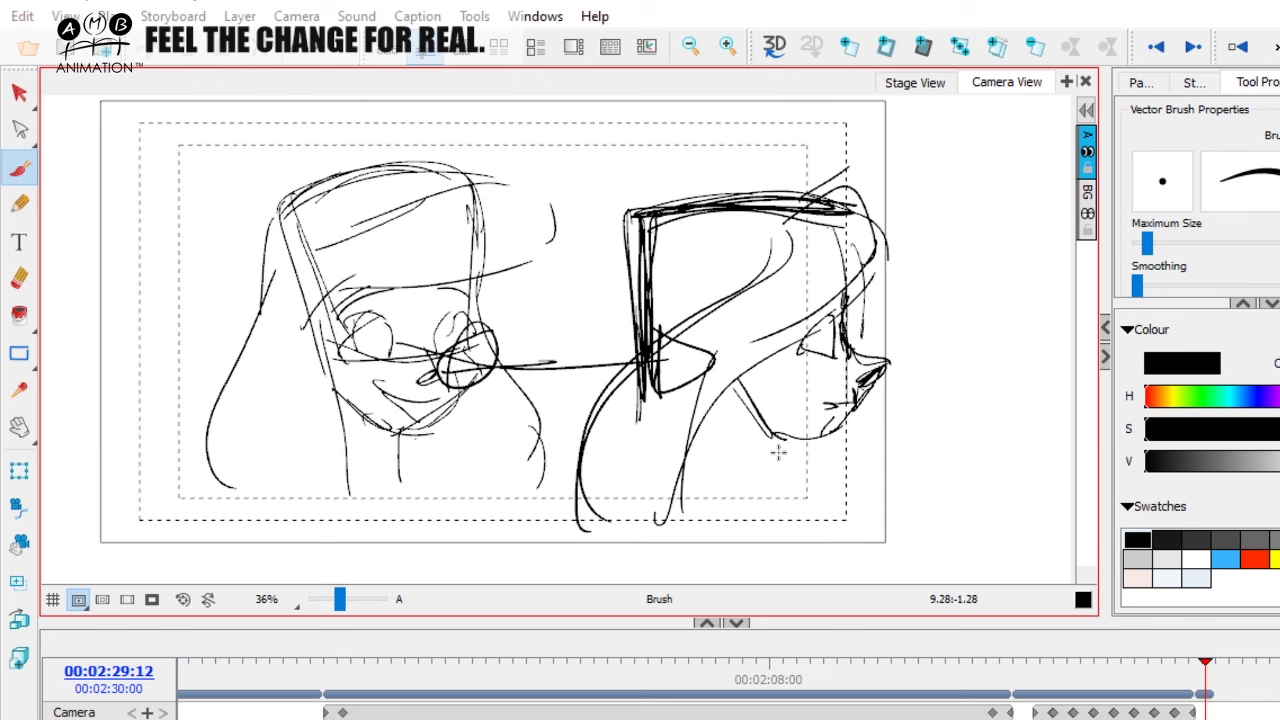
Select both rough head sketches and delete them from the panel
key("alt+s")
key("ctrl+a")
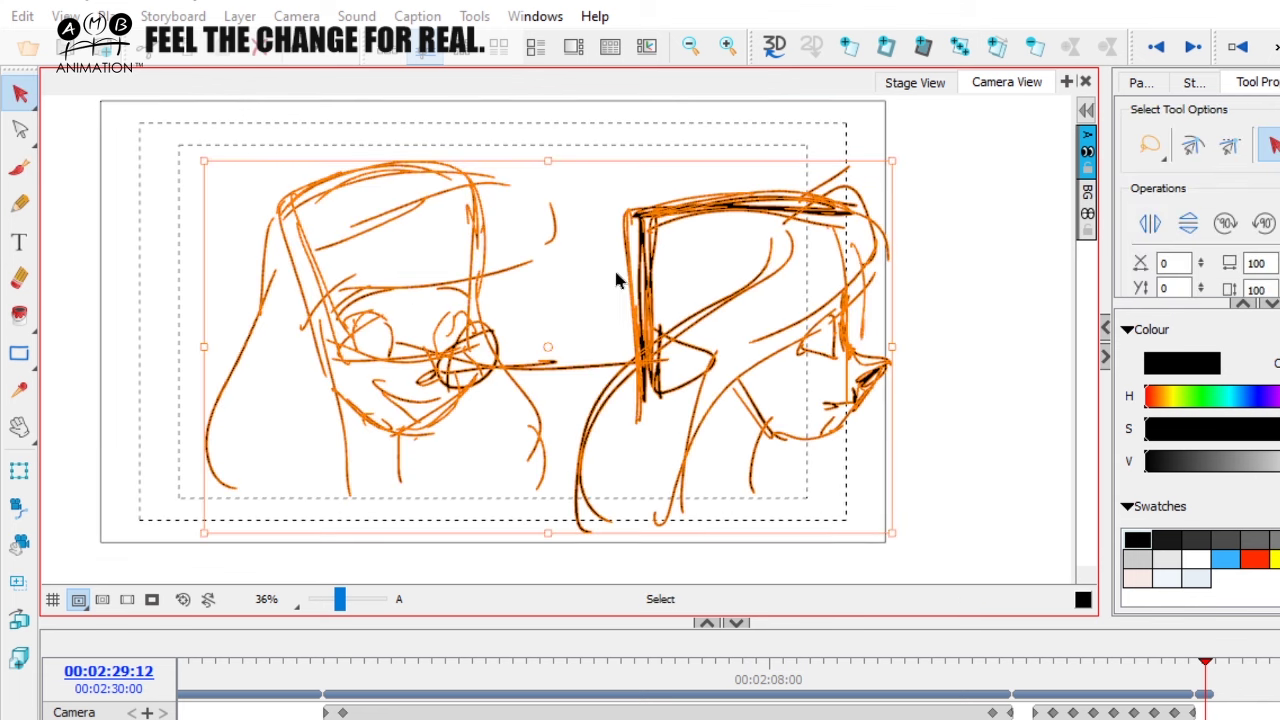
key("Delete")
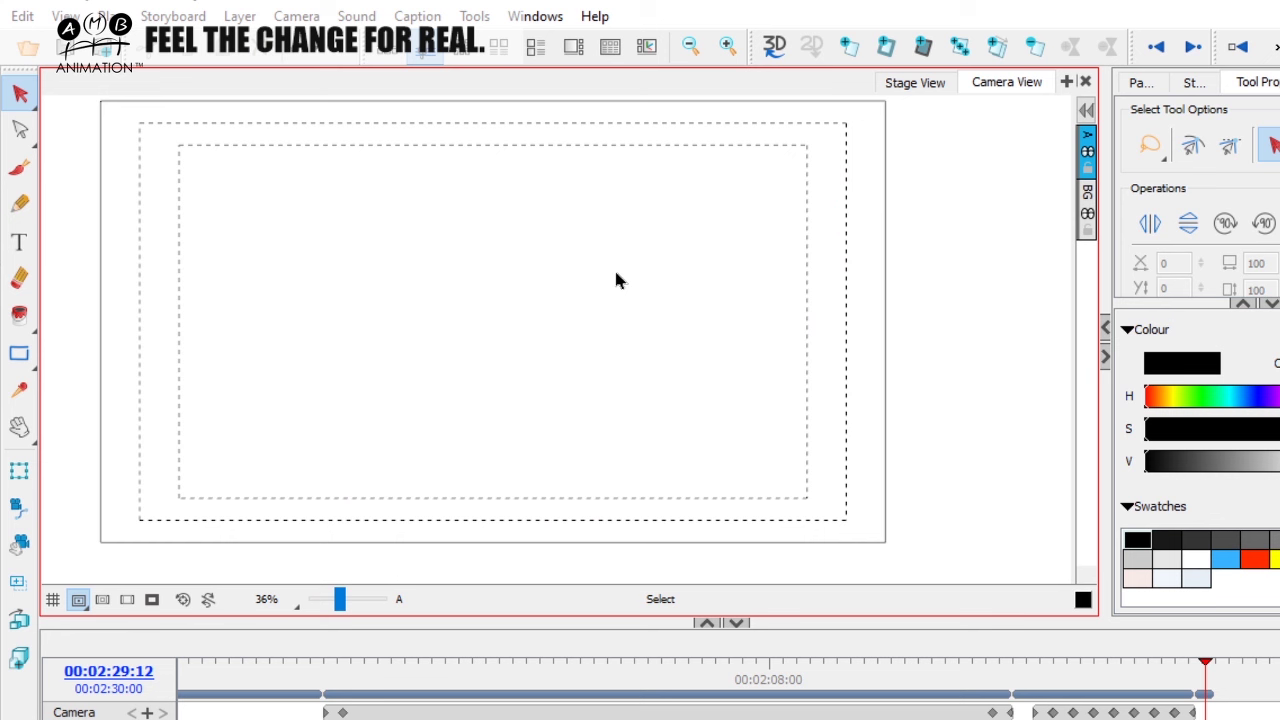
Brush a small round three-quarter head with curved guidelines, eyes, nose, open smile, jaw and neck line
left_click(19, 168)
left_click_drag(315, 320, 430, 322)
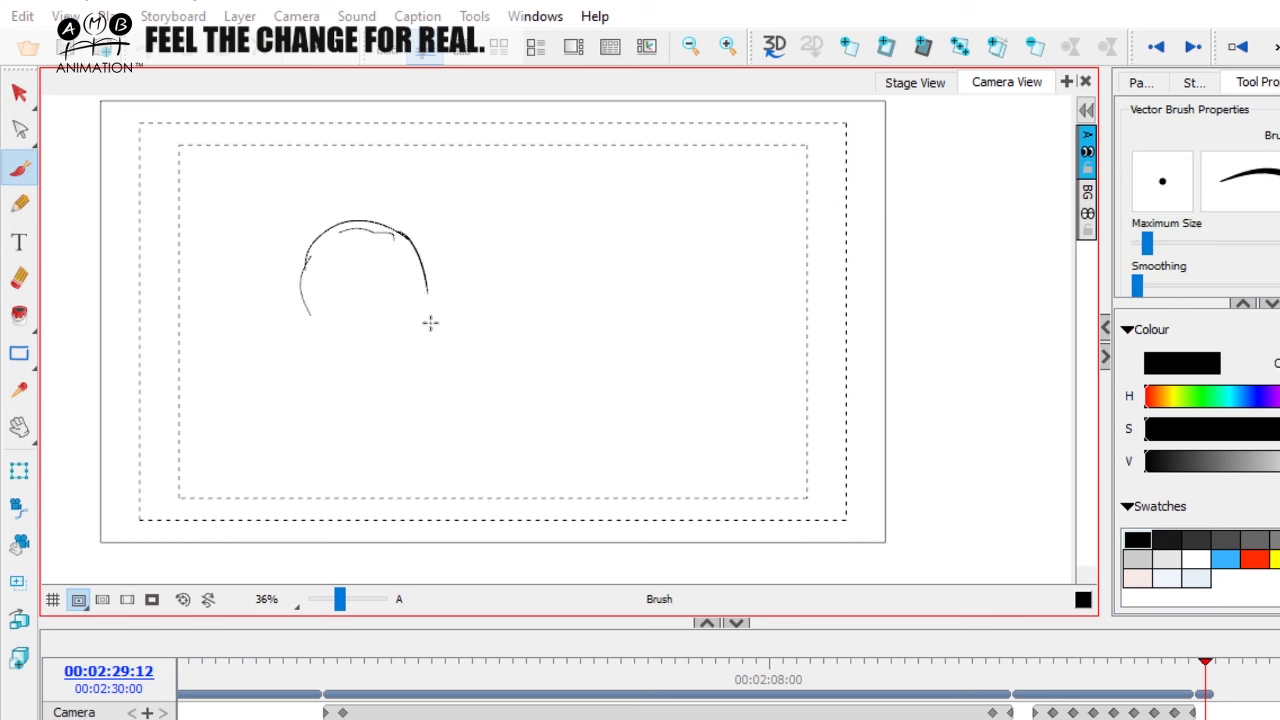
mouse_move(912, 680)
left_mouse_down()
mouse_move(396, 672)
mouse_move(1195, 670)
left_mouse_up()
left_click_drag(405, 232, 421, 335)
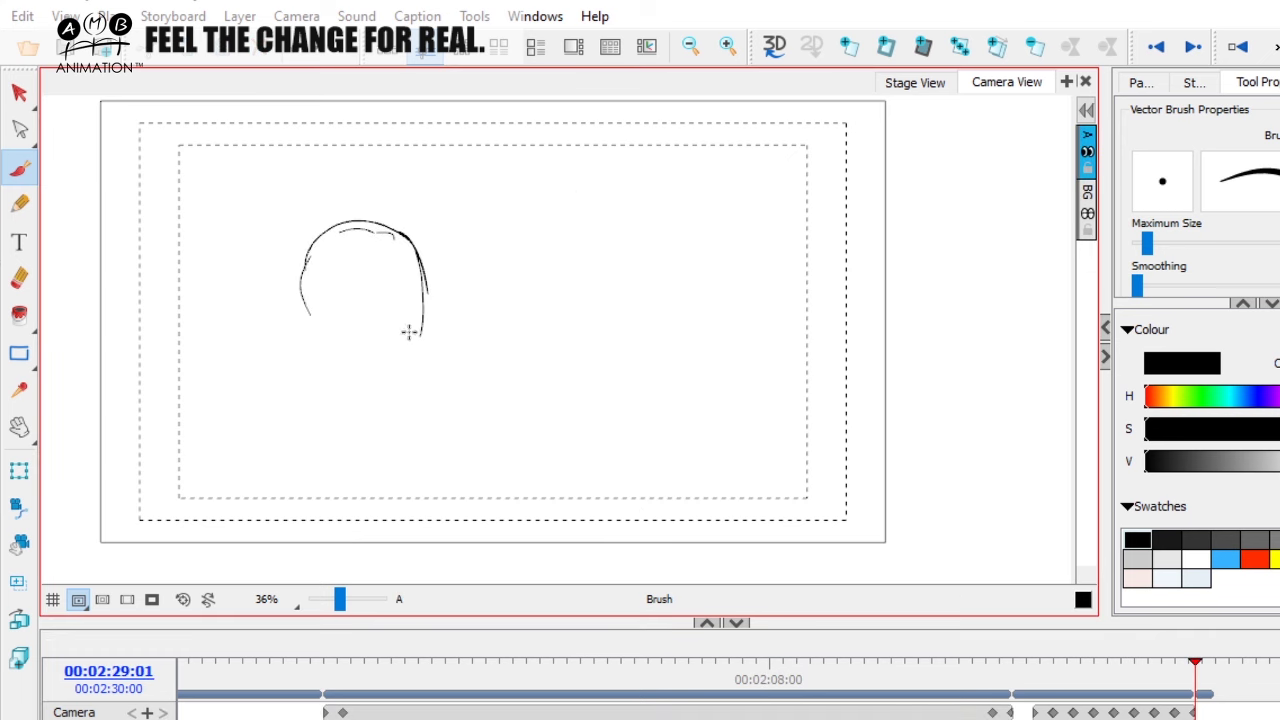
left_click_drag(338, 228, 390, 356)
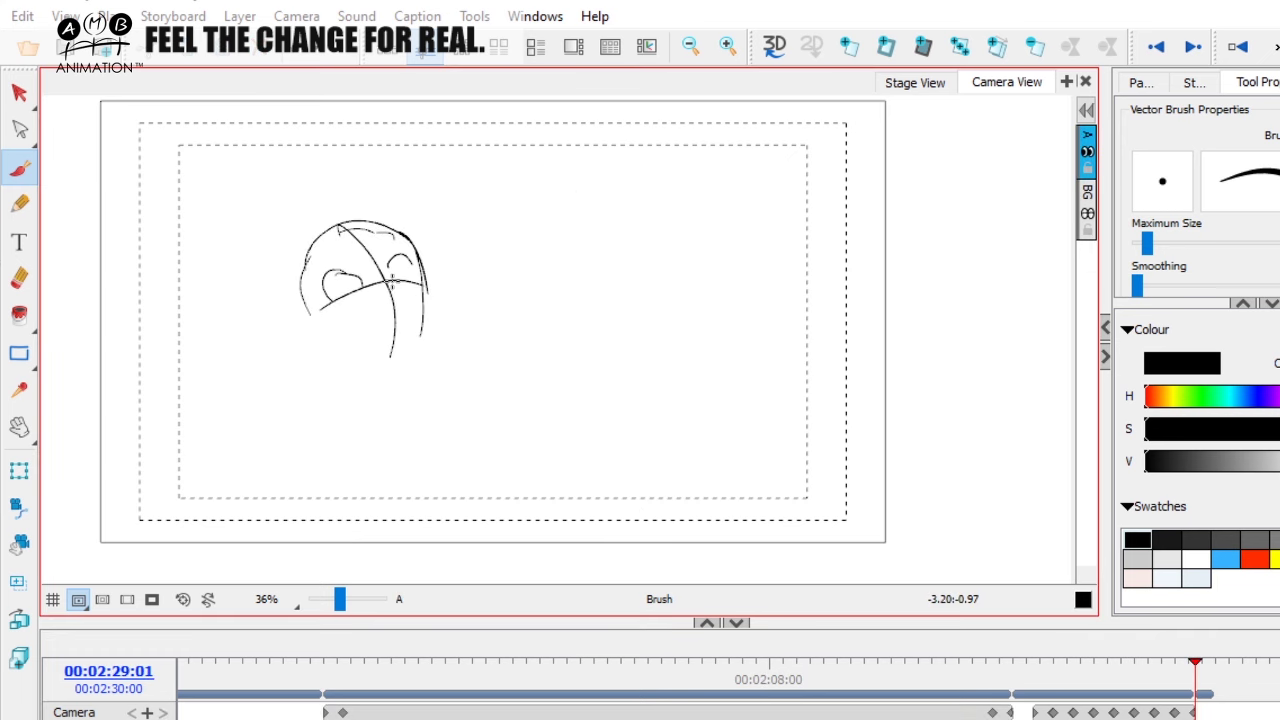
left_click_drag(435, 295, 418, 352)
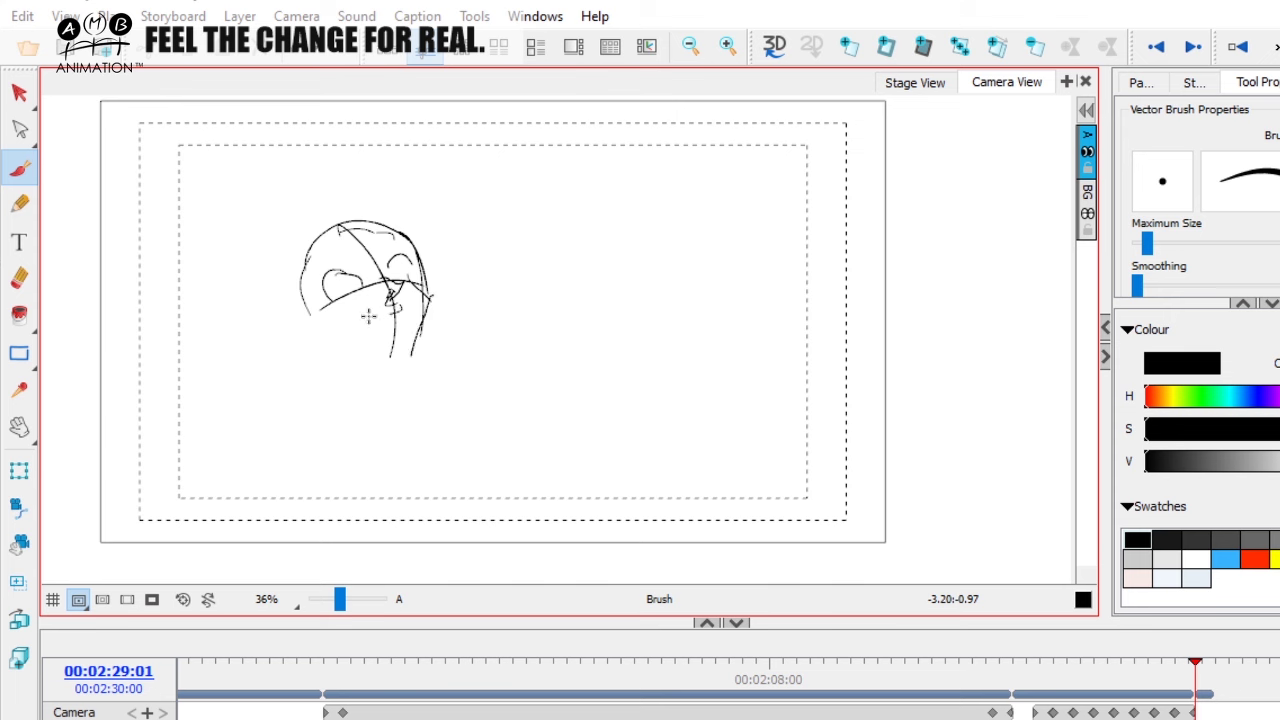
left_click_drag(362, 310, 405, 322)
mouse_move(312, 305)
left_mouse_down()
mouse_move(337, 343)
mouse_move(410, 372)
left_mouse_up()
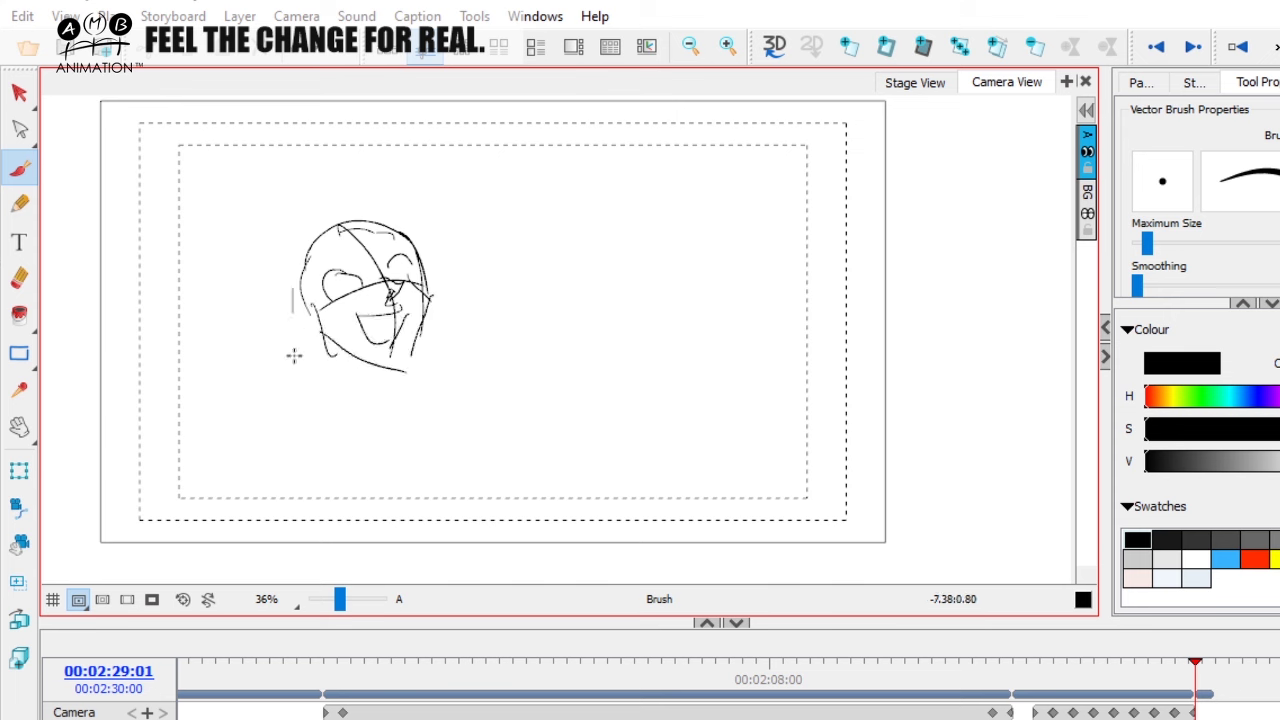
left_click_drag(322, 317, 309, 375)
Brush a second rough rounded head shape with curved inner contours, well to the right of the smiling head
mouse_move(624, 268)
left_mouse_down()
mouse_move(740, 304)
mouse_move(733, 345)
mouse_move(598, 352)
mouse_move(722, 358)
left_mouse_up()
mouse_move(640, 368)
left_mouse_down()
mouse_move(706, 289)
mouse_move(735, 338)
left_mouse_up()
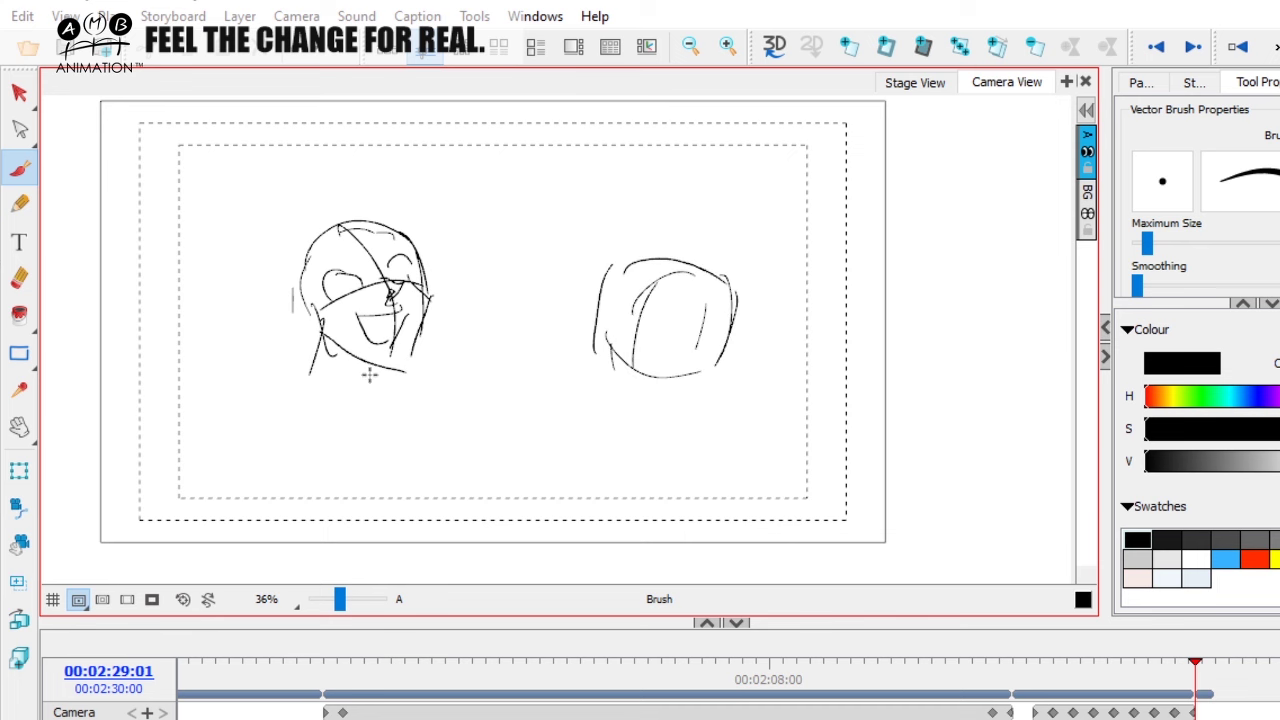
key("space")
left_click_drag(489, 281, 552, 315)
Near the frame's upper-left corner, brush a round front-facing head with crossed guidelines, eyes, nose and simple body lines
mouse_move(215, 243)
left_mouse_down()
mouse_move(287, 183)
mouse_move(316, 298)
left_mouse_up()
mouse_move(236, 193)
left_mouse_down()
mouse_move(266, 289)
mouse_move(304, 278)
left_mouse_up()
left_click_drag(233, 214, 237, 262)
left_click_drag(268, 184, 271, 279)
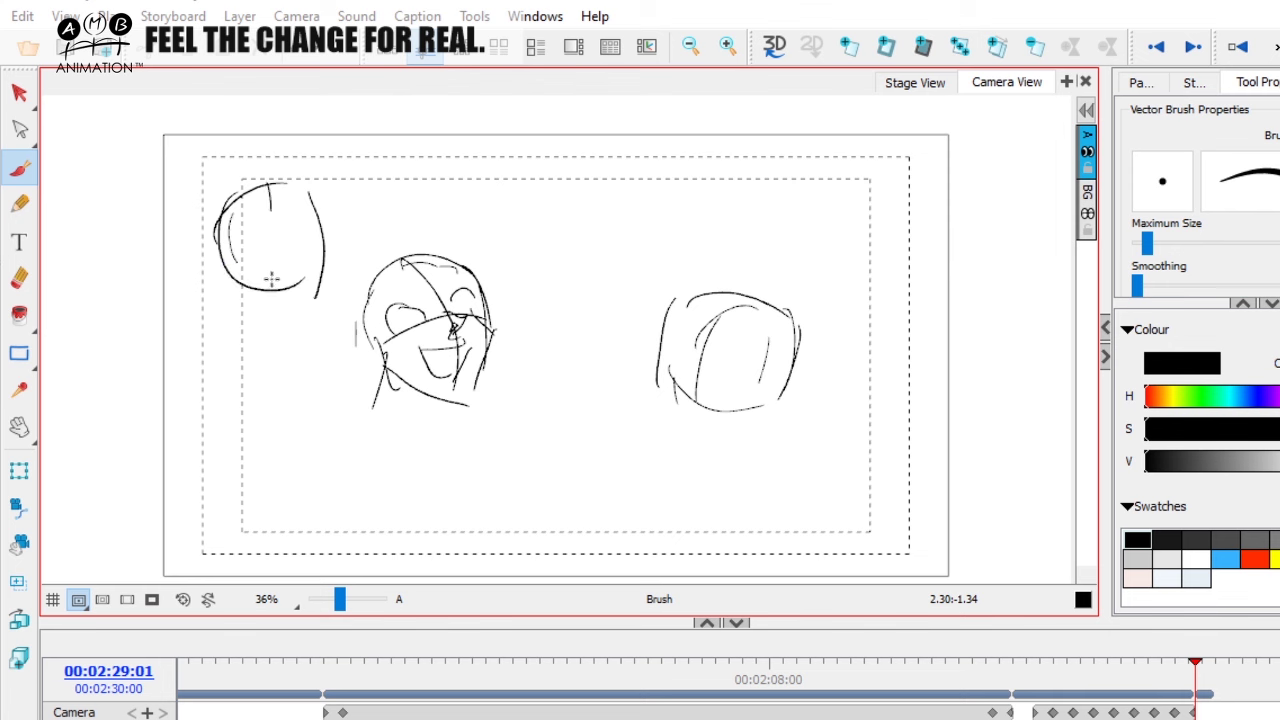
left_click_drag(270, 208, 272, 292)
left_click_drag(216, 242, 318, 238)
left_click_drag(246, 282, 250, 368)
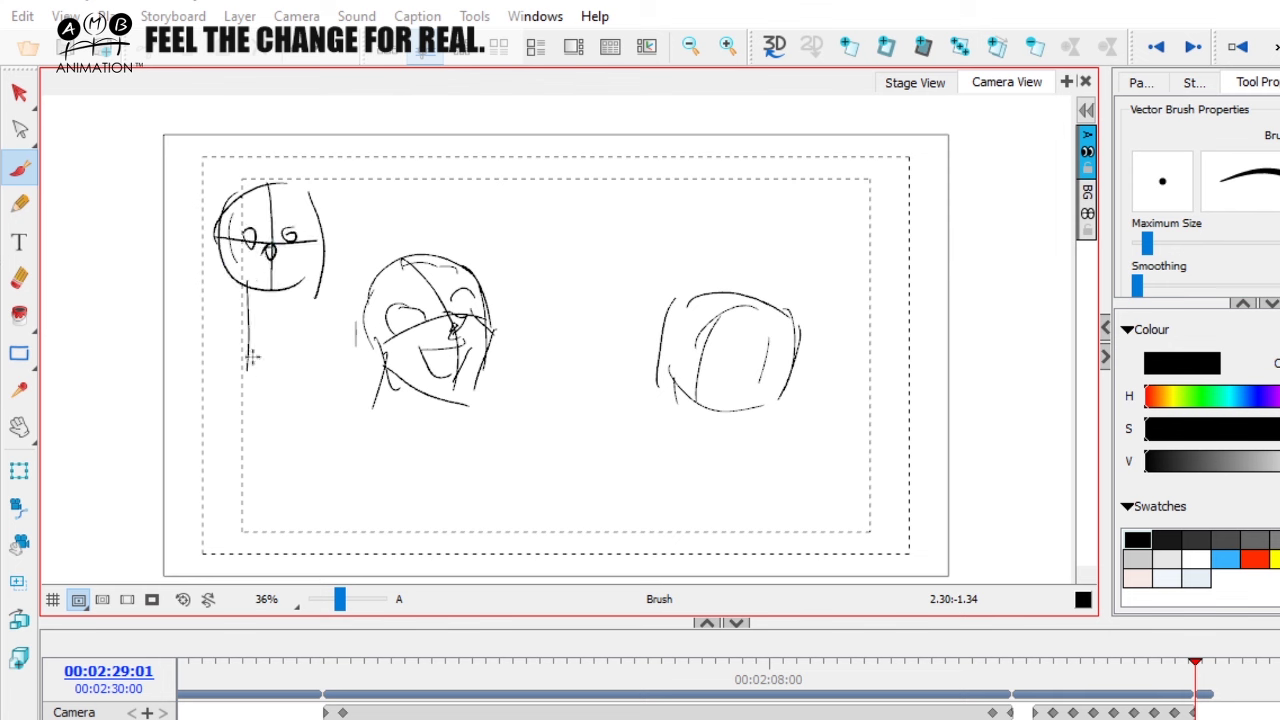
left_click_drag(292, 318, 290, 400)
left_click_drag(308, 330, 307, 400)
Brush another round head above the smiling one, adding two body lines, a hair cap and a pointed ponytail
left_click_drag(505, 195, 492, 270)
left_click_drag(470, 215, 515, 272)
left_click_drag(493, 287, 495, 388)
left_click_drag(534, 266, 526, 412)
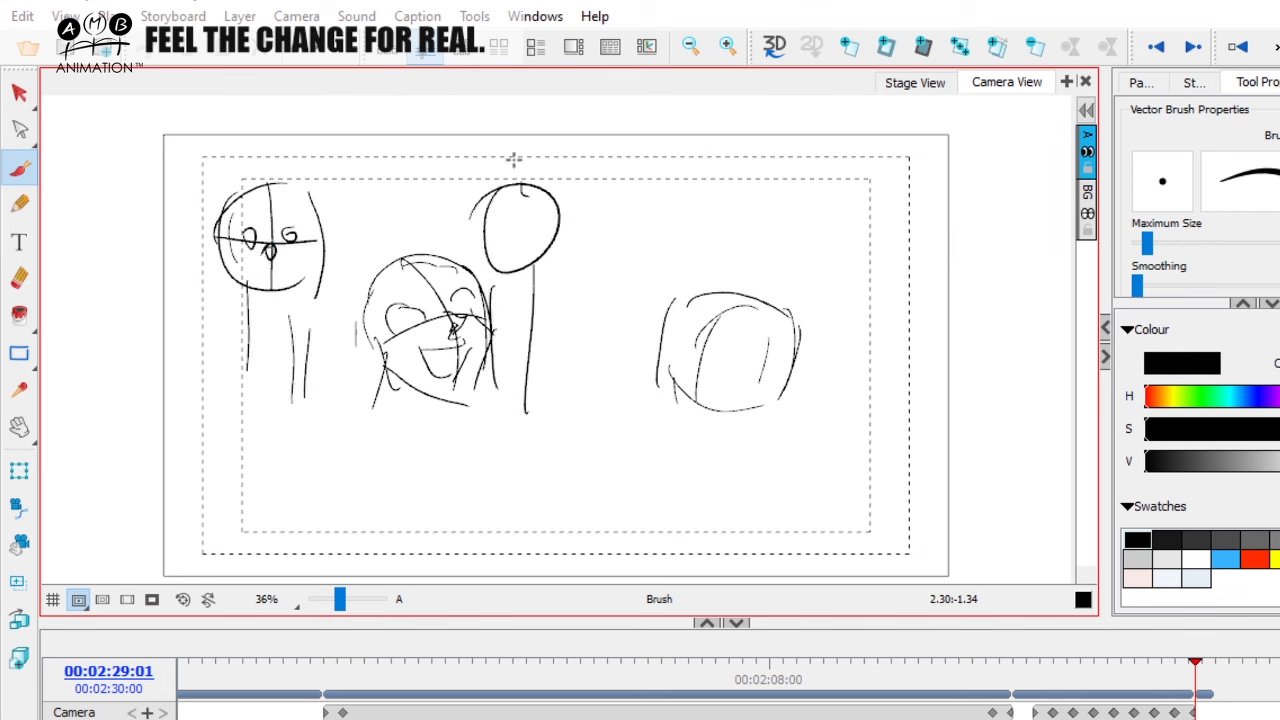
left_click_drag(453, 149, 463, 179)
left_click_drag(453, 149, 540, 185)
mouse_move(446, 178)
left_mouse_down()
mouse_move(564, 201)
mouse_move(554, 253)
left_mouse_up()
left_click_drag(506, 182, 502, 274)
Above the rounded head shape, brush a third figure with a round head, crossed guidelines and curved body contours
mouse_move(766, 158)
left_mouse_down()
mouse_move(718, 214)
mouse_move(772, 266)
left_mouse_up()
left_click_drag(728, 226, 843, 254)
mouse_move(764, 260)
left_mouse_down()
mouse_move(685, 298)
mouse_move(745, 398)
left_mouse_up()
mouse_move(790, 264)
left_mouse_down()
mouse_move(820, 322)
mouse_move(810, 478)
left_mouse_up()
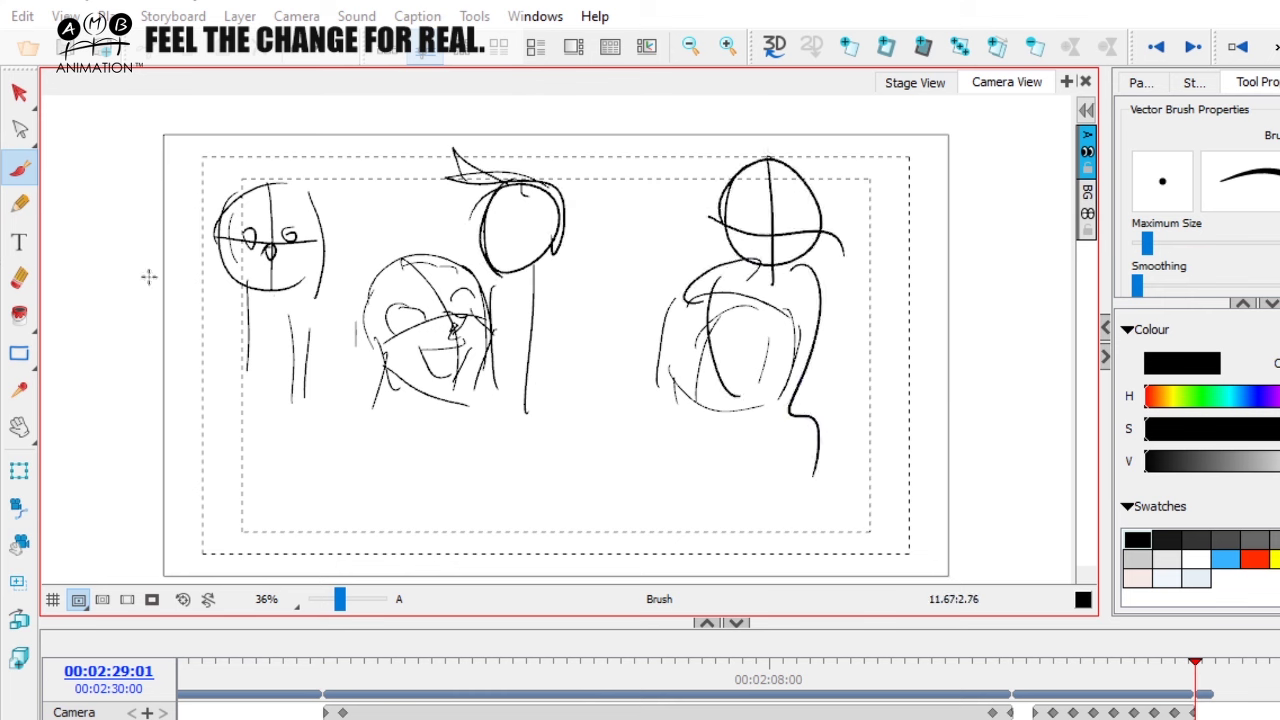
Delete all the sketched figures from the panel and move the playhead to 00:02:29:06
key("alt+s")
key("ctrl+a")
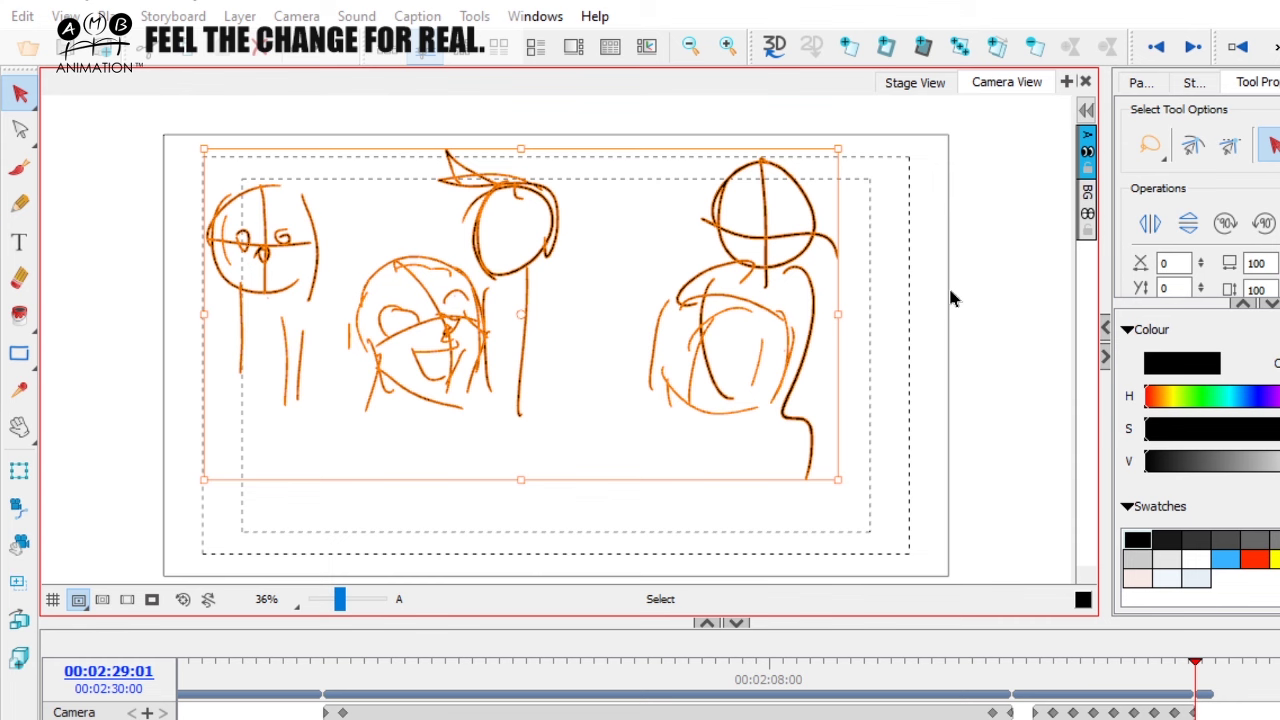
key("Delete")
mouse_move(995, 666)
left_mouse_down()
mouse_move(344, 670)
mouse_move(968, 680)
mouse_move(323, 674)
mouse_move(924, 680)
mouse_move(360, 684)
mouse_move(640, 694)
mouse_move(963, 689)
mouse_move(400, 686)
mouse_move(615, 697)
mouse_move(990, 692)
mouse_move(420, 692)
mouse_move(975, 692)
mouse_move(422, 690)
mouse_move(889, 686)
mouse_move(551, 686)
mouse_move(420, 700)
mouse_move(915, 692)
mouse_move(372, 692)
mouse_move(1200, 692)
left_mouse_up()
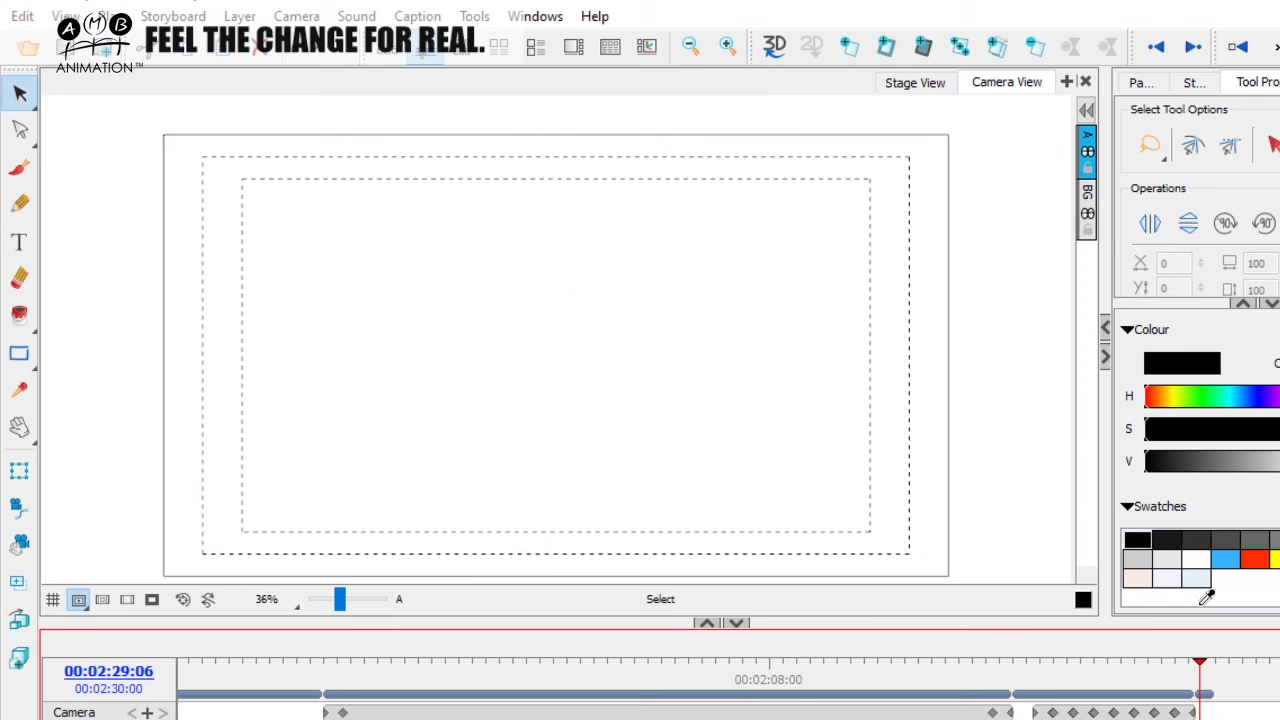
Handwrite "The Law of Solid Drawing" on two lines with the Brush and draw a loose frame around the words
left_click(20, 167)
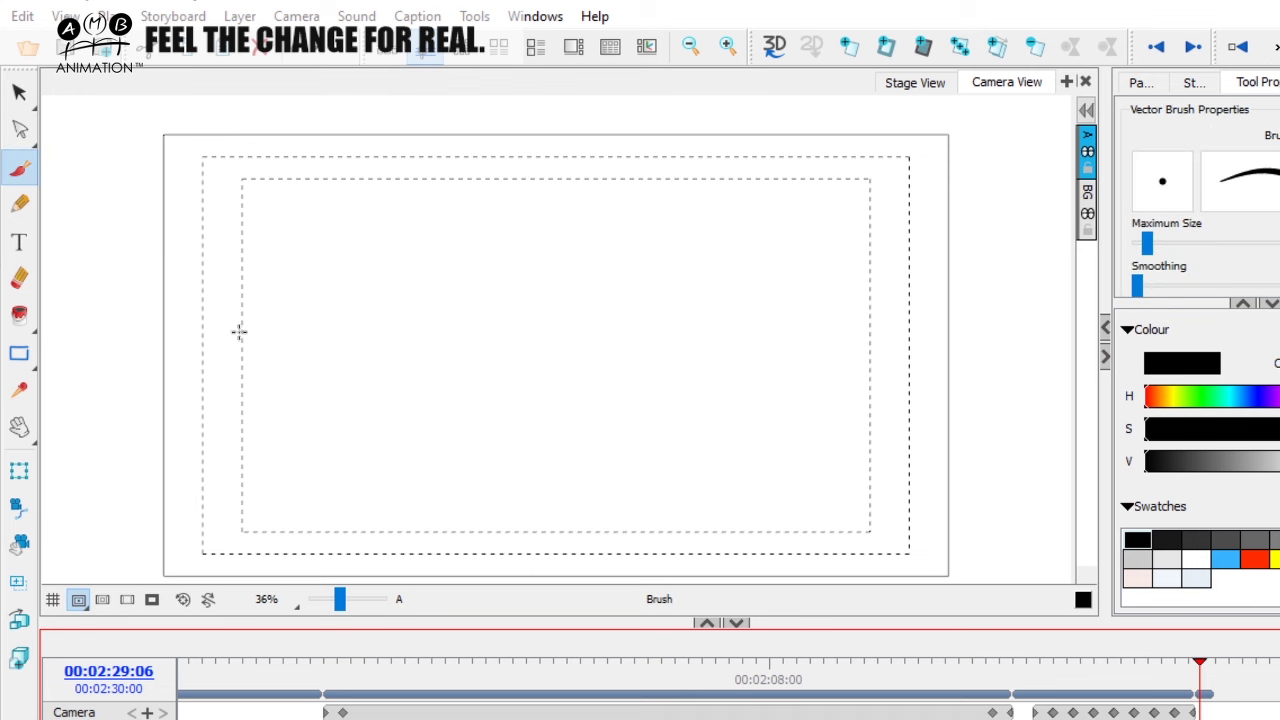
left_click_drag(349, 679, 1188, 674)
mouse_move(382, 214)
left_mouse_down()
mouse_move(375, 287)
mouse_move(410, 210)
left_mouse_up()
mouse_move(432, 212)
left_mouse_down()
mouse_move(429, 275)
mouse_move(488, 282)
left_mouse_up()
mouse_move(588, 232)
left_mouse_down()
mouse_move(641, 261)
mouse_move(868, 270)
left_mouse_up()
mouse_move(386, 337)
left_mouse_down()
mouse_move(384, 381)
mouse_move(457, 329)
mouse_move(509, 349)
mouse_move(623, 343)
mouse_move(653, 386)
mouse_move(723, 394)
mouse_move(810, 367)
mouse_move(909, 383)
mouse_move(848, 420)
left_mouse_up()
mouse_move(296, 393)
left_mouse_down()
mouse_move(406, 417)
mouse_move(757, 177)
mouse_move(268, 390)
left_mouse_up()
Select the whole framed handwritten title, delete it, and return to the Brush
left_click(18, 92)
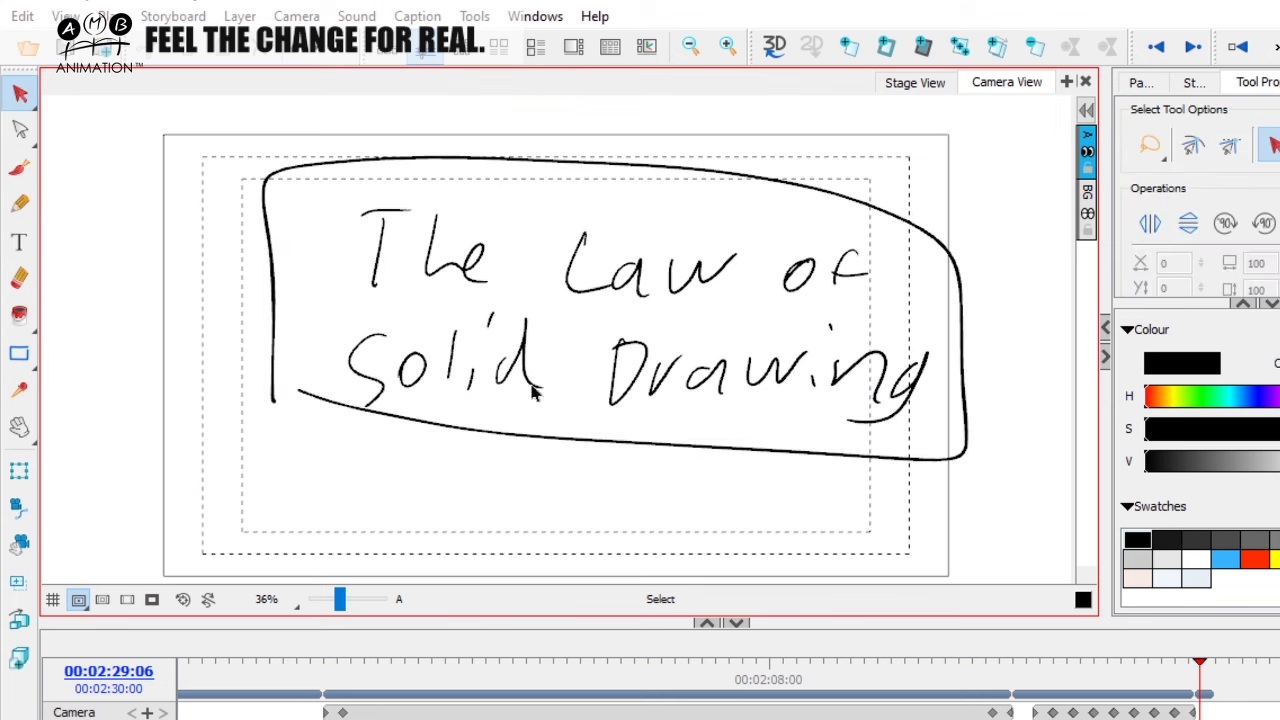
key("ctrl+a")
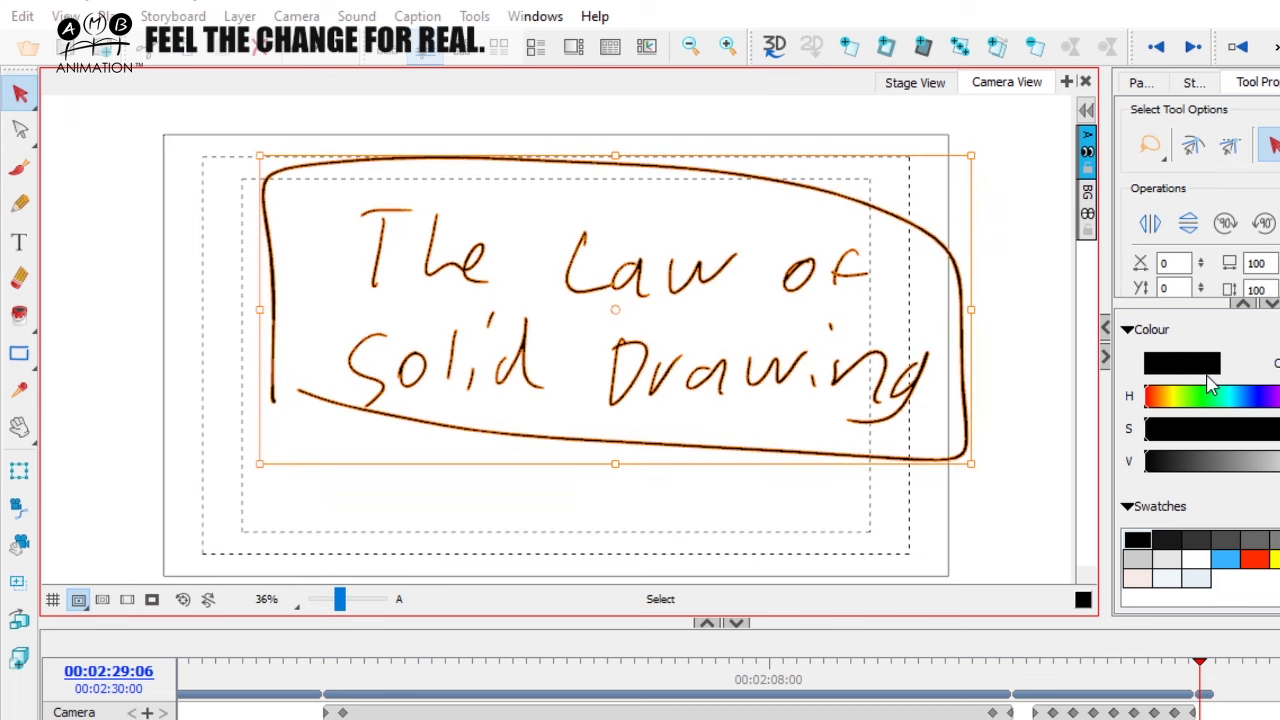
key("Delete")
left_click(19, 167)
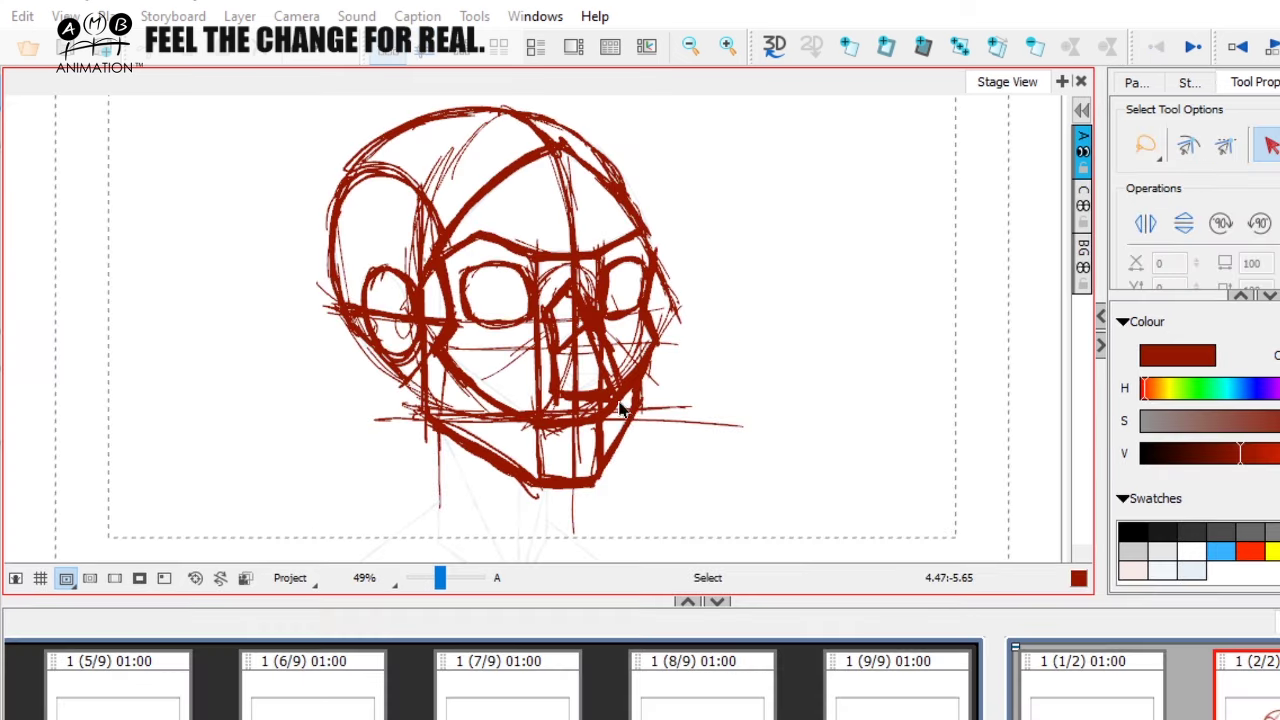
Move the dark red skull drawing beside the faint construction head, clear of its guide lines
left_click_drag(635, 405, 1043, 400)
key("space")
left_click_drag(723, 423, 567, 428)
left_click_drag(784, 426, 1257, 548)
Select all strokes of the dark red skull drawing and recolour them light grey
key("ctrl+a")
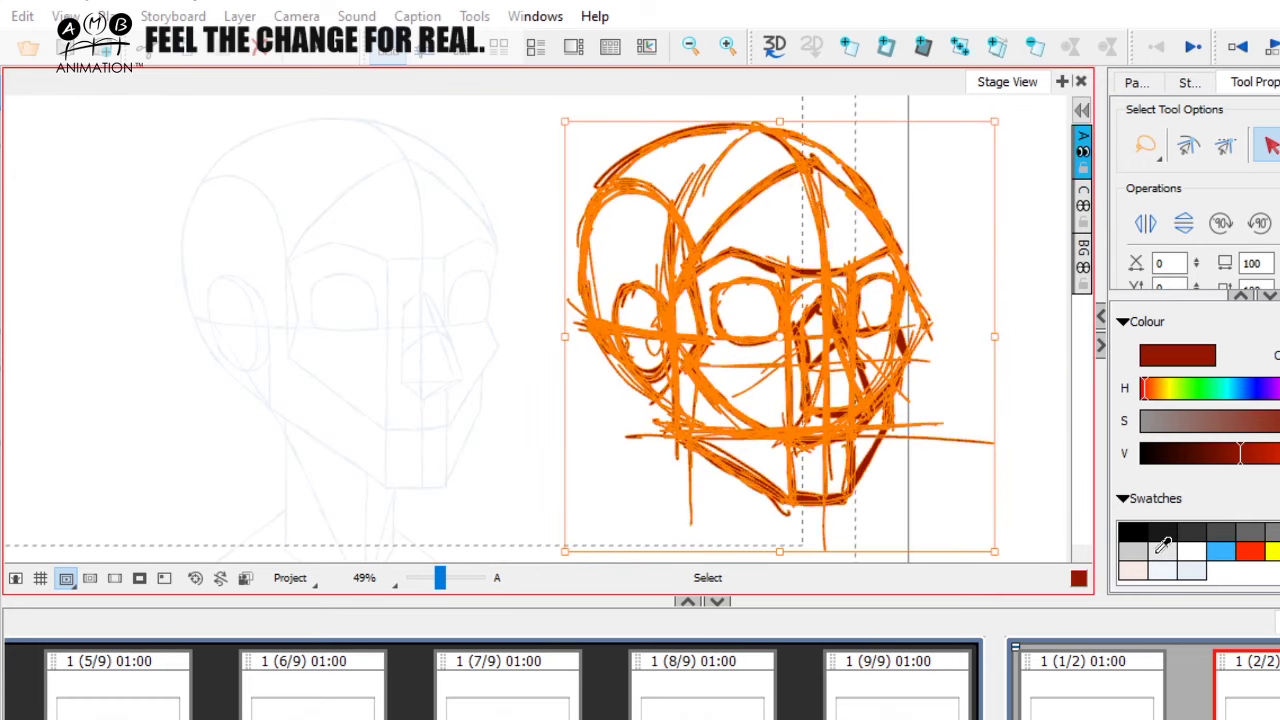
left_click(1140, 546)
left_click(1028, 398)
left_click_drag(986, 416, 960, 420)
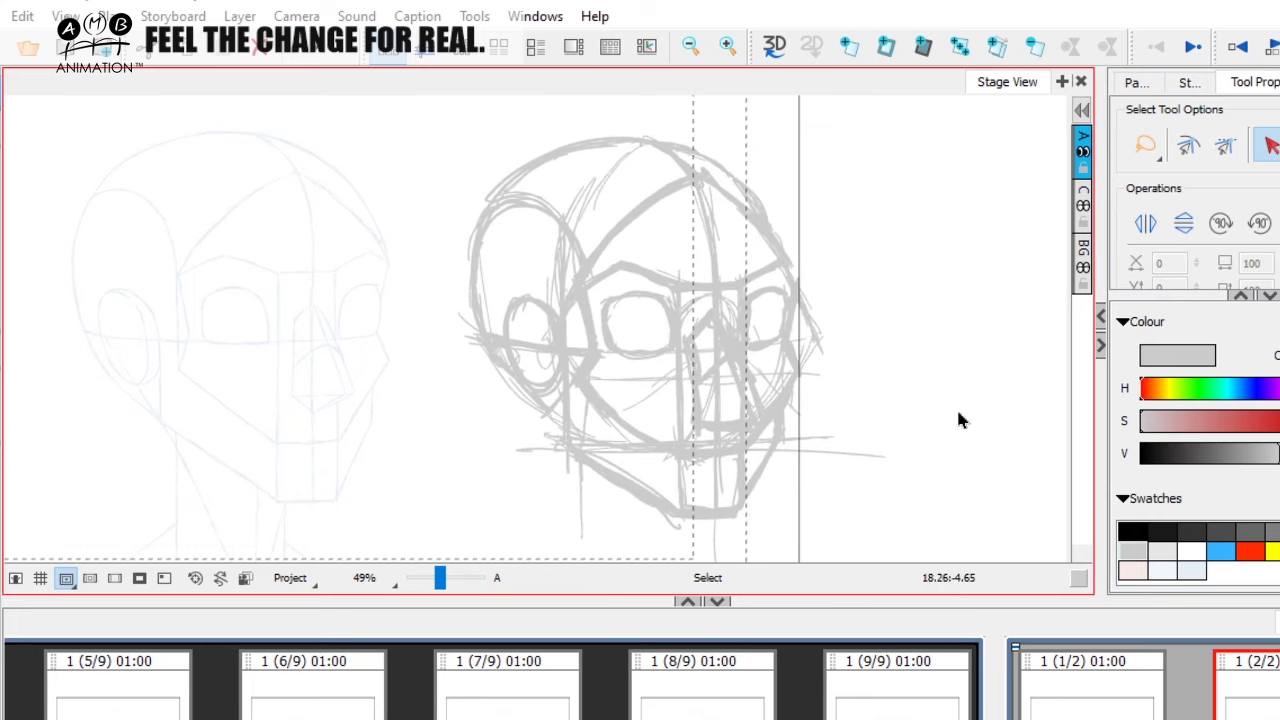
Using the Brush in black, trace the forehead arc over the grey skull from temple to temple
left_click(1134, 530)
left_click_drag(874, 429, 904, 437)
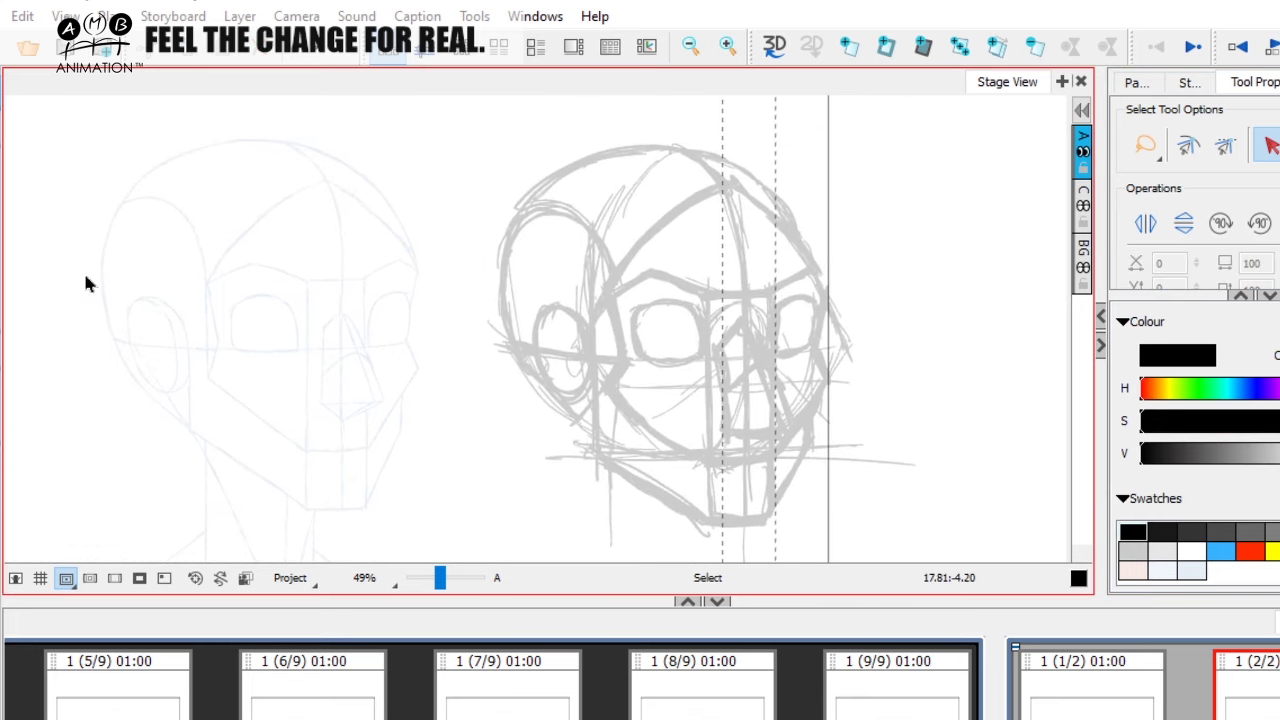
key("alt+b")
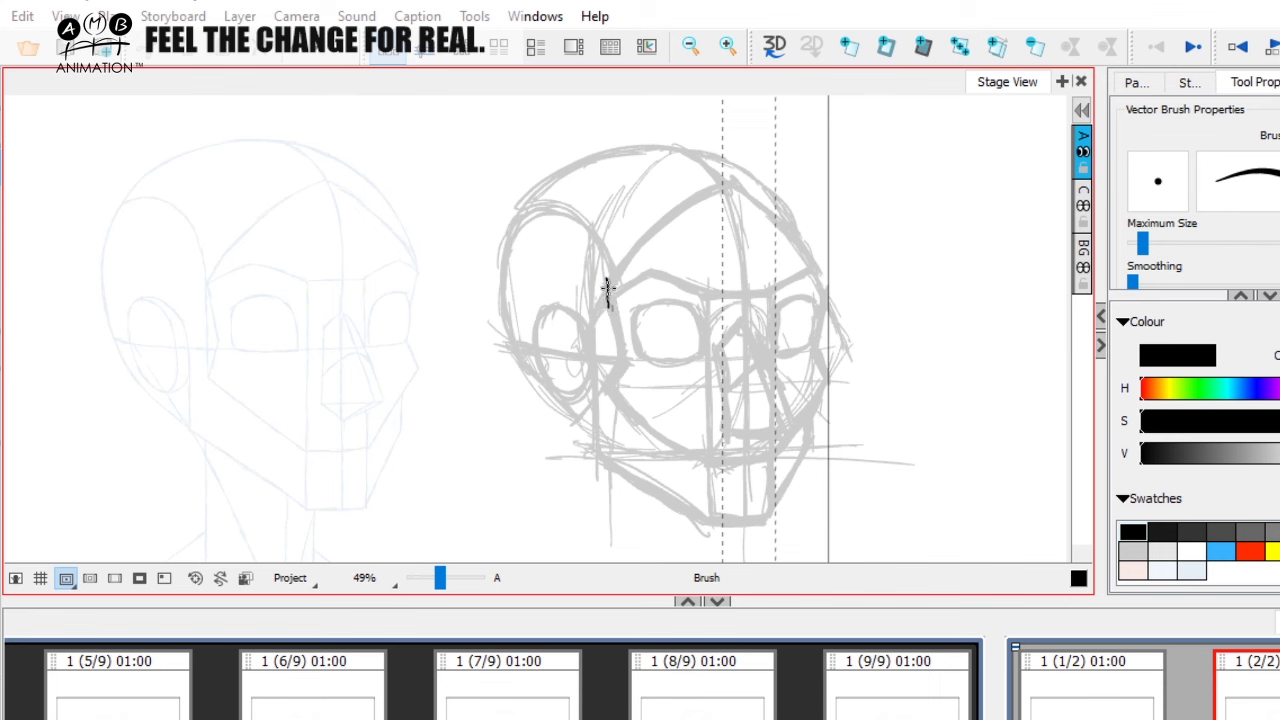
mouse_move(607, 288)
left_mouse_down()
mouse_move(697, 198)
mouse_move(763, 196)
mouse_move(824, 290)
left_mouse_up()
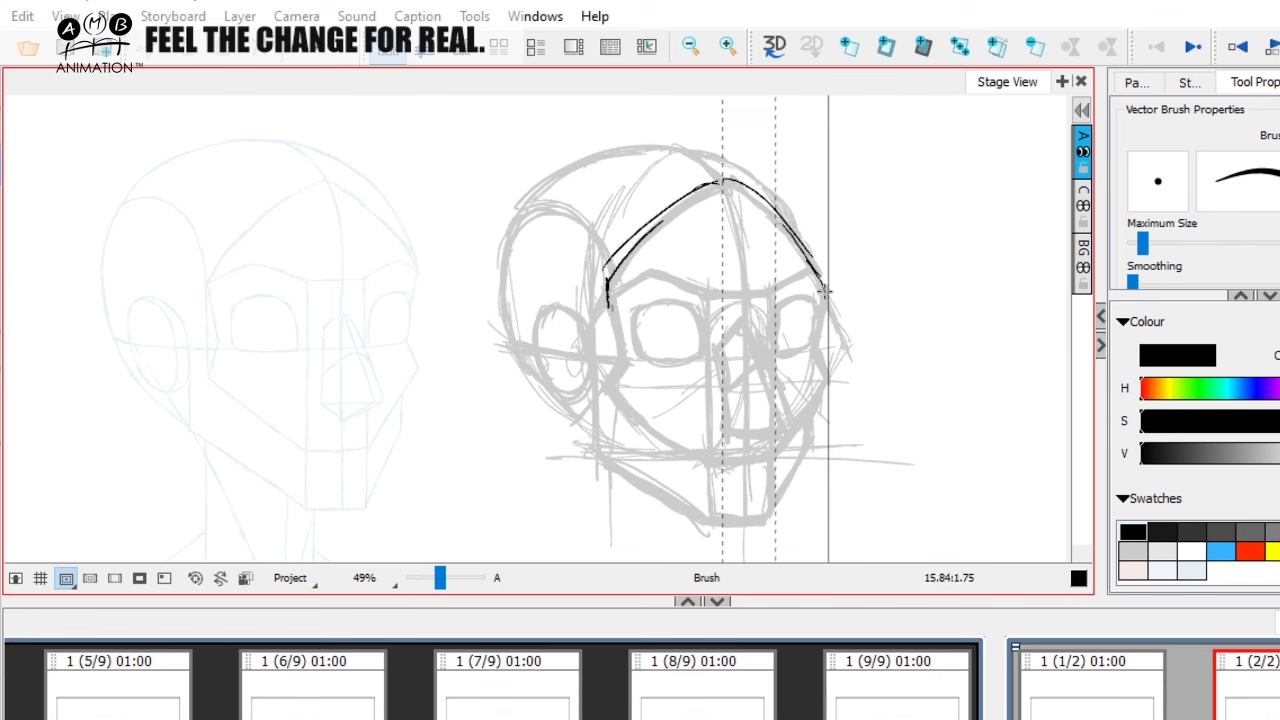
Trace the temple edges, the upper rims of both eye sockets and the peaked nose bridge in black
left_click_drag(607, 300, 615, 336)
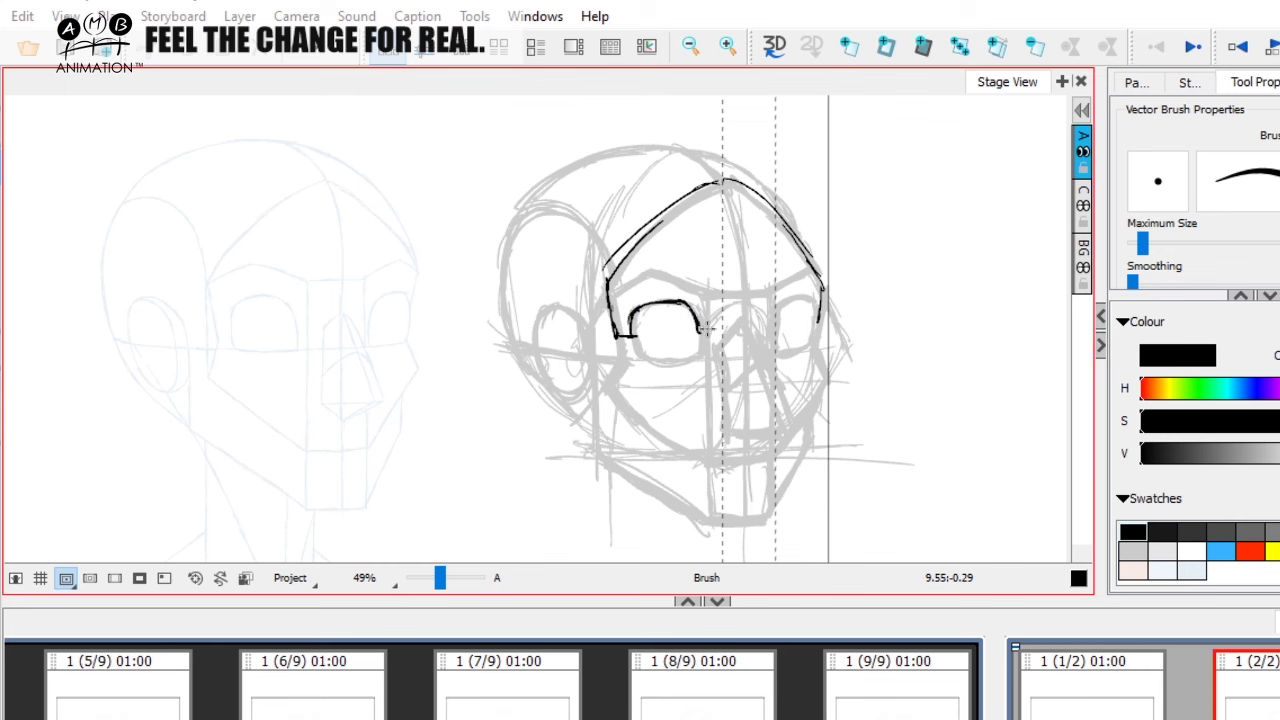
left_click_drag(703, 329, 712, 333)
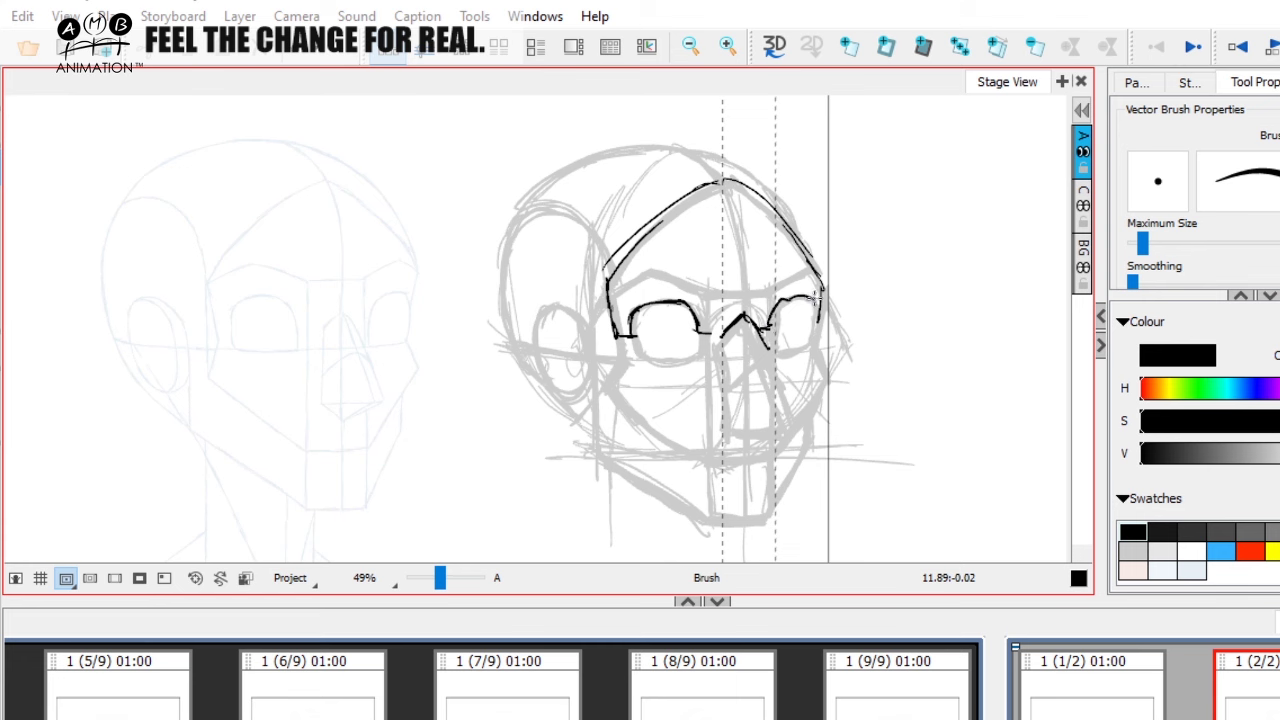
left_click_drag(750, 322, 738, 312)
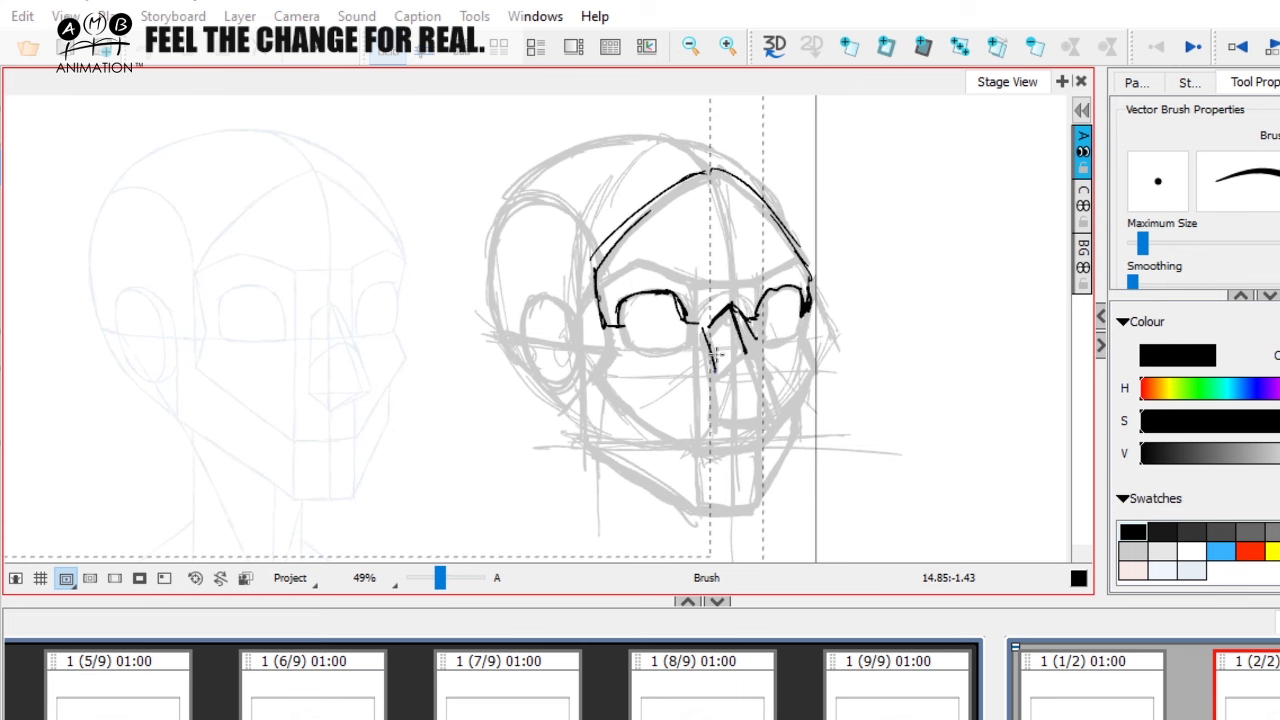
Outline the block below the nose bridge and fill it with diagonal hatching
mouse_move(766, 368)
left_mouse_down()
mouse_move(781, 349)
mouse_move(766, 318)
left_mouse_up()
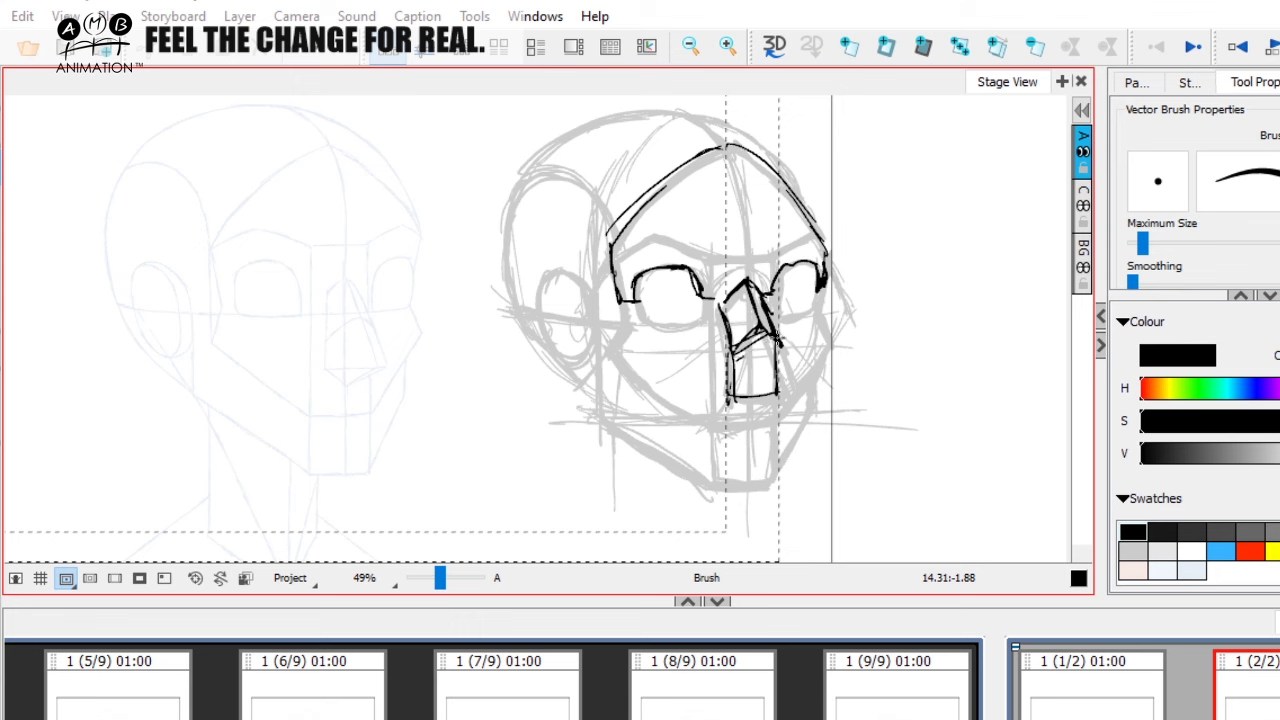
left_click_drag(736, 362, 766, 338)
left_click_drag(738, 372, 772, 347)
left_click_drag(738, 381, 774, 364)
left_click_drag(744, 394, 774, 384)
Trace both angular cheekbones and add horizontal guidelines across the cheekbones and the near eye socket
mouse_move(829, 396)
left_mouse_down()
mouse_move(851, 420)
mouse_move(837, 405)
left_mouse_up()
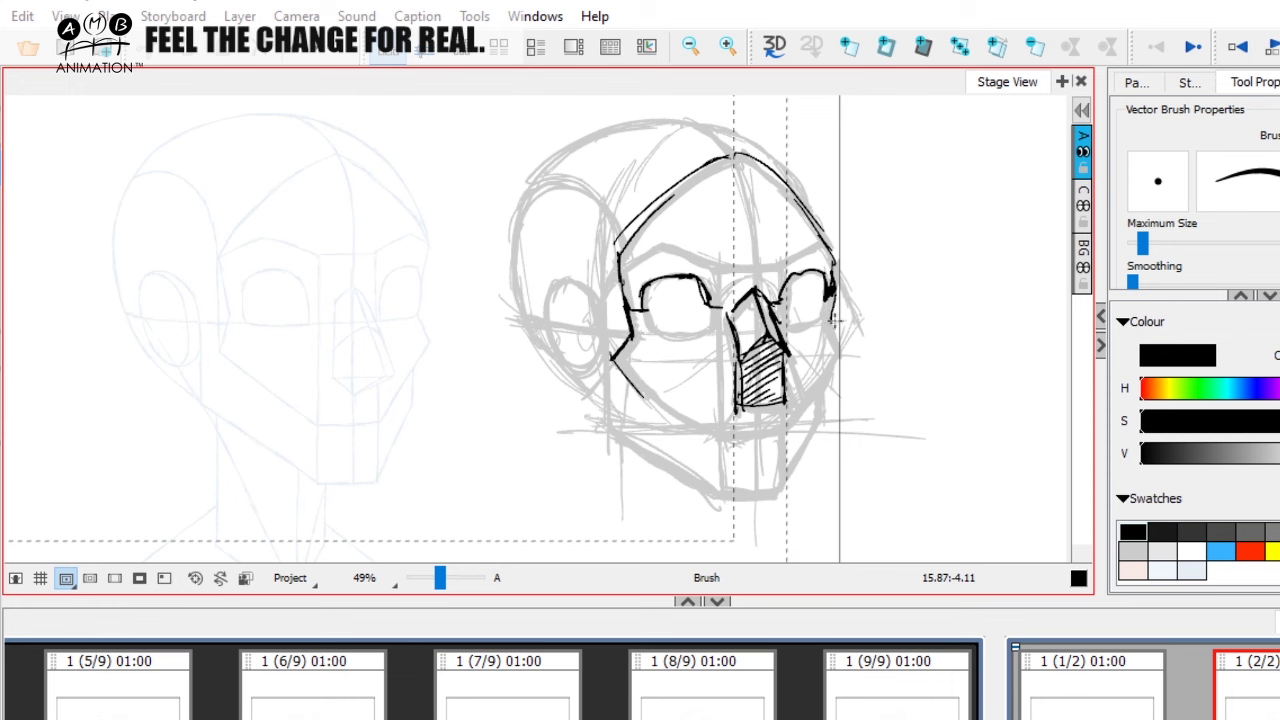
left_click_drag(611, 352, 900, 353)
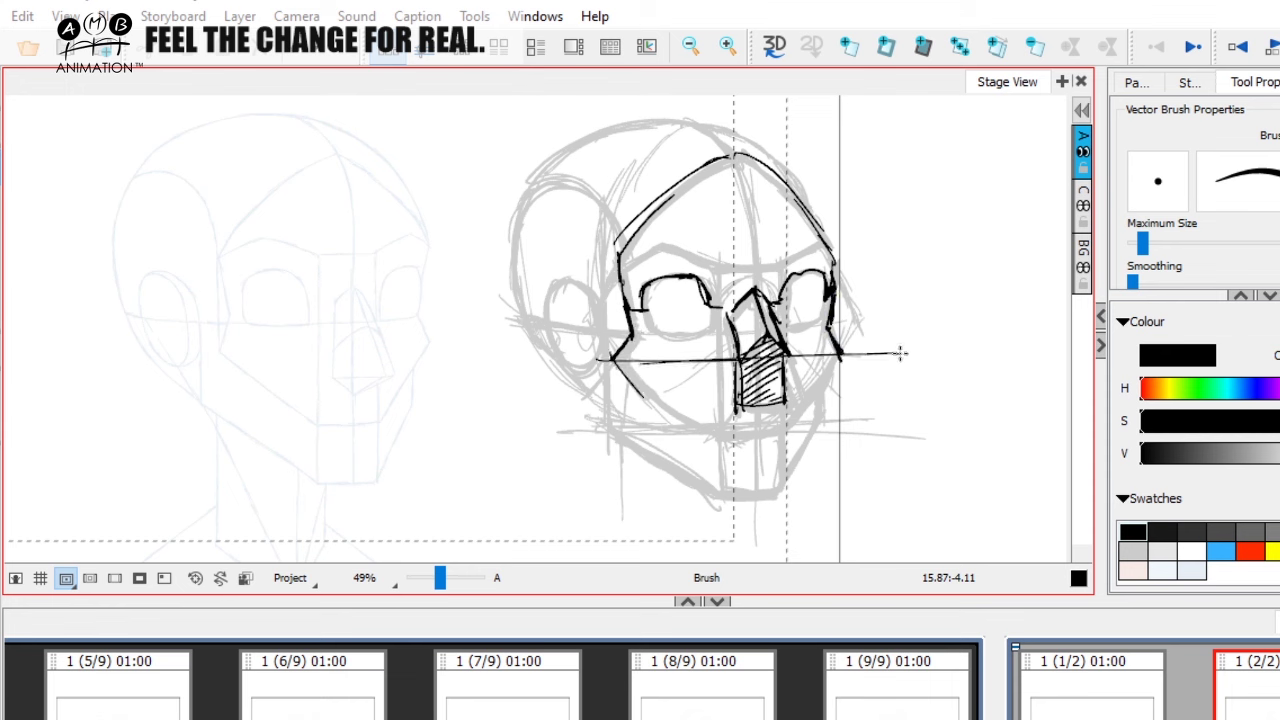
left_click_drag(579, 301, 693, 305)
left_click_drag(614, 362, 655, 398)
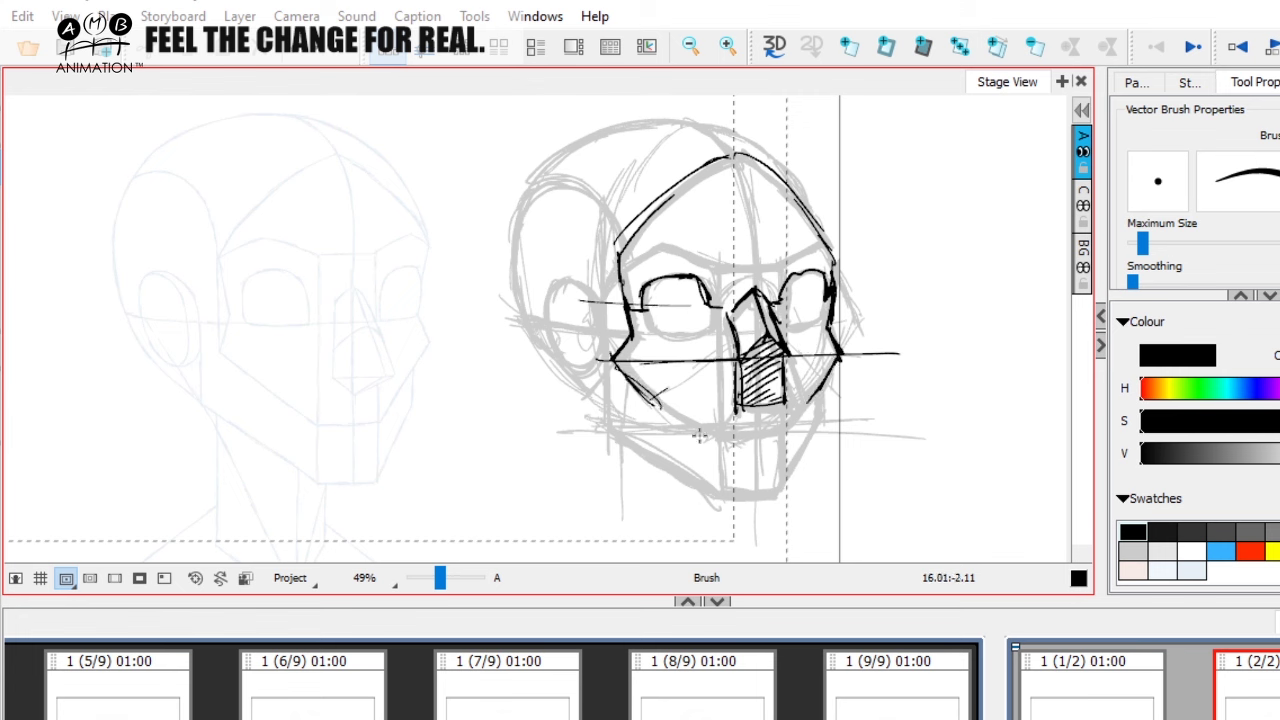
Draw the short mouth line and join it to both cheekbones with thick, slanted upper-jaw contours
left_click_drag(712, 431, 790, 428)
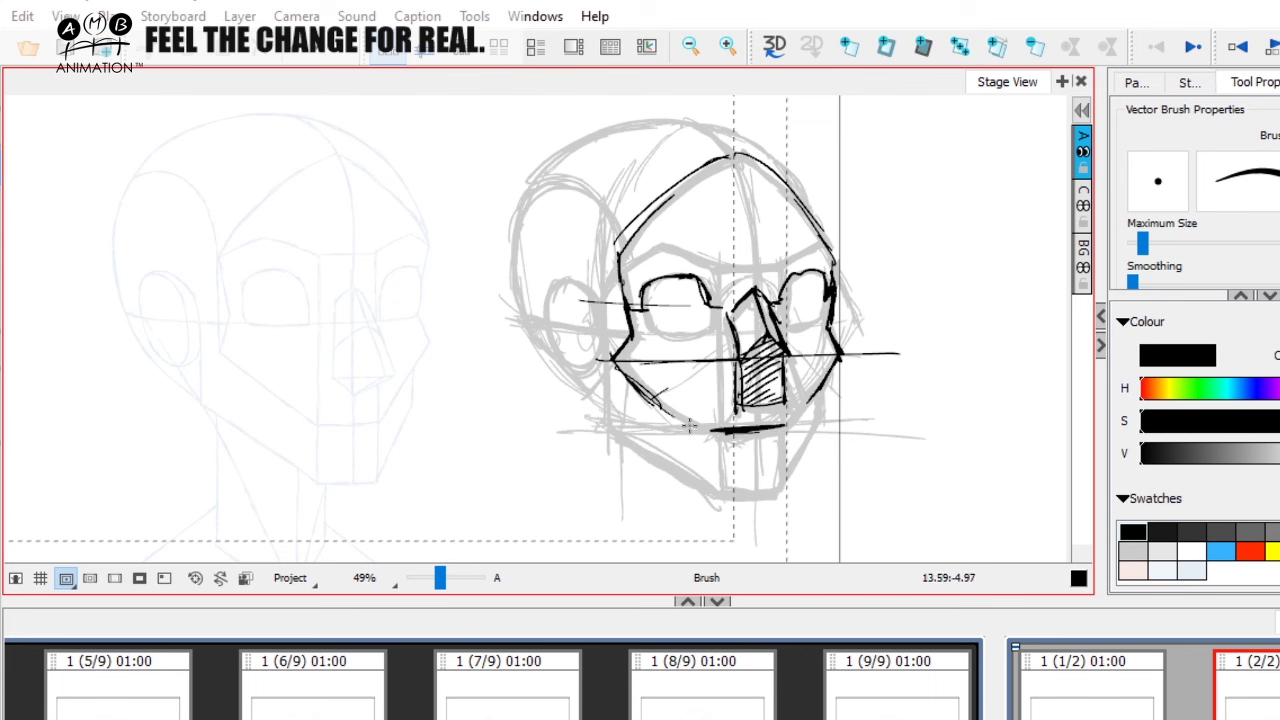
mouse_move(628, 386)
left_mouse_down()
mouse_move(700, 428)
mouse_move(785, 426)
left_mouse_up()
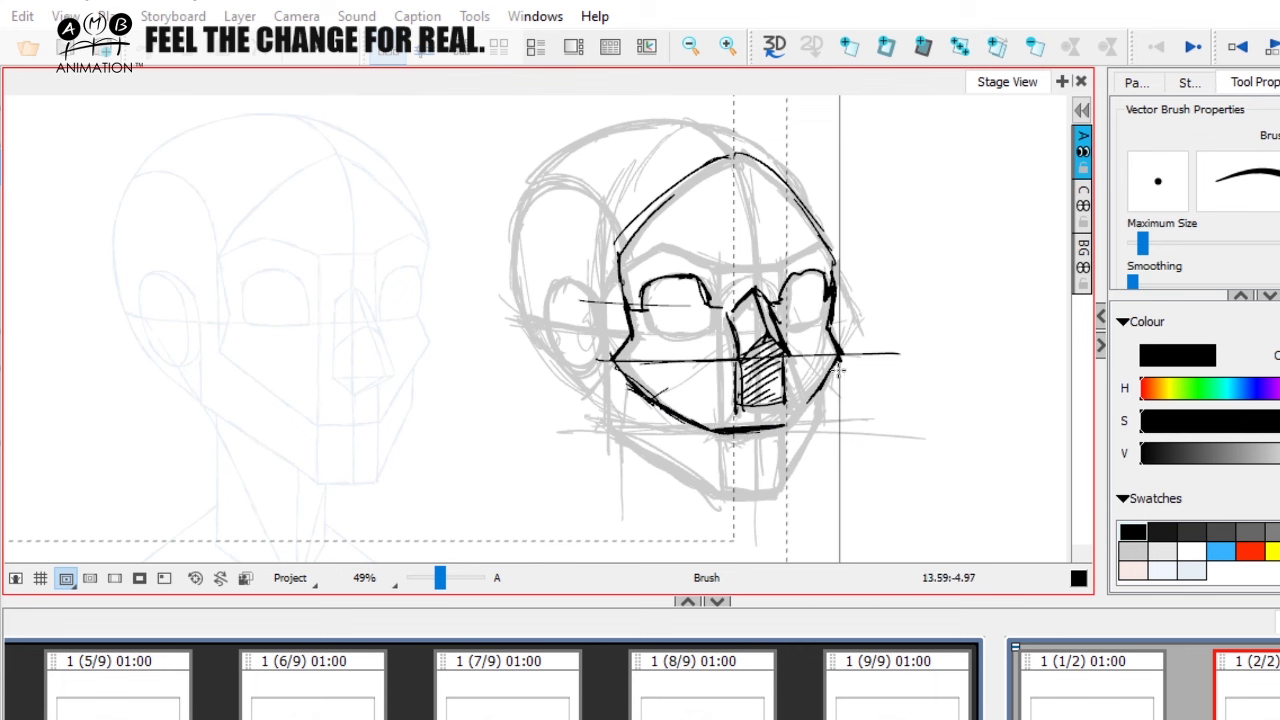
left_click_drag(838, 371, 786, 428)
left_click_drag(622, 374, 733, 461)
Close the lower rims of both eye sockets and add short vertical teeth marks across the mouth line
key("space")
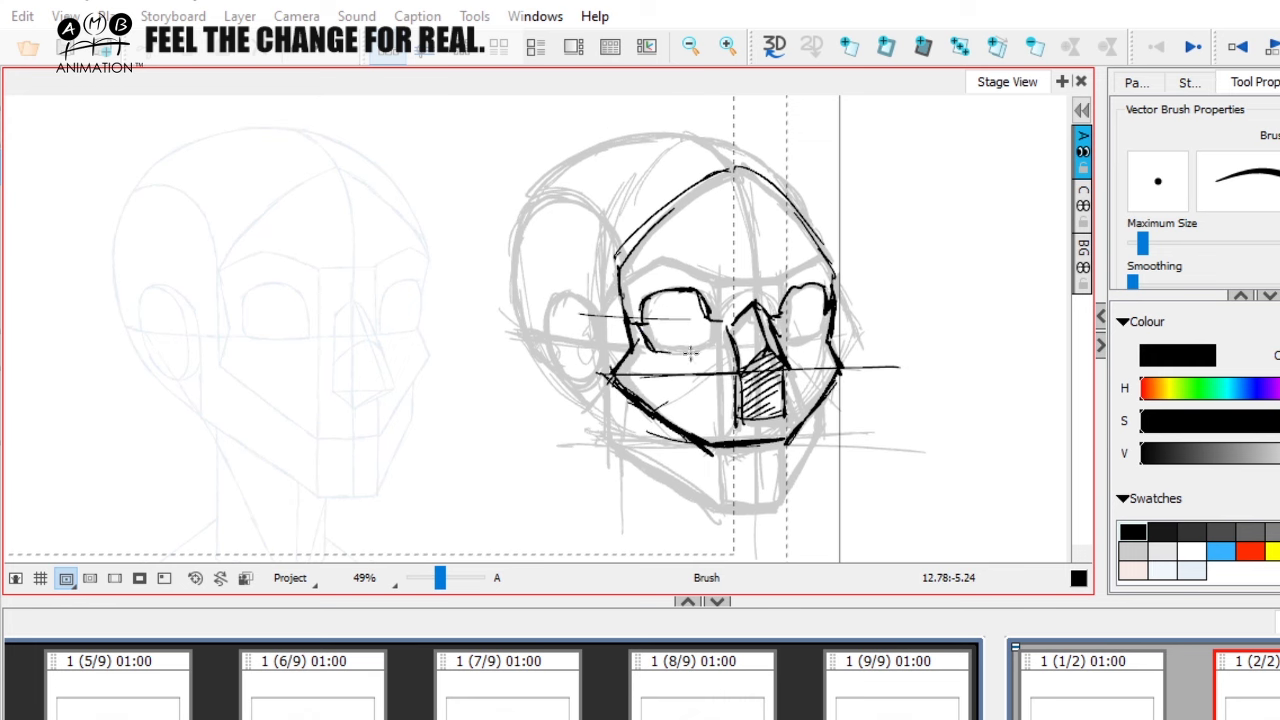
left_click_drag(660, 352, 707, 316)
key("space")
left_click_drag(824, 326, 821, 309)
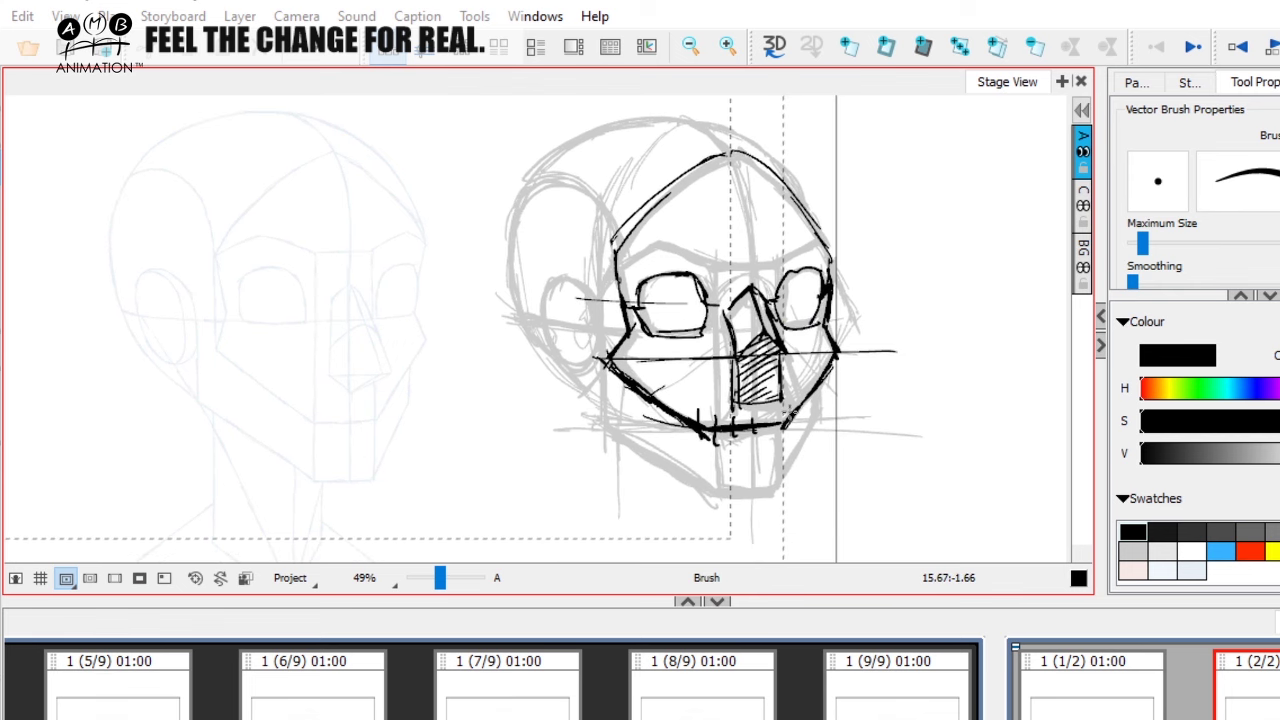
key("space")
left_click_drag(795, 419, 793, 424)
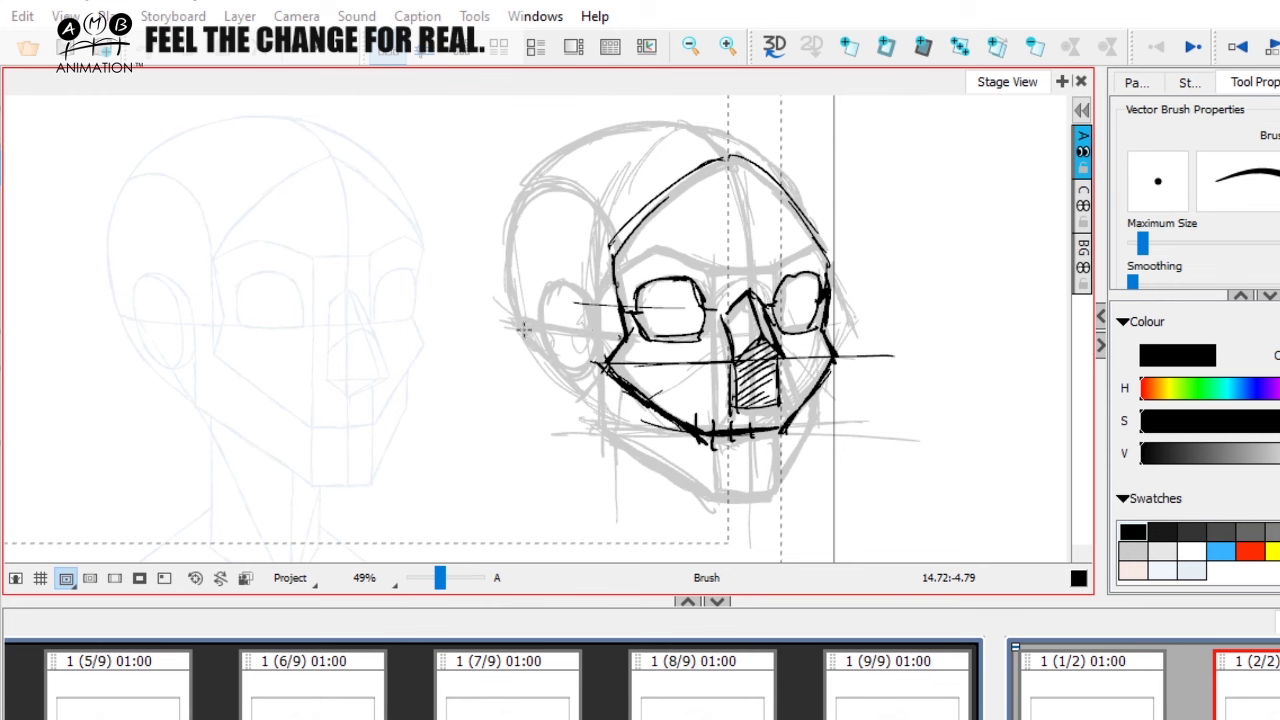
Trace the ear oval with its horizontal guideline and the larger side-of-head oval down to behind the jaw
mouse_move(518, 326)
left_mouse_down()
mouse_move(622, 341)
mouse_move(556, 286)
mouse_move(565, 372)
mouse_move(592, 326)
left_mouse_up()
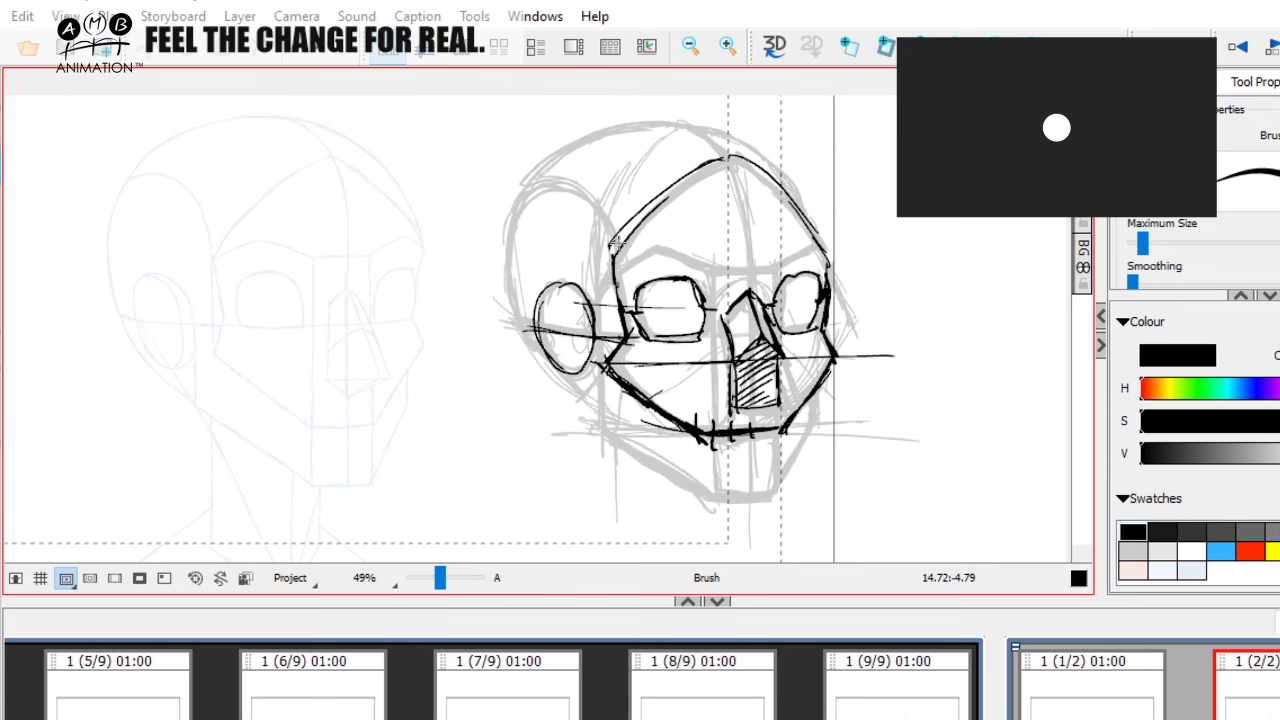
mouse_move(618, 246)
left_mouse_down()
mouse_move(594, 197)
mouse_move(541, 185)
mouse_move(510, 225)
left_mouse_up()
left_click_drag(550, 182, 508, 298)
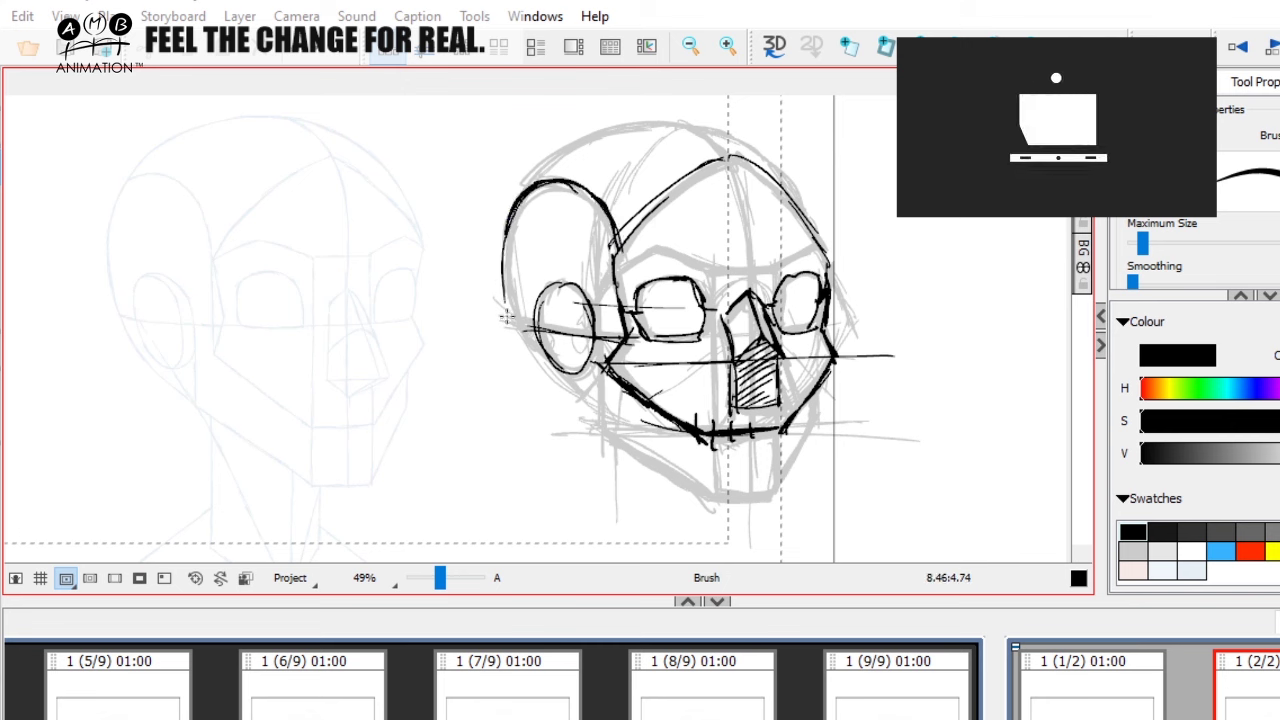
mouse_move(507, 243)
left_mouse_down()
mouse_move(523, 340)
mouse_move(576, 391)
left_mouse_up()
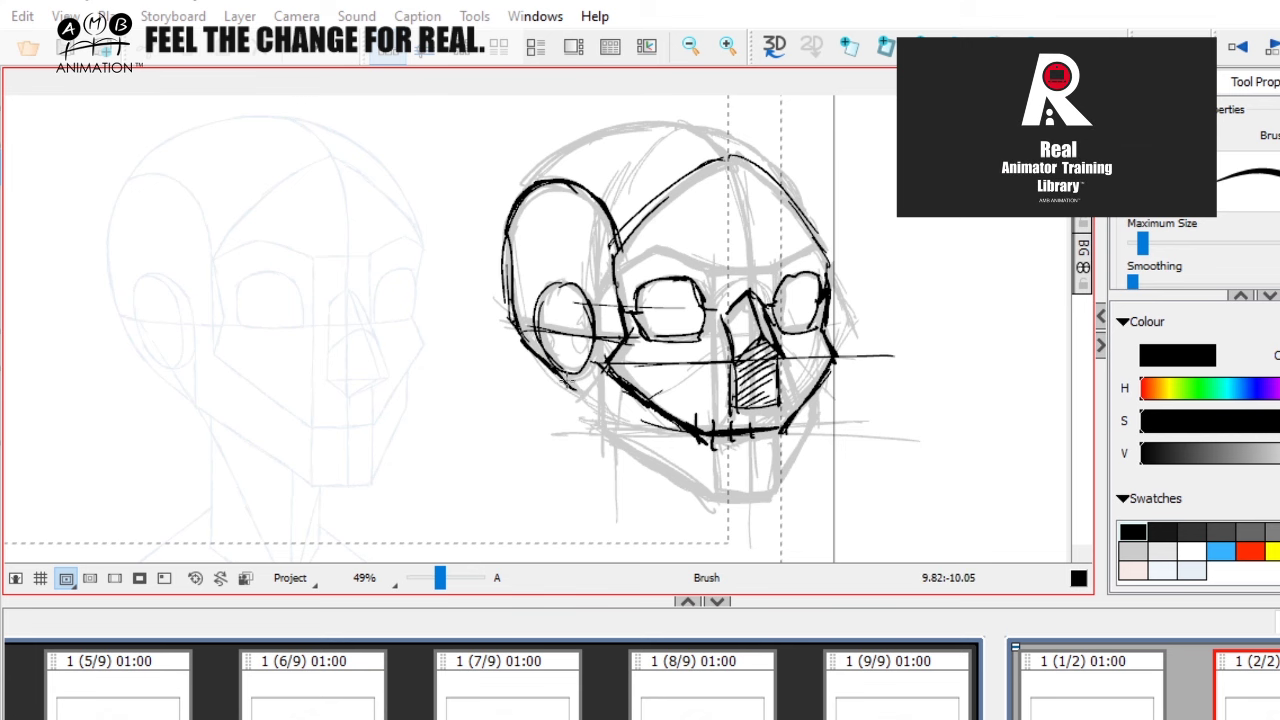
Trace the top of the cranium from the side oval to the far temple and add the curved forehead centre line
left_click_drag(701, 398, 704, 442)
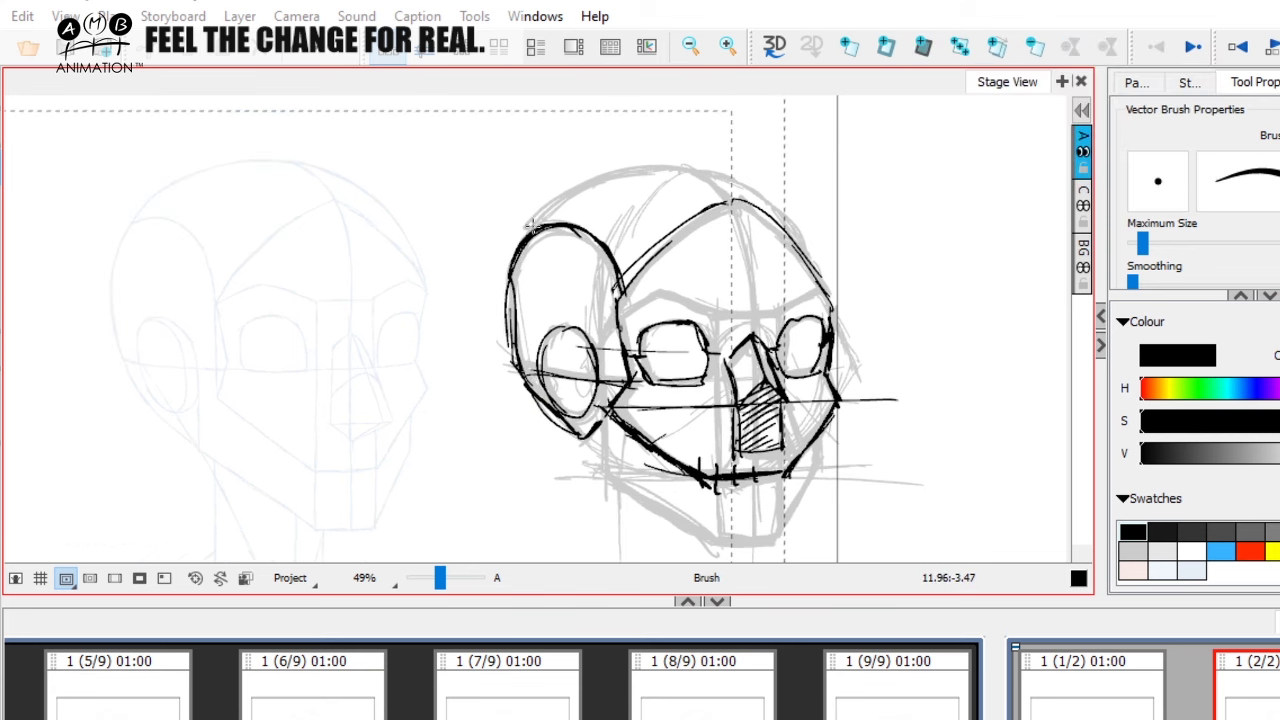
mouse_move(524, 236)
left_mouse_down()
mouse_move(611, 178)
mouse_move(705, 166)
mouse_move(780, 205)
mouse_move(816, 267)
left_mouse_up()
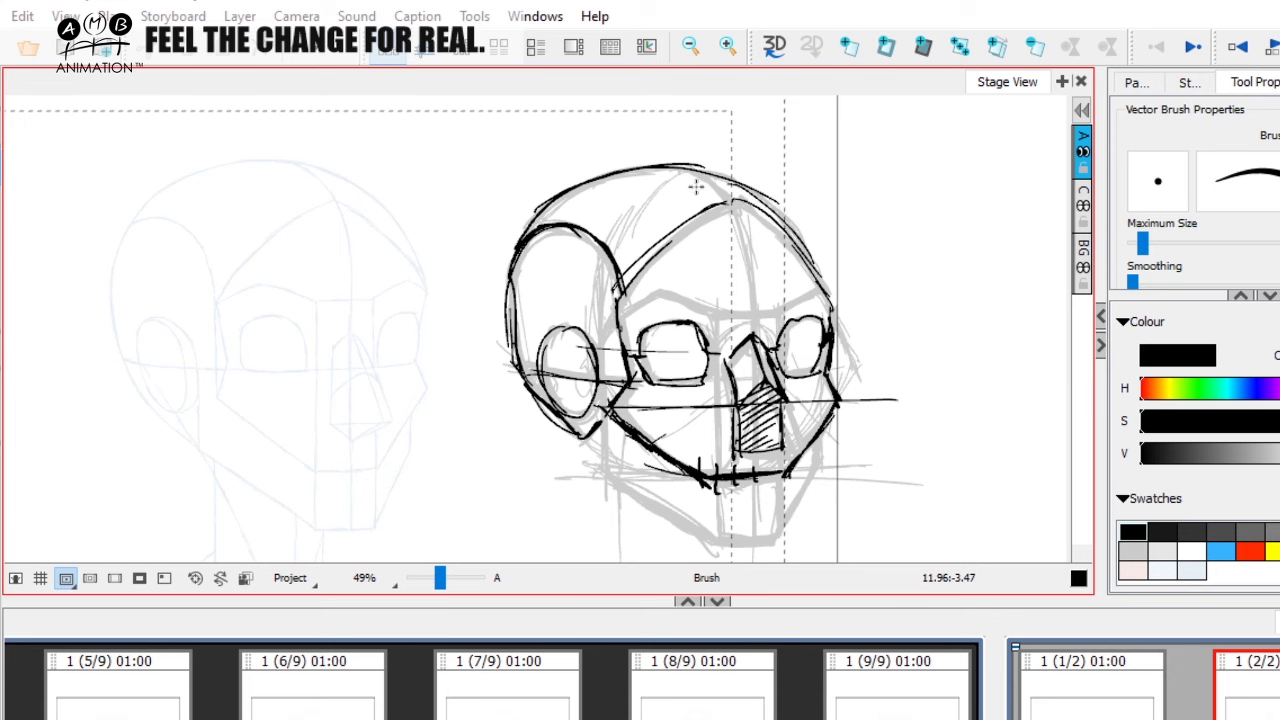
mouse_move(662, 168)
left_mouse_down()
mouse_move(730, 205)
mouse_move(743, 189)
mouse_move(723, 168)
left_mouse_up()
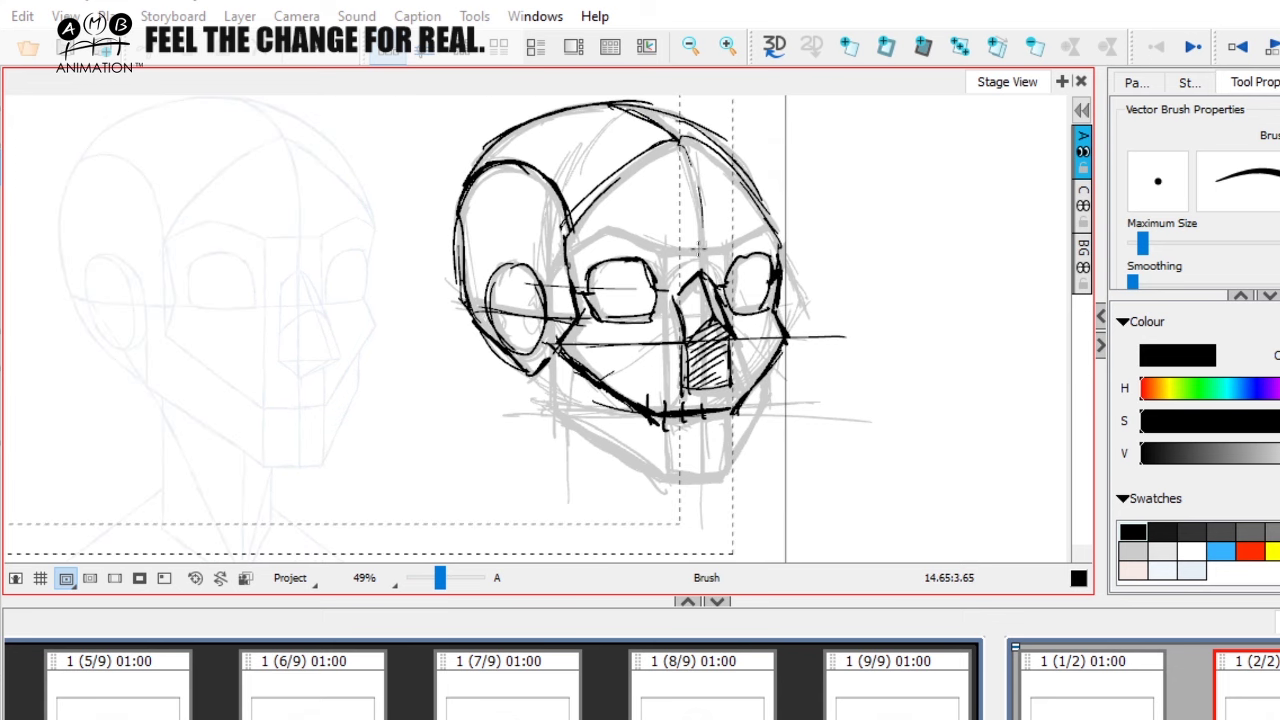
Draw the angular brow line, two vertical lines from it to the chin, and a thick flat chin edge
mouse_move(614, 293)
left_mouse_down()
mouse_move(616, 319)
mouse_move(608, 263)
mouse_move(723, 277)
left_mouse_up()
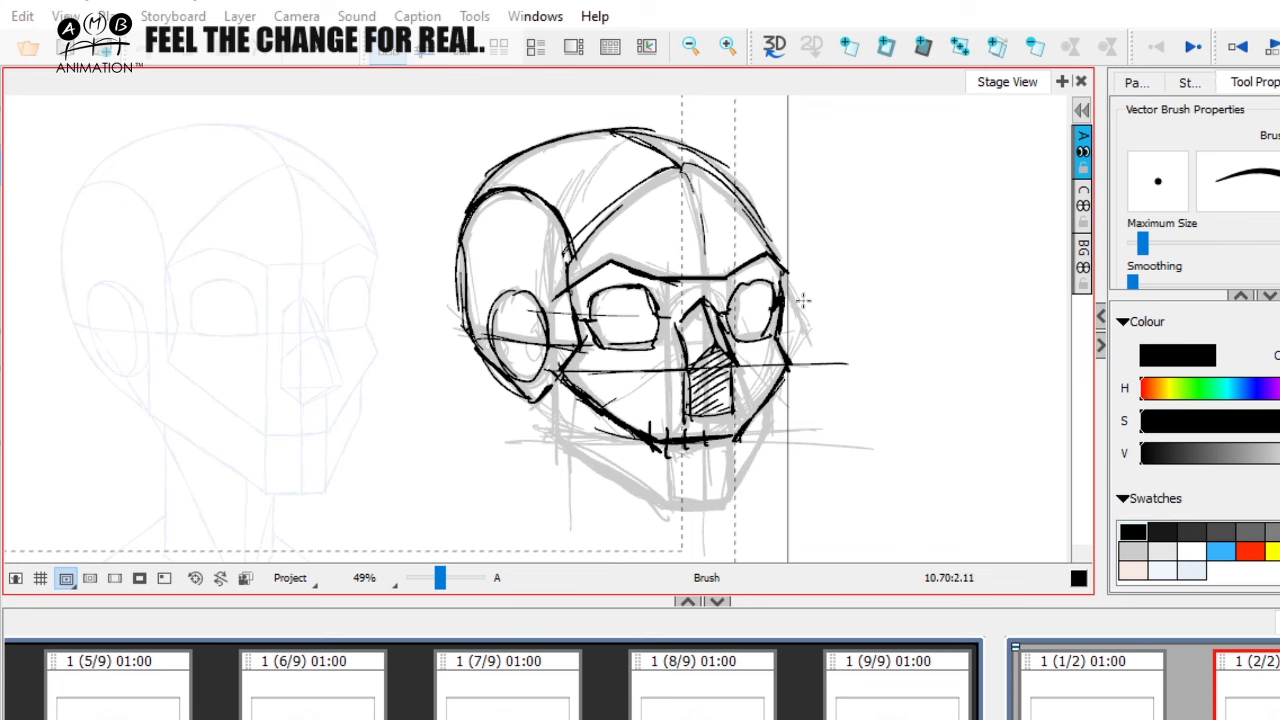
left_click_drag(803, 300, 807, 243)
left_click_drag(665, 232, 665, 411)
left_click_drag(665, 294, 669, 455)
left_click_drag(729, 225, 727, 462)
left_click_drag(729, 352, 727, 457)
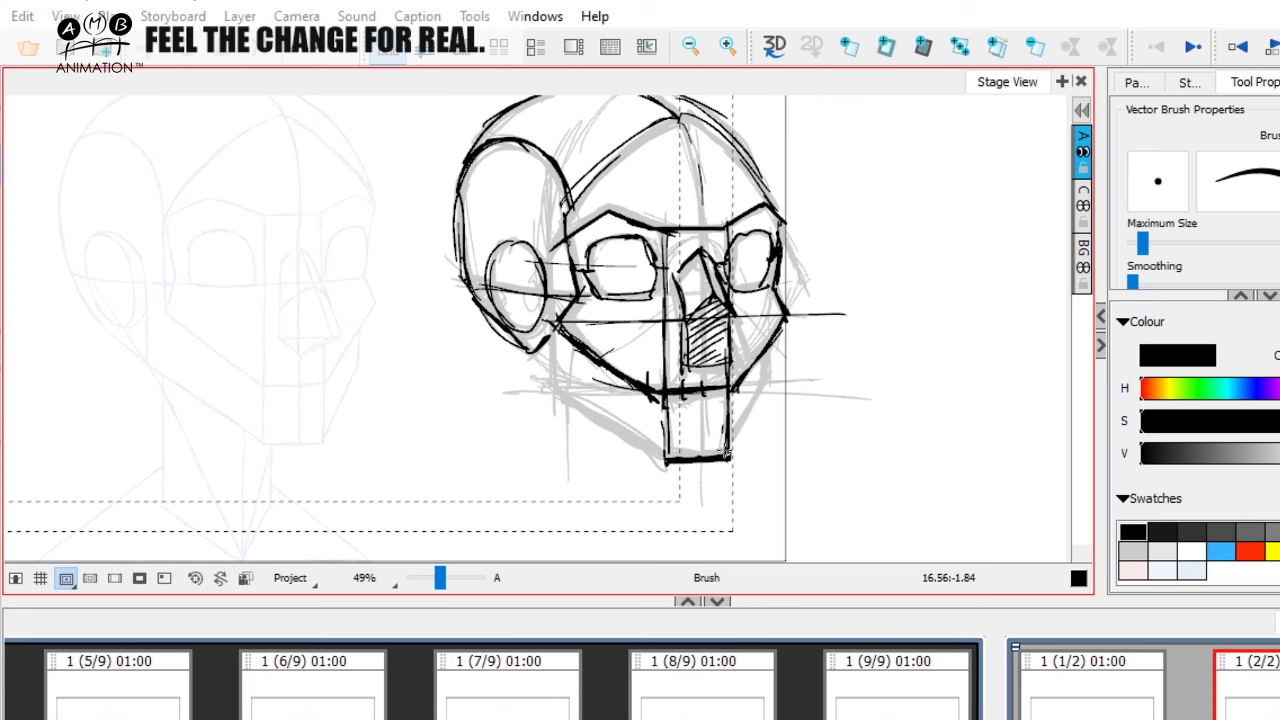
left_click_drag(727, 442, 731, 456)
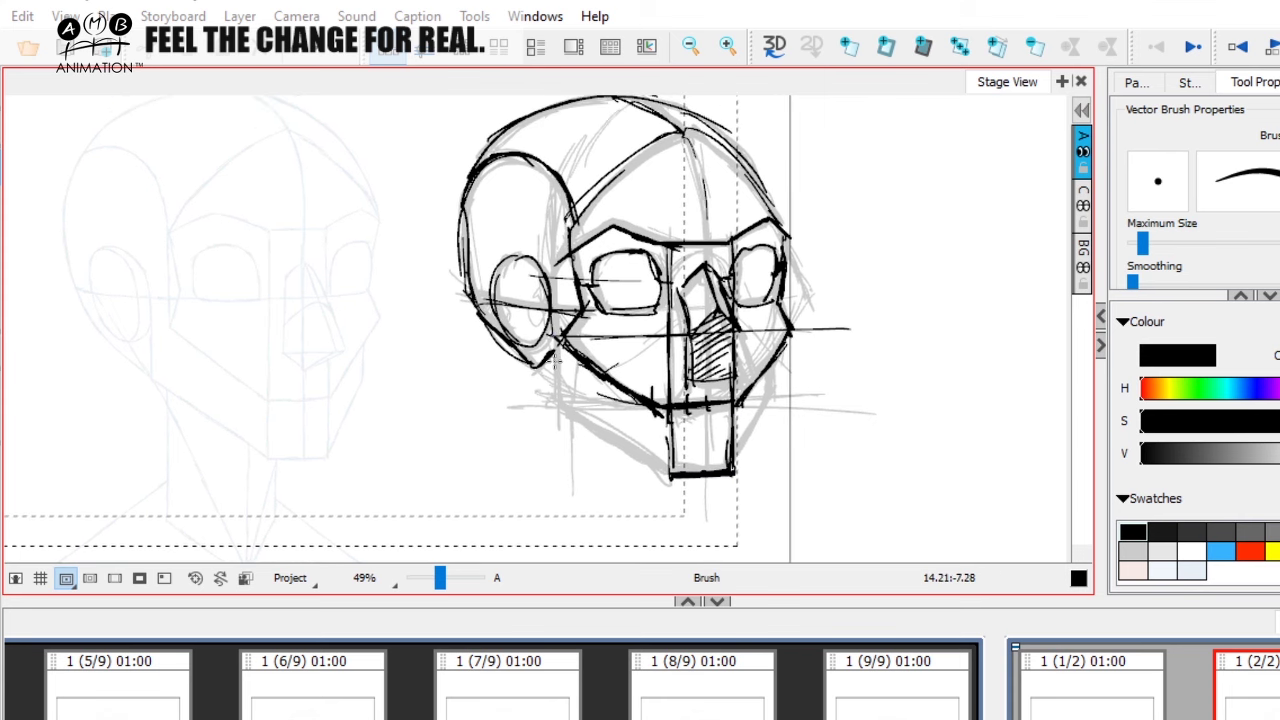
Connect the near side of the head and the far cheek to the chin with jaw contours, adding a horizontal mouth-level guideline
left_click_drag(556, 406, 554, 336)
left_click_drag(553, 405, 670, 472)
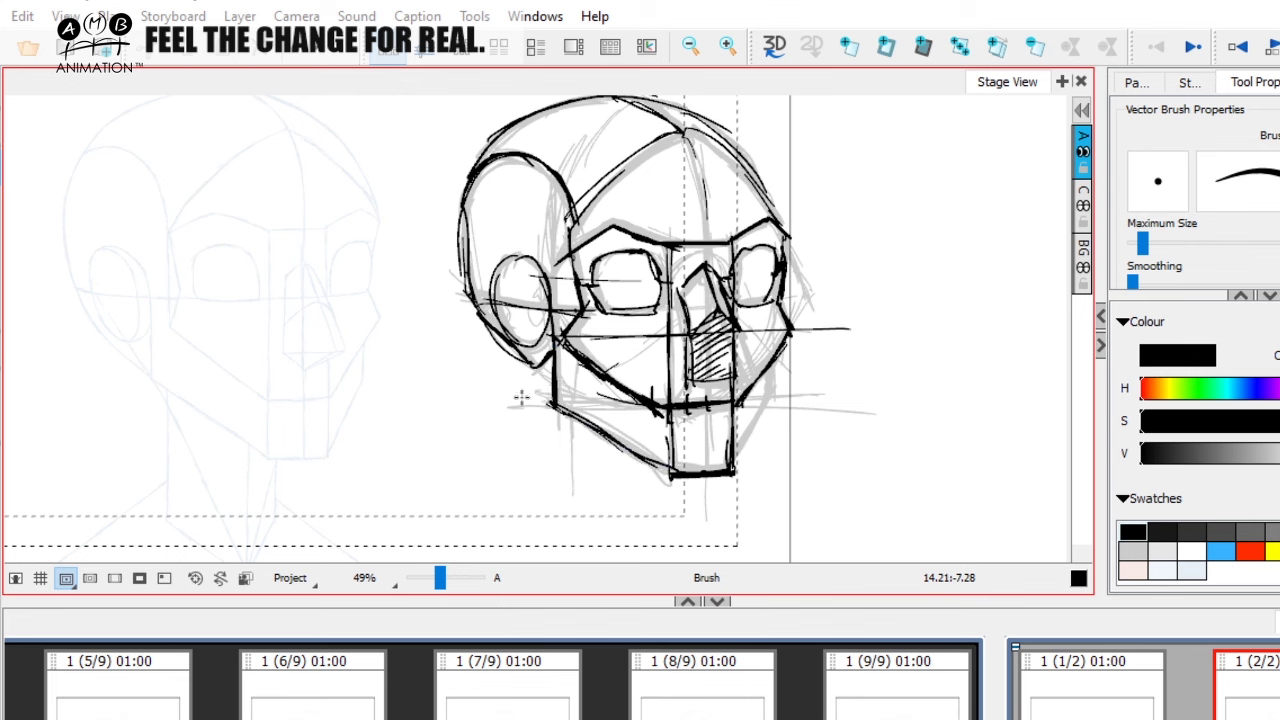
mouse_move(521, 398)
left_mouse_down()
mouse_move(506, 403)
mouse_move(855, 396)
left_mouse_up()
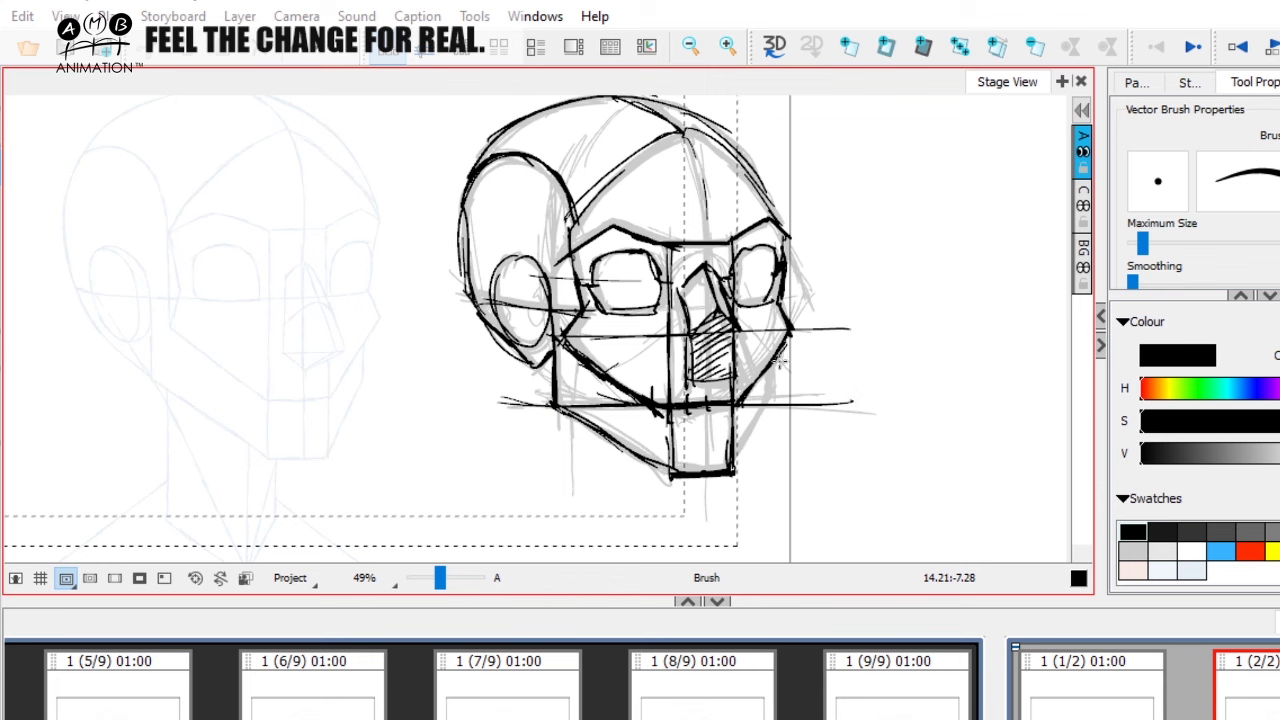
mouse_move(779, 362)
left_mouse_down()
mouse_move(770, 404)
mouse_move(1017, 398)
left_mouse_up()
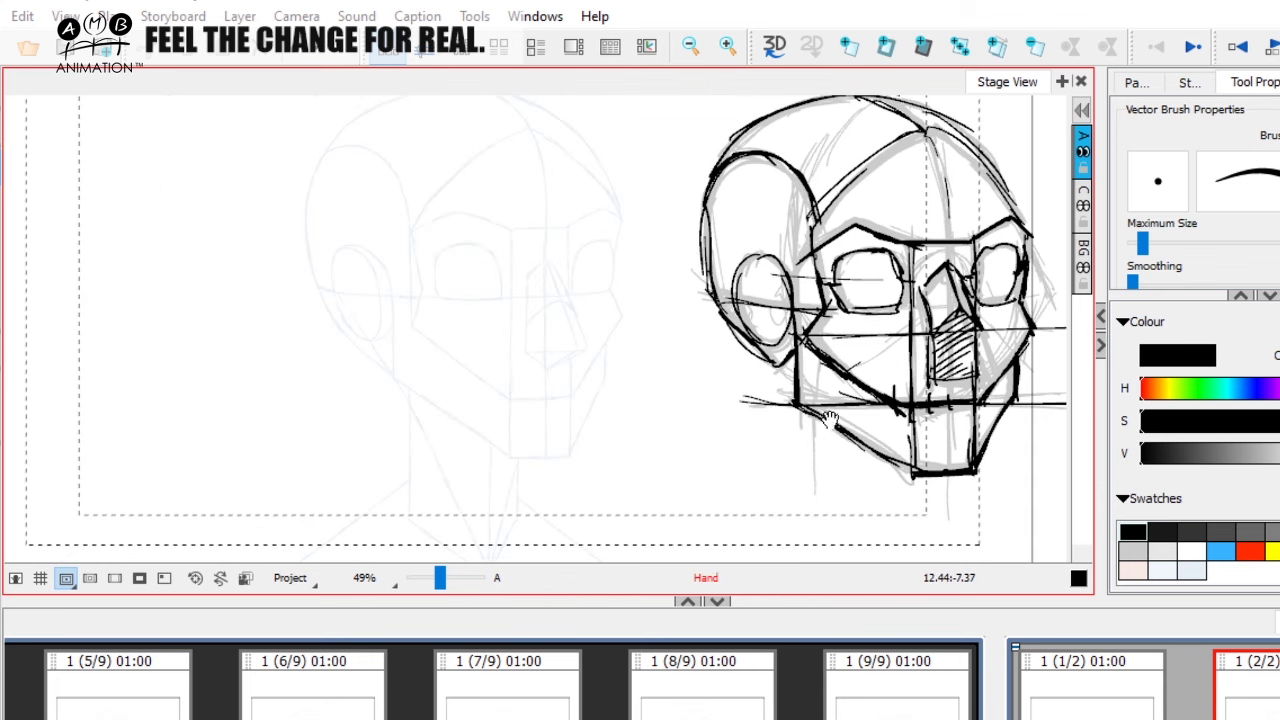
Browse back along the storyboard timeline past the profile head drawing to the coloured front-view head construction panel
left_click_drag(155, 370, 860, 386)
key("ctrl+z")
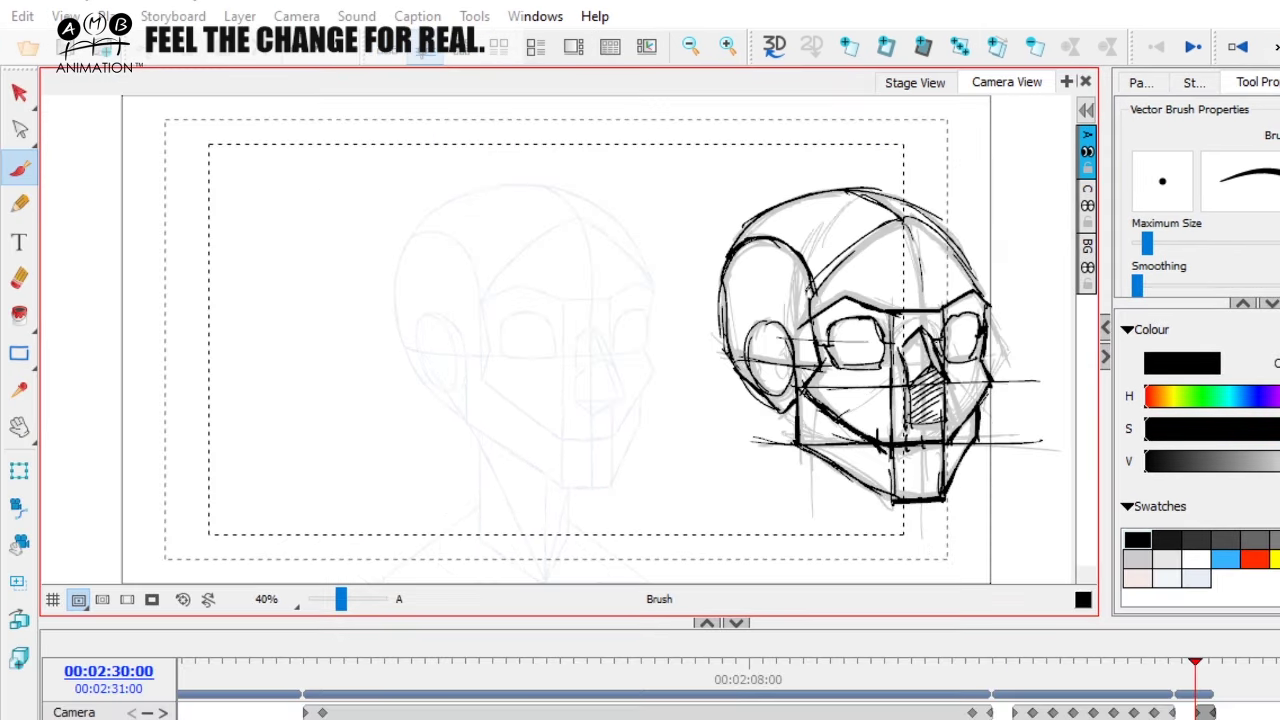
mouse_move(326, 672)
left_mouse_down()
mouse_move(316, 679)
mouse_move(391, 679)
mouse_move(312, 679)
mouse_move(910, 679)
mouse_move(838, 656)
mouse_move(430, 660)
mouse_move(880, 670)
mouse_move(317, 669)
left_mouse_up()
scroll(728, 690, "left", 5)
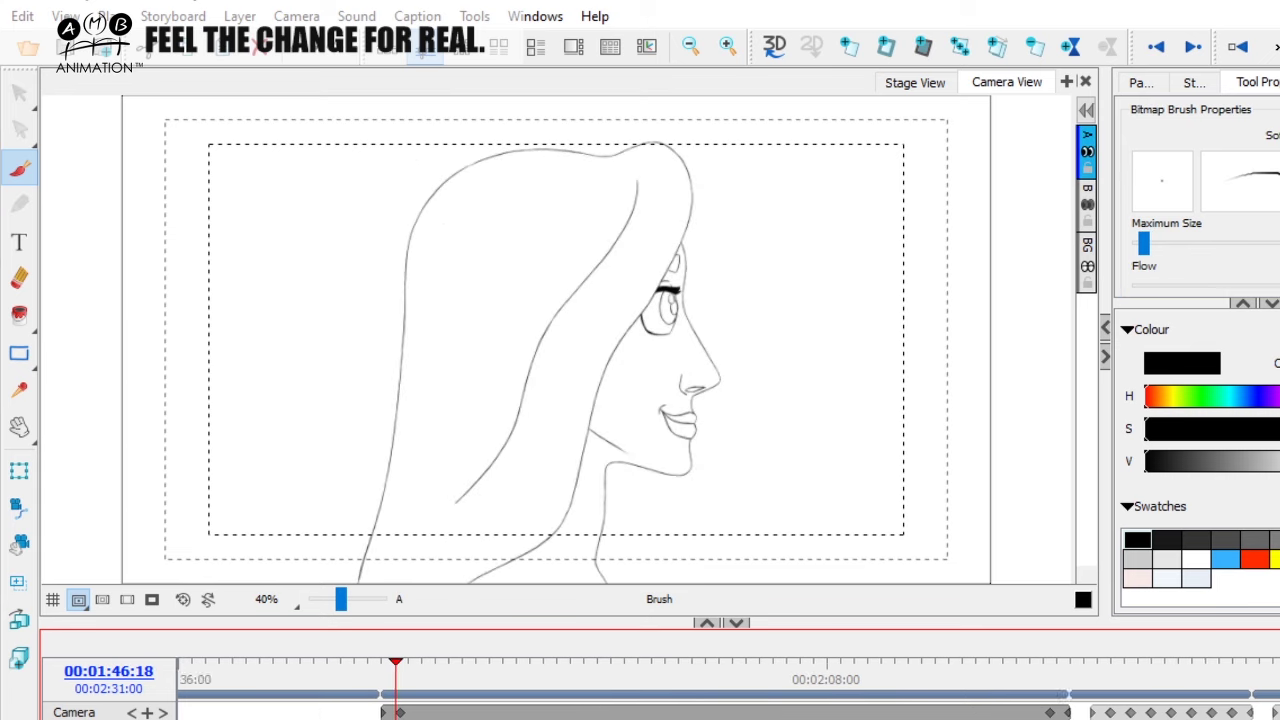
scroll(728, 690, "left", 5)
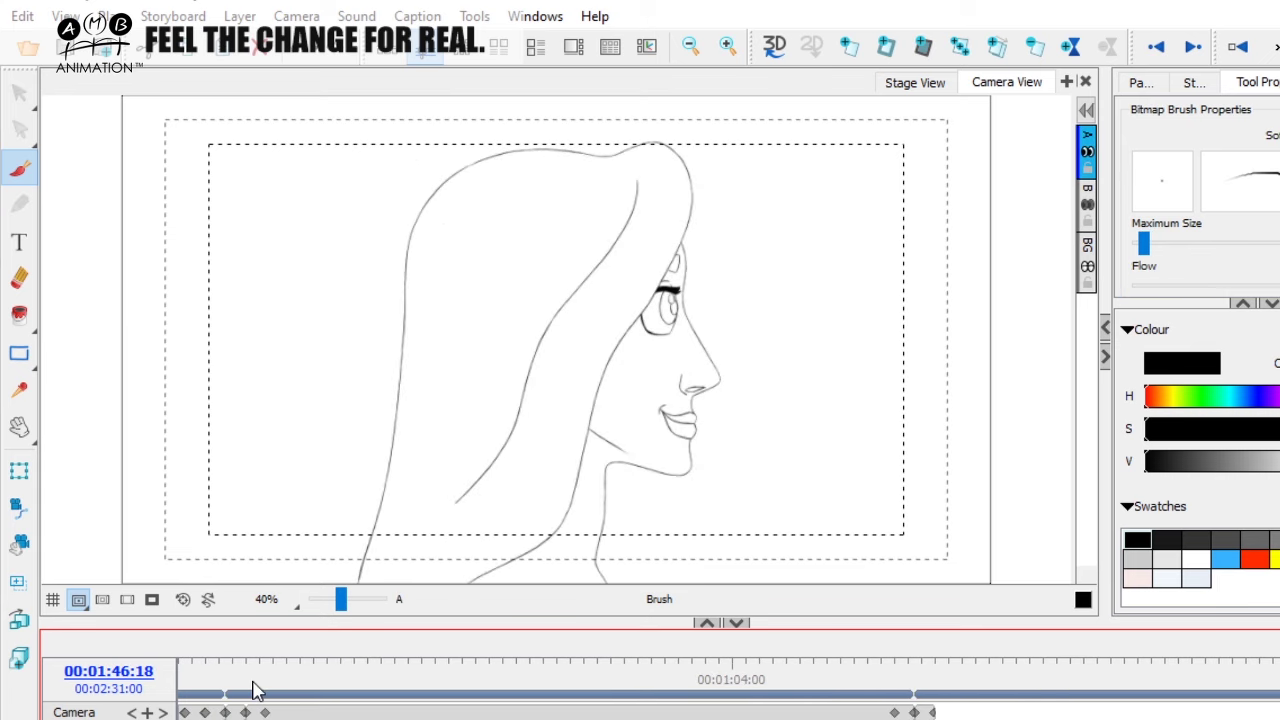
left_click_drag(314, 664, 468, 675)
mouse_move(682, 675)
left_mouse_down()
mouse_move(914, 672)
mouse_move(262, 672)
left_mouse_up()
scroll(728, 690, "right", 5)
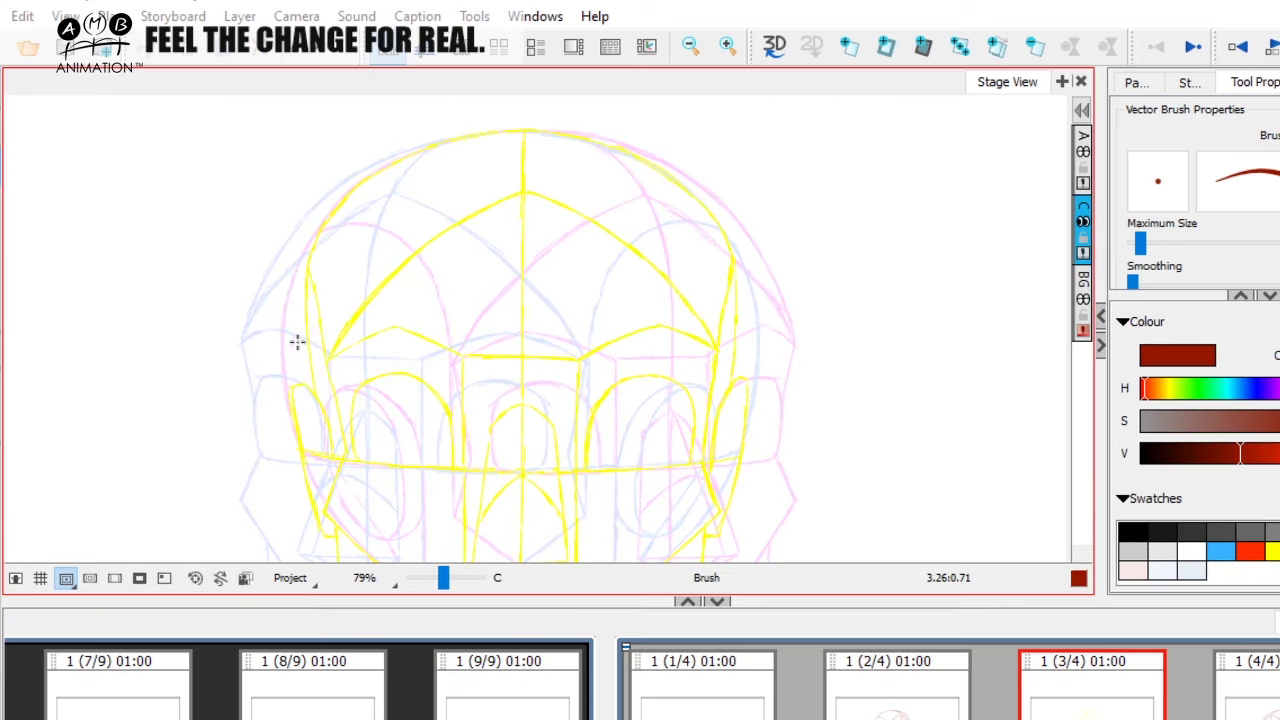
Trace the outer side curves of the skull in dark red on both sides of the yellow front-view head
left_click_drag(284, 323, 283, 330)
left_click_drag(290, 276, 286, 408)
left_click_drag(283, 342, 301, 446)
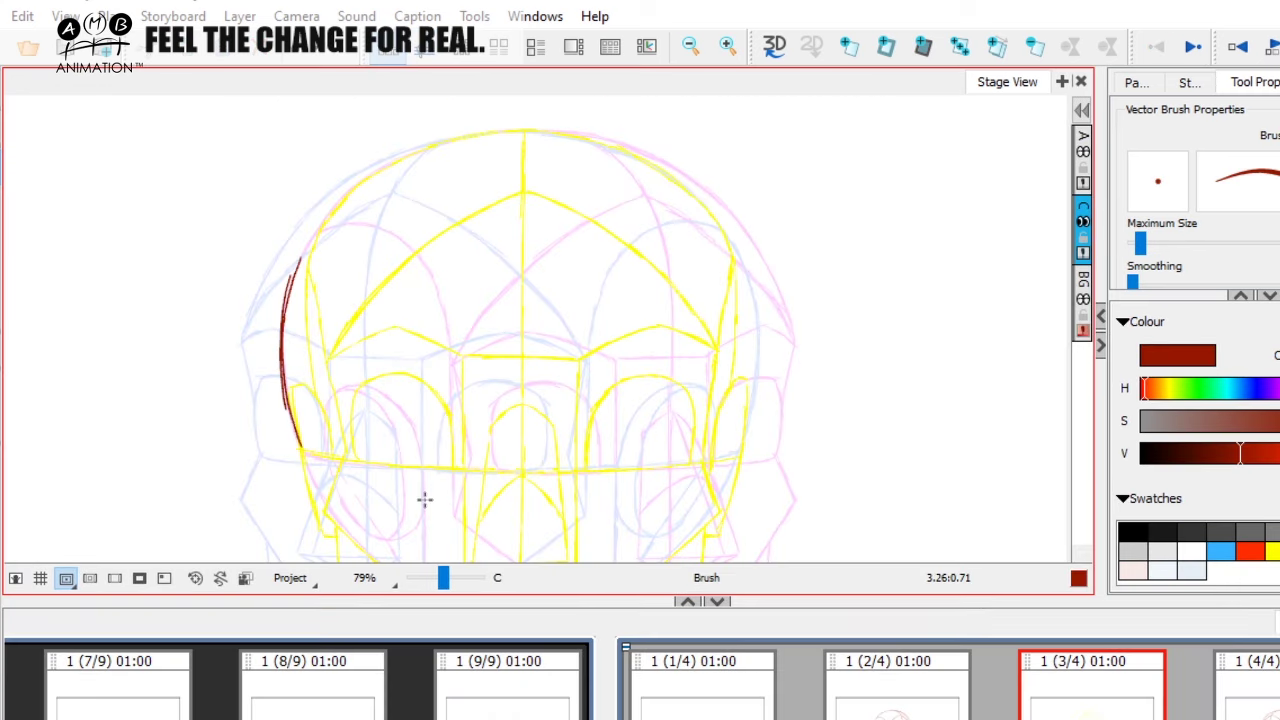
key("f")
key("g")
key("ctrl+z")
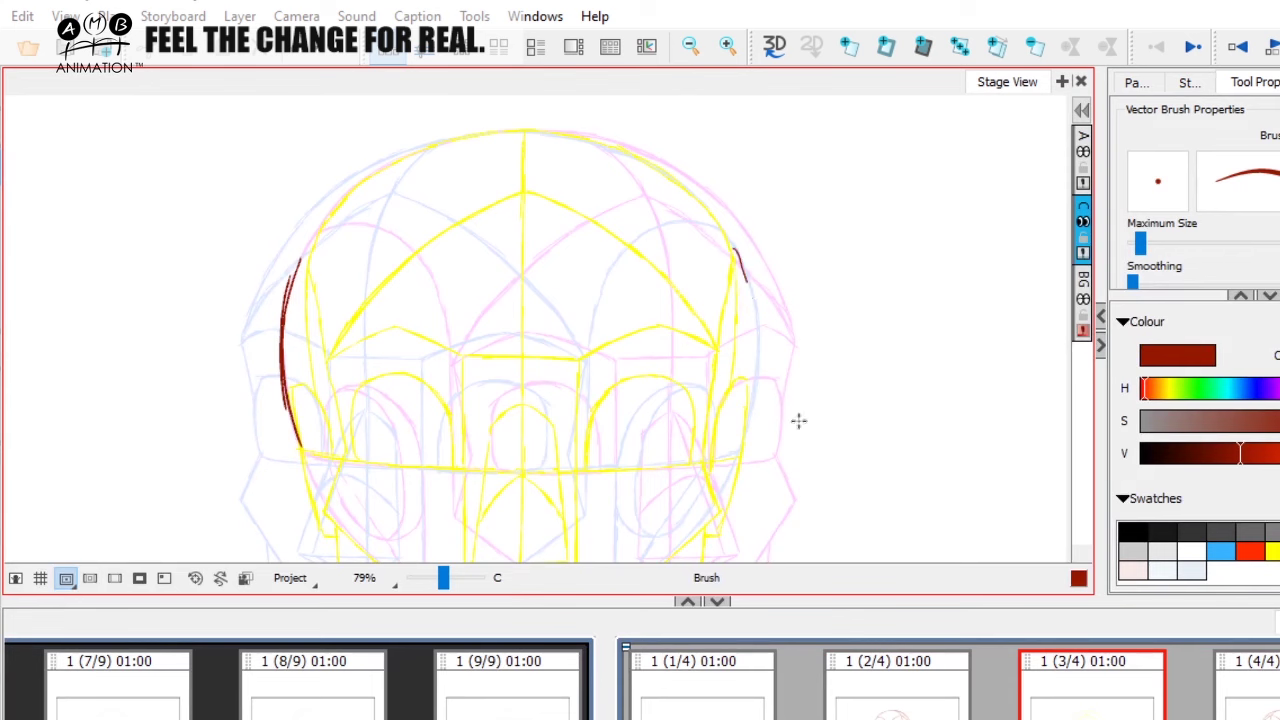
key("comma")
left_click(1078, 690)
mouse_move(736, 250)
left_mouse_down()
mouse_move(755, 359)
mouse_move(731, 466)
left_mouse_up()
Trace the top of the cranium over the yellow front view, joining the two side curves across the crown
scroll(737, 480, "up", 2)
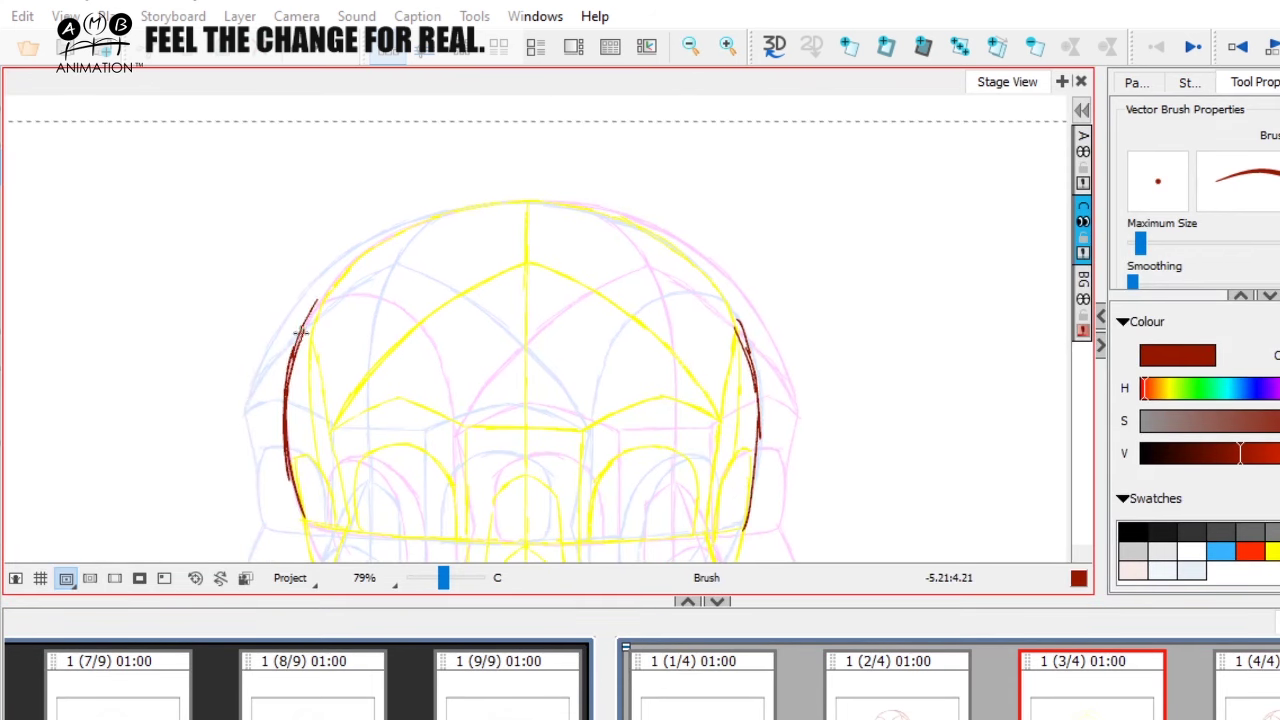
mouse_move(300, 332)
left_mouse_down()
mouse_move(364, 254)
mouse_move(350, 261)
mouse_move(448, 216)
mouse_move(418, 219)
mouse_move(481, 206)
left_mouse_up()
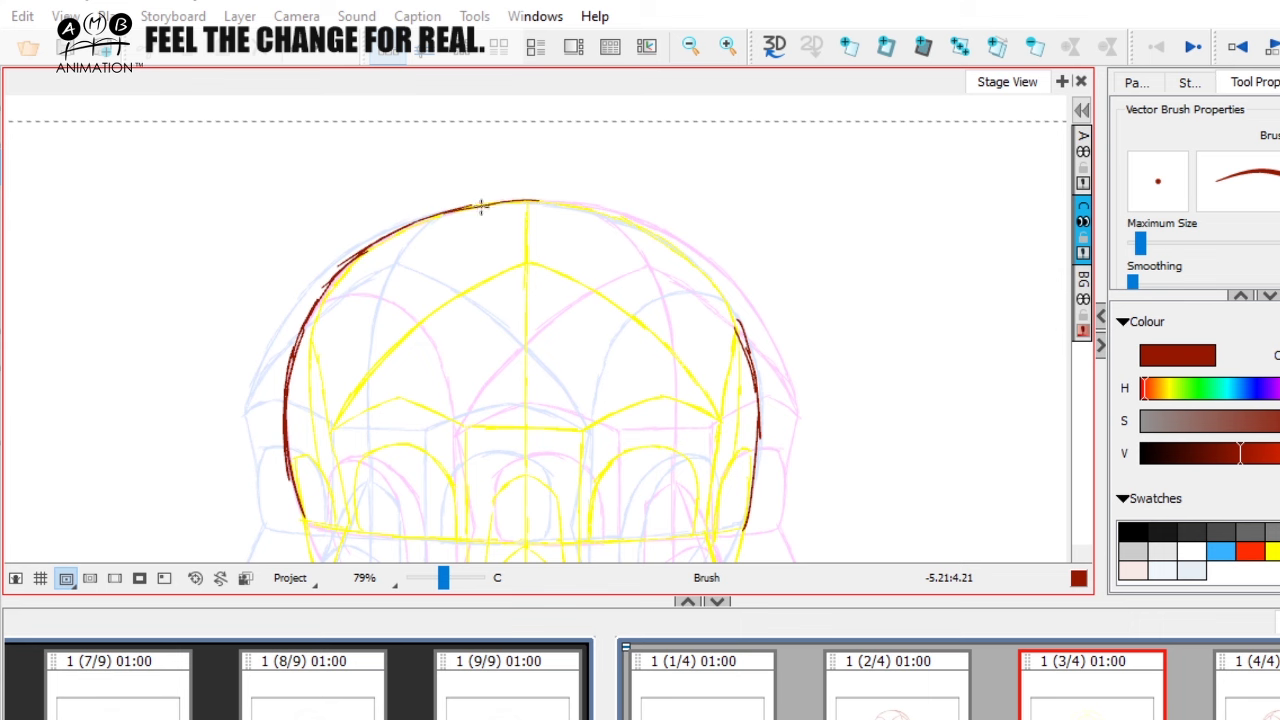
mouse_move(574, 207)
left_mouse_down()
mouse_move(699, 271)
mouse_move(755, 378)
left_mouse_up()
Try marking the back-of-head curve on the two three-quarter panels, undoing each stroke and returning to the front-view panel
key("space")
left_click_drag(764, 424, 740, 260)
left_click_drag(856, 420, 867, 441)
left_click(930, 680)
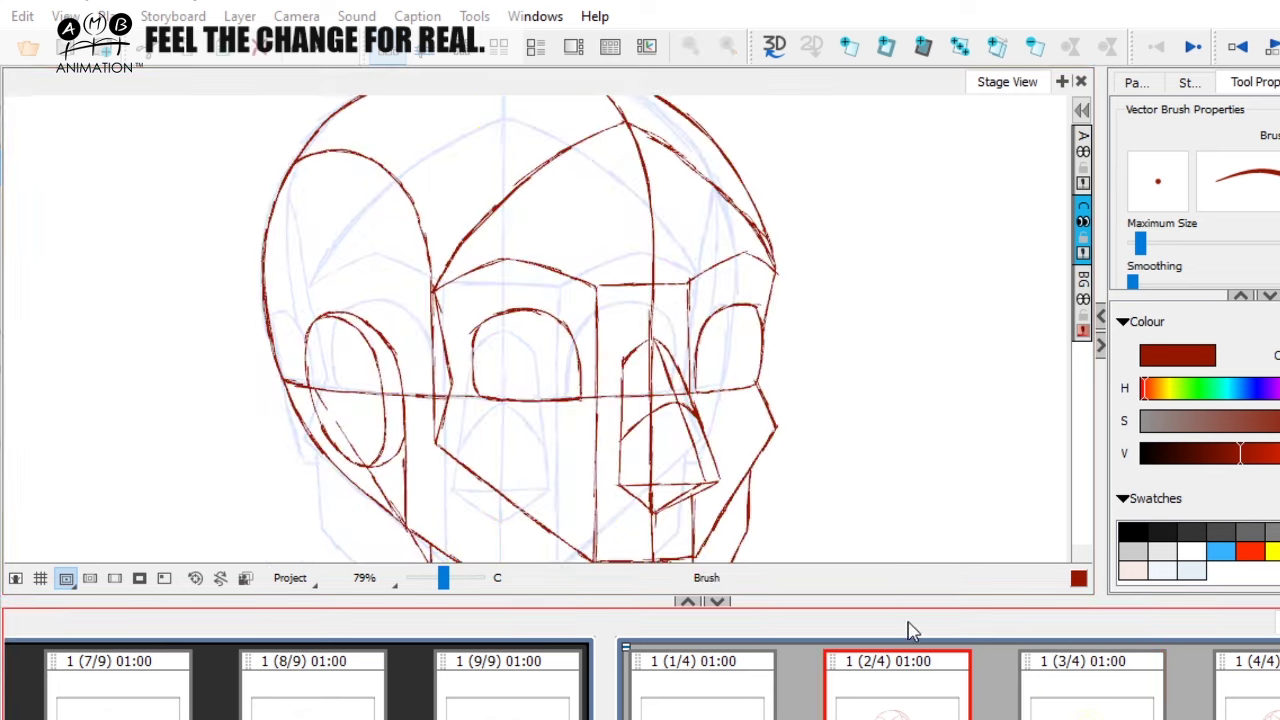
mouse_move(307, 146)
left_mouse_down()
mouse_move(266, 315)
mouse_move(349, 500)
left_mouse_up()
key("ctrl+z")
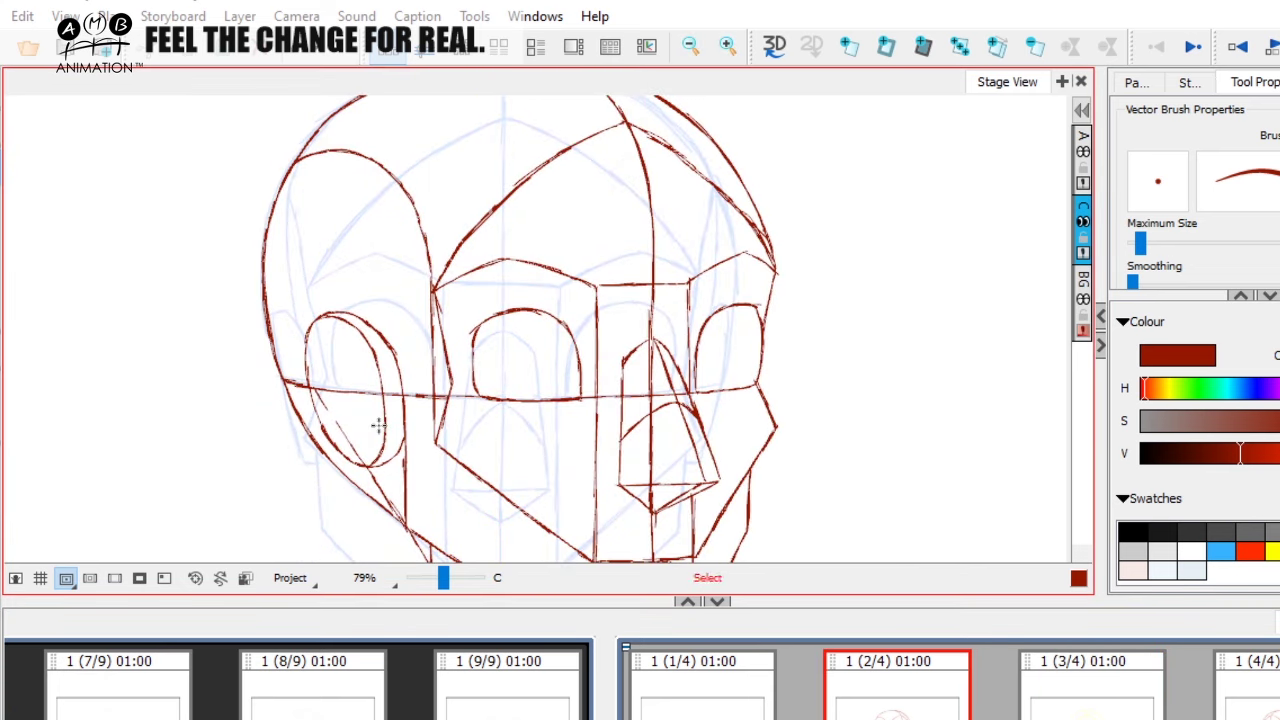
left_click(1258, 716)
mouse_move(692, 132)
left_mouse_down()
mouse_move(720, 423)
mouse_move(645, 548)
left_mouse_up()
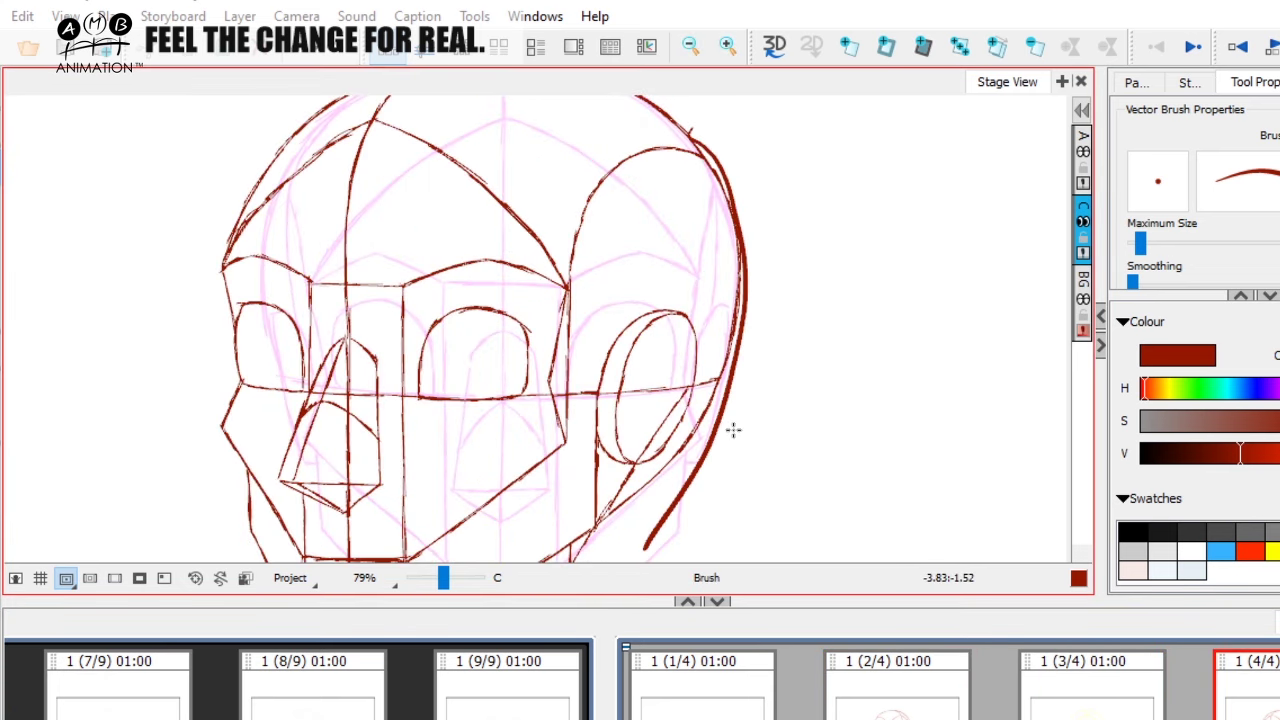
key("ctrl+z")
left_click(1091, 663)
Mark the base of the skull circle with a short horizontal line below the nose, trying and undoing a wider line
key("space")
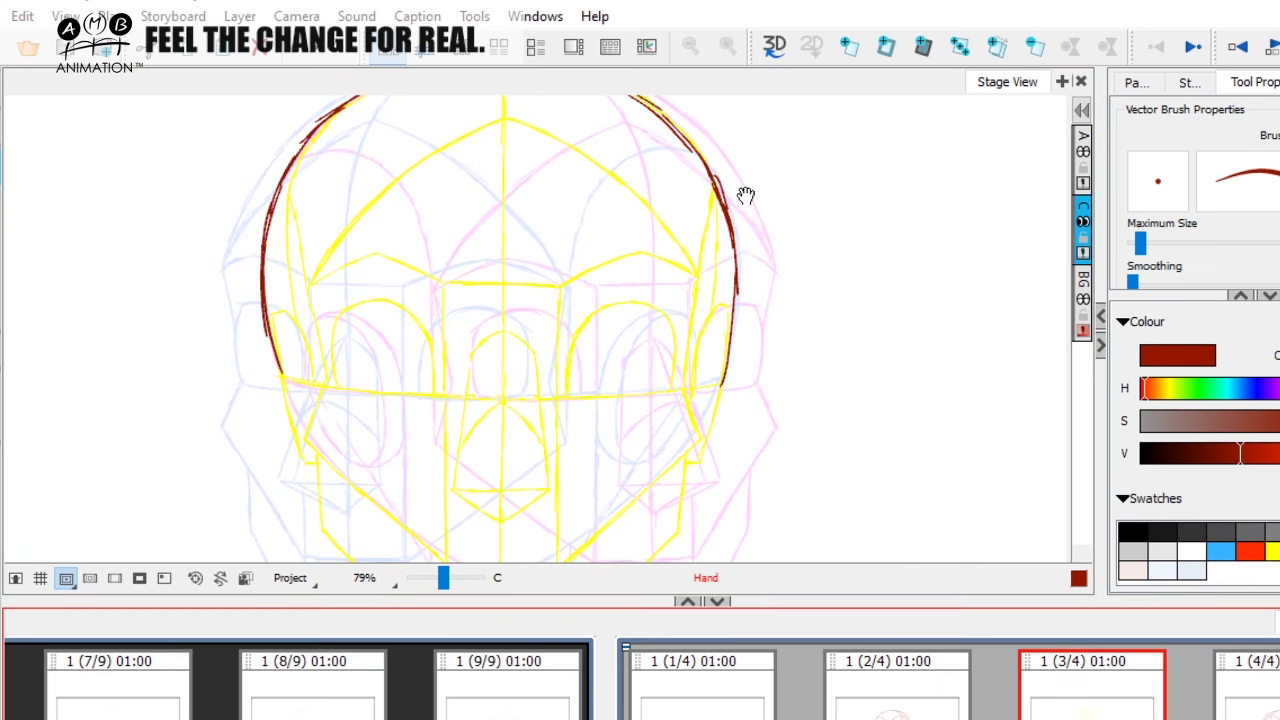
left_click_drag(746, 194, 773, 296)
left_click_drag(797, 432, 760, 260)
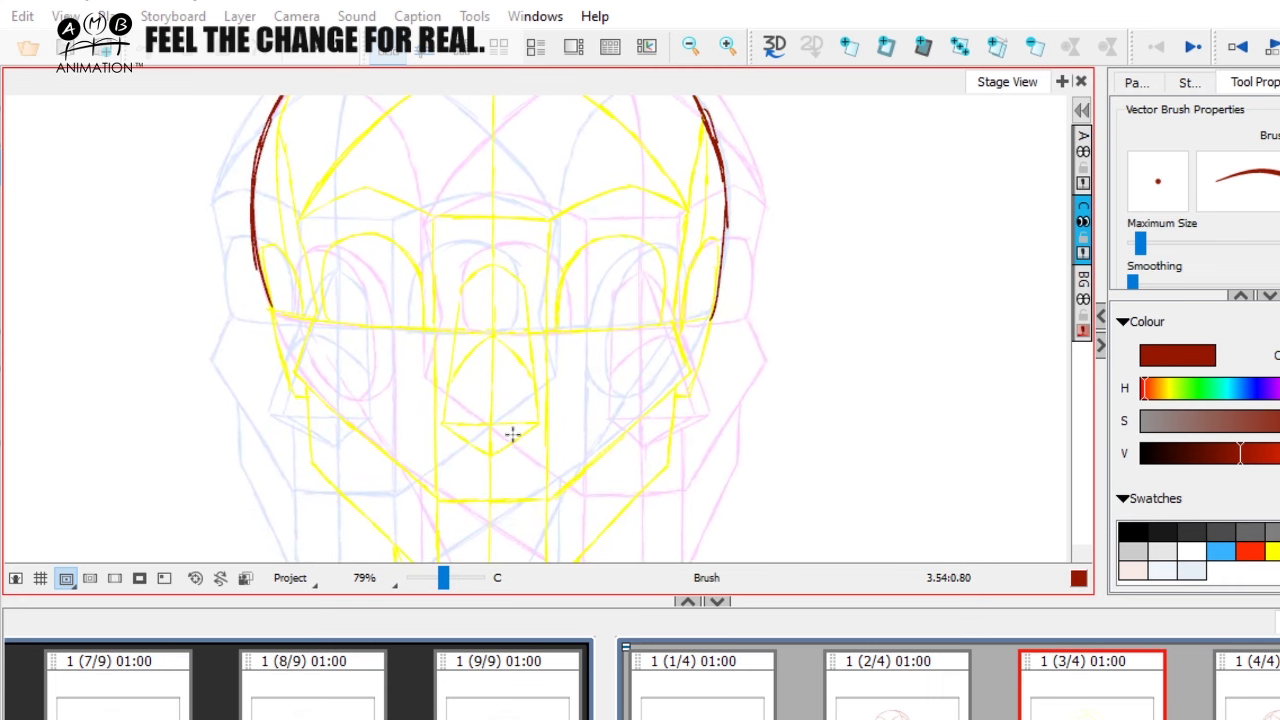
left_click_drag(435, 500, 557, 494)
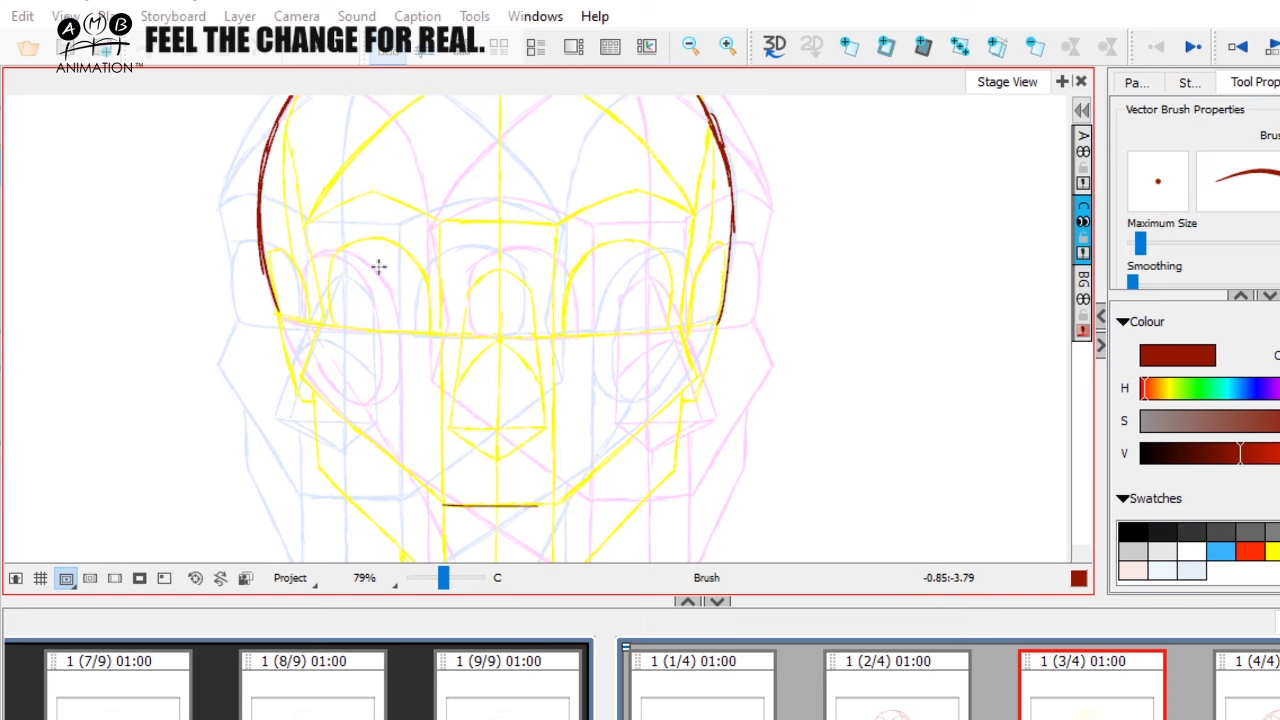
left_click_drag(284, 490, 714, 490)
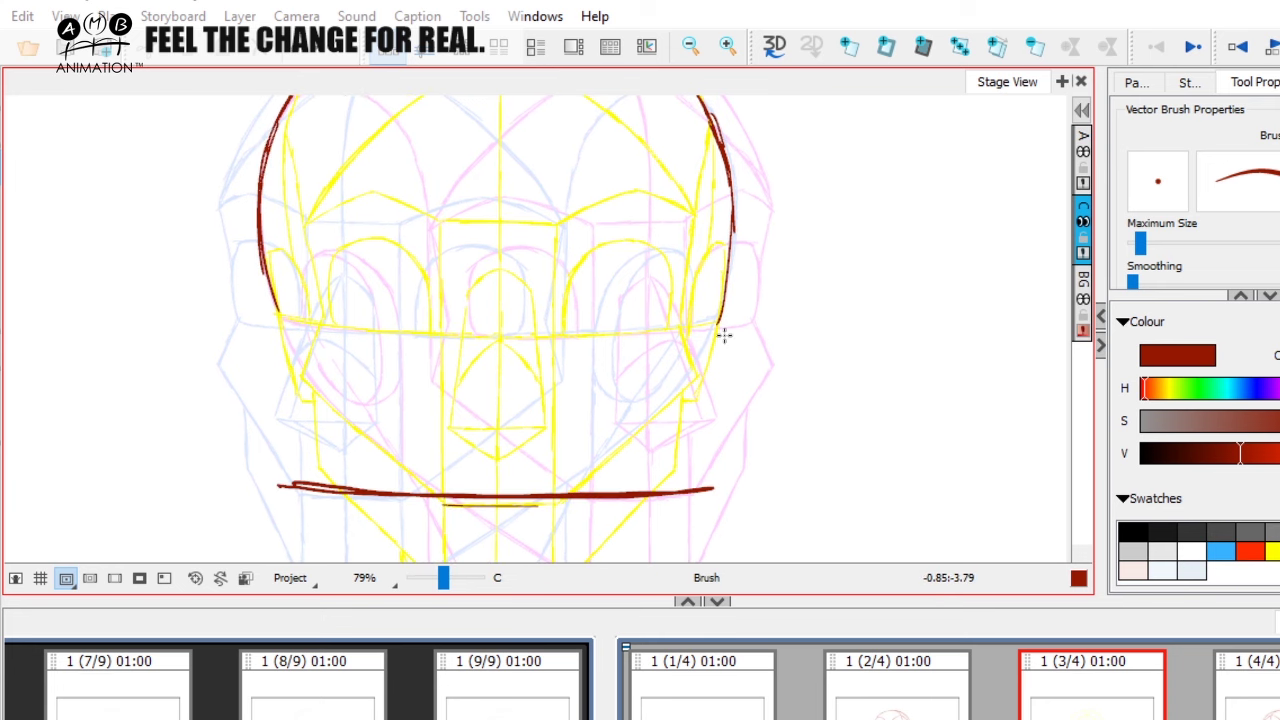
key("ctrl+z")
Sketch the lower half of the skull circle with curves from both sides of the head down to the base mark
left_click_drag(268, 278, 395, 419)
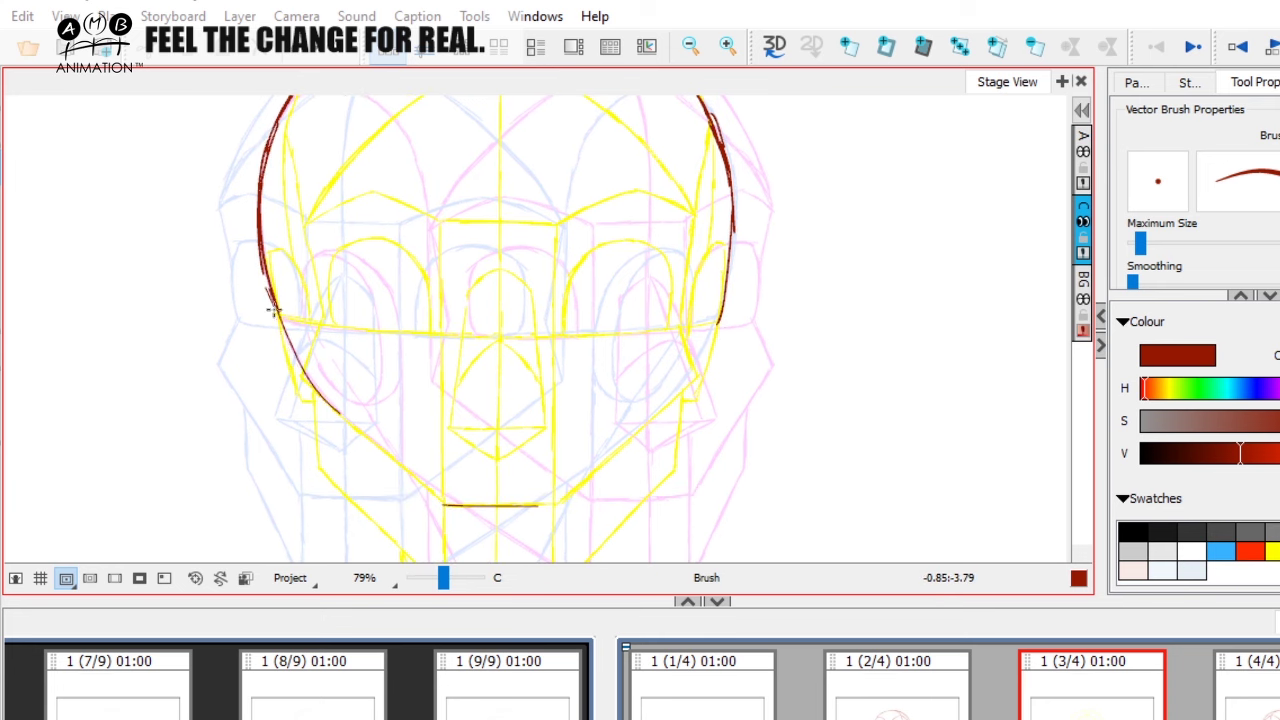
left_click_drag(275, 312, 400, 466)
mouse_move(329, 404)
left_mouse_down()
mouse_move(448, 490)
mouse_move(500, 497)
left_mouse_up()
mouse_move(402, 487)
left_mouse_down()
mouse_move(504, 497)
mouse_move(616, 465)
left_mouse_up()
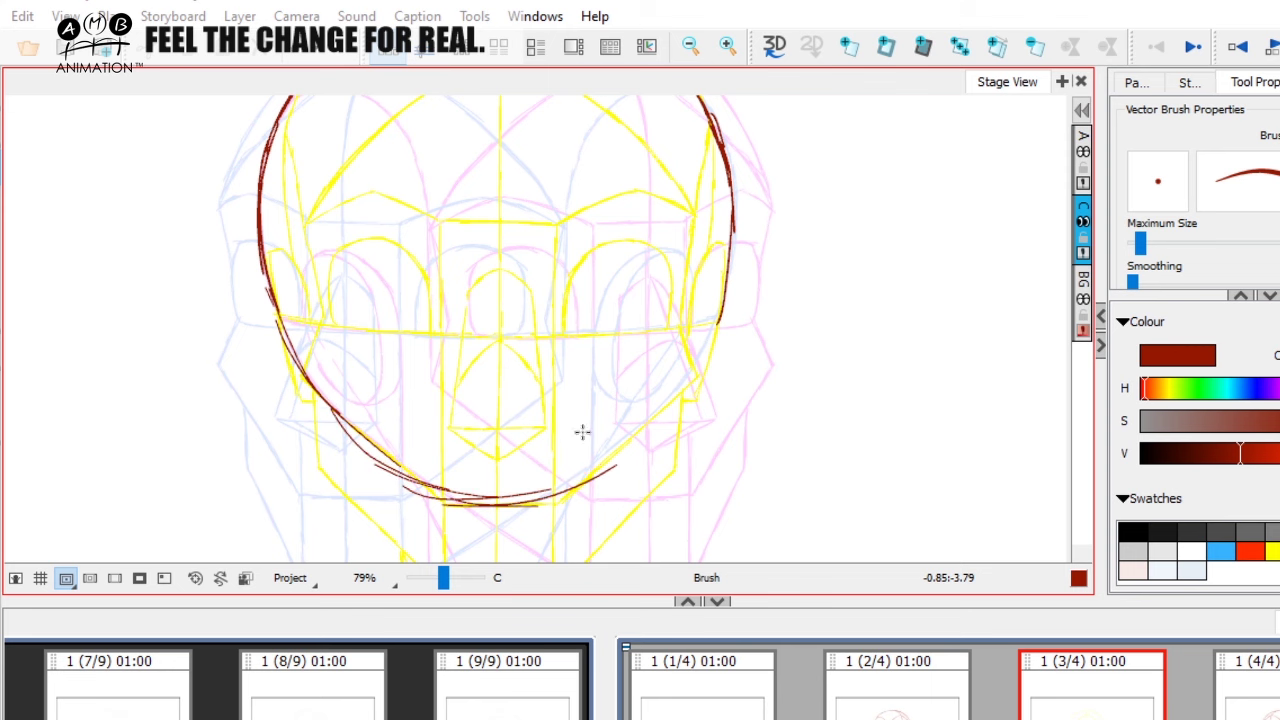
left_click_drag(537, 485, 638, 440)
left_click_drag(719, 320, 690, 385)
mouse_move(719, 330)
left_mouse_down()
mouse_move(634, 446)
mouse_move(590, 473)
left_mouse_up()
left_click_drag(652, 426, 523, 487)
Draw a wide horizontal guideline through the base of the skull circle with several overlapping strokes
left_click_drag(558, 374, 574, 380)
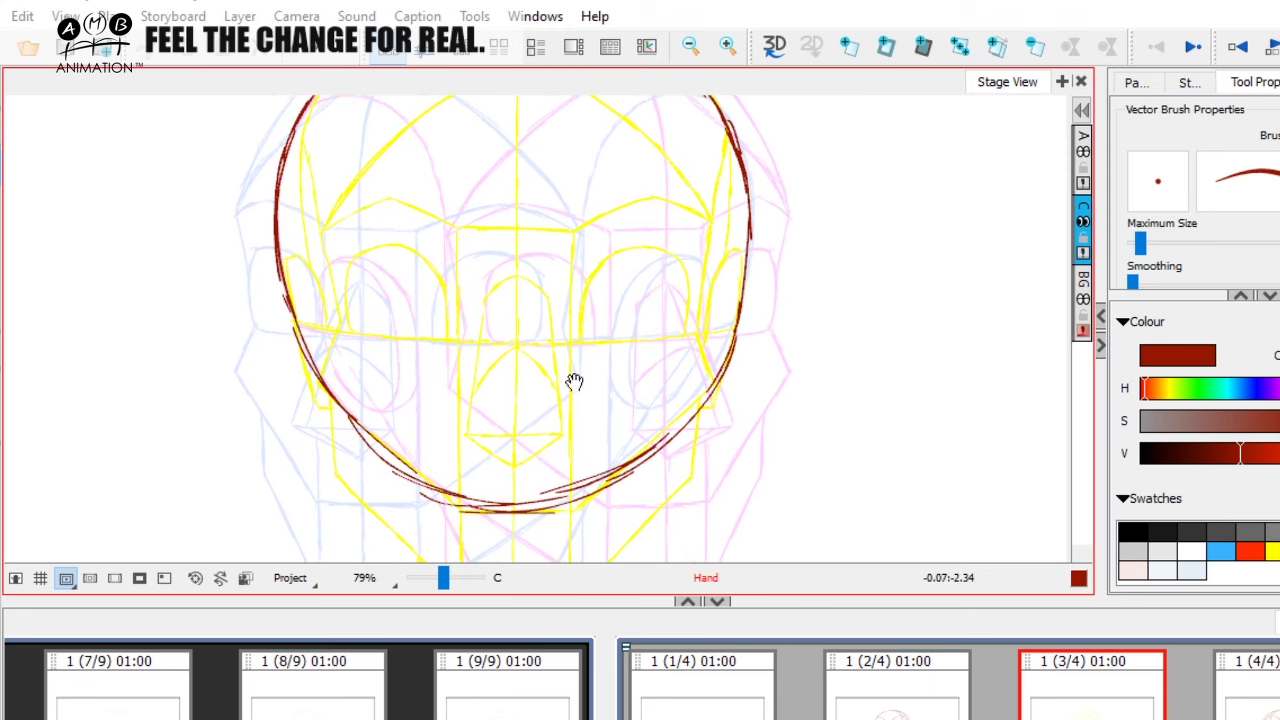
left_click_drag(316, 502, 598, 509)
left_click_drag(398, 513, 706, 505)
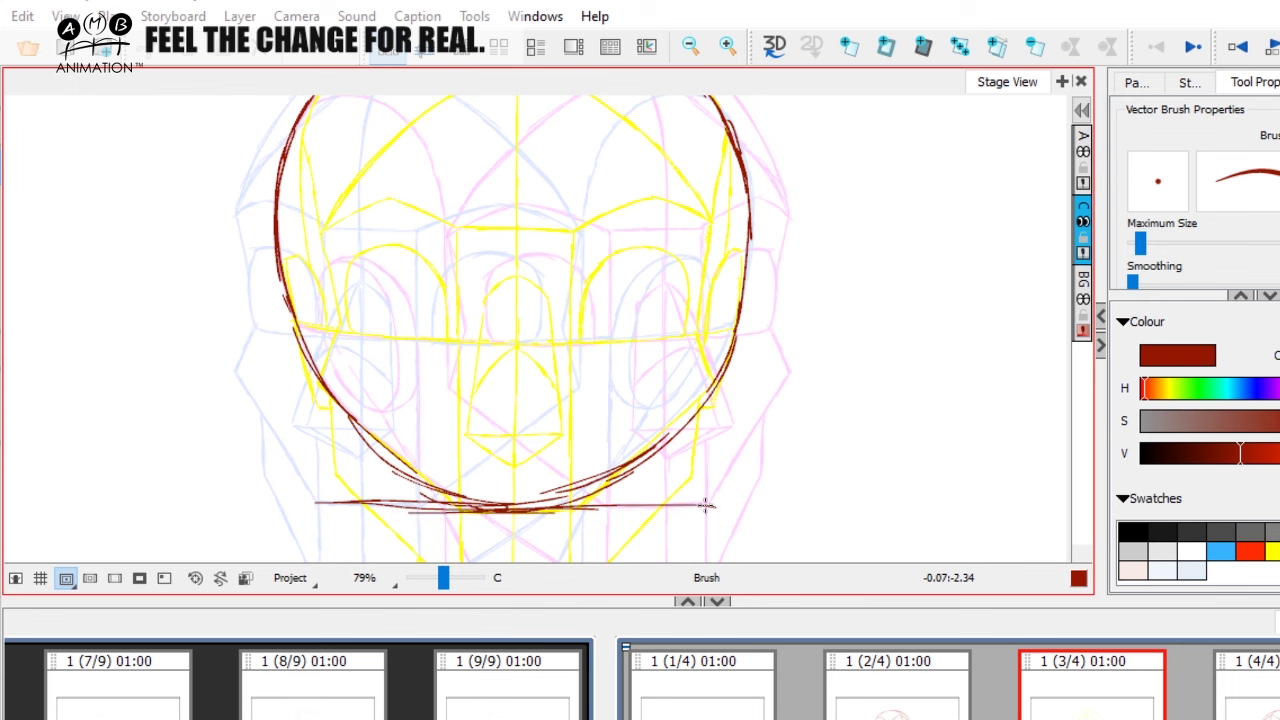
left_click_drag(330, 502, 545, 498)
Hide the onion skin and flip between the front and three-quarter panels to compare their skull shapes
left_click_drag(666, 414, 720, 485)
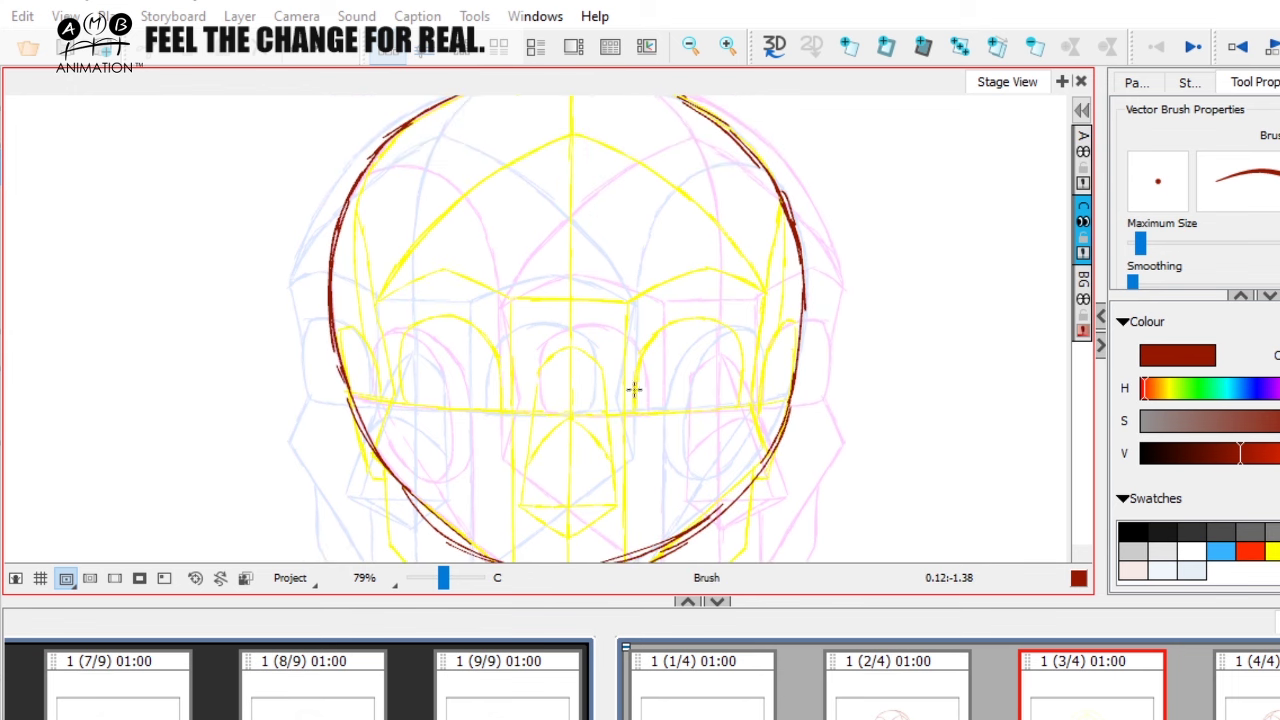
key("alt+o")
left_click_drag(443, 580, 438, 580)
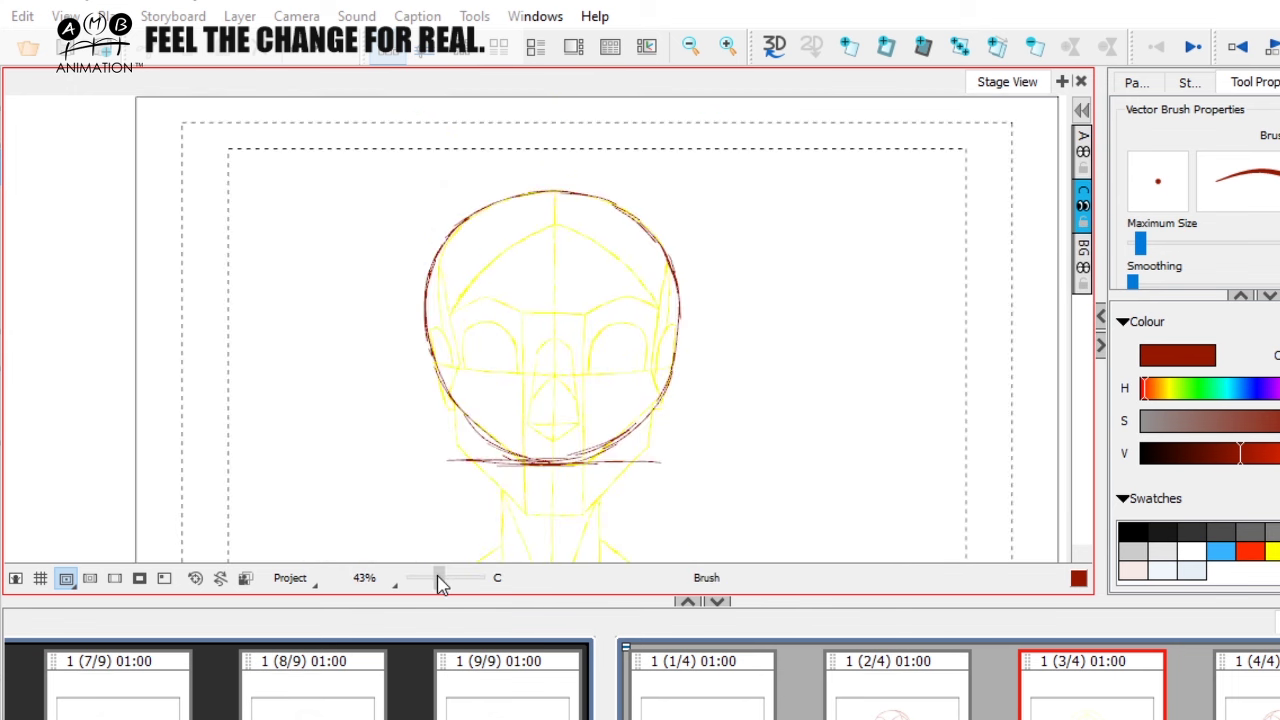
key("comma")
key("period")
key("comma")
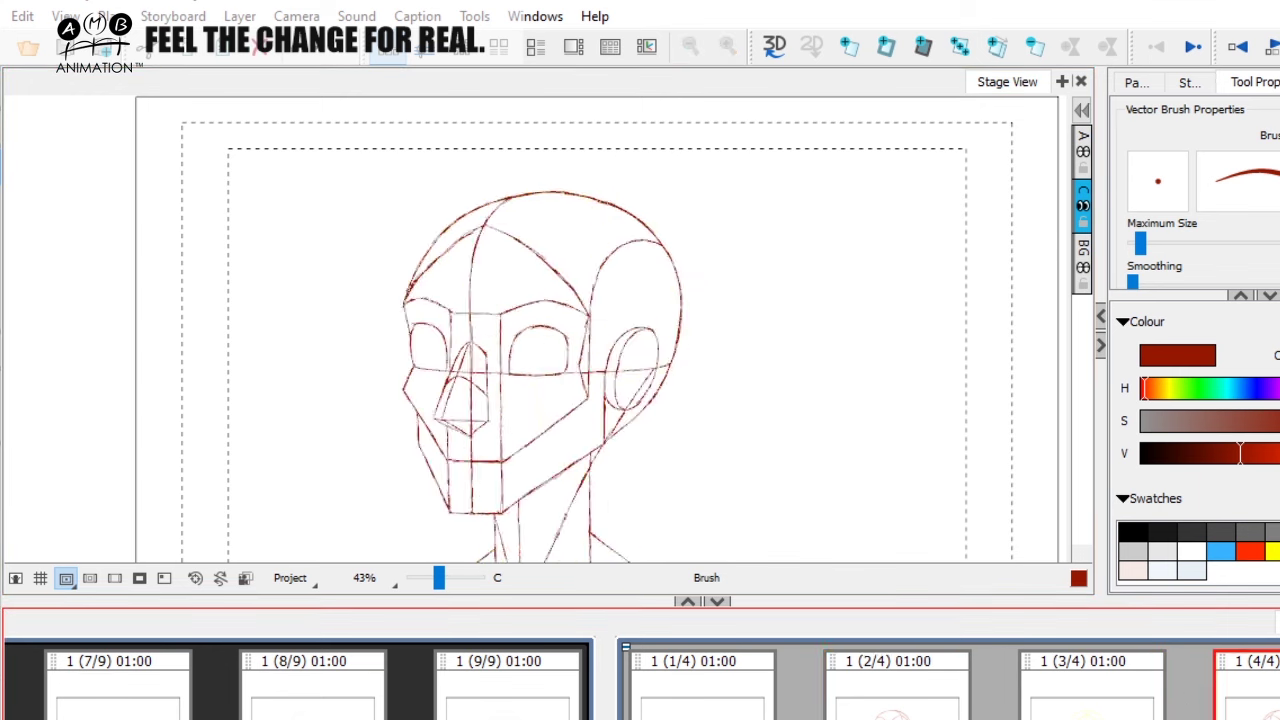
key("period")
key("comma")
key("g")
key("g")
key("f")
key("f")
key("g")
key("g")
key("f")
key("f")
key("g")
key("g")
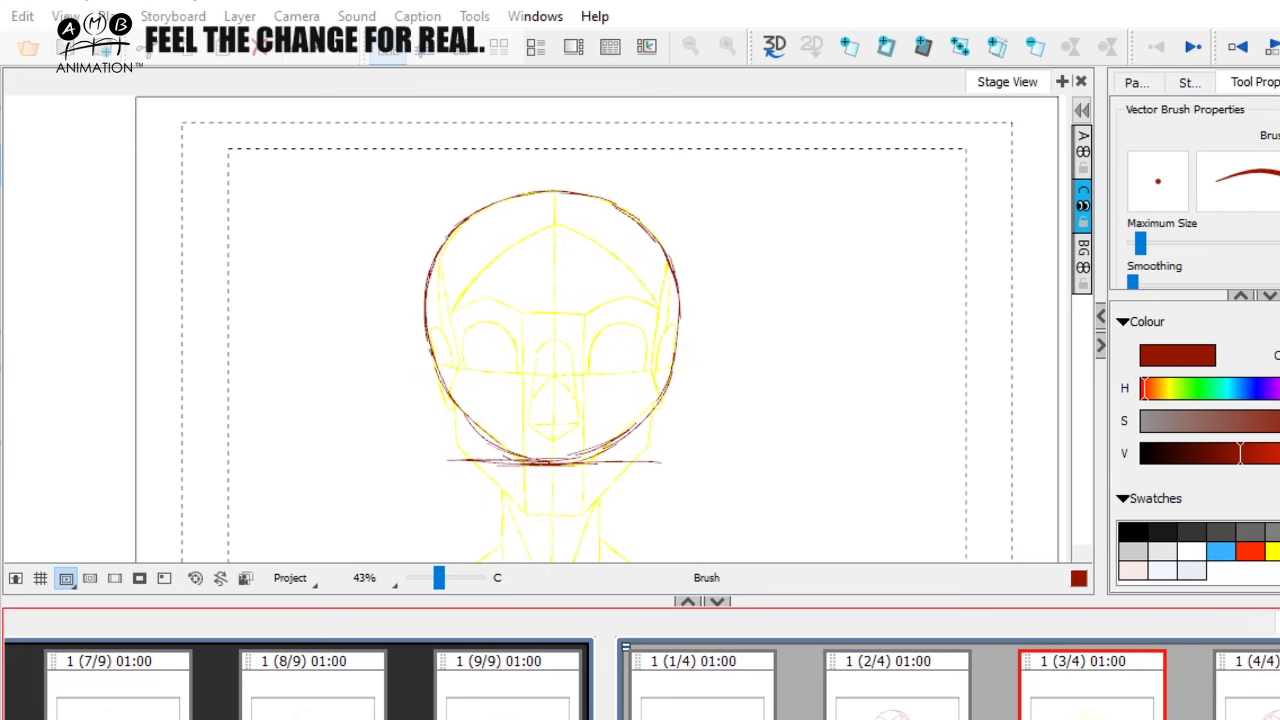
Draw the vertical centre line of the face from the crown down to the base of the skull circle
left_click_drag(439, 583, 445, 584)
key("space")
left_click_drag(637, 429, 574, 320)
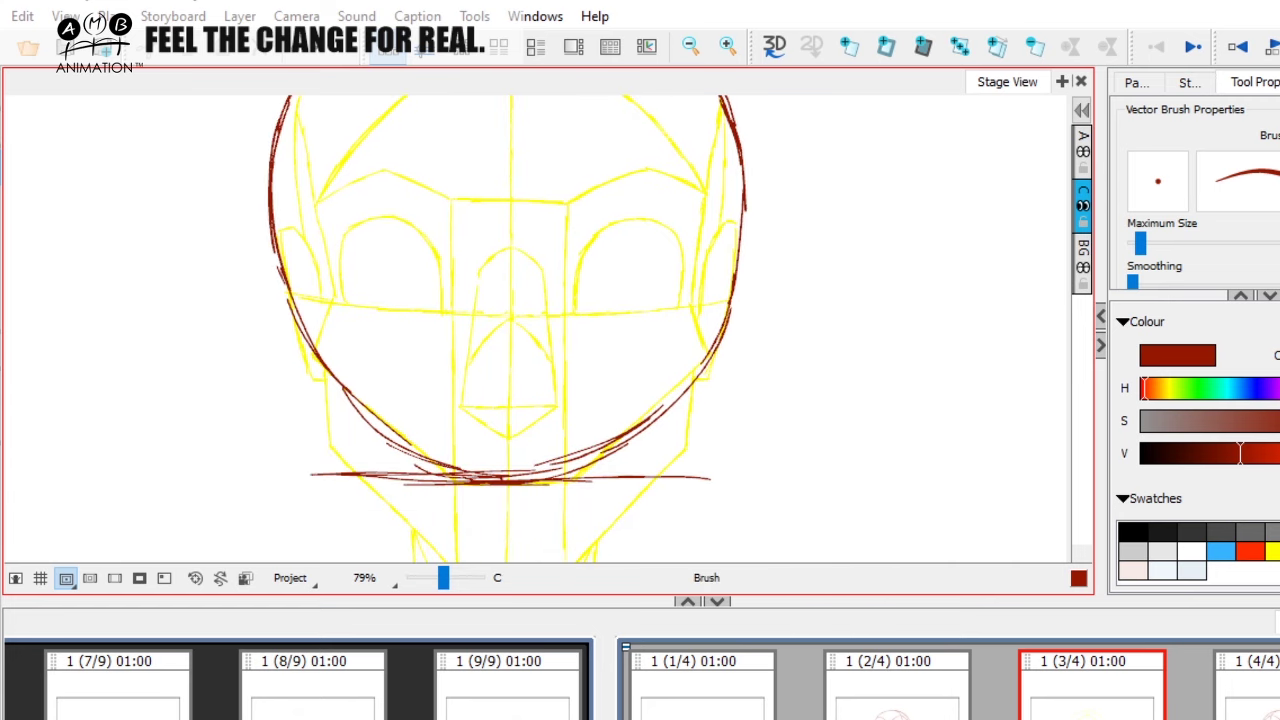
key("alt+o")
key("space")
left_click_drag(668, 304, 671, 411)
key("alt+o")
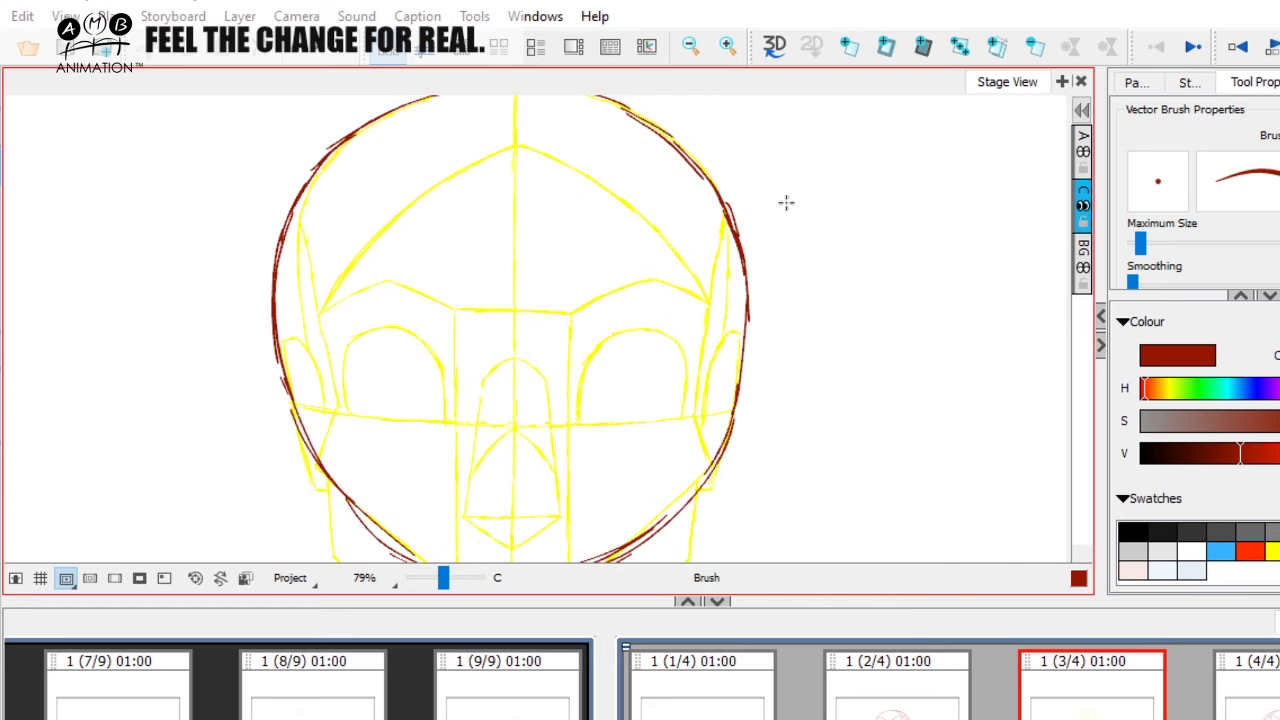
key("space")
left_click_drag(630, 355, 640, 364)
left_click_drag(443, 583, 439, 583)
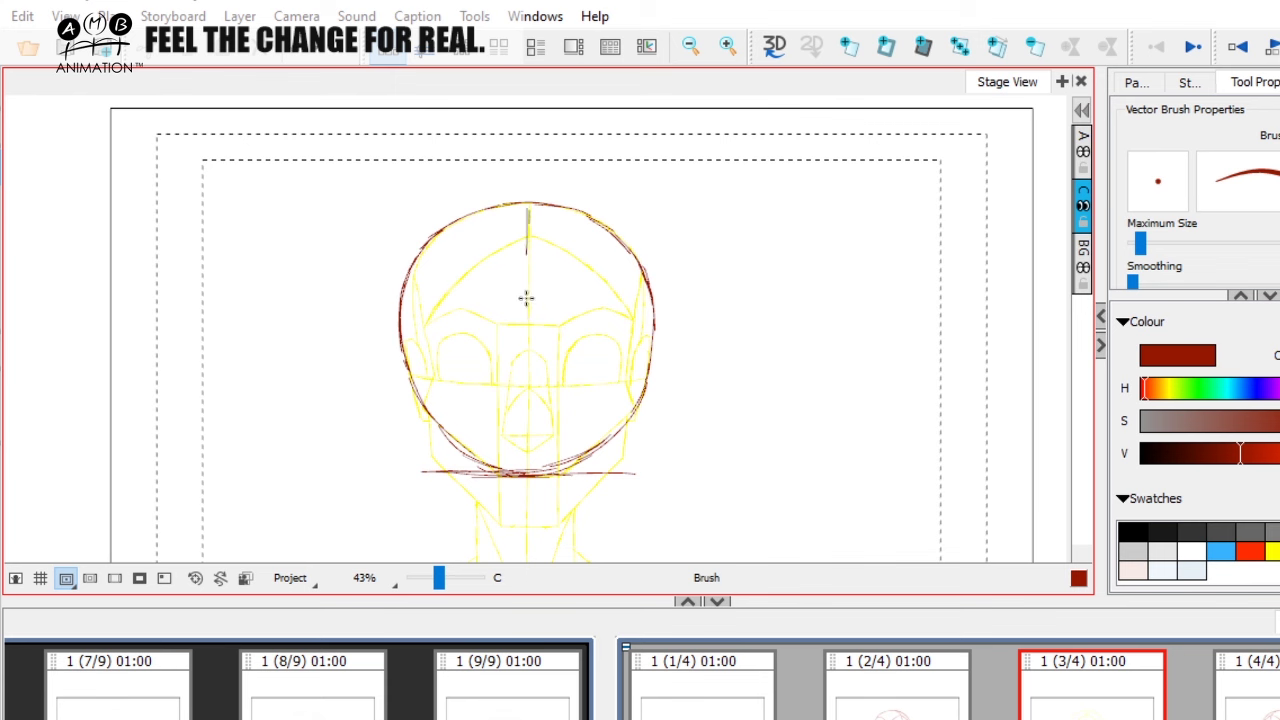
left_click_drag(530, 207, 528, 306)
Show the onion skin and draw a wide horizontal chin guideline along the bottom edge of the yellow jaw
key("alt+o")
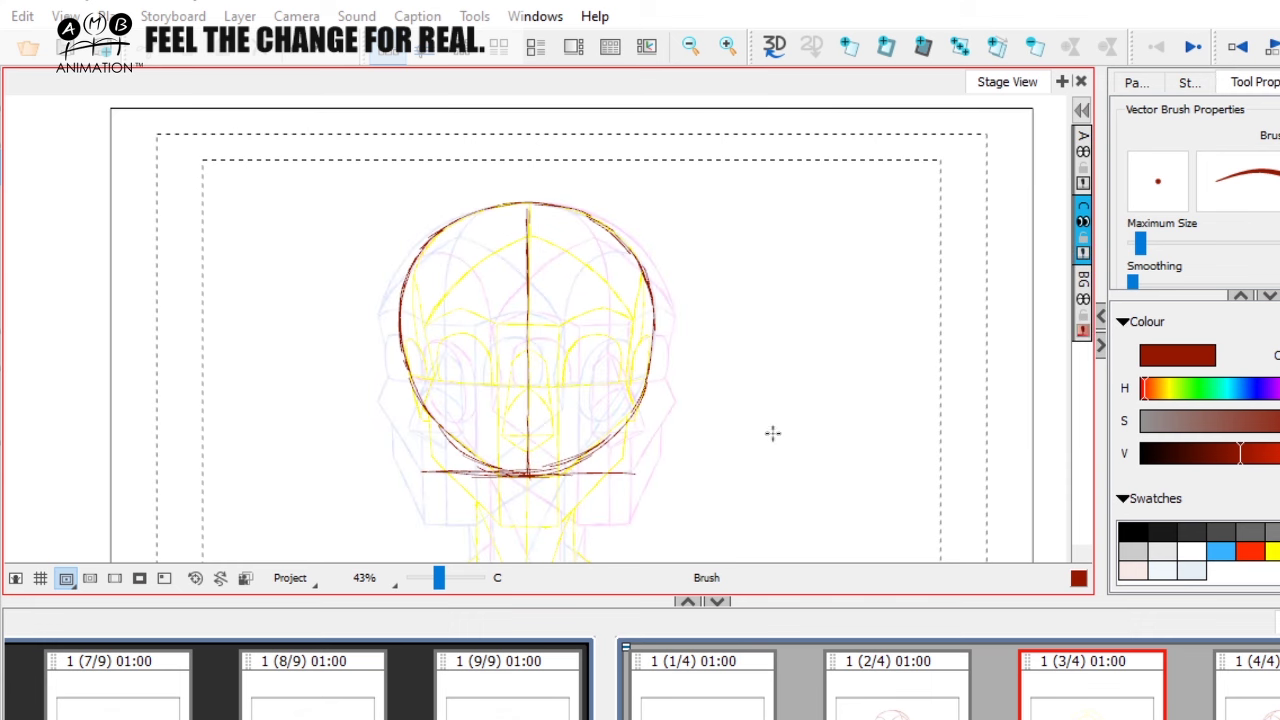
key("space")
left_click_drag(705, 428, 733, 345)
left_click_drag(439, 583, 444, 583)
scroll(530, 517, "down", 2)
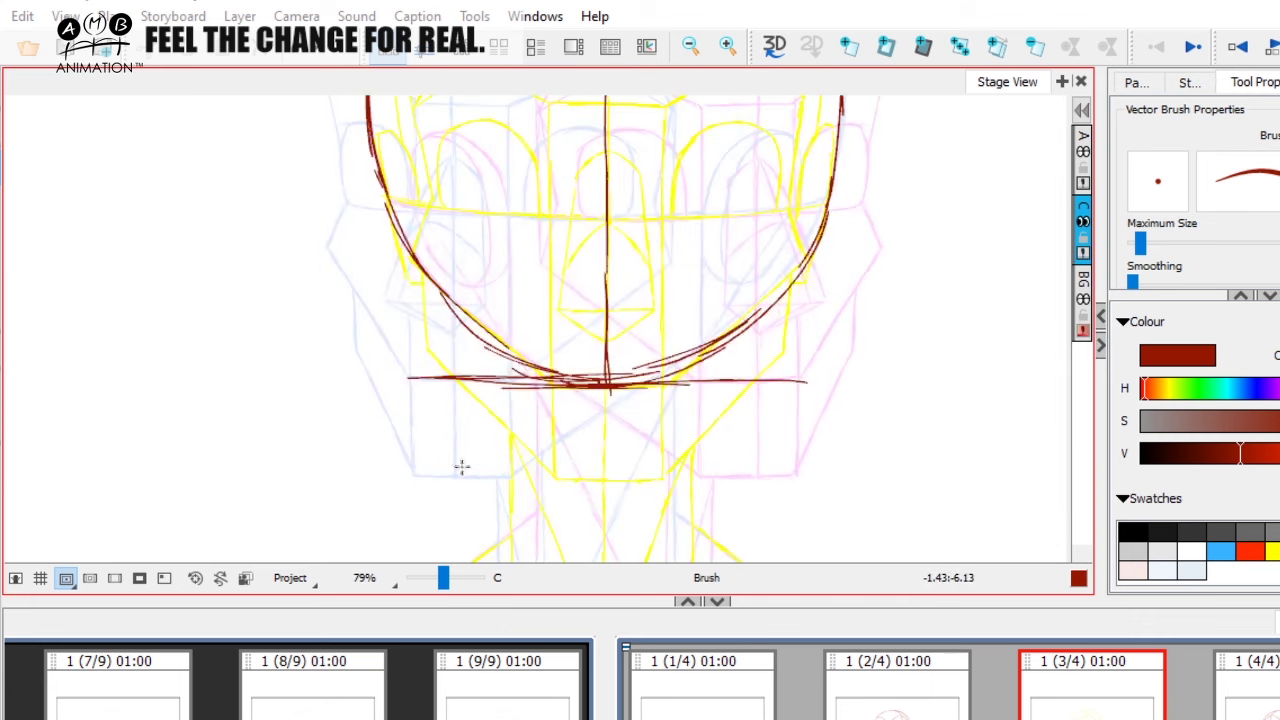
left_click_drag(430, 476, 690, 481)
left_click_drag(500, 478, 791, 476)
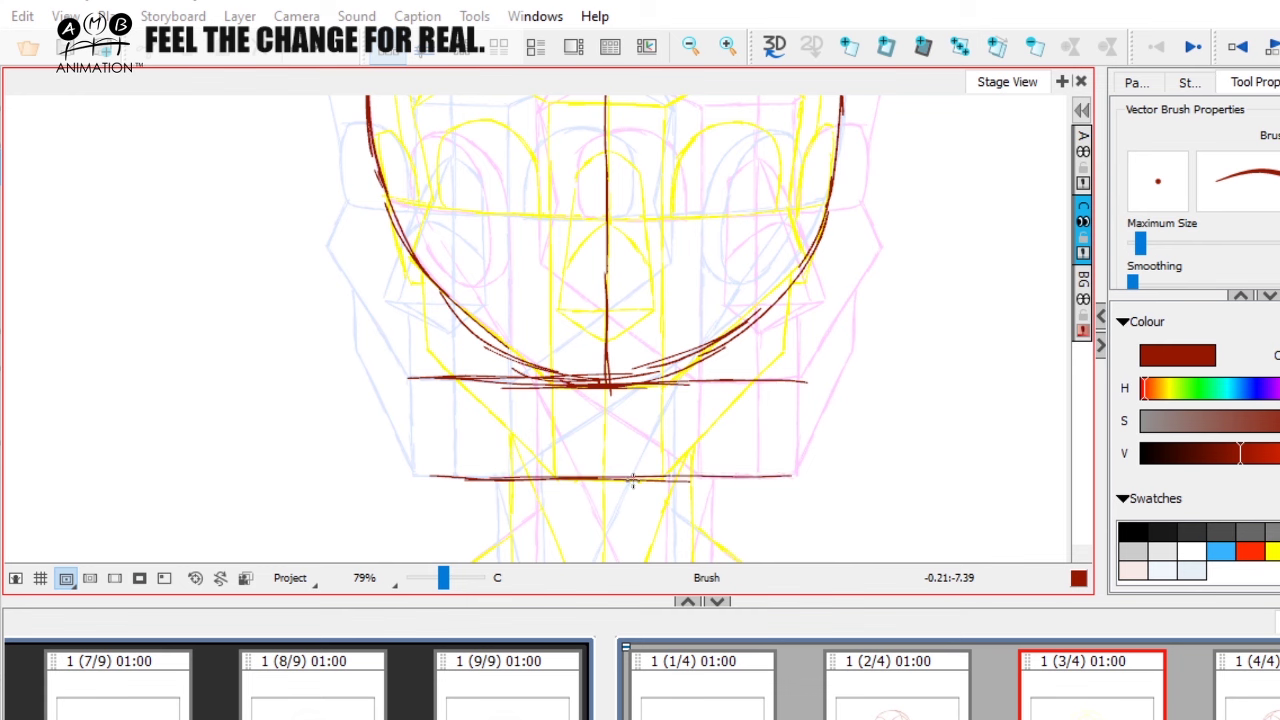
left_click_drag(632, 479, 773, 472)
left_click_drag(502, 479, 648, 478)
Hide the onion skin and extend the vertical centre line from the skull base down to the chin guideline
key("alt+o")
key("space")
left_click_drag(697, 355, 699, 389)
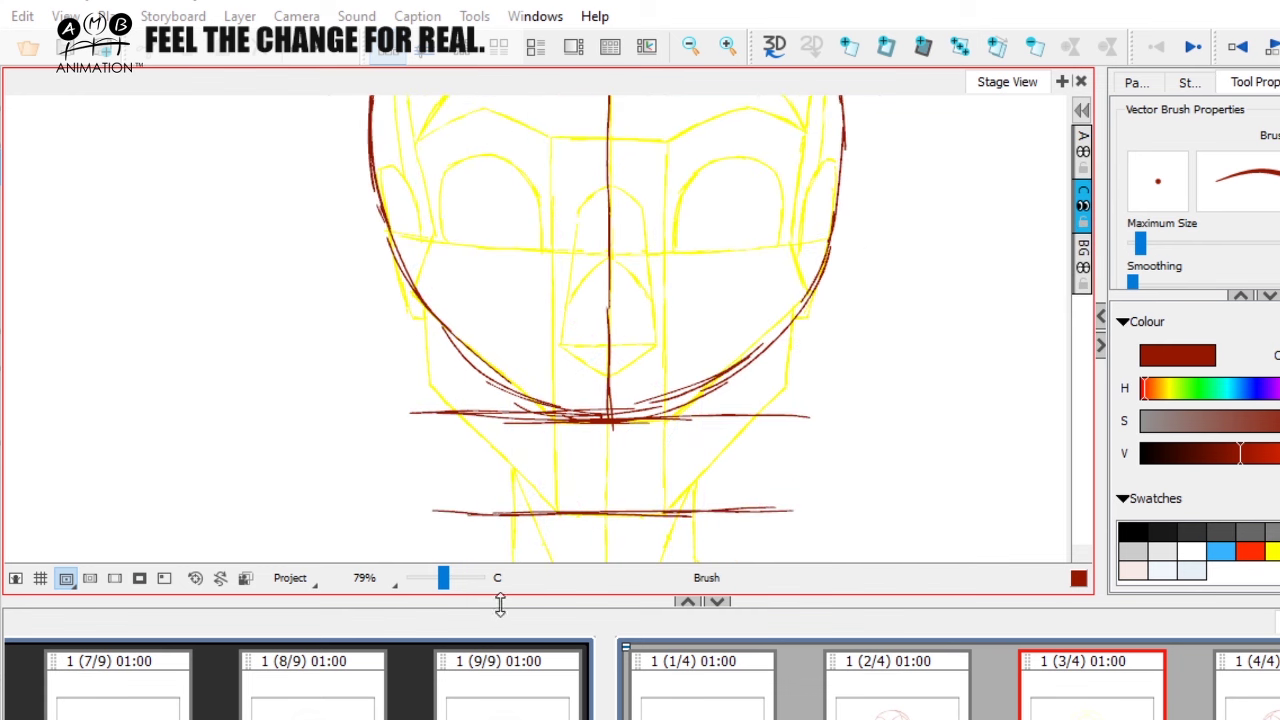
left_click(472, 576)
left_click_drag(447, 580, 441, 580)
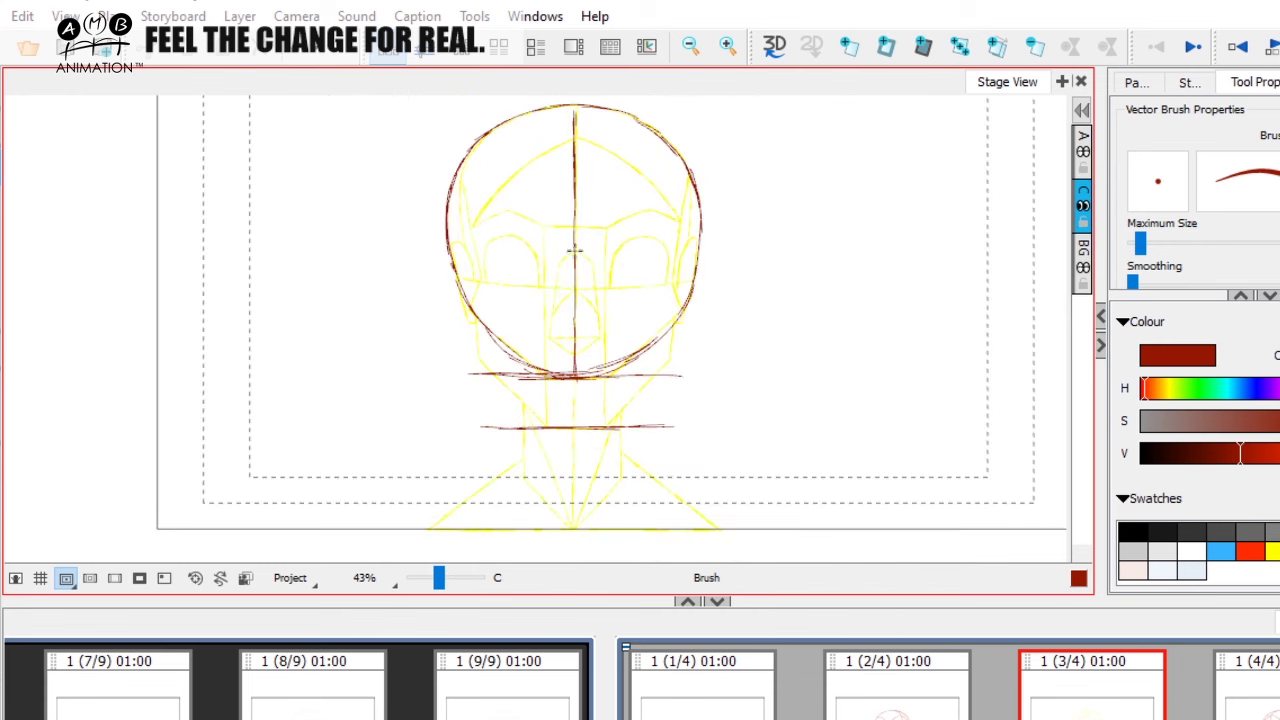
left_click_drag(575, 323, 577, 443)
scroll(577, 282, "down", 1)
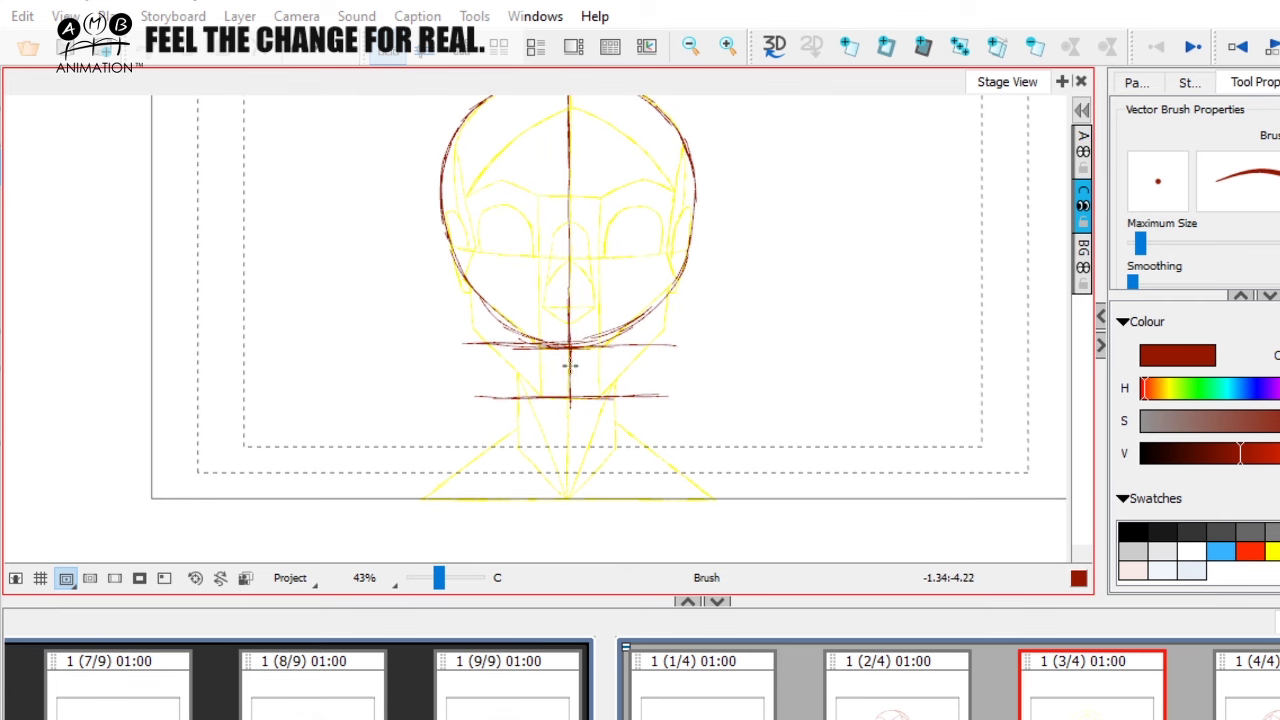
Extend the centre line down through the neck to the shoulder base, checking the construction against the neighbouring panels
left_click(915, 712)
key("Right")
key("Right")
key("Left")
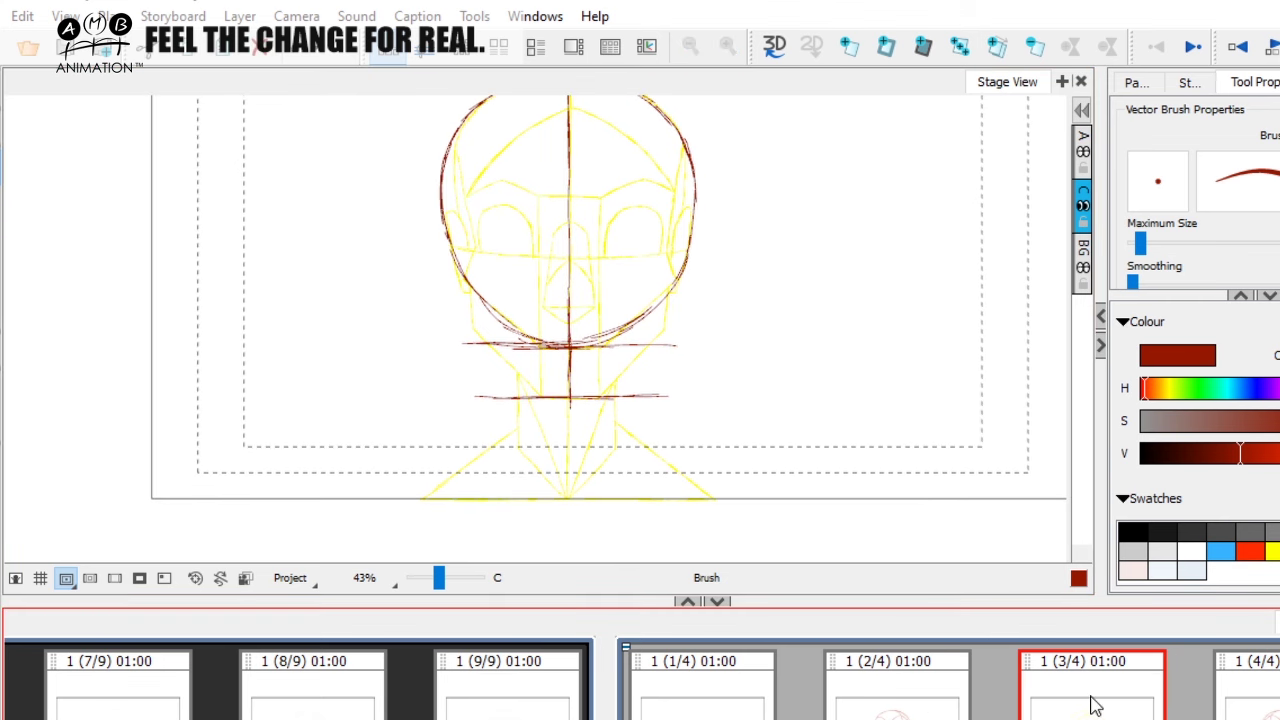
left_click_drag(570, 398, 569, 512)
key("space")
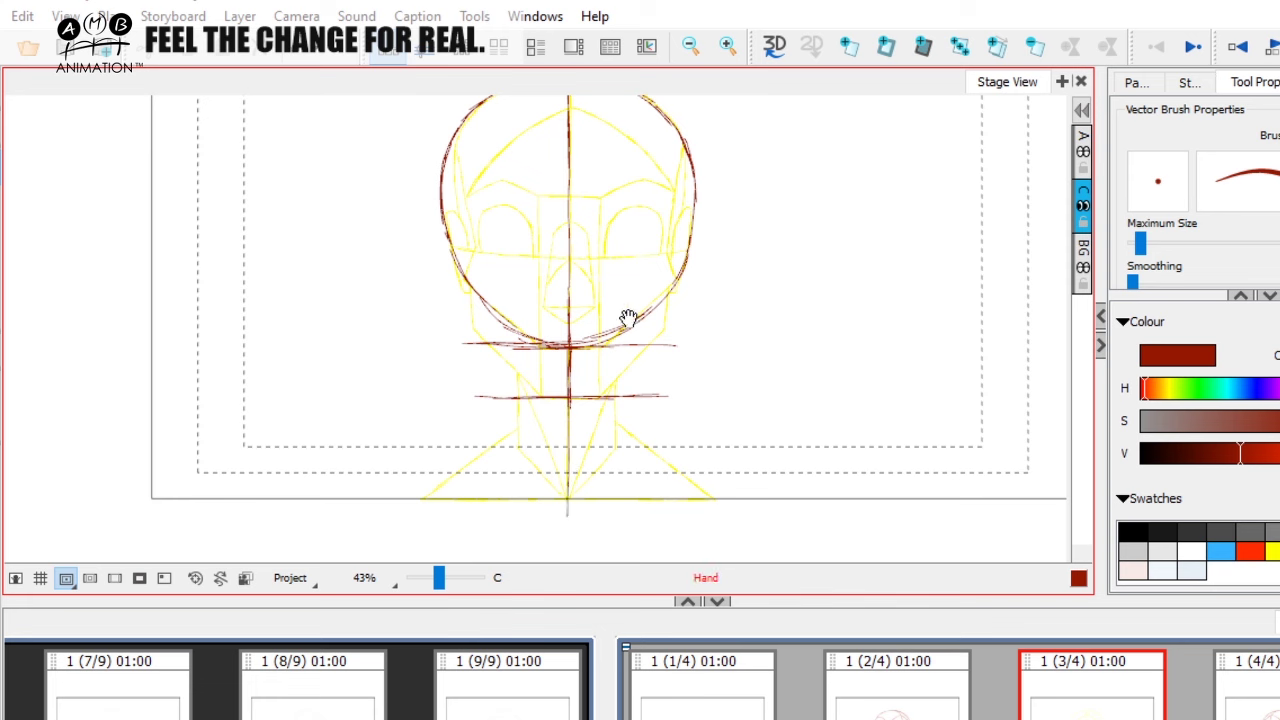
left_click_drag(629, 320, 617, 417)
key("d")
key("f")
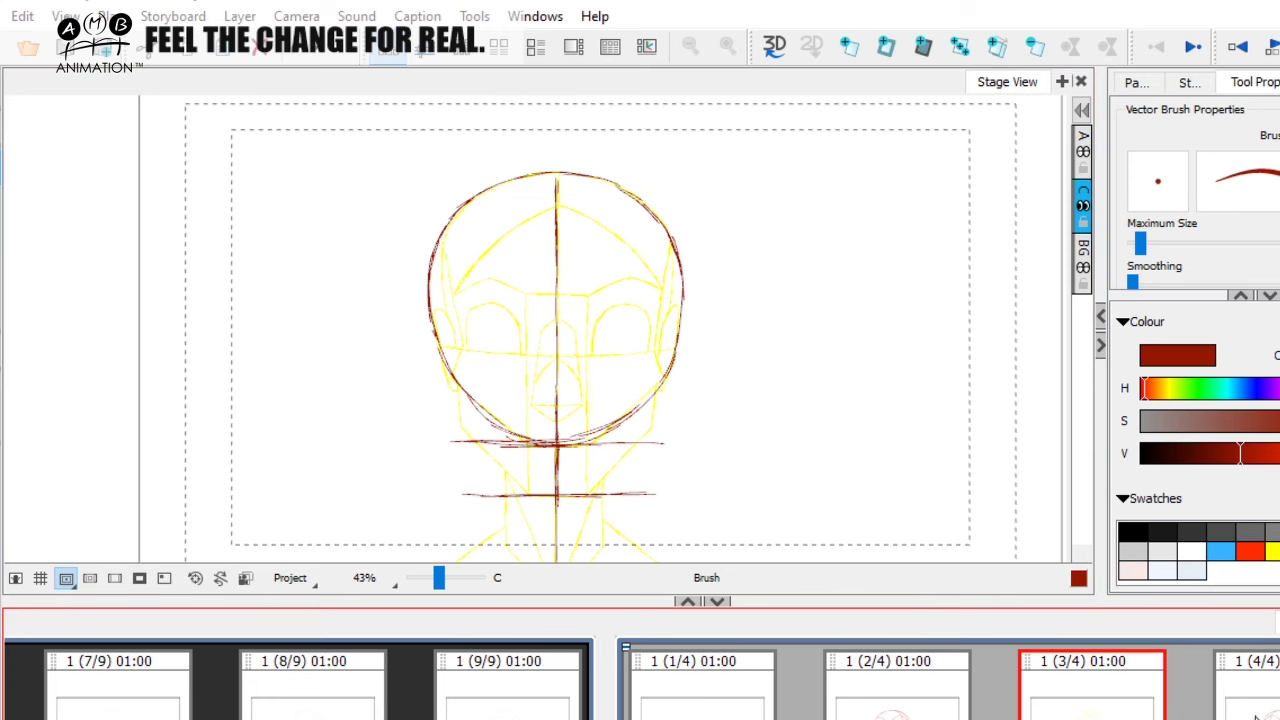
Compare the front-view skull circle, centre line and chin guidelines with the neighbouring three-quarter head construction
key("d")
key("f")
key("d")
key("f")
key("d")
key("f")
key("d")
key("f")
key("space")
left_click_drag(620, 477, 618, 469)
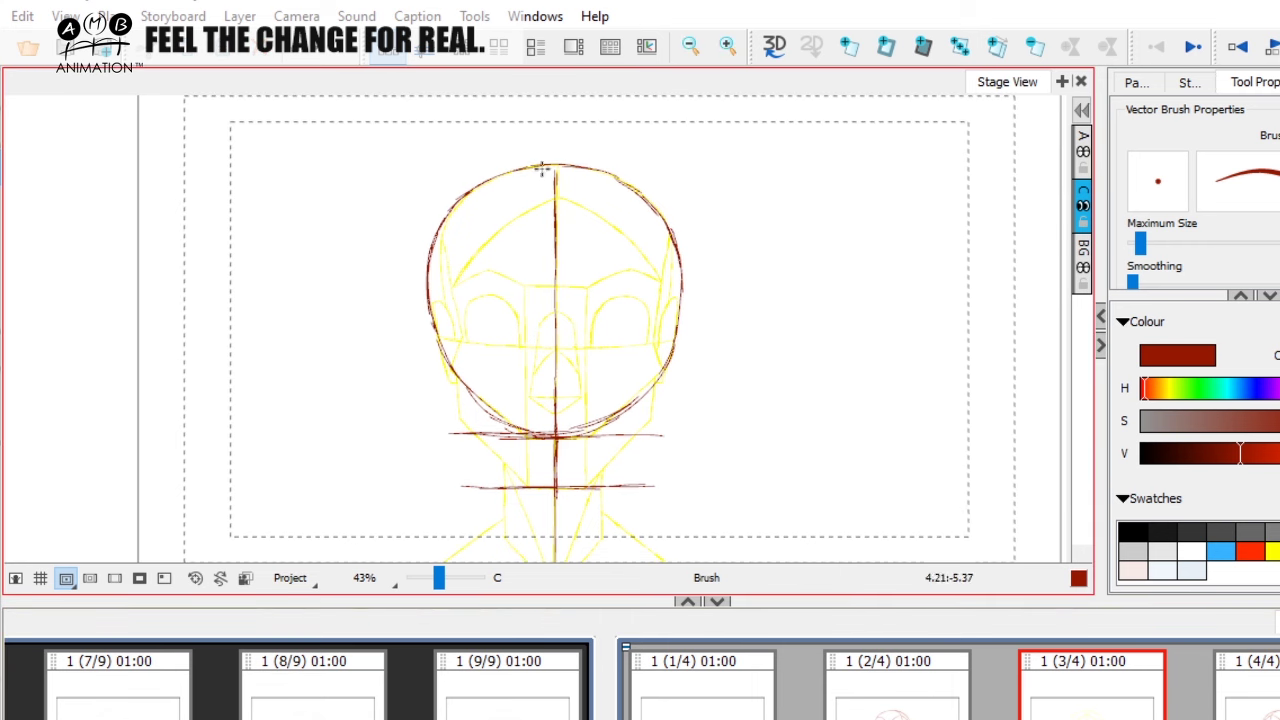
key("d")
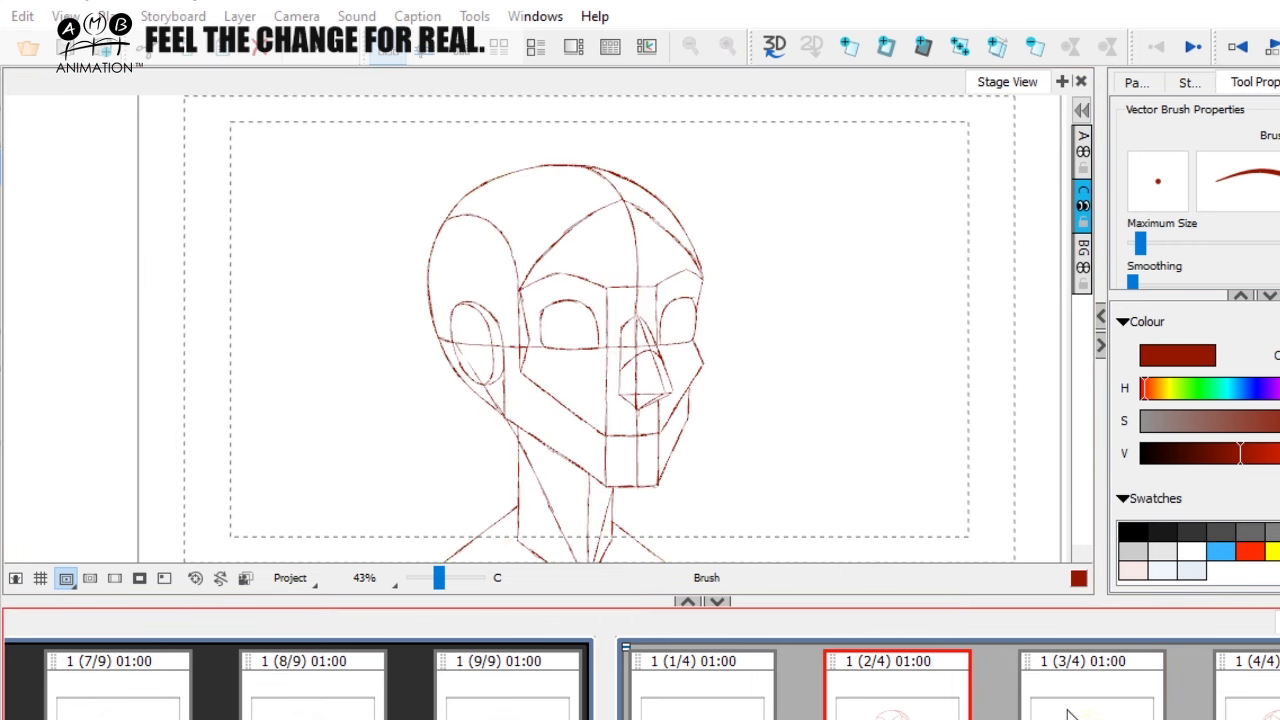
key("f")
key("d")
key("f")
key("d")
key("f")
left_click_drag(436, 586, 441, 586)
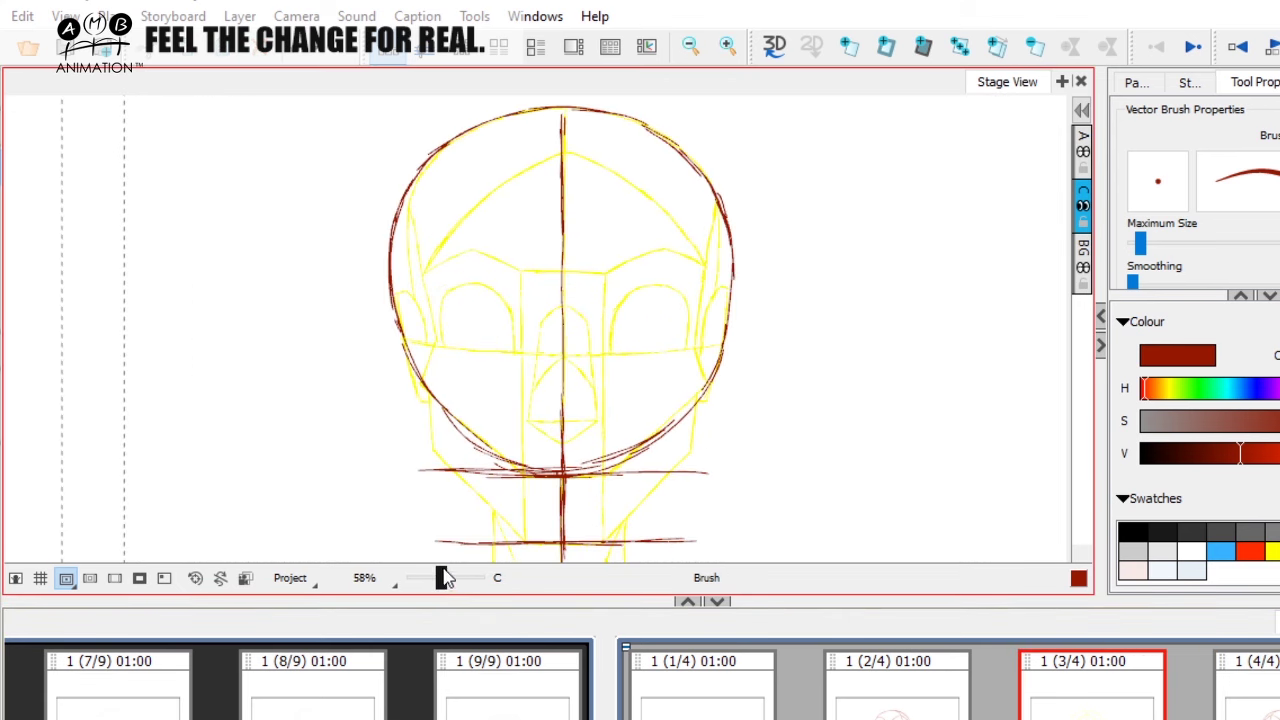
left_click_drag(713, 307, 699, 345)
key("d")
key("f")
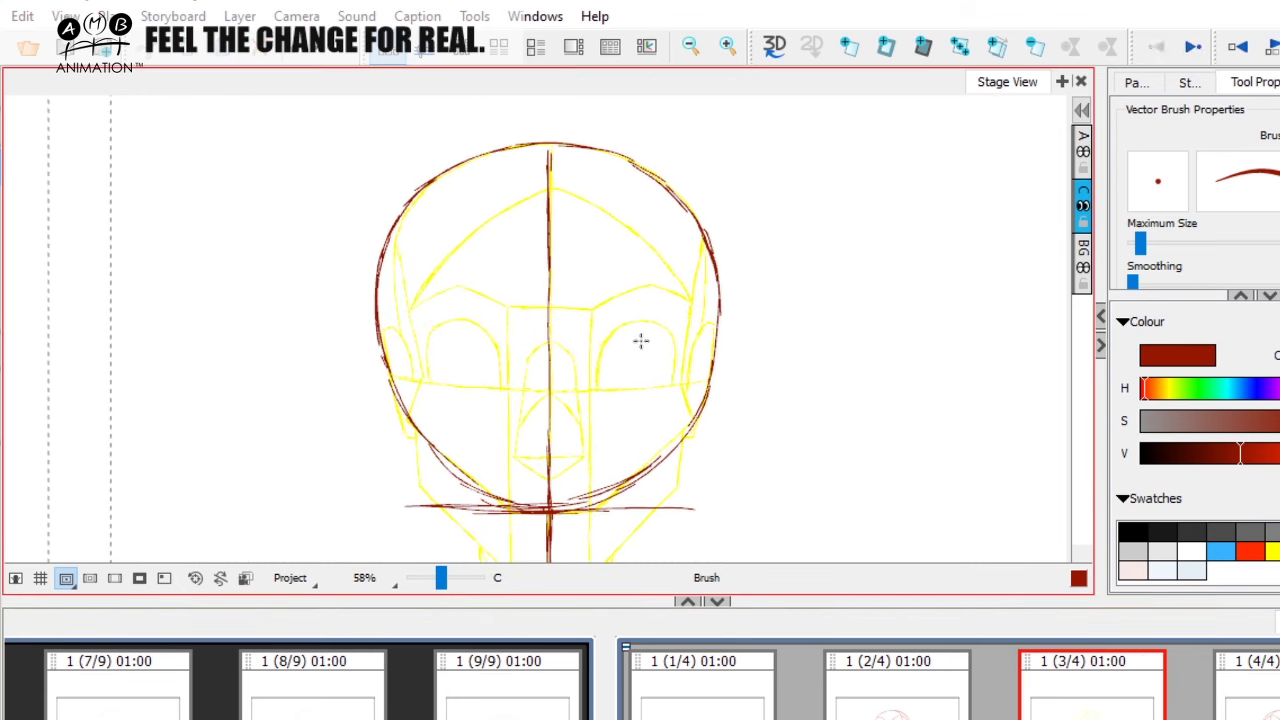
key("d")
key("f")
key("d")
key("f")
key("d")
key("f")
Show the onion skin, draw a slightly curved horizontal eye line across the front-view skull circle, and hide the onion skin again
key("alt+o")
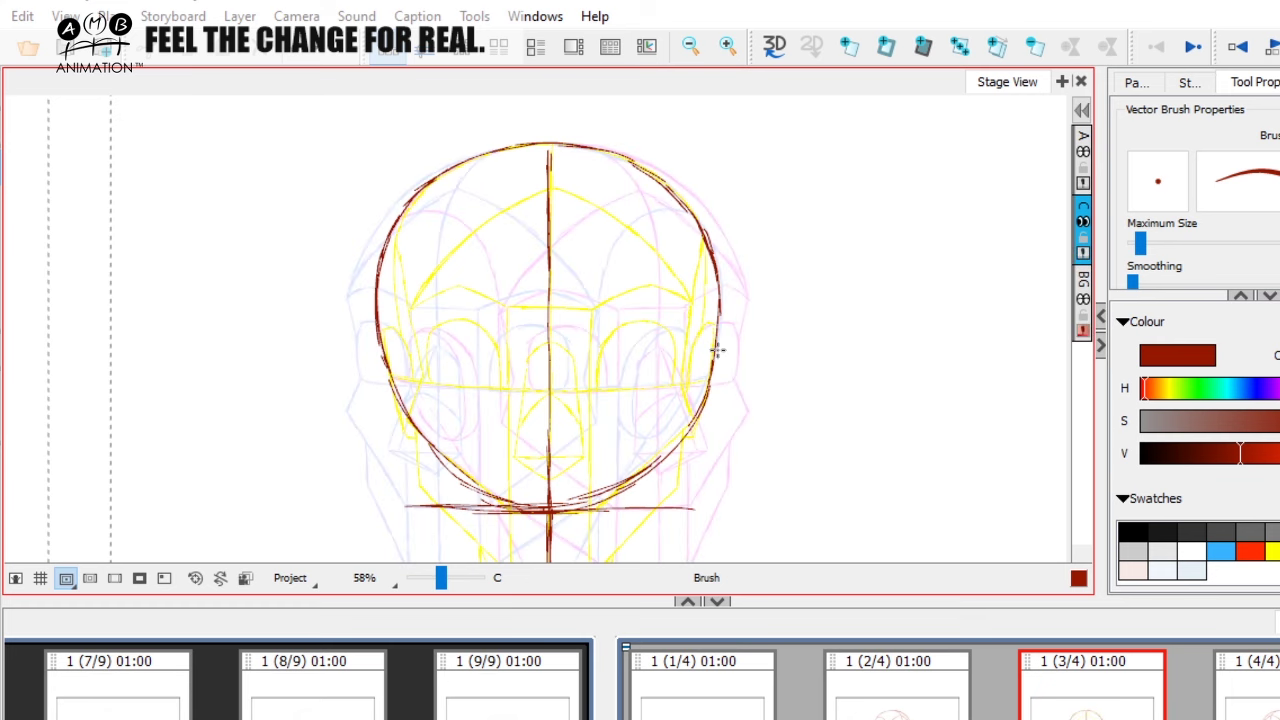
left_click_drag(717, 349, 727, 327)
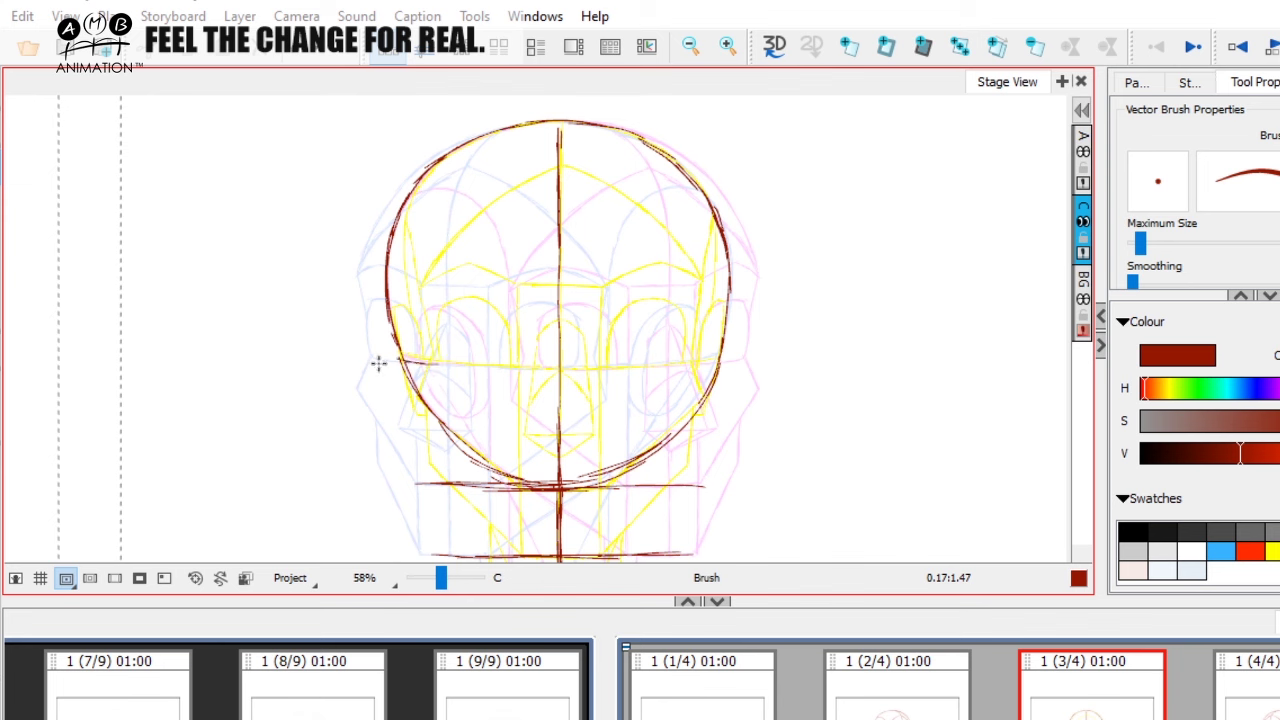
left_click_drag(441, 367, 731, 356)
left_click_drag(386, 356, 470, 365)
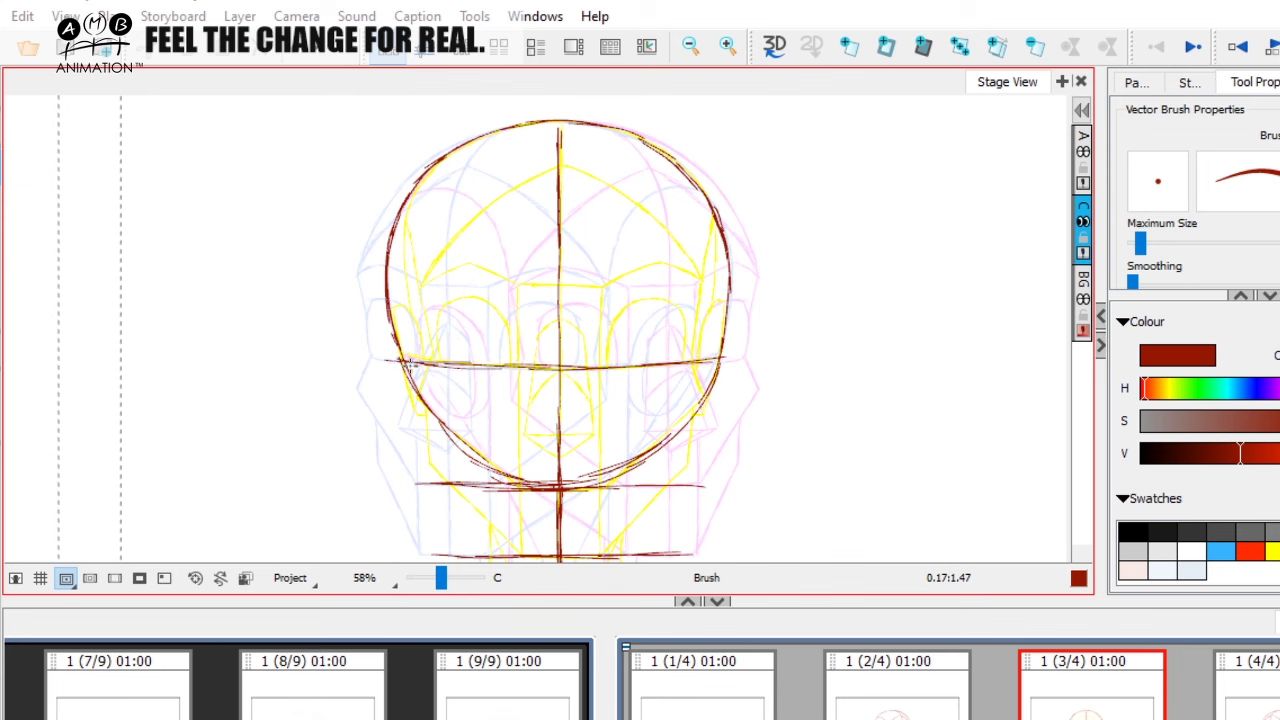
key("alt+o")
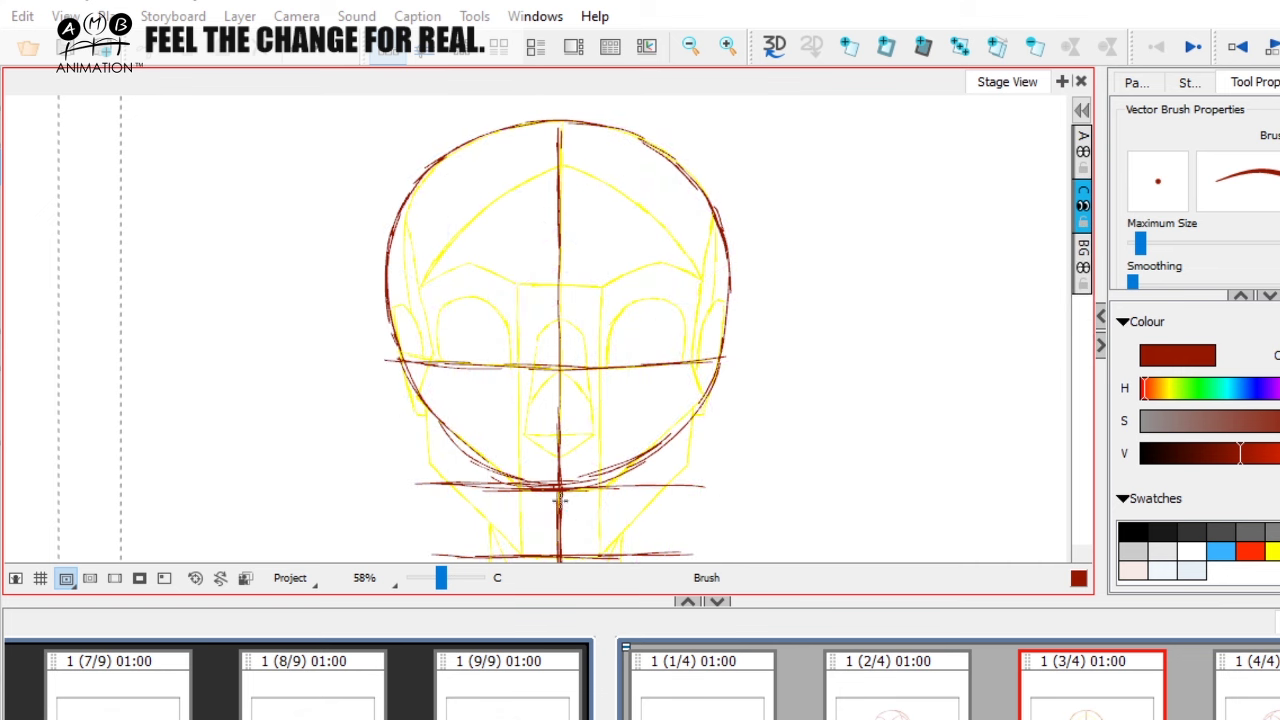
Check the eye line against the neighbouring panels and reinforce its left half with another brush stroke
left_click_drag(260, 368, 897, 357)
key("ctrl+z")
key("Right")
key("Left")
key("Left")
key("Right")
key("Right")
key("Left")
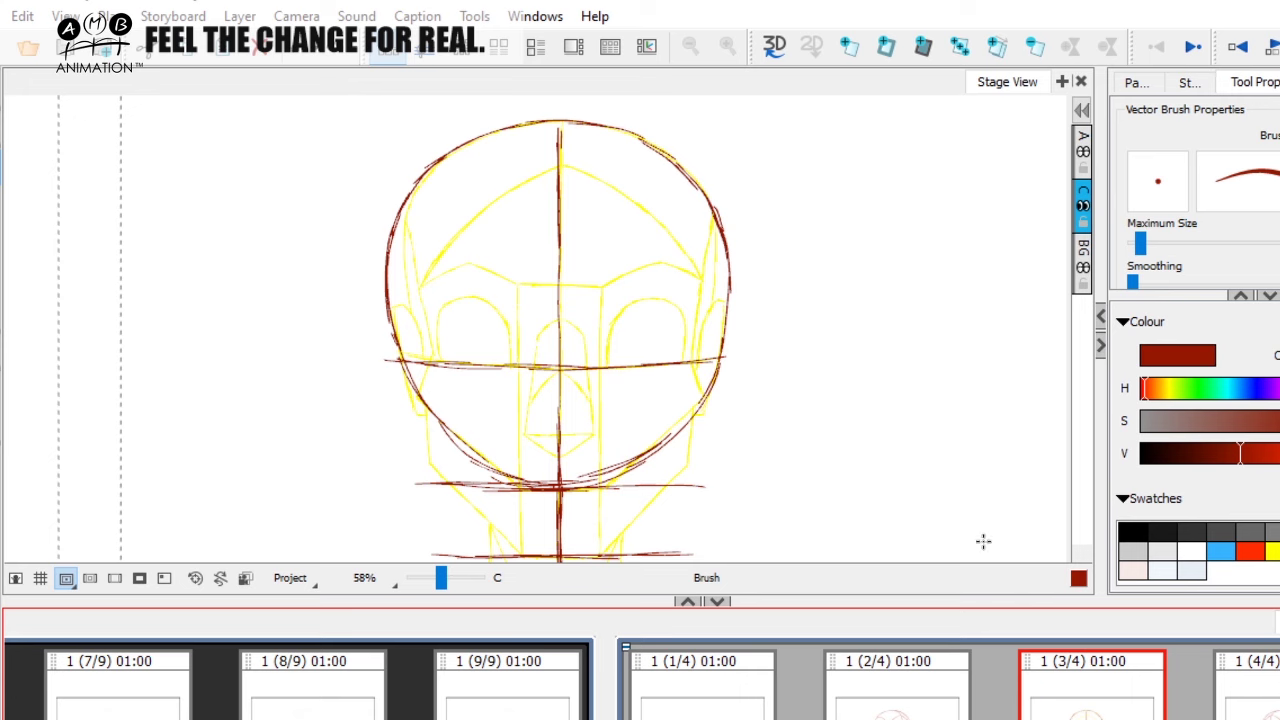
left_click_drag(389, 362, 568, 370)
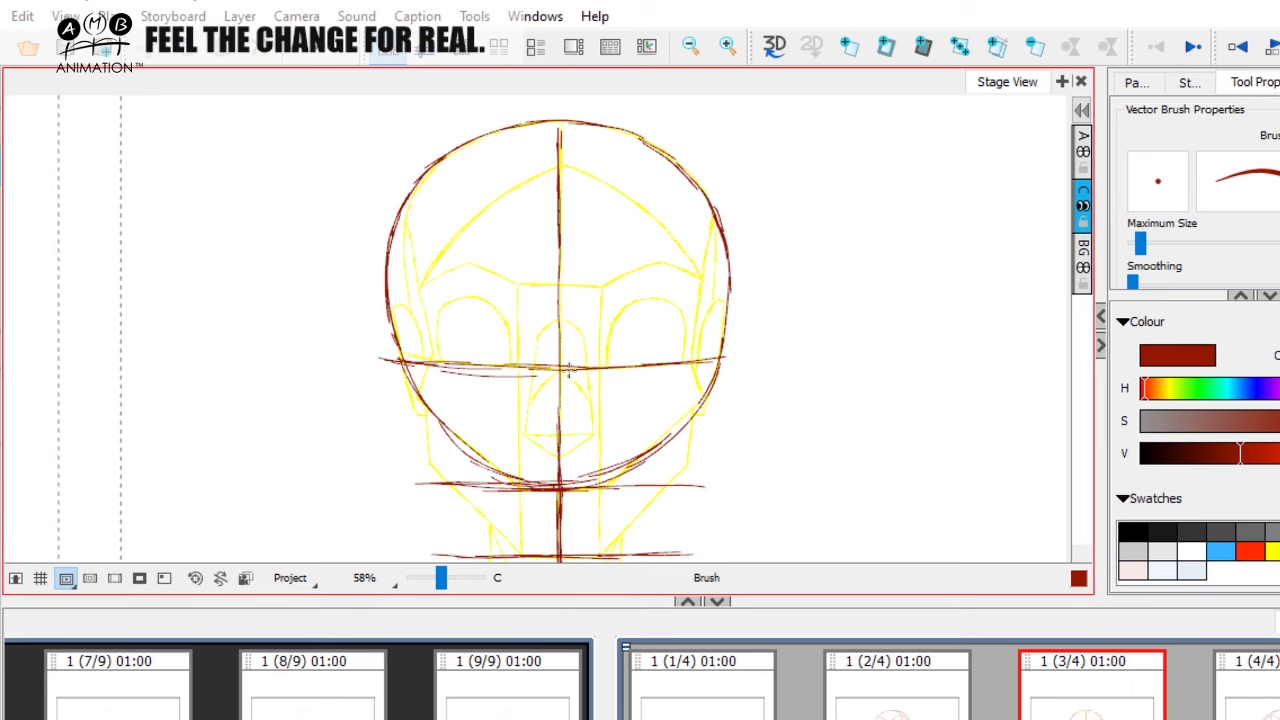
Try rough circles at uneven heights over the two front-view eye sockets and undo them
left_click(900, 712)
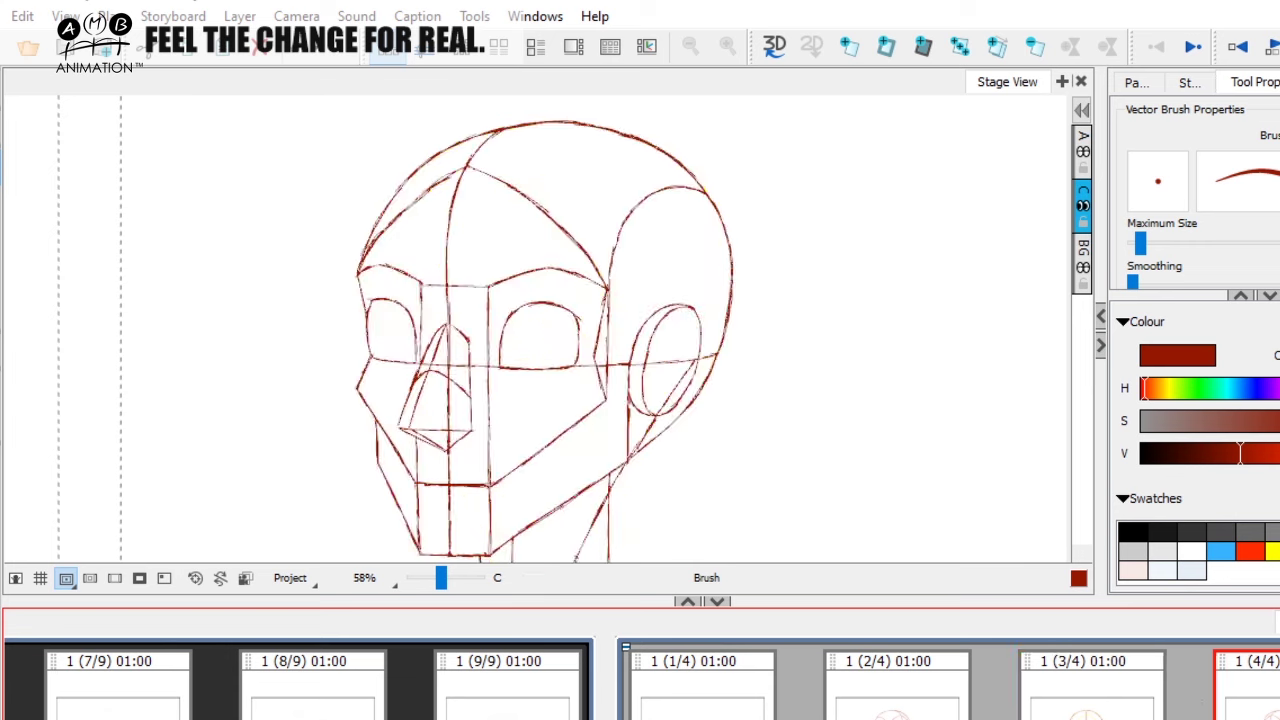
left_click(1128, 686)
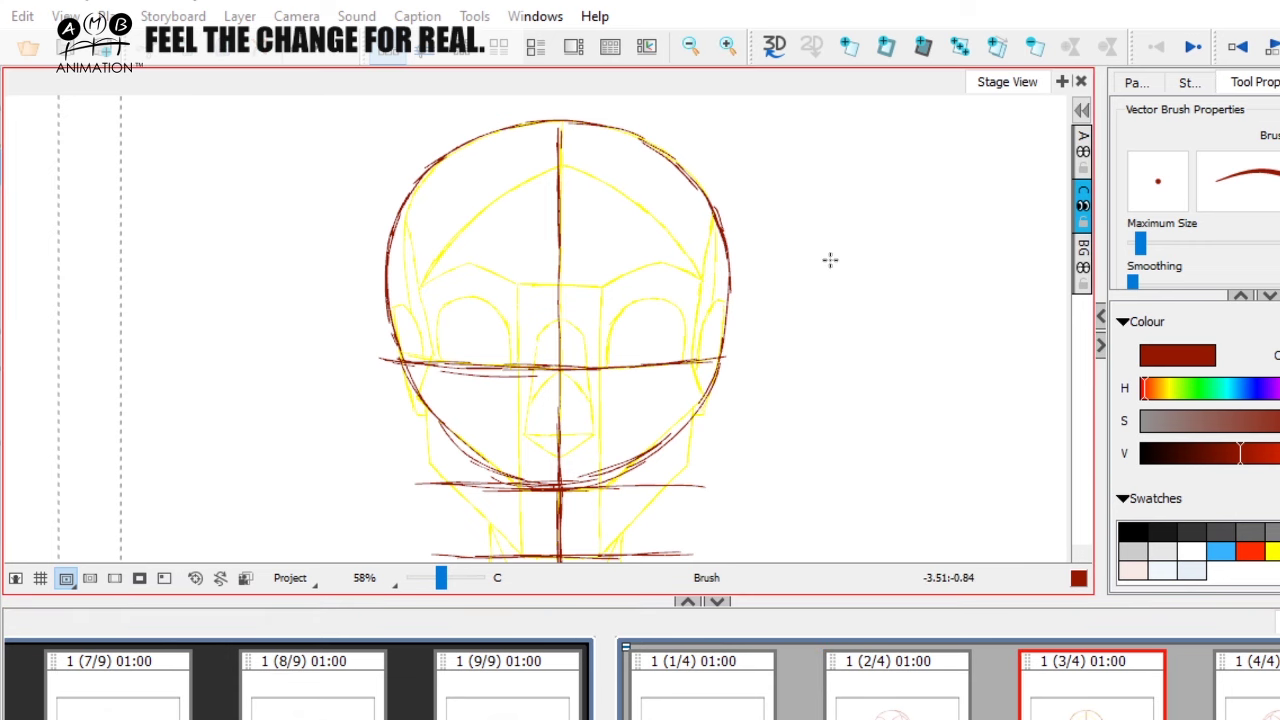
key("f")
key("g")
mouse_move(452, 282)
left_mouse_down()
mouse_move(445, 305)
mouse_move(470, 274)
left_mouse_up()
mouse_move(656, 308)
left_mouse_down()
mouse_move(638, 384)
mouse_move(612, 330)
left_mouse_up()
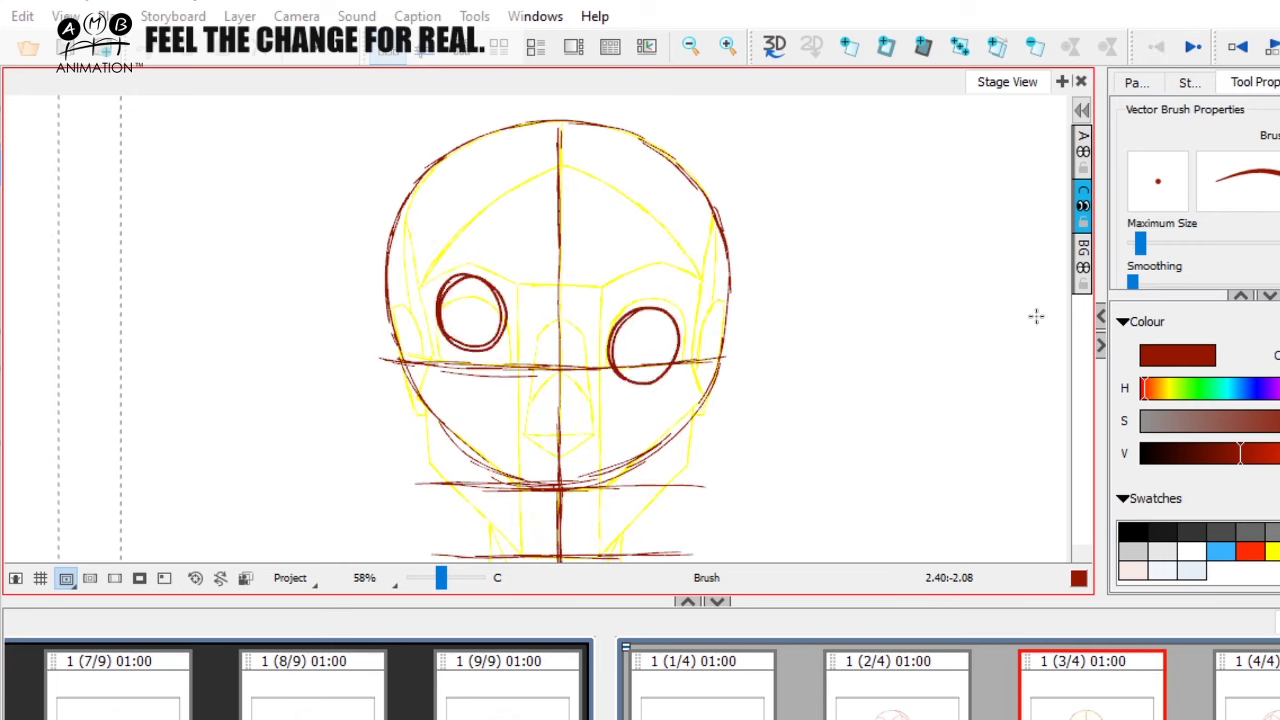
key("ctrl+z")
key("ctrl+z")
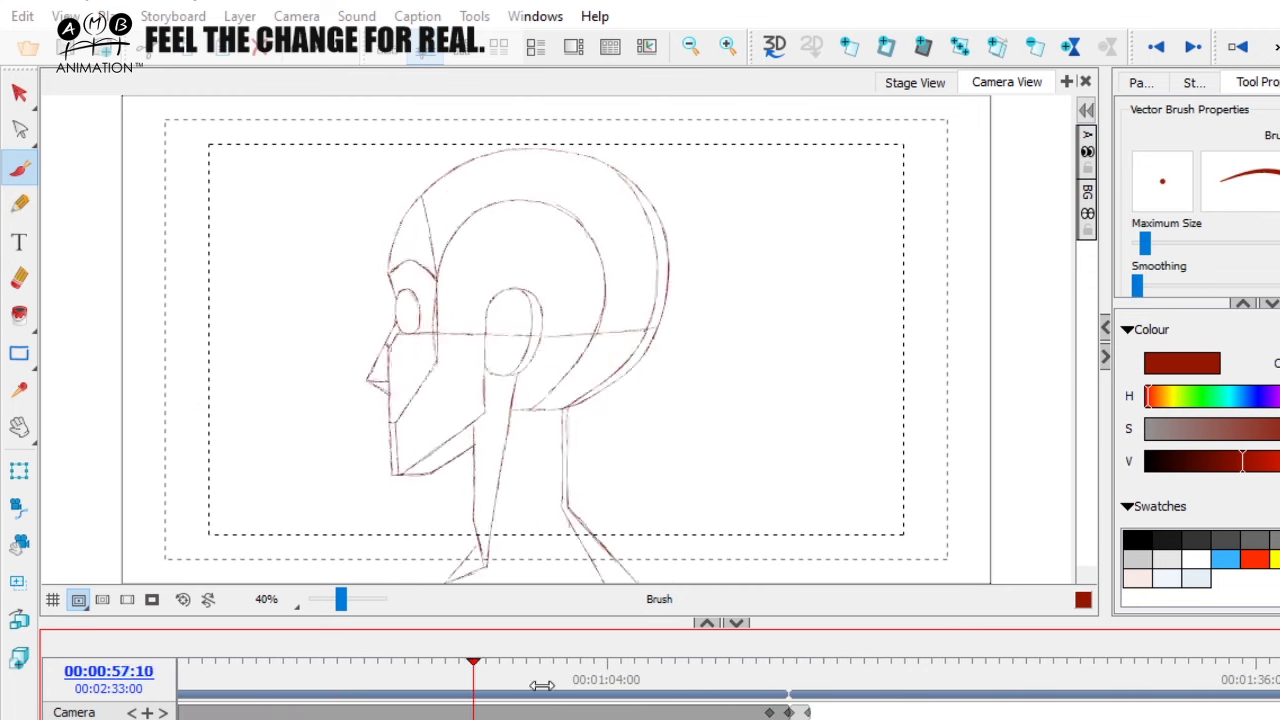
Scrub the finished head-turn timeline to review the profile and back views of the head
mouse_move(542, 685)
left_mouse_down()
mouse_move(169, 685)
mouse_move(1257, 683)
mouse_move(1177, 683)
left_mouse_up()
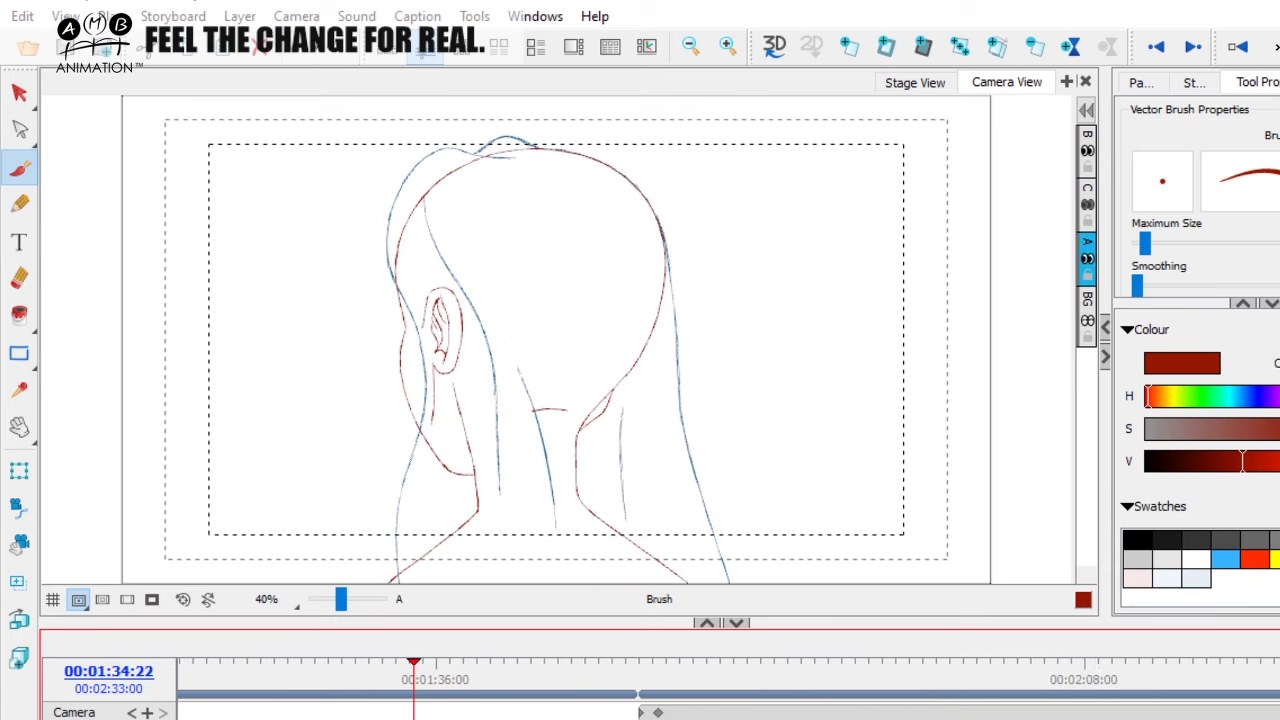
mouse_move(636, 682)
left_mouse_down()
mouse_move(960, 668)
mouse_move(689, 684)
mouse_move(1223, 684)
mouse_move(1185, 678)
left_mouse_up()
scroll(728, 700, "right", 3)
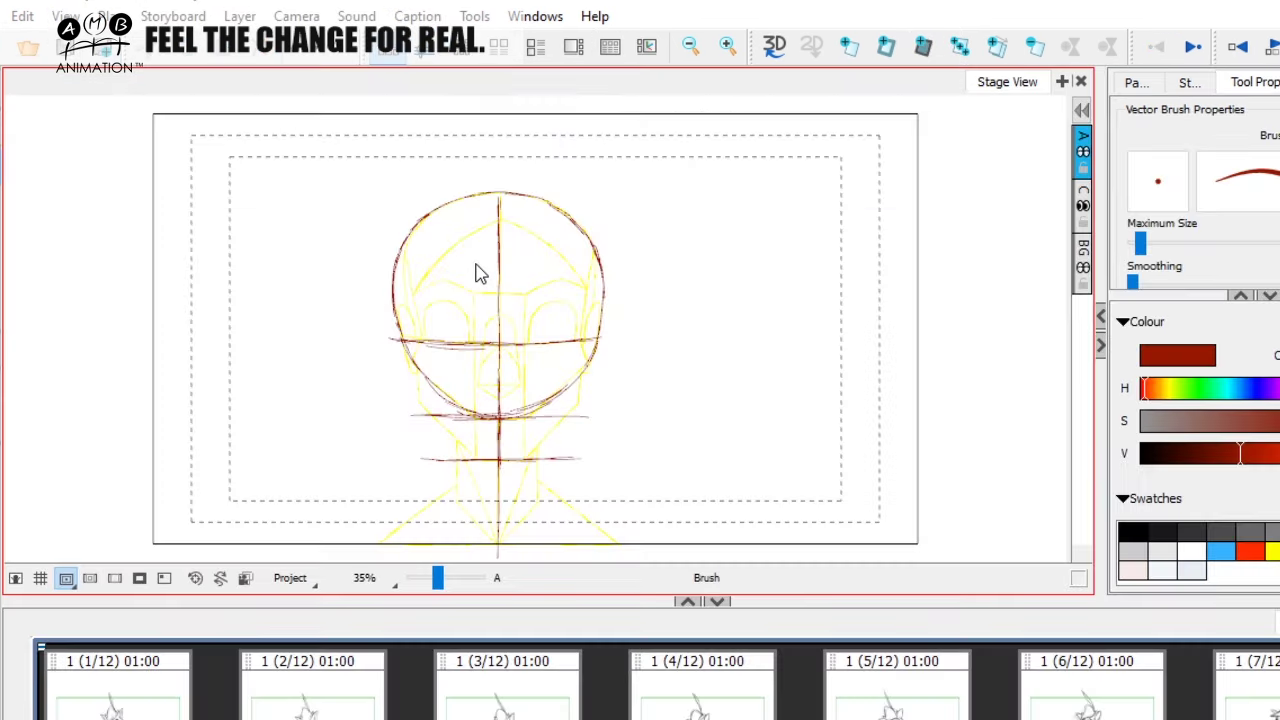
Try a long straight line across the whole front-view face along the eye line and undo it
key("g")
left_click_drag(439, 581, 447, 582)
key("space")
left_click_drag(557, 458, 712, 469)
left_click_drag(857, 363, 879, 359)
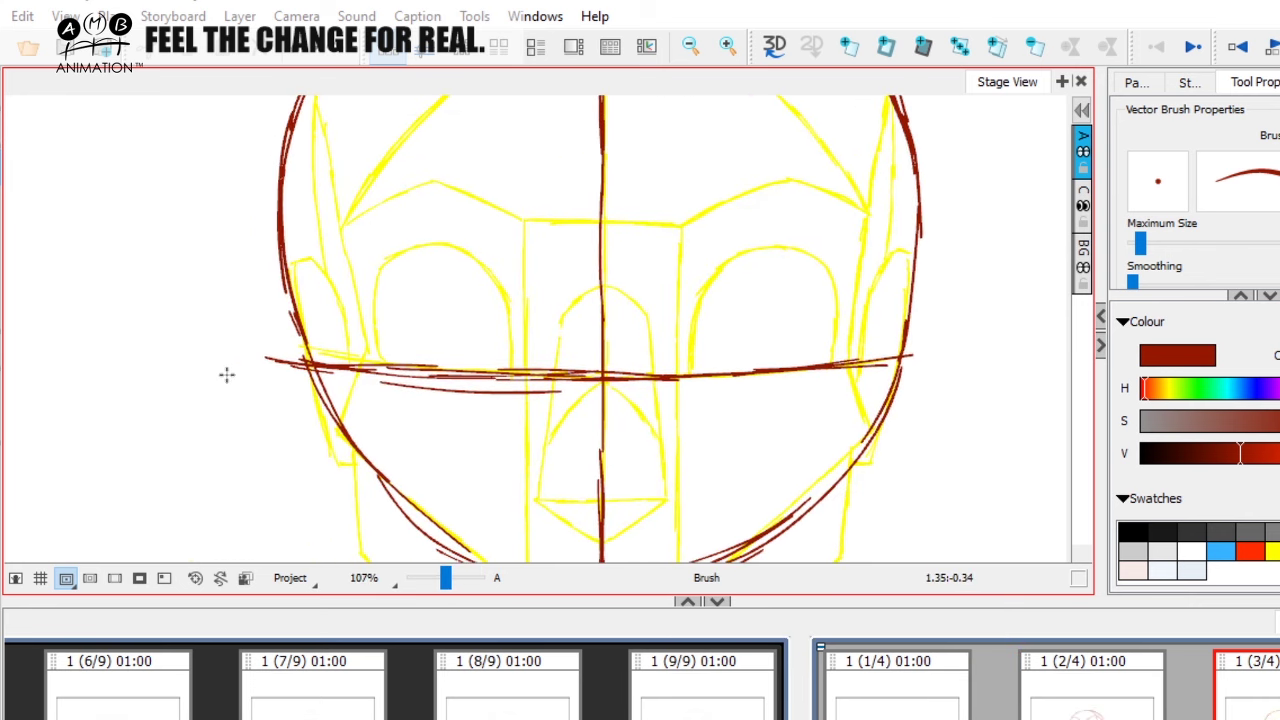
mouse_move(176, 358)
left_mouse_down()
mouse_move(300, 370)
mouse_move(1022, 365)
left_mouse_up()
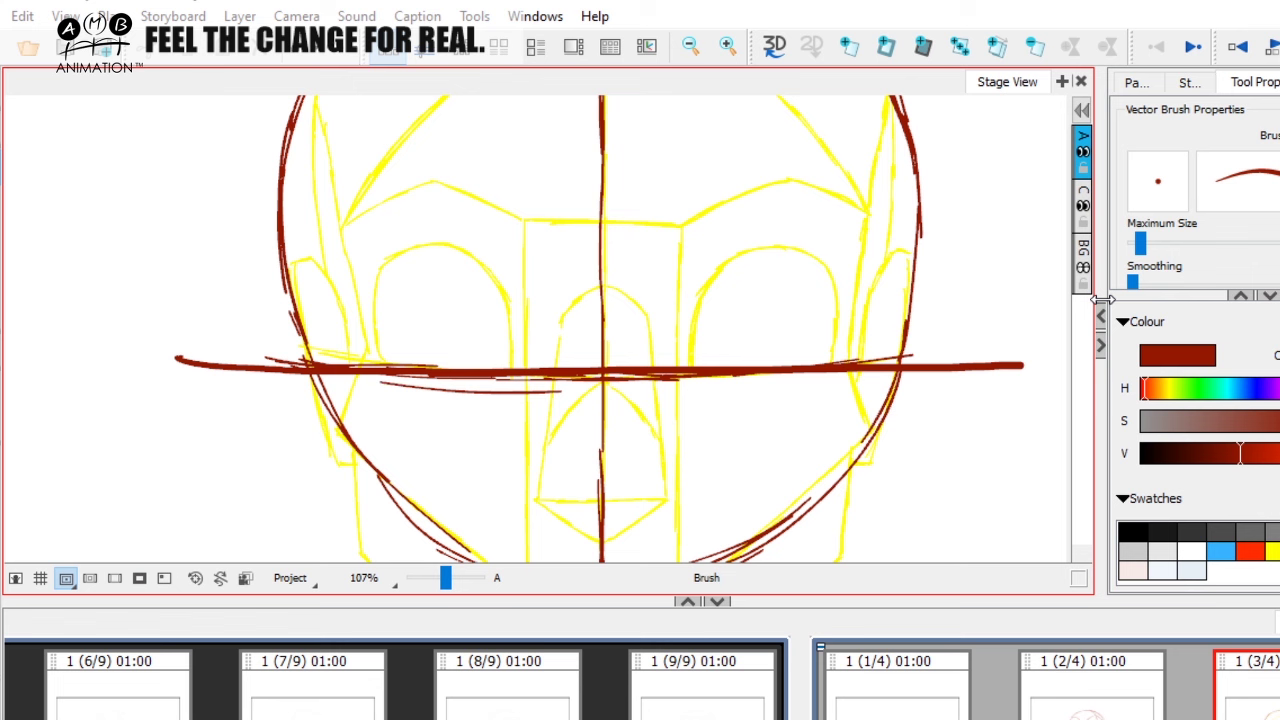
key("ctrl+z")
Compare the eye line and centre line of the front view with both three-quarter head panels
left_click_drag(447, 581, 441, 583)
key("space")
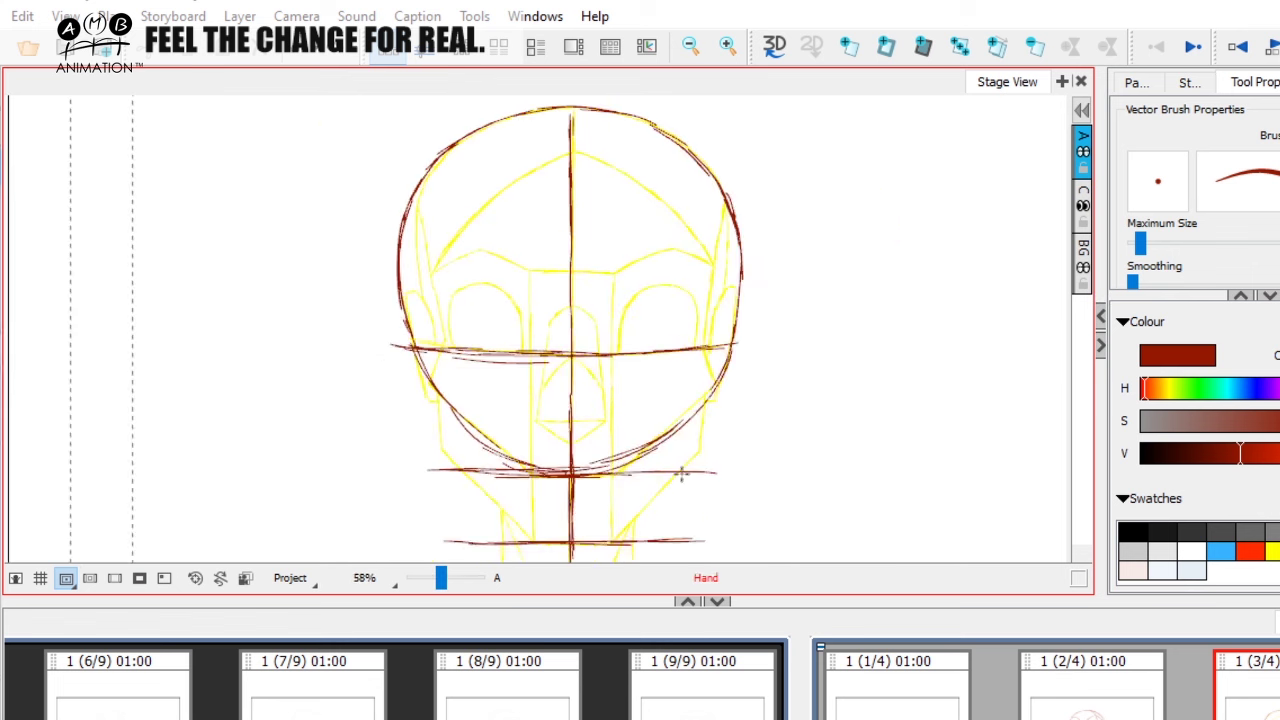
left_click_drag(760, 440, 691, 444)
key("f")
key("g")
left_click_drag(441, 579, 444, 578)
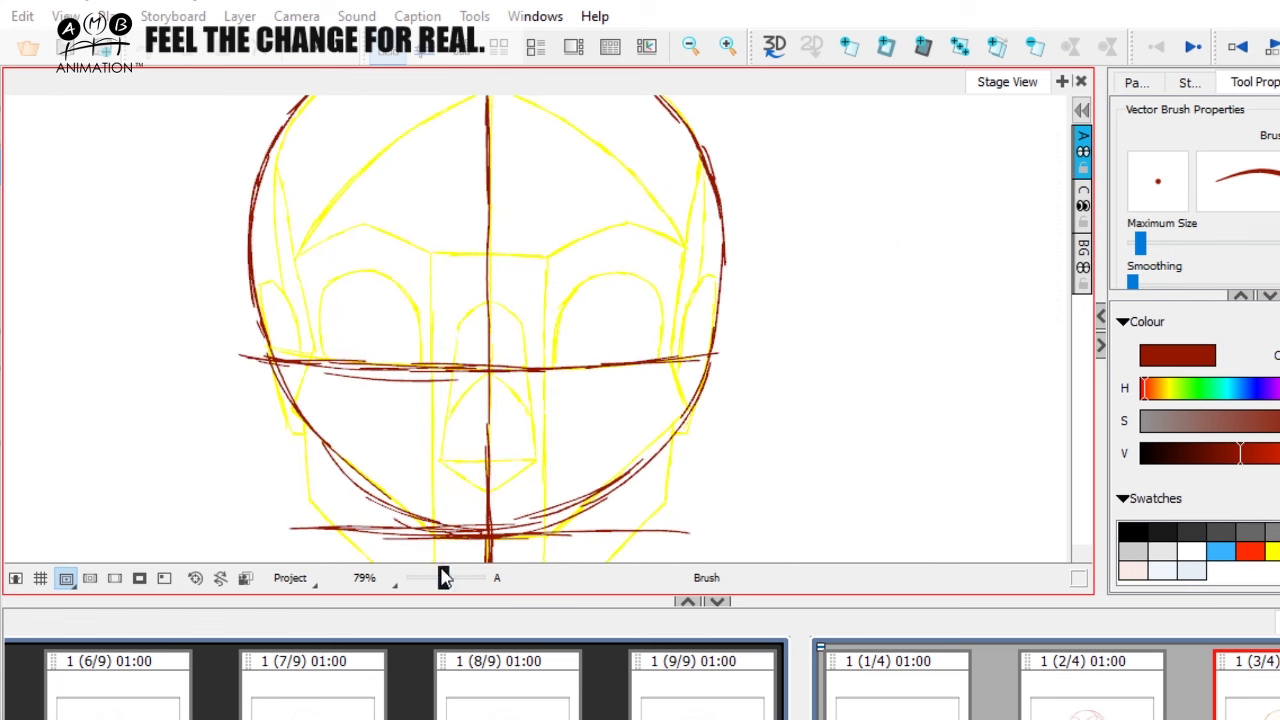
key("space")
left_click_drag(491, 466, 533, 472)
key("f")
key("Right")
key("Left")
key("Right")
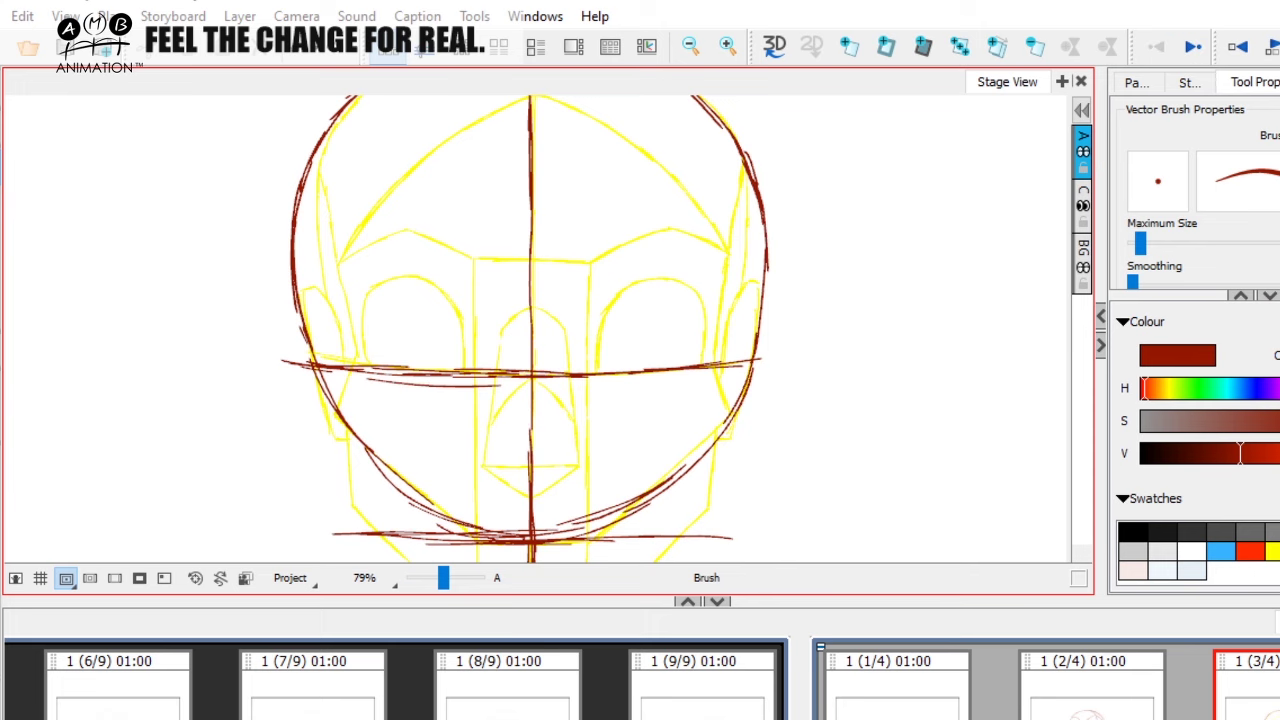
left_click(1245, 700)
left_click(1240, 700)
left_click(1085, 700)
left_click(895, 700)
left_click(1235, 705)
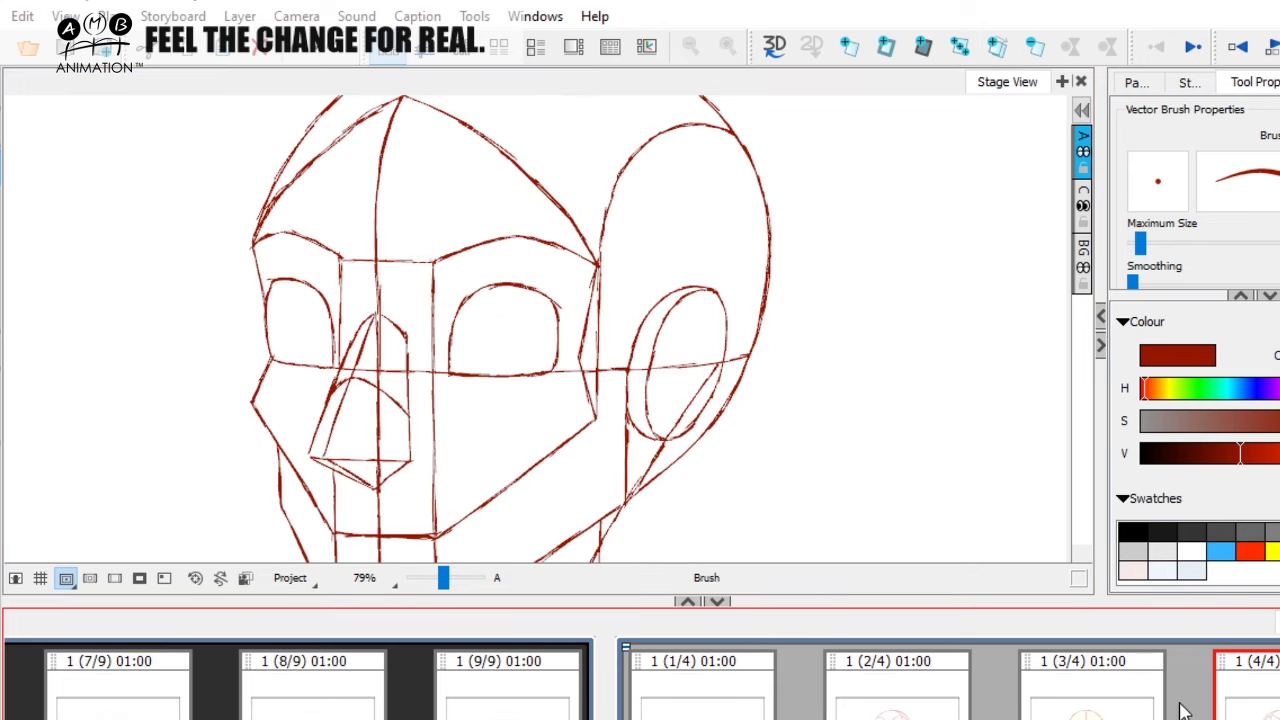
left_click(900, 705)
key("Right")
key("Left")
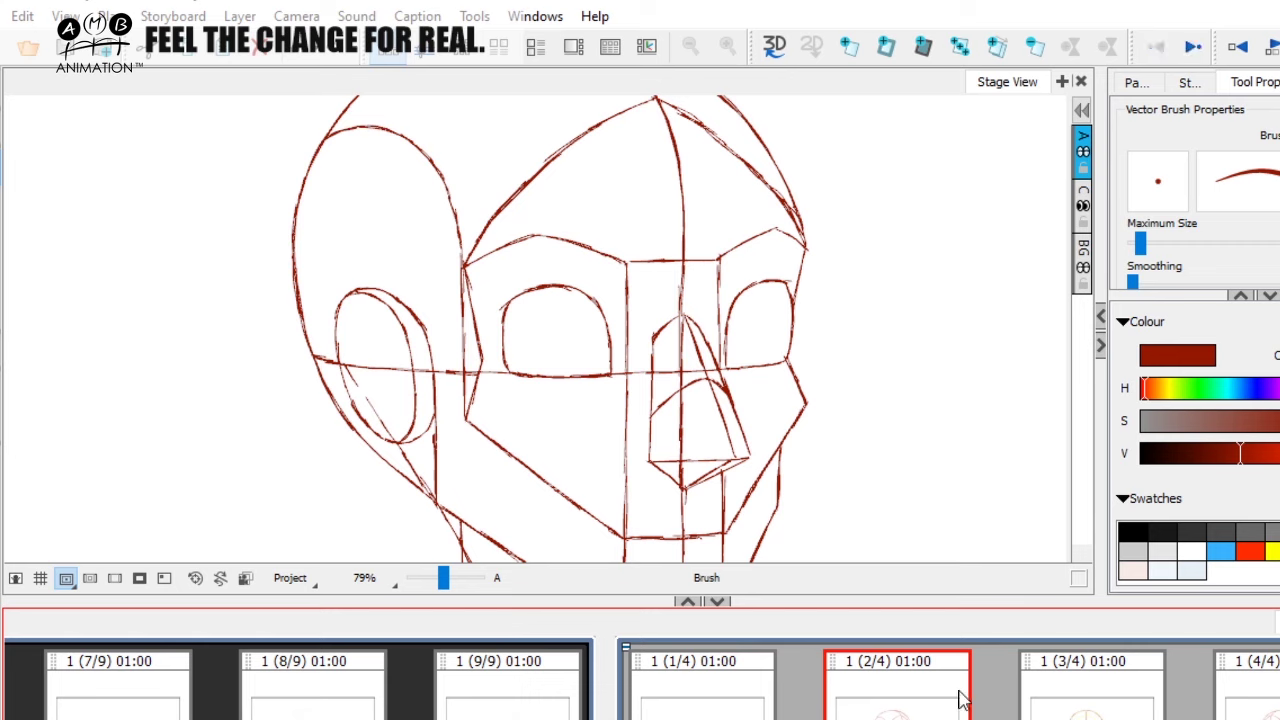
left_click(1256, 694)
left_click(1040, 656)
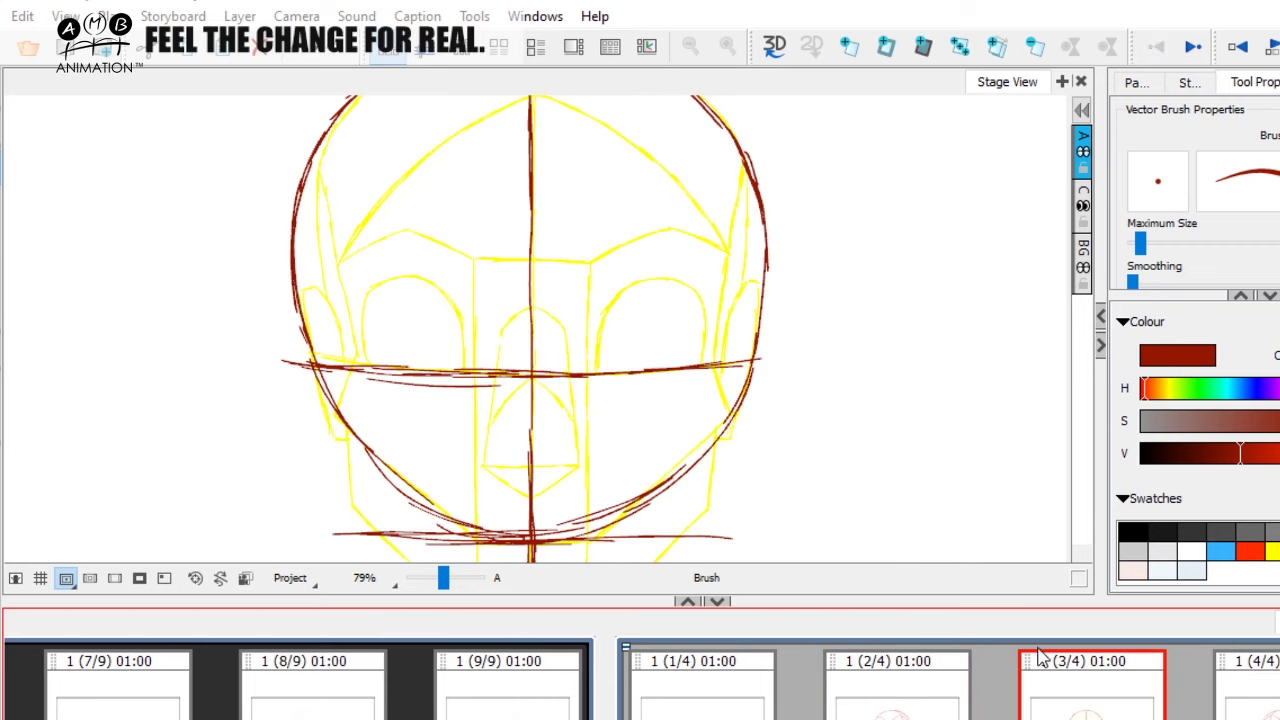
Try an eye-width arc over the nose bridge on the three-quarter head in panel 2/4 and undo it
left_click_drag(443, 578, 443, 577)
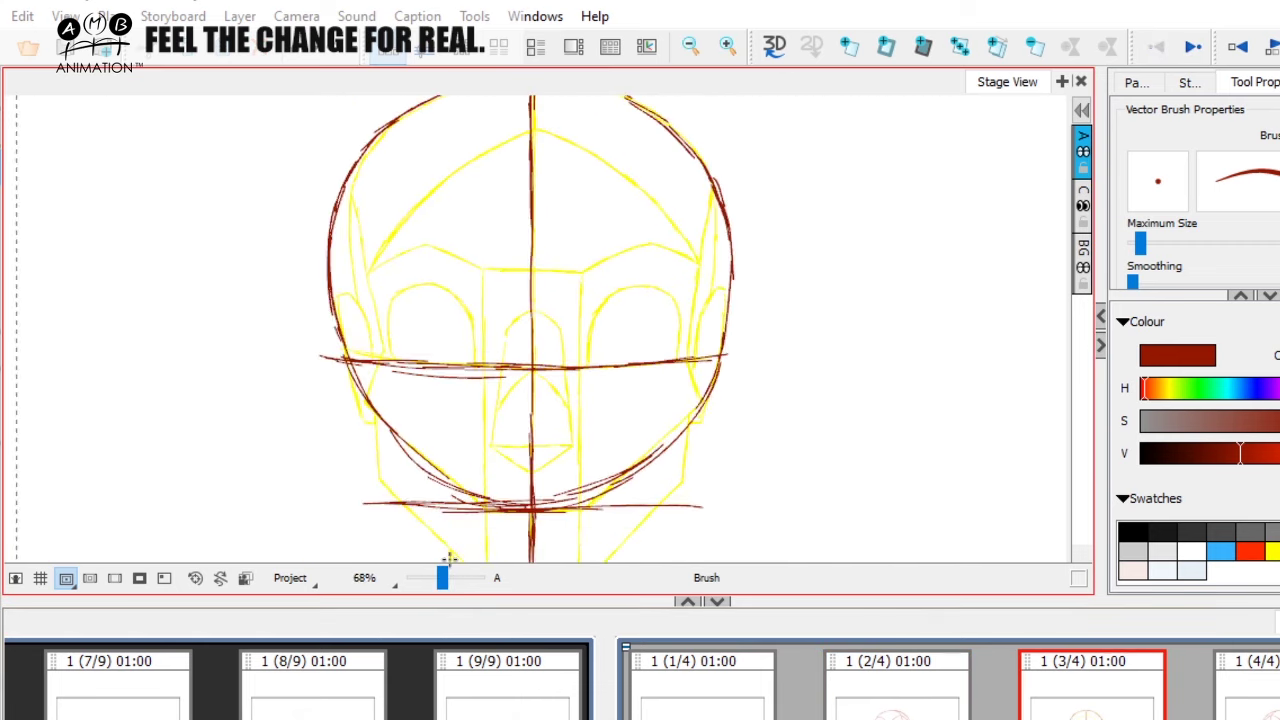
key("f")
key("g")
key("f")
key("g")
key("comma")
key("period")
key("comma")
mouse_move(618, 352)
left_mouse_down()
mouse_move(650, 314)
mouse_move(700, 364)
left_mouse_up()
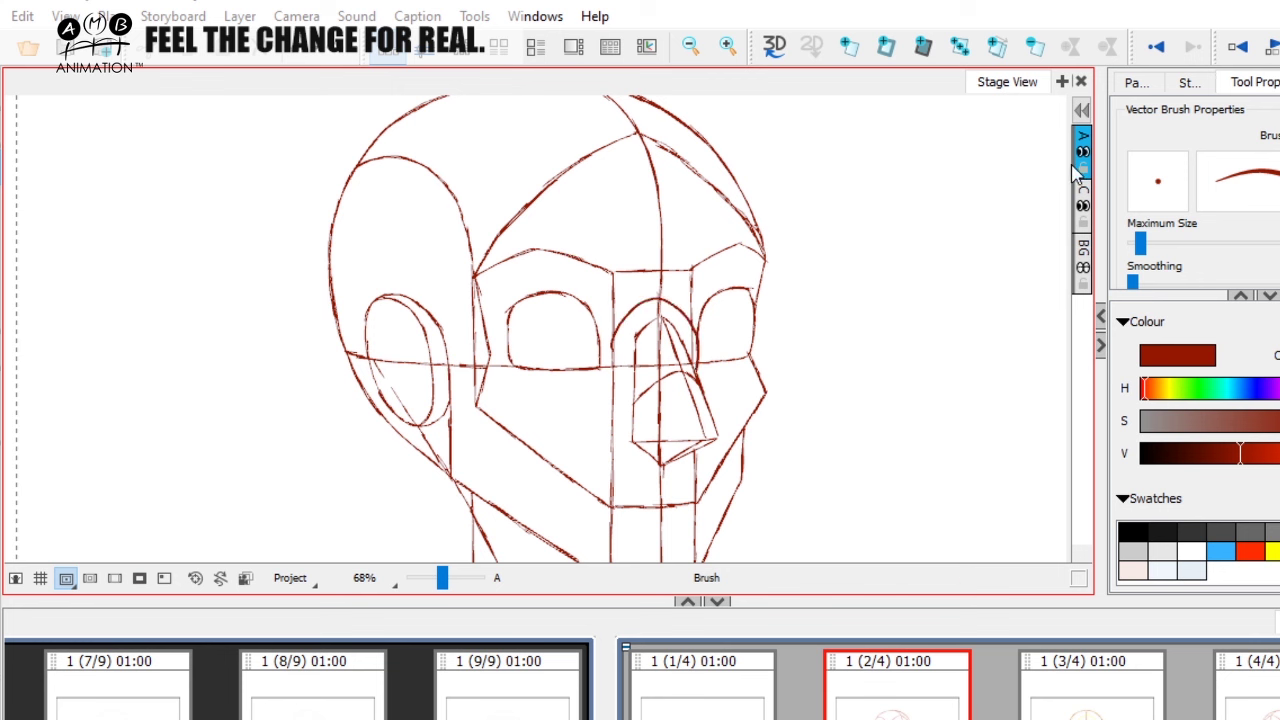
key("ctrl+z")
On layer A of panel 3/4, draw an eye-width arc over the nose bridge and outline the eye sockets on both sides
key("period")
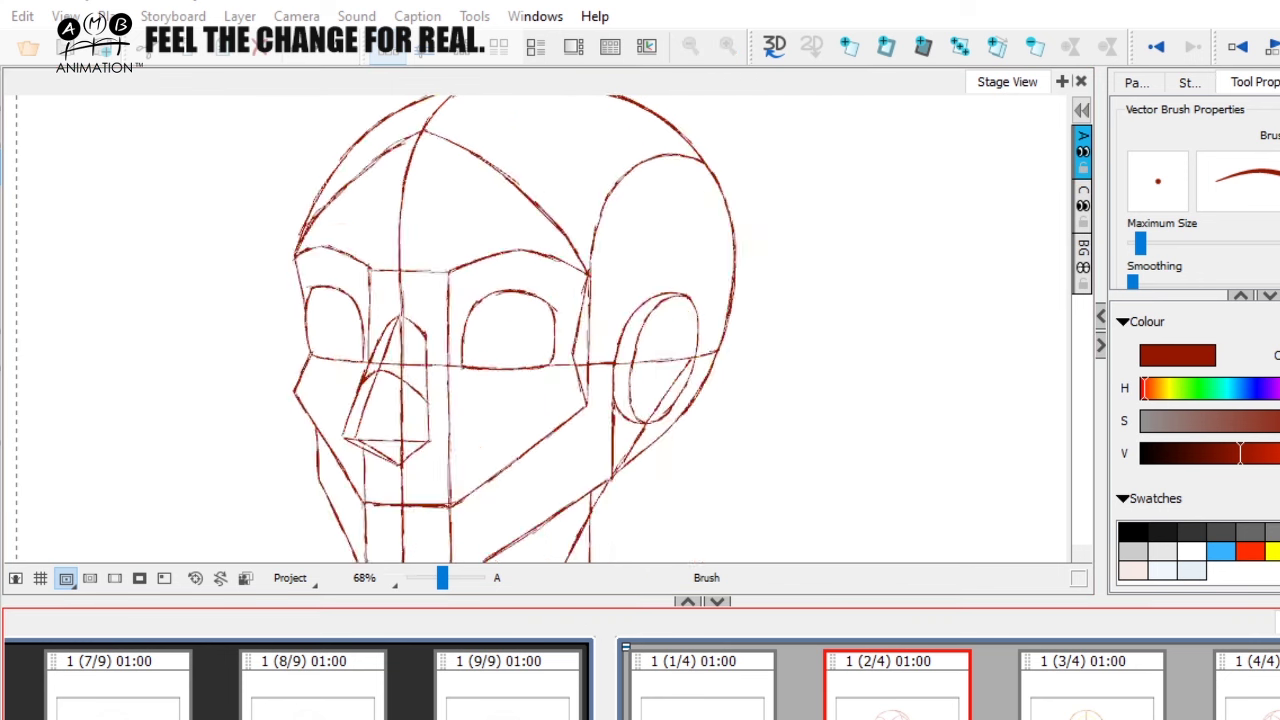
key("comma")
key("period")
key("comma")
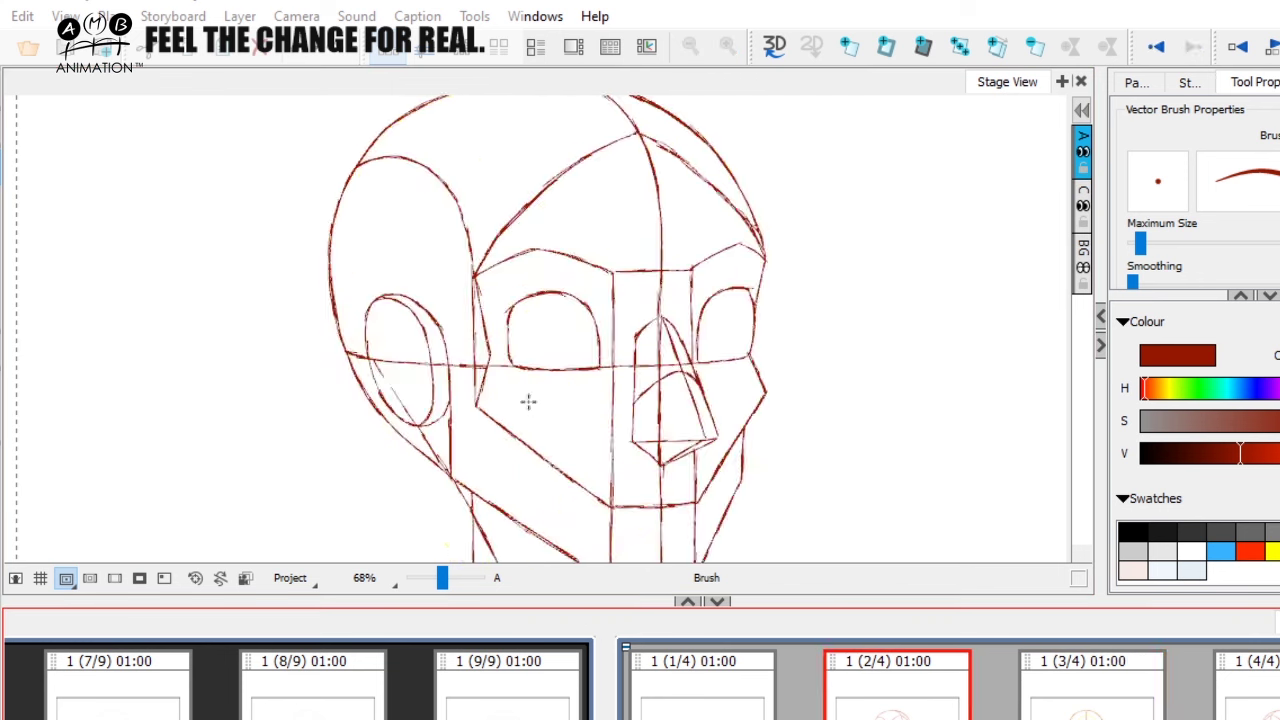
key("period")
mouse_move(481, 358)
left_mouse_down()
mouse_move(514, 312)
mouse_move(573, 317)
left_mouse_up()
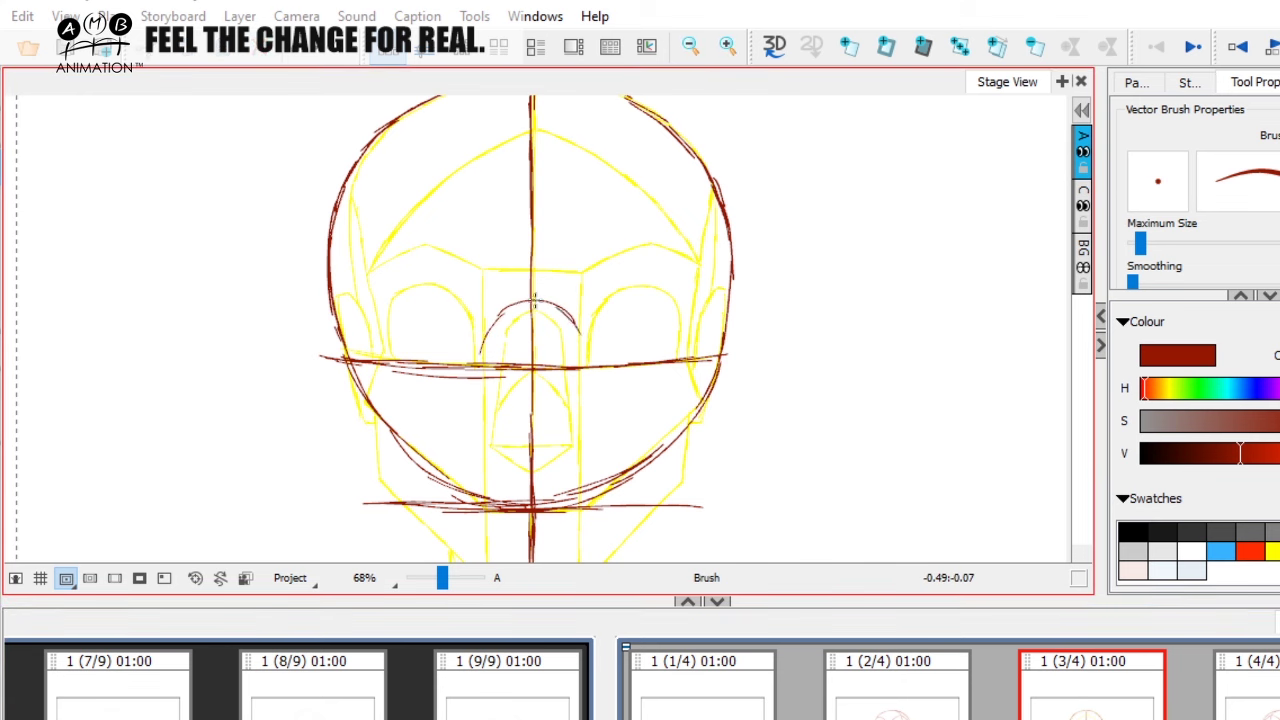
left_click_drag(487, 351, 580, 336)
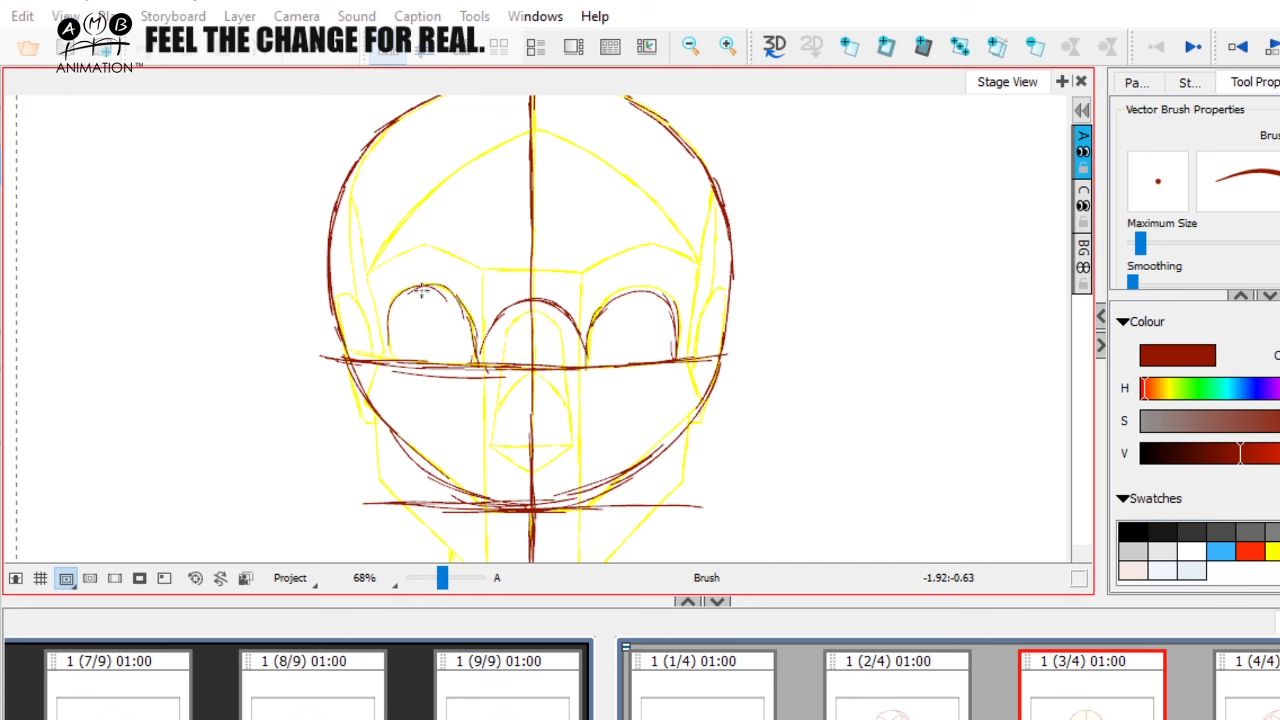
Redraw the left front-view eye socket with a firmer, slightly narrower outline, checking it against the three-quarter panels
left_click(896, 685)
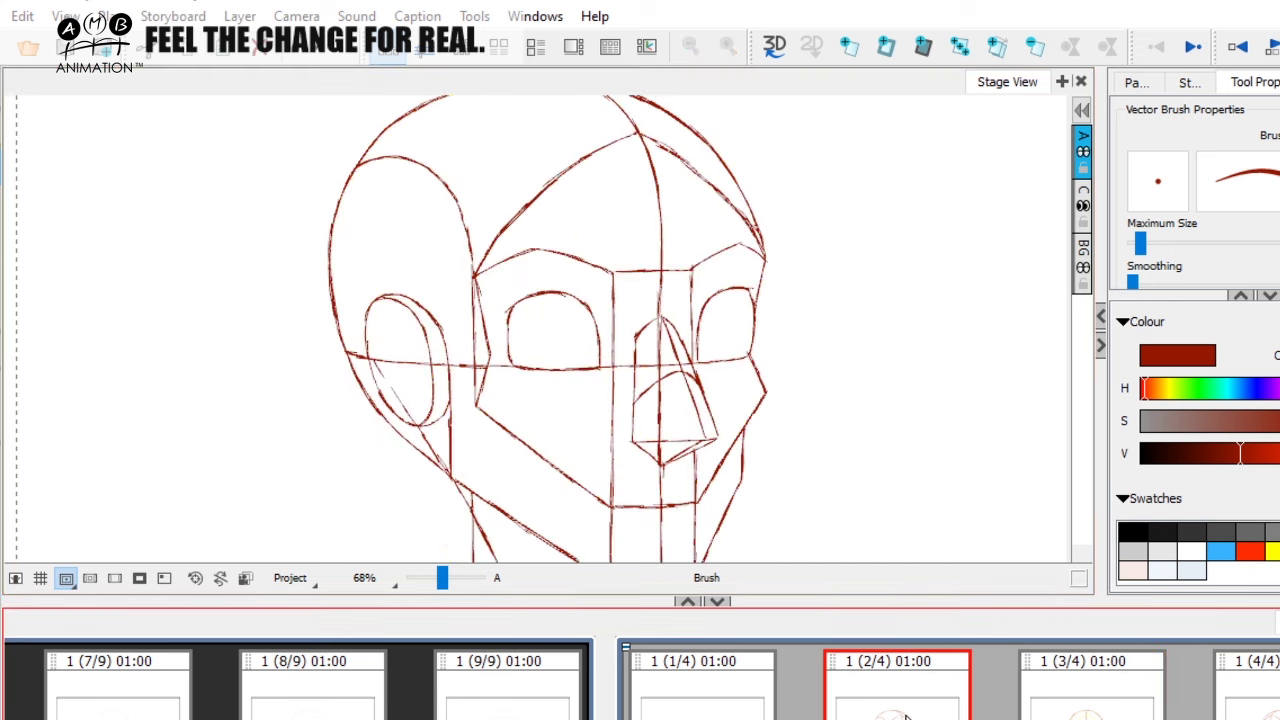
left_click(1091, 685)
left_click(1247, 685)
left_click(896, 685)
left_click(448, 582)
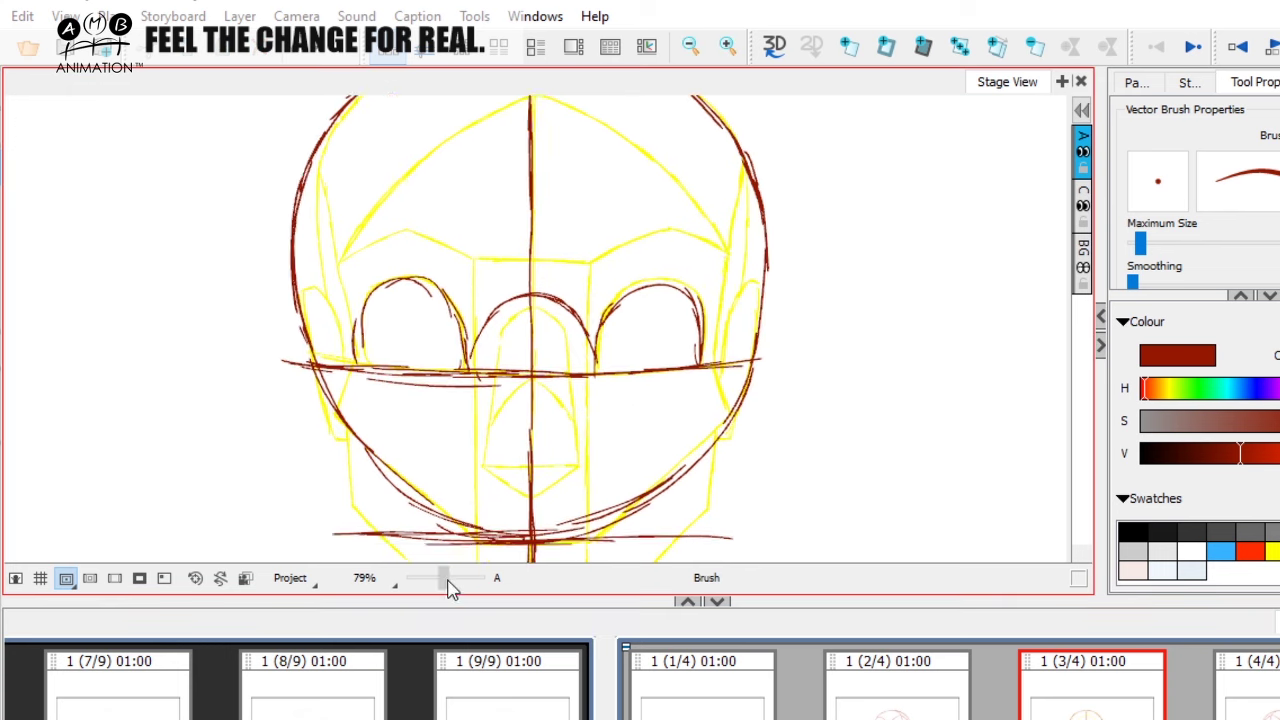
key("space")
left_click_drag(442, 462, 460, 506)
key("f")
key("g")
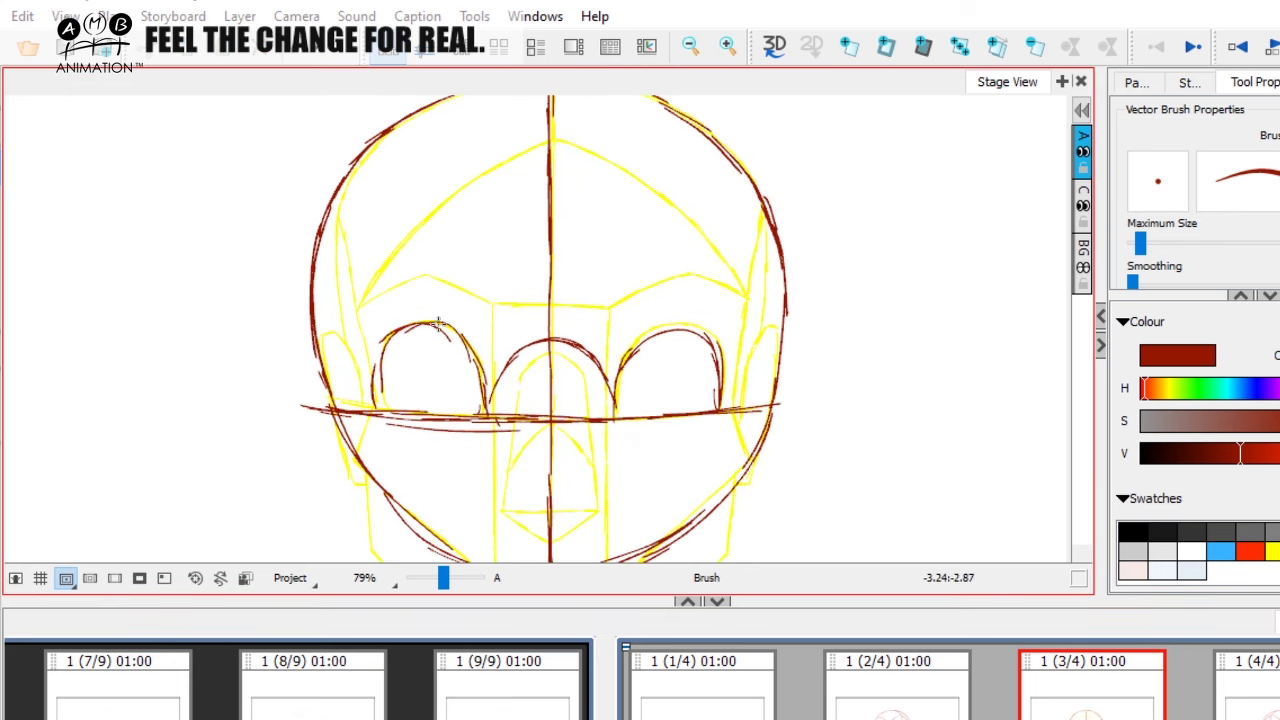
key("f")
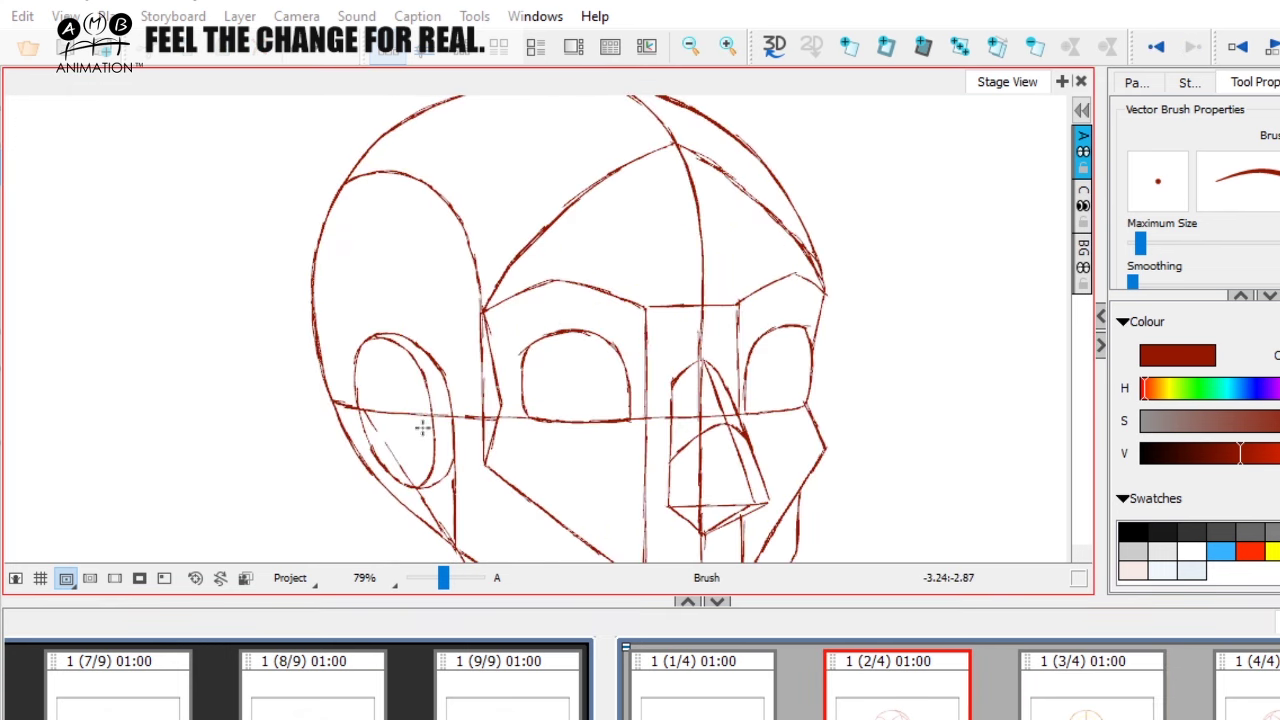
key("g")
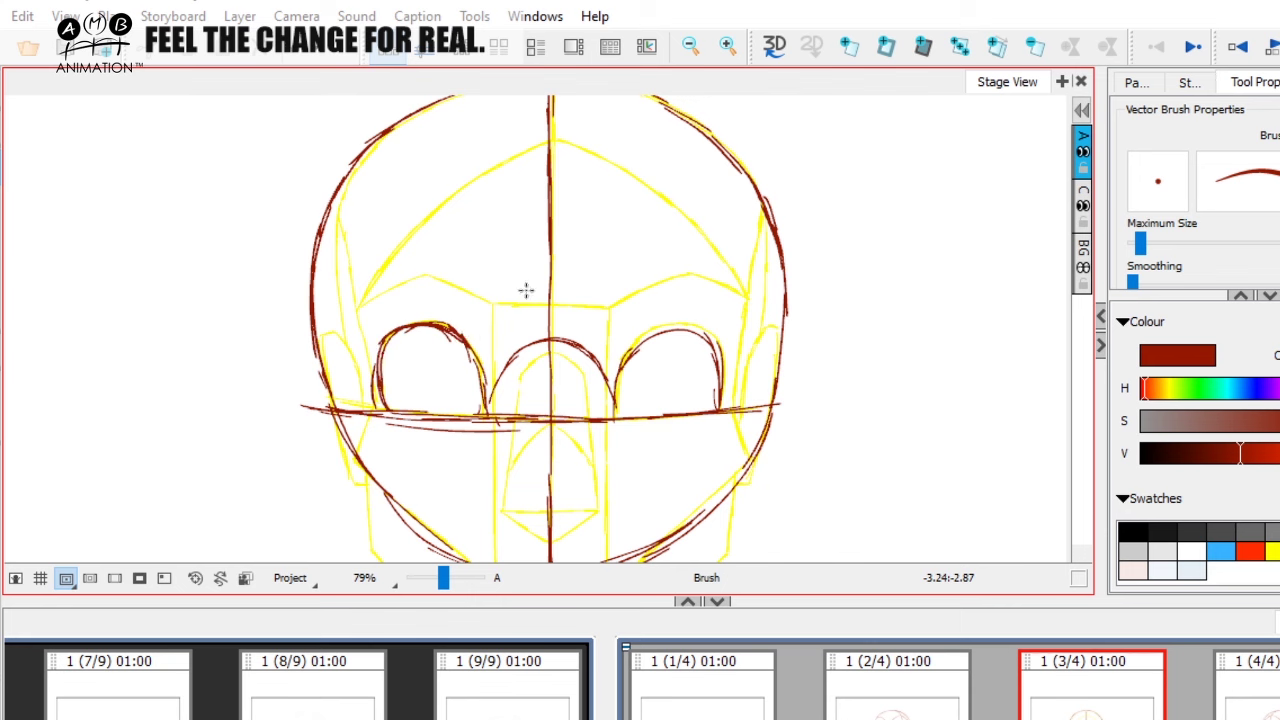
Close the left front-view eye socket along the eye line and retrace the right socket's top arc, checking against panel 2/4
key("Left")
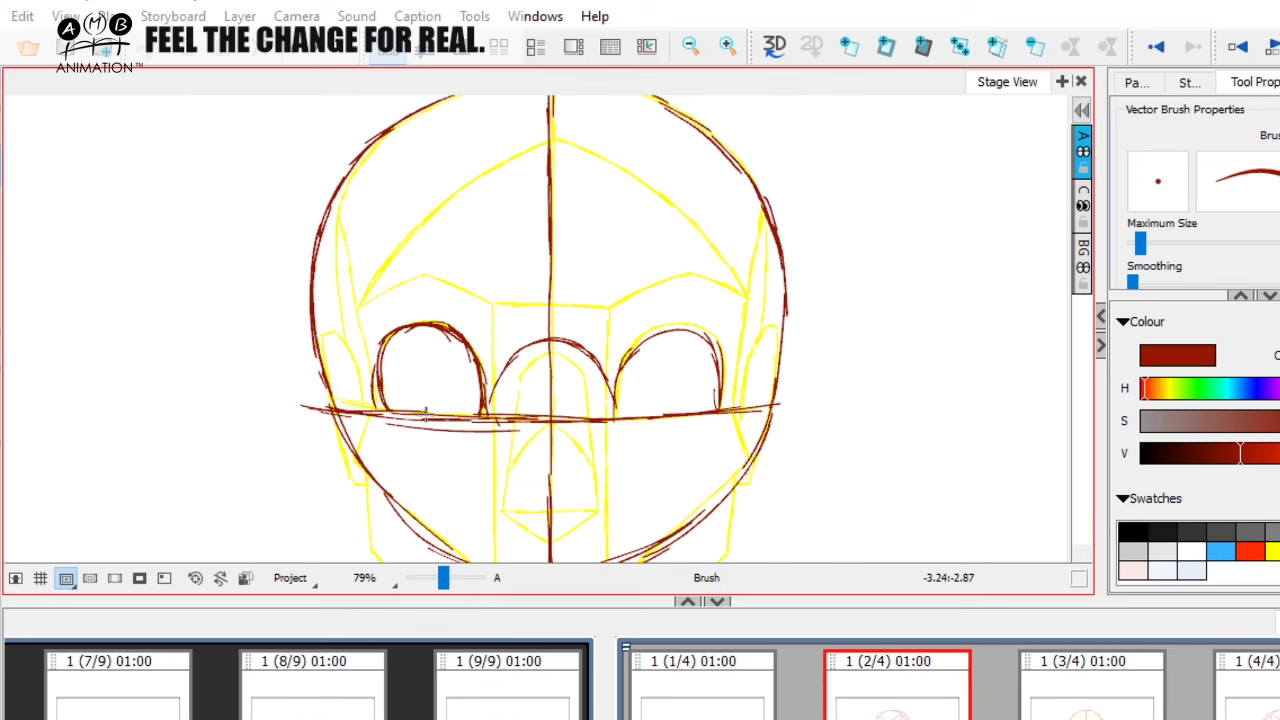
key("Right")
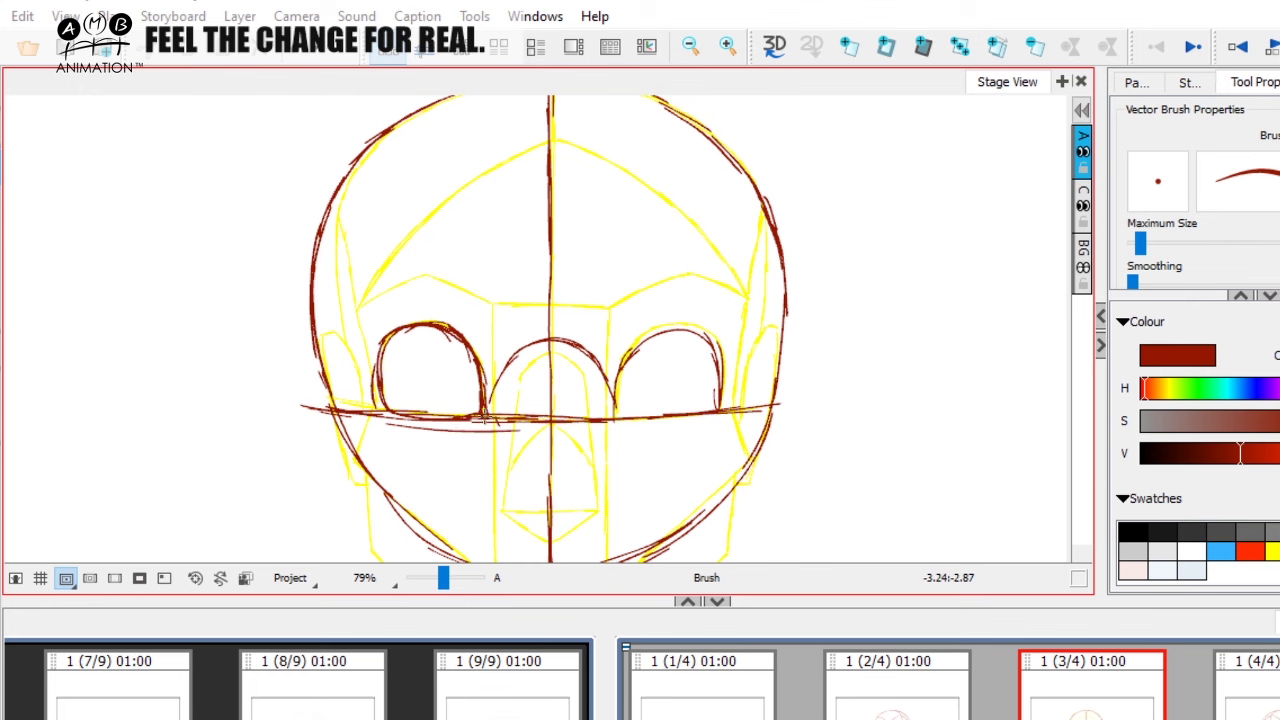
key("Left")
key("Right")
key("Left")
key("Right")
key("Left")
key("Right")
key("Left")
key("Right")
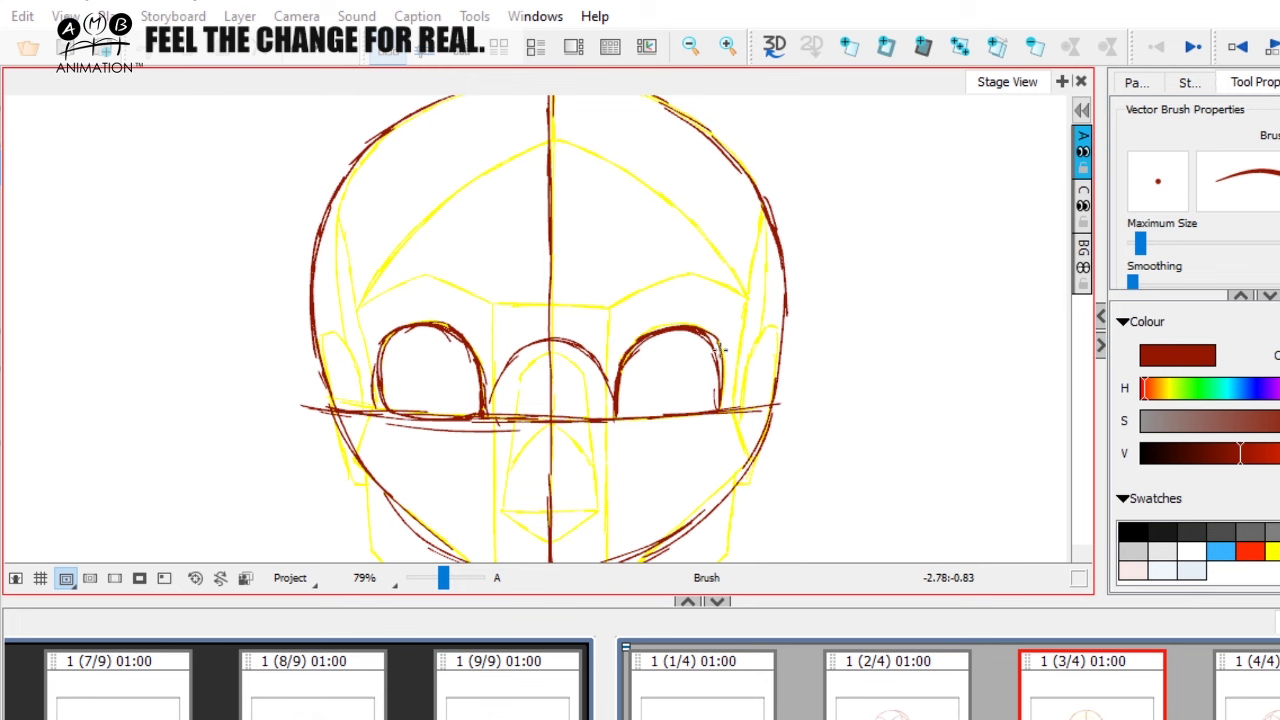
Firm up the outer side of the right front-view eye socket and close its base along the eye line
key("Left")
key("Right")
key("Left")
key("Right")
key("Left")
key("Right")
key("Left")
key("Right")
left_click_drag(627, 418, 712, 403)
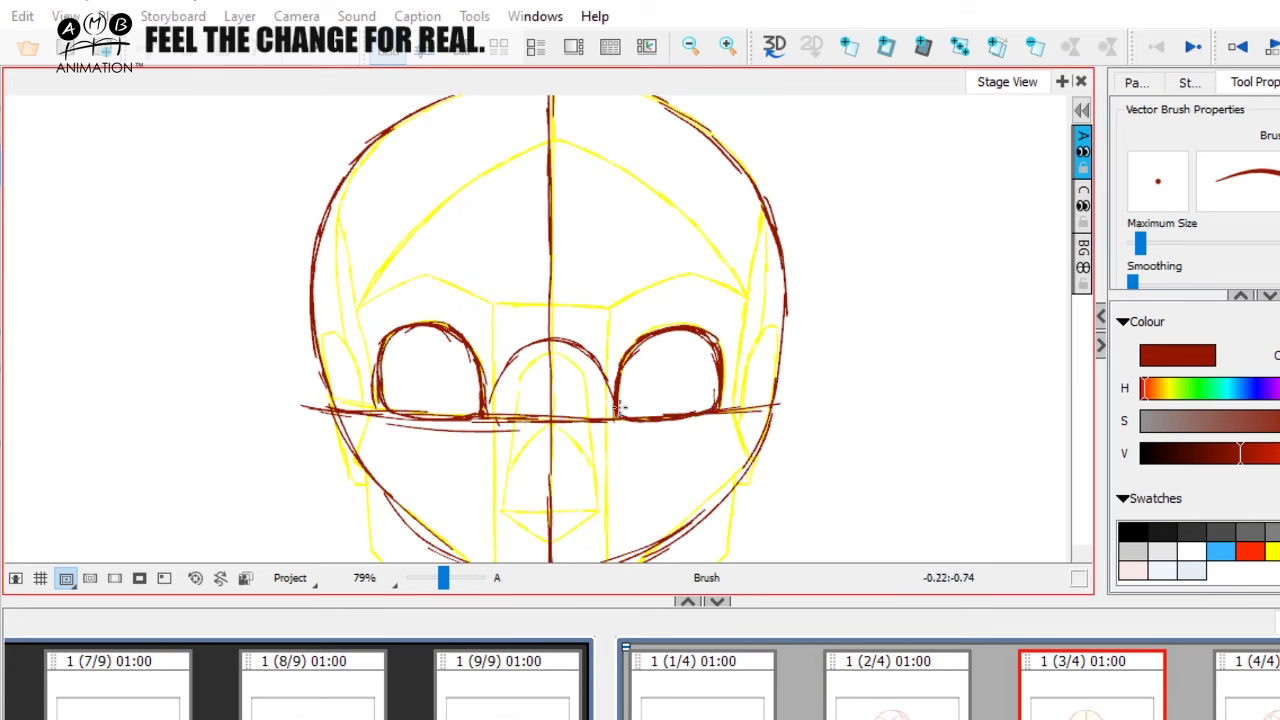
Compare the sockets with the three-quarter head in panel 2/4 and add a second, slightly lower arc over the nose bridge
key("Left")
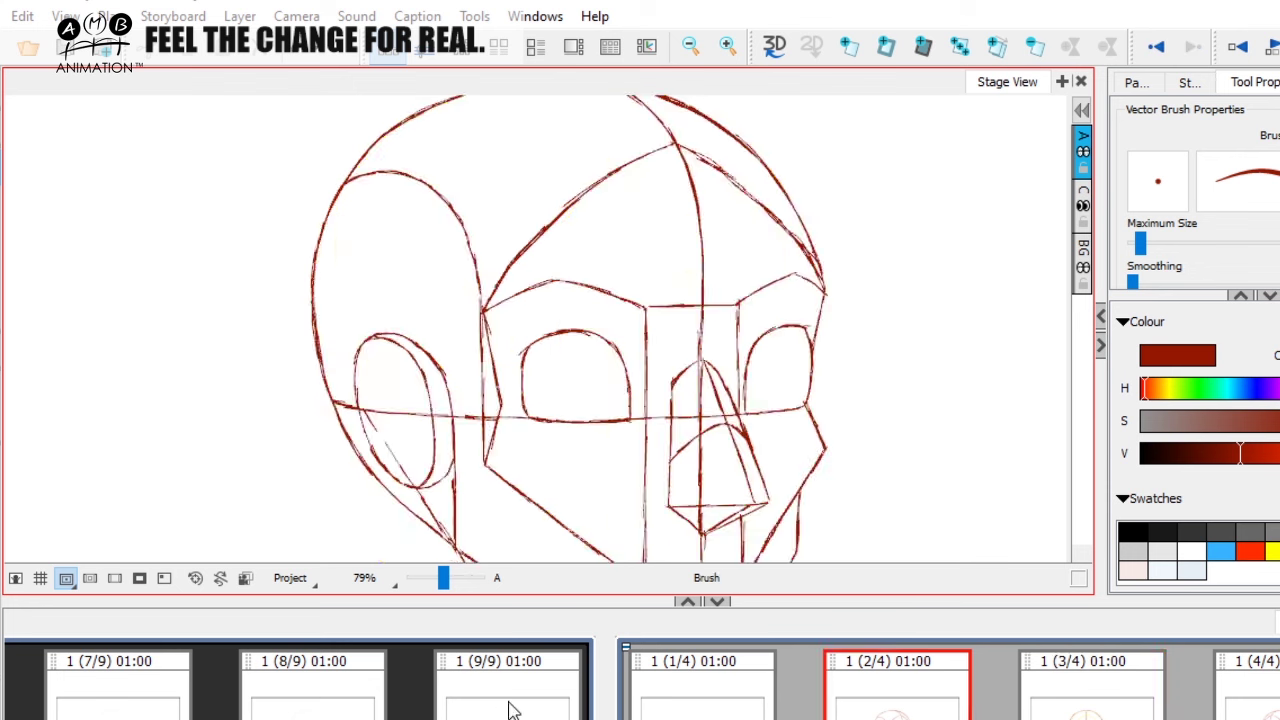
key("Right")
key("Left")
key("Right")
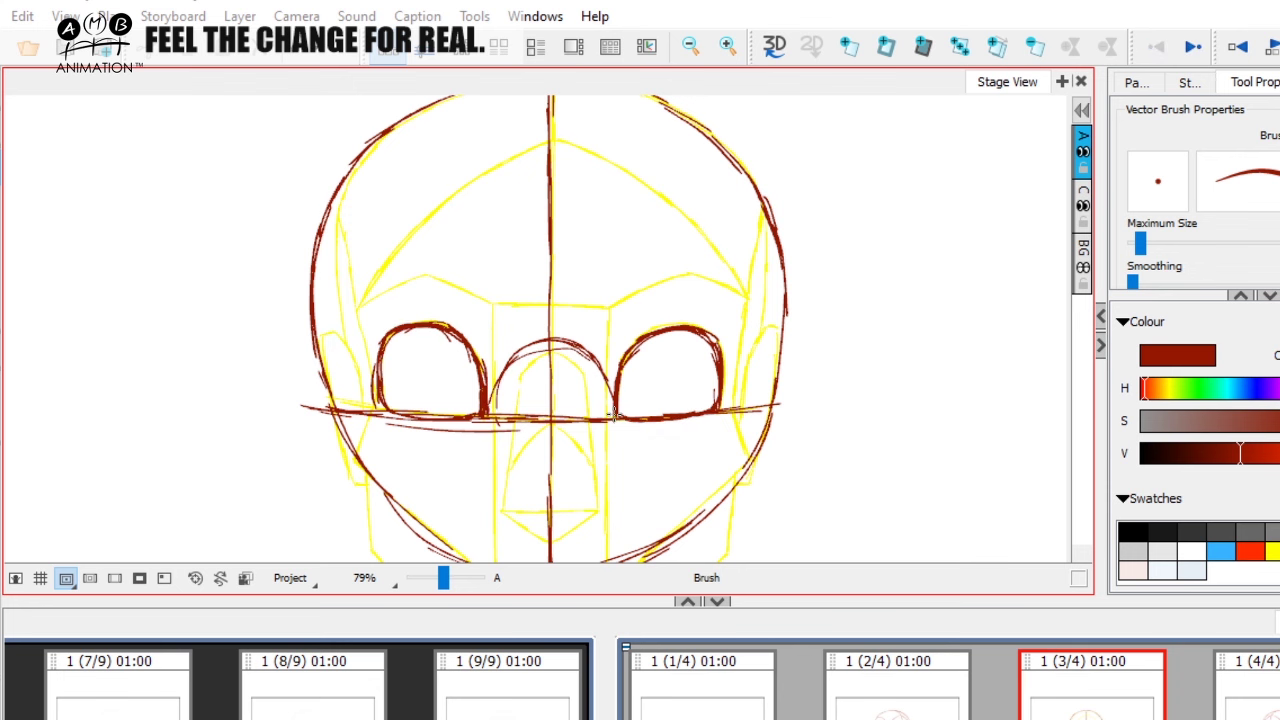
Start two vertical guide lines on the forehead, one above each inner eye corner
left_click_drag(643, 414, 664, 306)
key("Left")
key("Right")
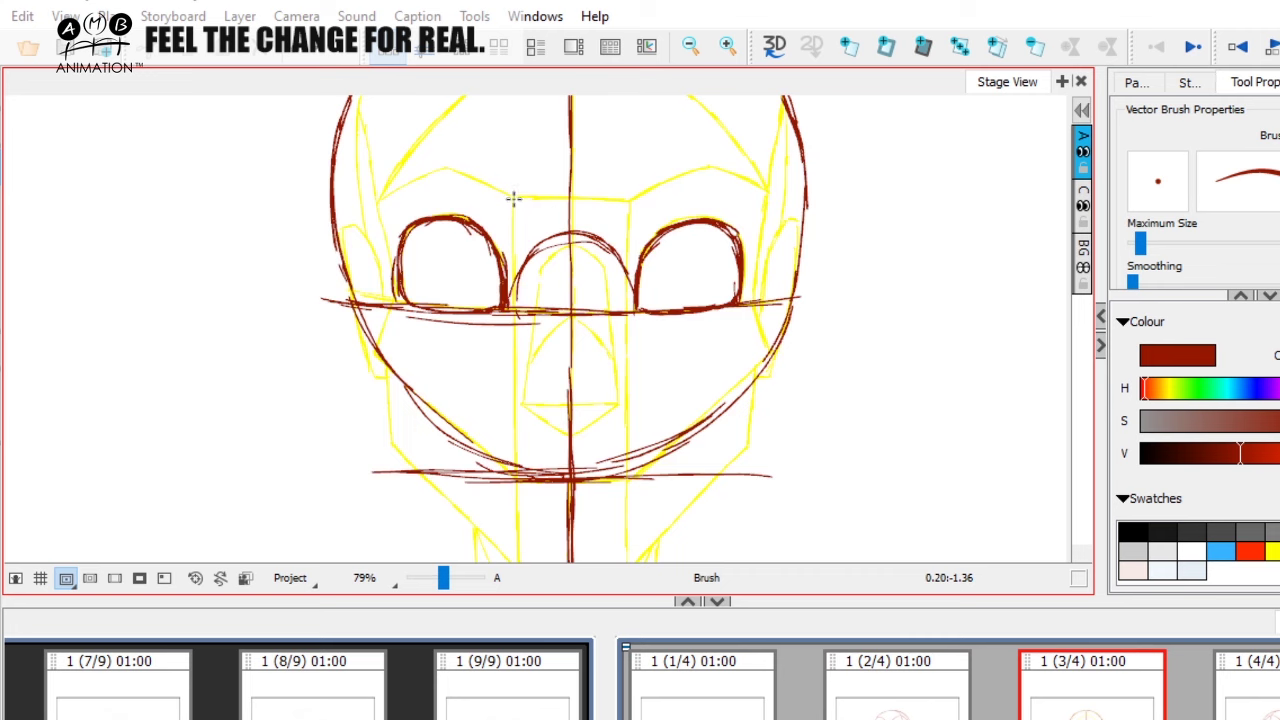
scroll(513, 198, "up", 4)
left_click_drag(506, 195, 506, 264)
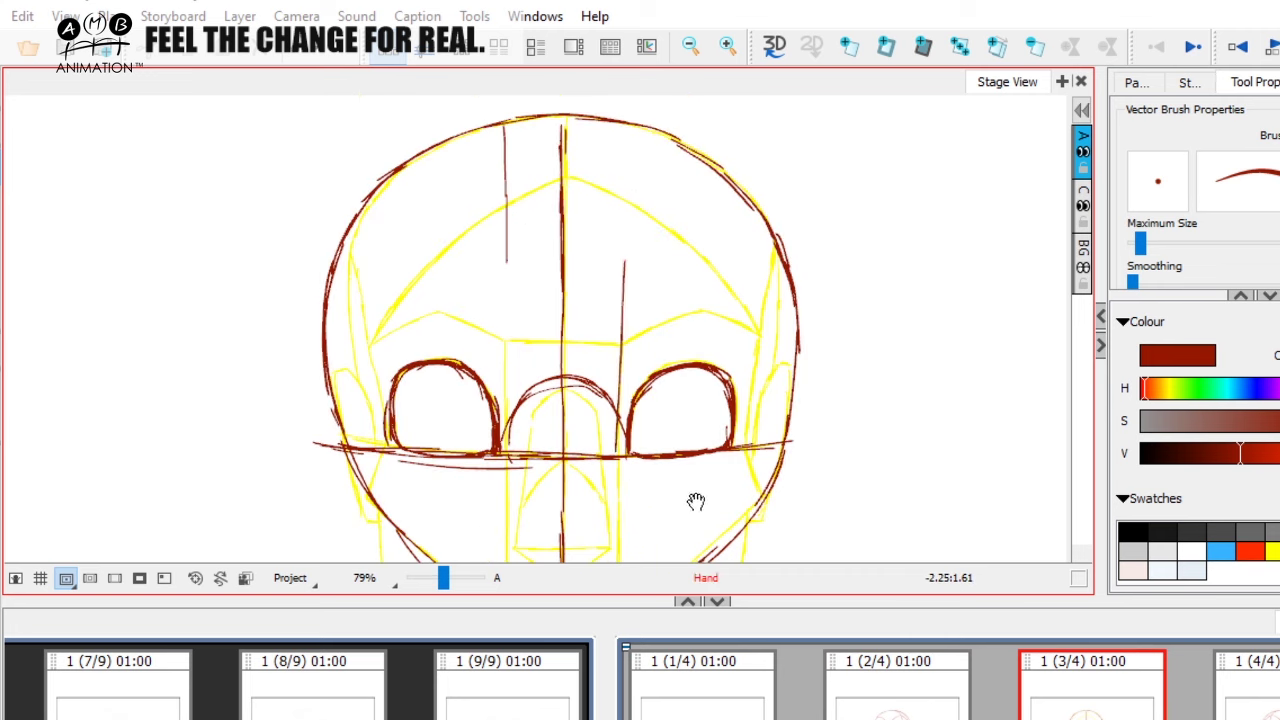
With a blue brush, sketch a T-shaped face opening in the empty area beside the skull
scroll(694, 503, "down", 3)
scroll(914, 474, "right", 5)
key("space")
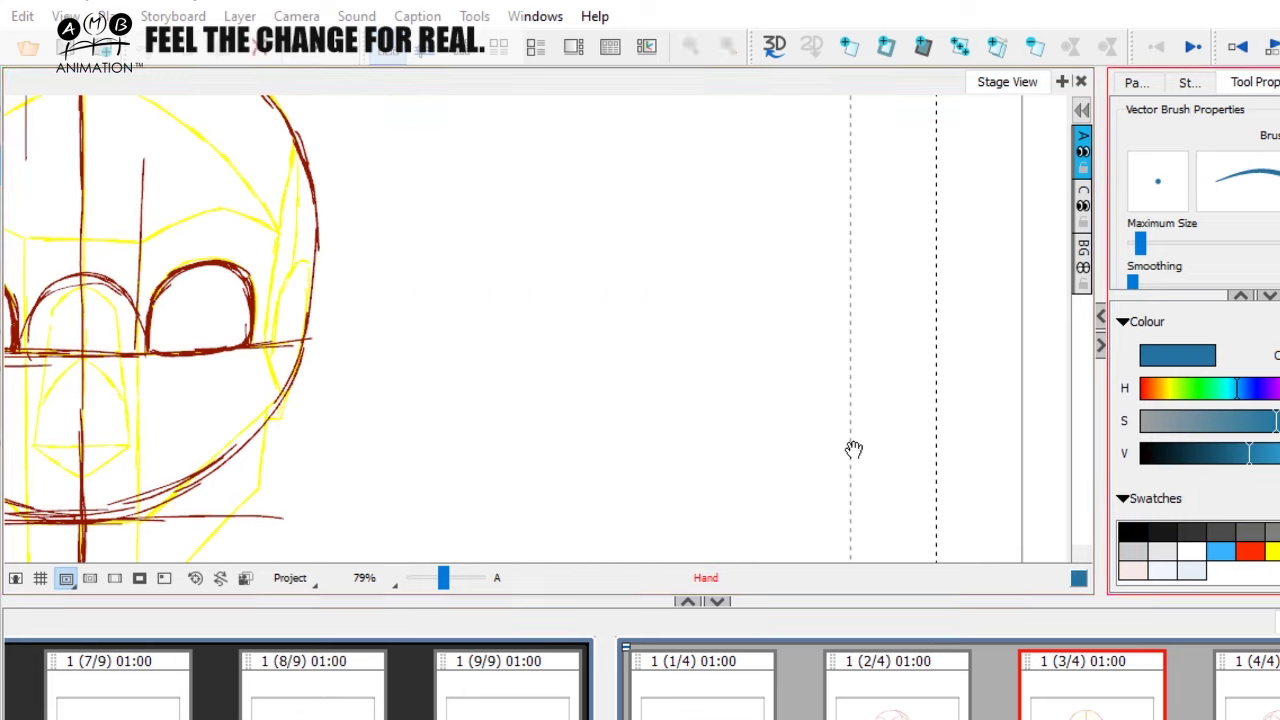
left_click_drag(851, 449, 645, 452)
mouse_move(540, 298)
left_mouse_down()
mouse_move(686, 308)
mouse_move(604, 376)
mouse_move(580, 516)
left_mouse_up()
left_click_drag(697, 306, 695, 408)
left_click_drag(524, 364, 658, 381)
left_click_drag(560, 378, 552, 522)
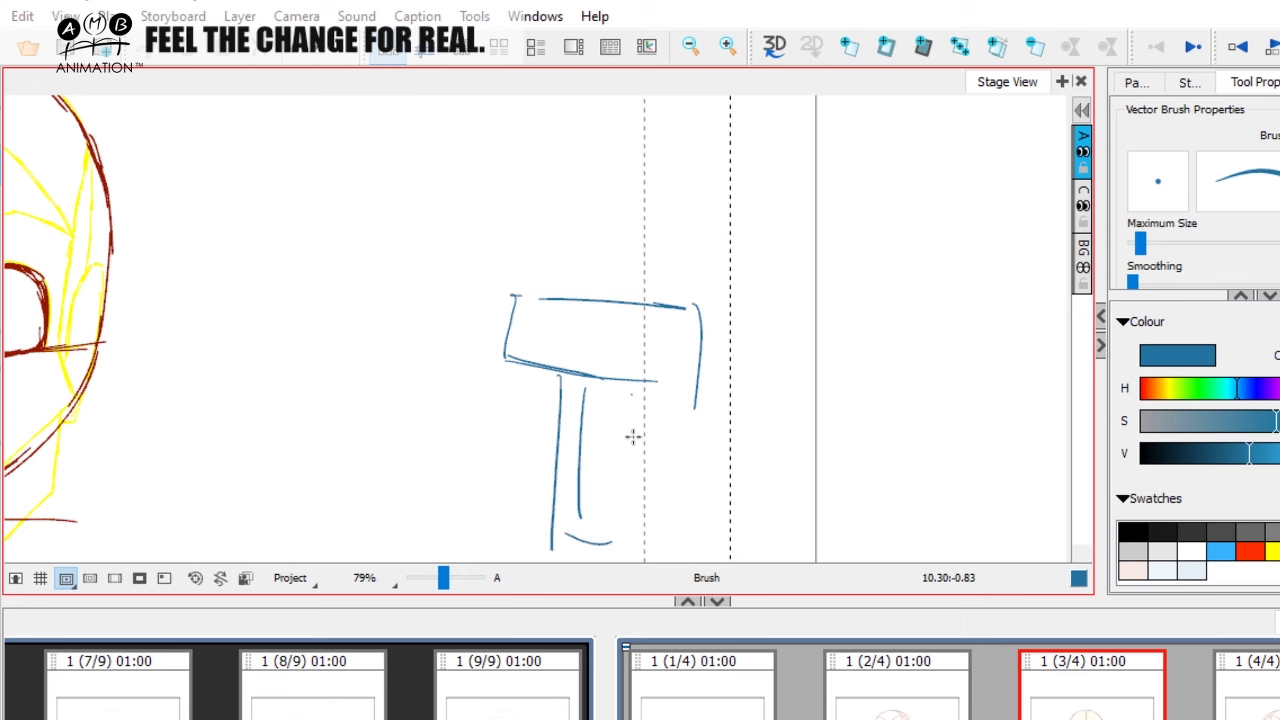
mouse_move(635, 396)
left_mouse_down()
mouse_move(622, 553)
mouse_move(715, 394)
left_mouse_up()
Add a helmet outline around the blue T-shape and draw eyes, angry brows, nostrils and a mouth inside it
mouse_move(455, 315)
left_mouse_down()
mouse_move(423, 531)
mouse_move(495, 240)
left_mouse_up()
mouse_move(642, 212)
left_mouse_down()
mouse_move(728, 290)
mouse_move(714, 515)
left_mouse_up()
left_click_drag(729, 378, 729, 481)
left_click_drag(562, 339, 534, 327)
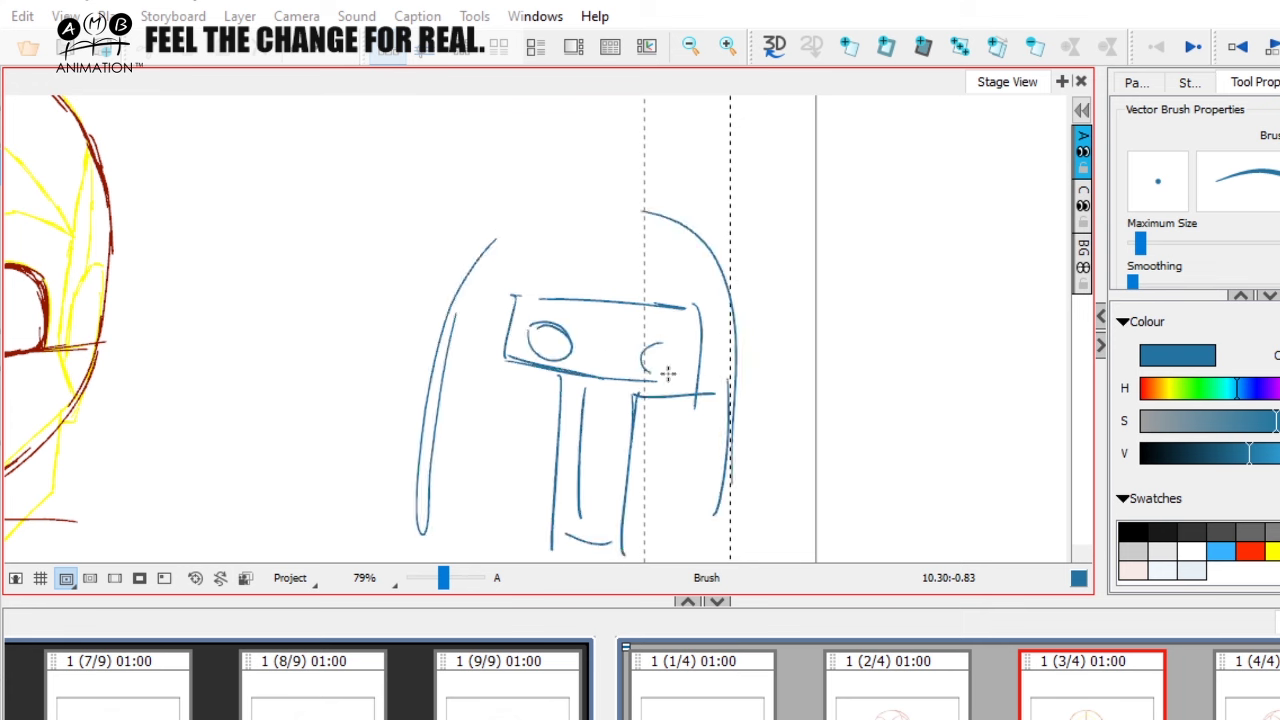
left_click_drag(667, 373, 652, 346)
mouse_move(517, 297)
left_mouse_down()
mouse_move(592, 328)
mouse_move(690, 330)
left_mouse_up()
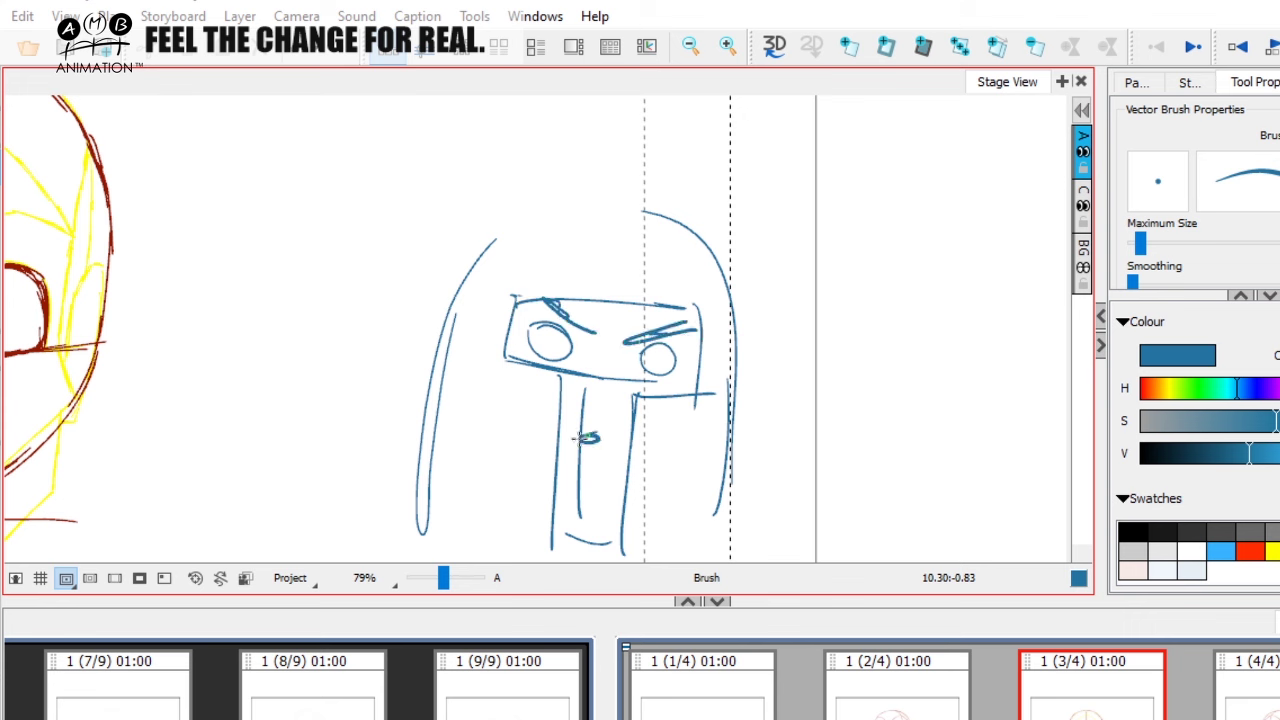
left_click_drag(628, 491, 556, 484)
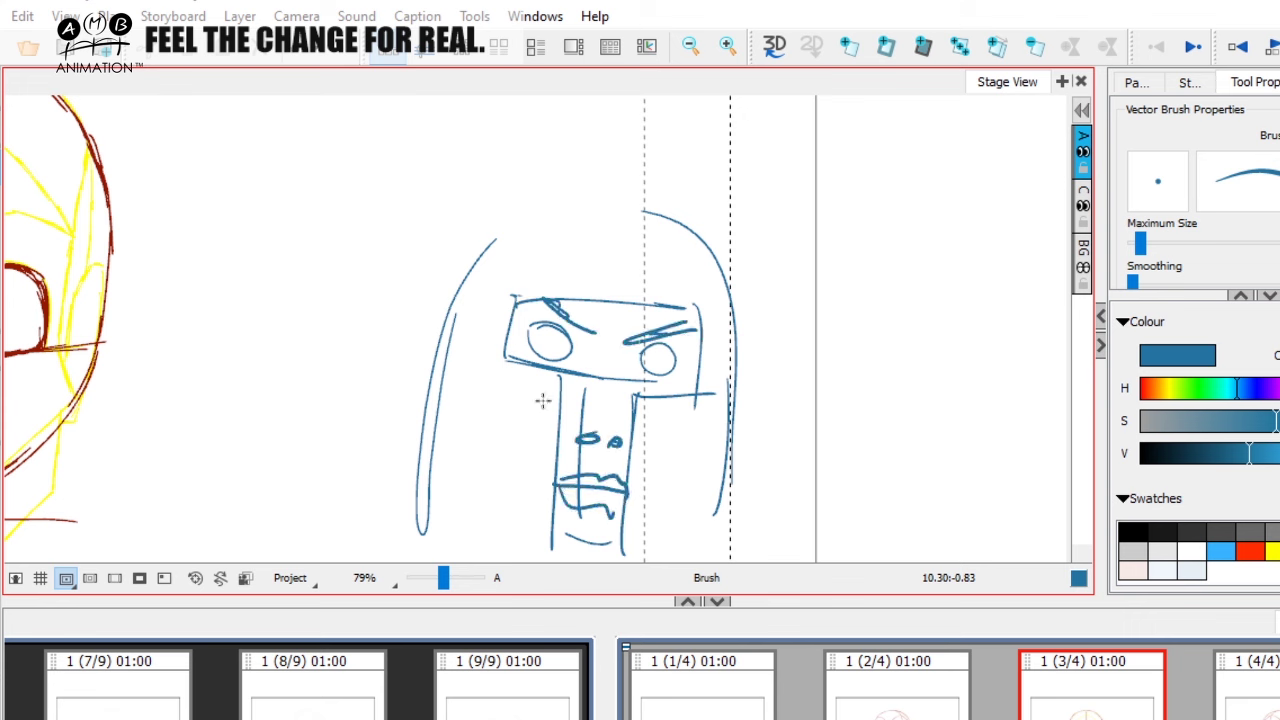
Draw cheek contours and a chin on the blue face and add eyelids and pupils to its eyes
left_click_drag(500, 374, 547, 459)
left_click_drag(534, 442, 535, 508)
mouse_move(693, 409)
left_mouse_down()
mouse_move(657, 459)
mouse_move(643, 501)
left_mouse_up()
left_click_drag(548, 560, 552, 534)
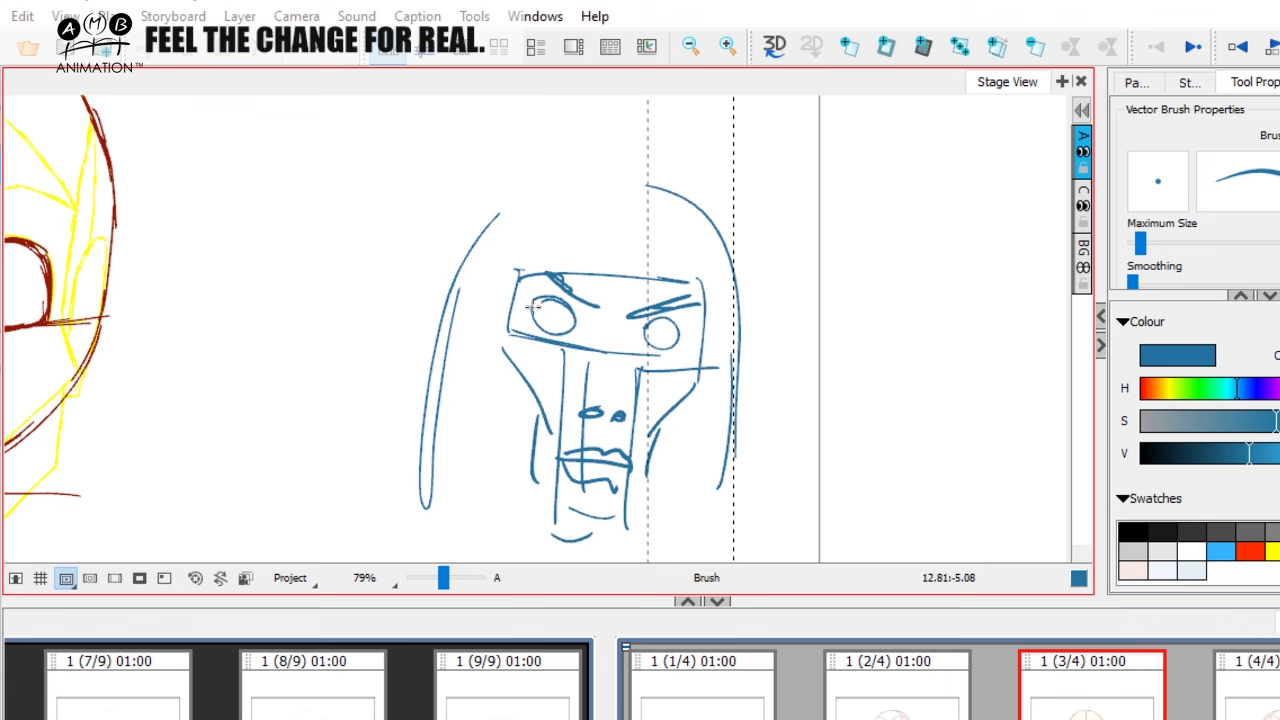
key("space")
left_click_drag(653, 340, 656, 343)
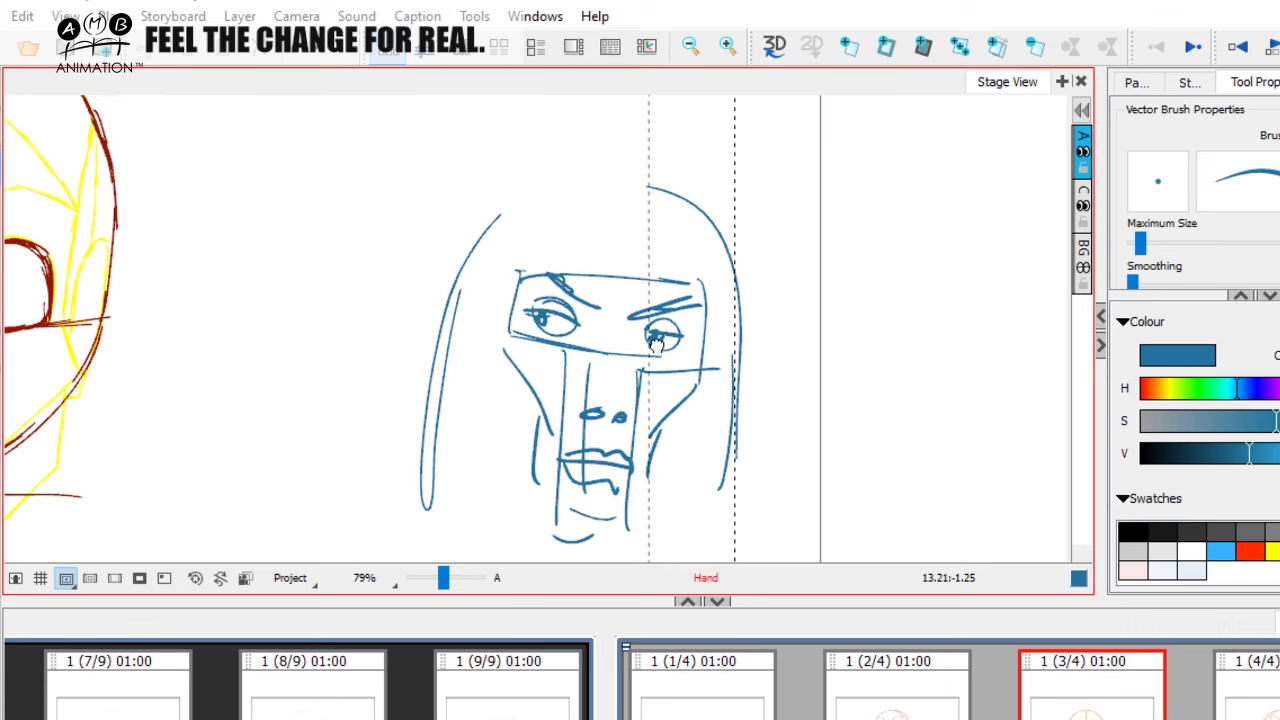
Outline the jaw of the blue face and hatch the T-shaped area across the eyes, nose and mouth
left_click_drag(463, 300, 462, 432)
left_click_drag(462, 420, 553, 530)
mouse_move(540, 540)
left_mouse_down()
mouse_move(570, 543)
mouse_move(640, 554)
left_mouse_up()
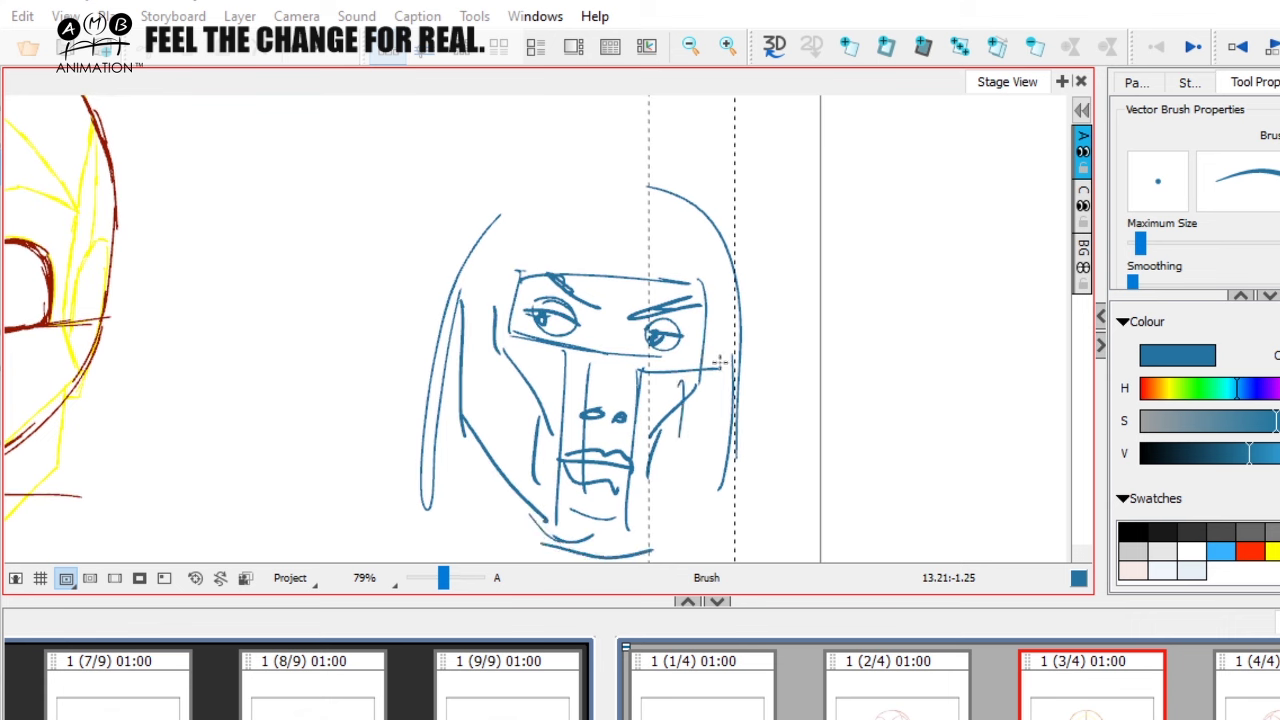
mouse_move(748, 264)
left_mouse_down()
mouse_move(700, 345)
mouse_move(718, 410)
left_mouse_up()
mouse_move(512, 278)
left_mouse_down()
mouse_move(509, 327)
mouse_move(555, 338)
mouse_move(517, 274)
mouse_move(694, 288)
mouse_move(550, 293)
mouse_move(702, 298)
mouse_move(634, 349)
mouse_move(677, 351)
mouse_move(588, 340)
mouse_move(565, 373)
mouse_move(585, 390)
mouse_move(640, 394)
mouse_move(572, 456)
mouse_move(624, 463)
mouse_move(593, 508)
mouse_move(600, 540)
left_mouse_up()
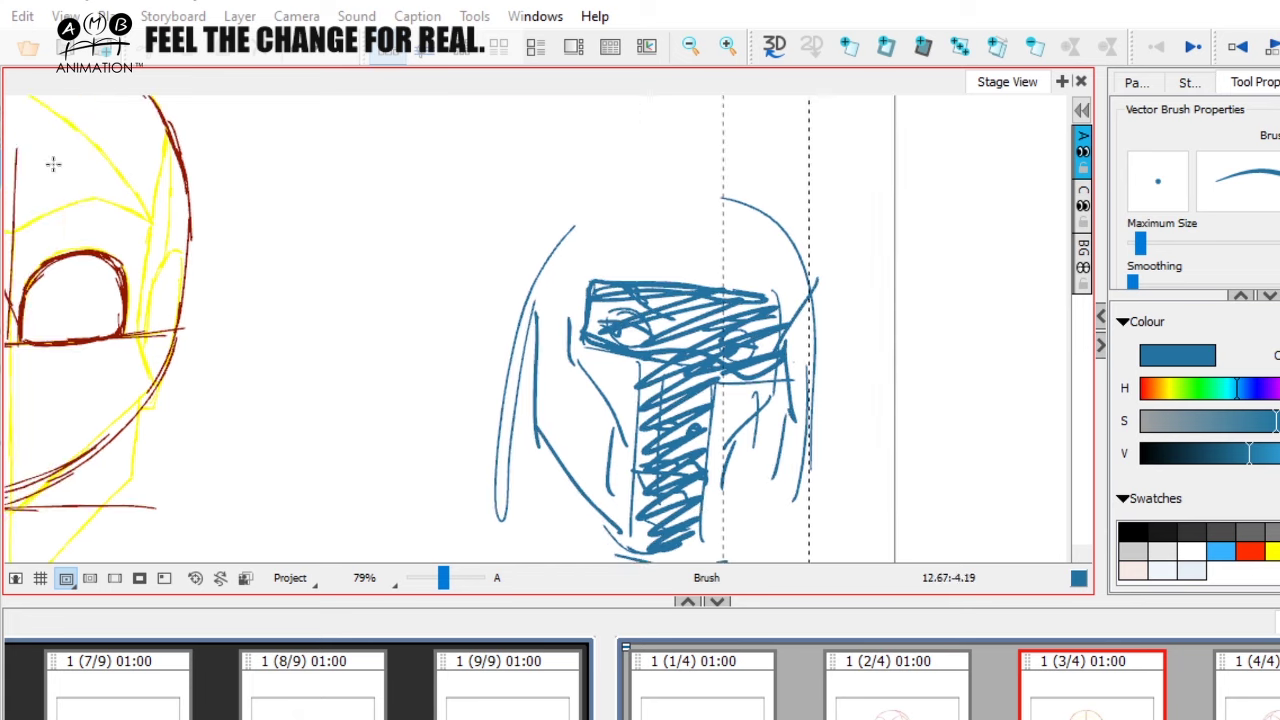
Select the whole blue face sketch and delete it
key("alt+s")
left_click(757, 358)
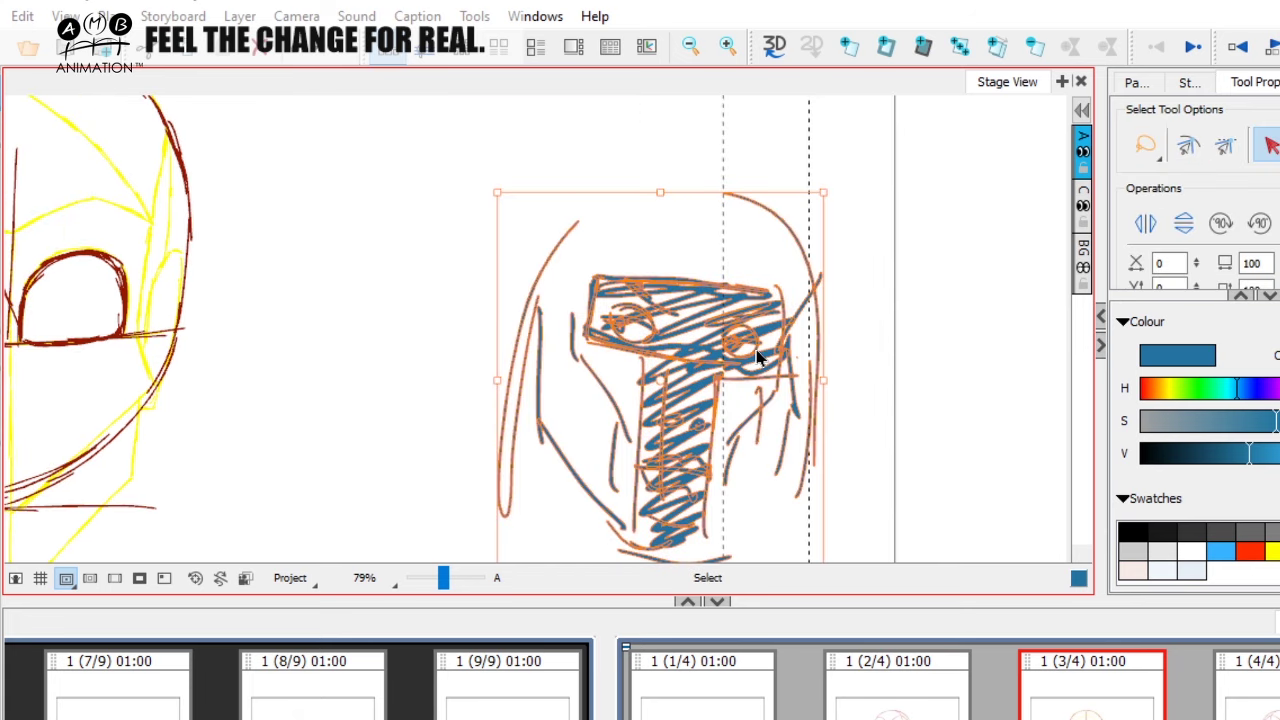
key("Delete")
With the dark red brush, extend the left vertical guide from the forehead past the eye line to the chin line
key("alt+b")
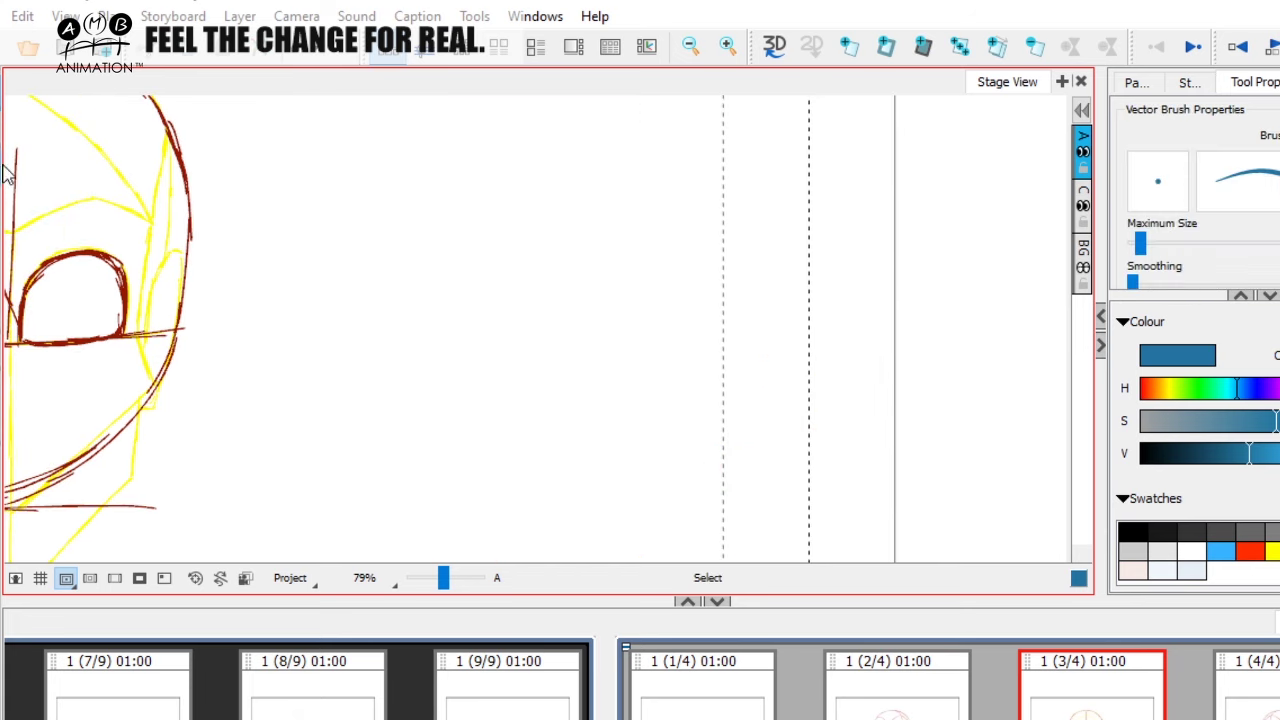
mouse_move(450, 403)
left_mouse_down()
mouse_move(774, 405)
mouse_move(802, 391)
left_mouse_up()
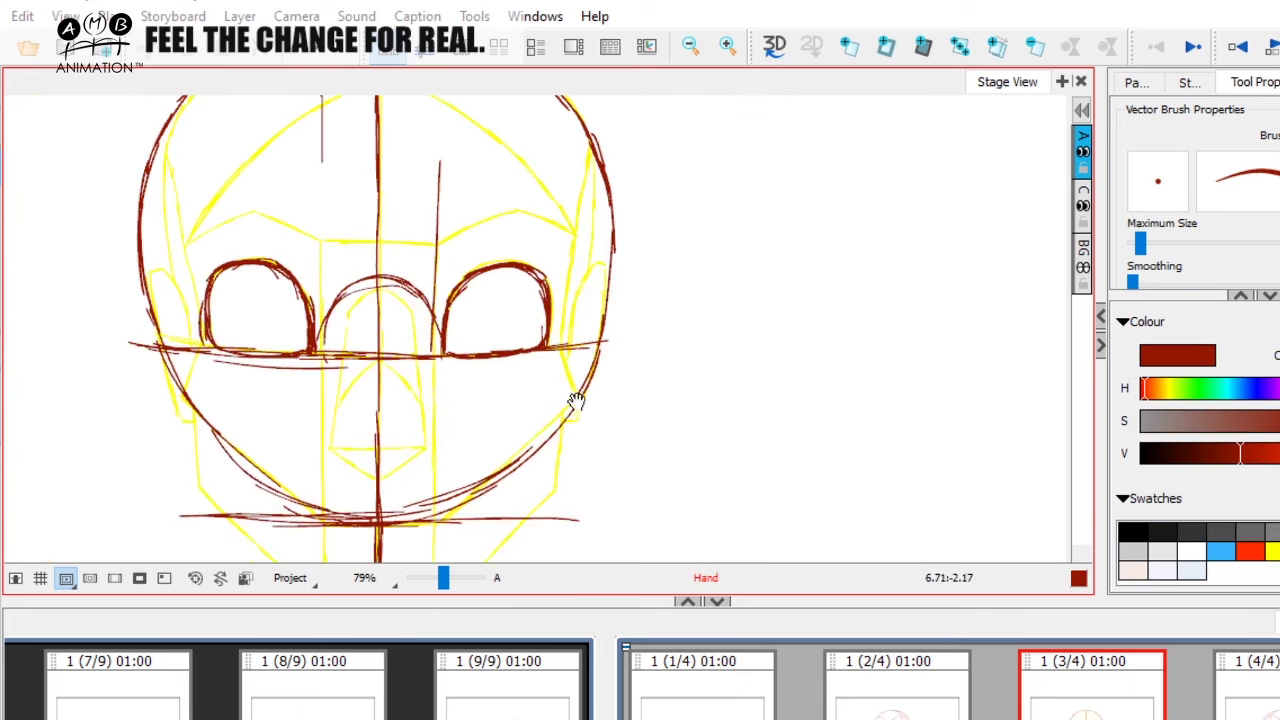
left_click_drag(528, 337, 637, 292)
key("f")
key("g")
left_click_drag(438, 234, 452, 274)
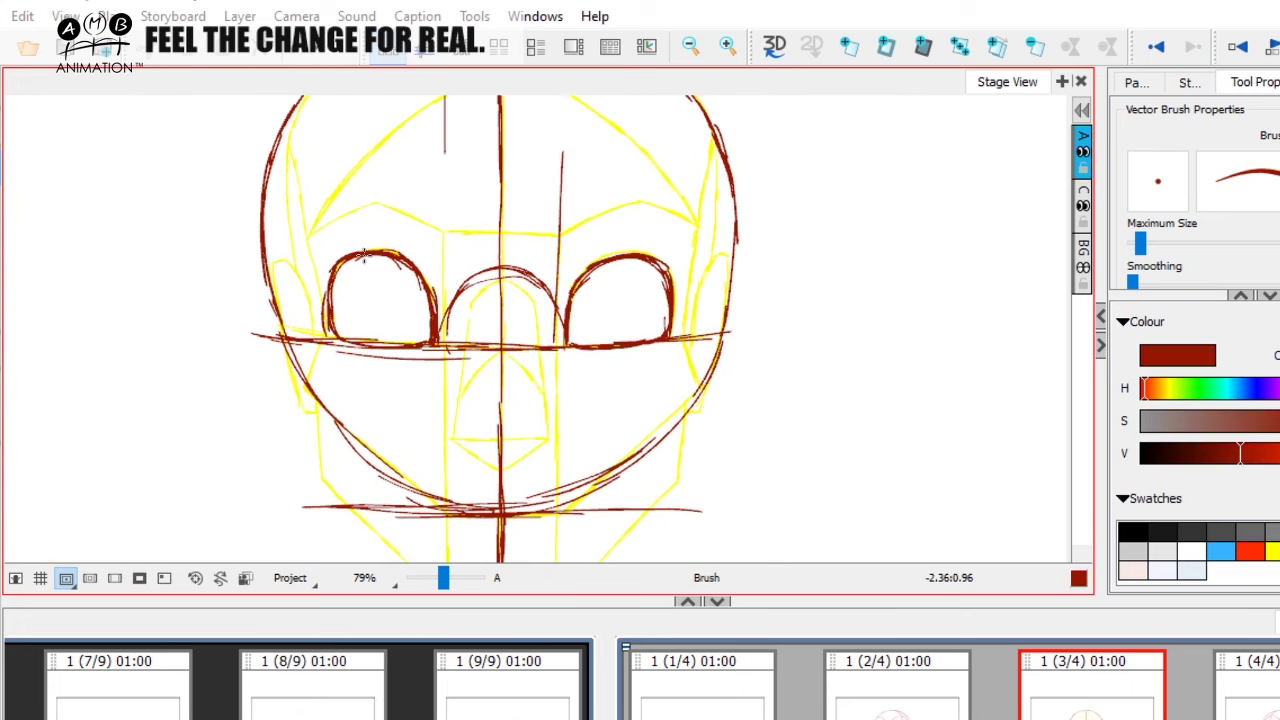
mouse_move(478, 212)
left_mouse_down()
mouse_move(498, 230)
mouse_move(462, 282)
left_mouse_up()
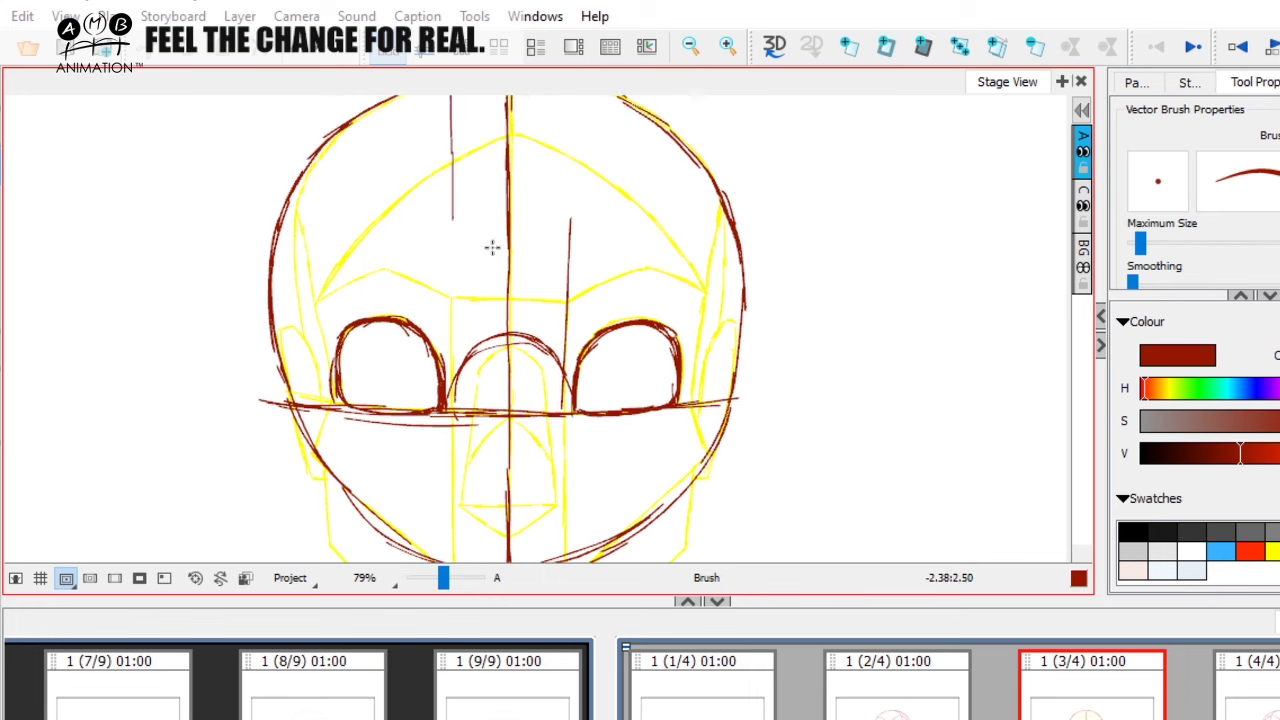
left_click_drag(454, 196, 455, 398)
mouse_move(452, 275)
left_mouse_down()
mouse_move(454, 462)
mouse_move(455, 334)
left_mouse_up()
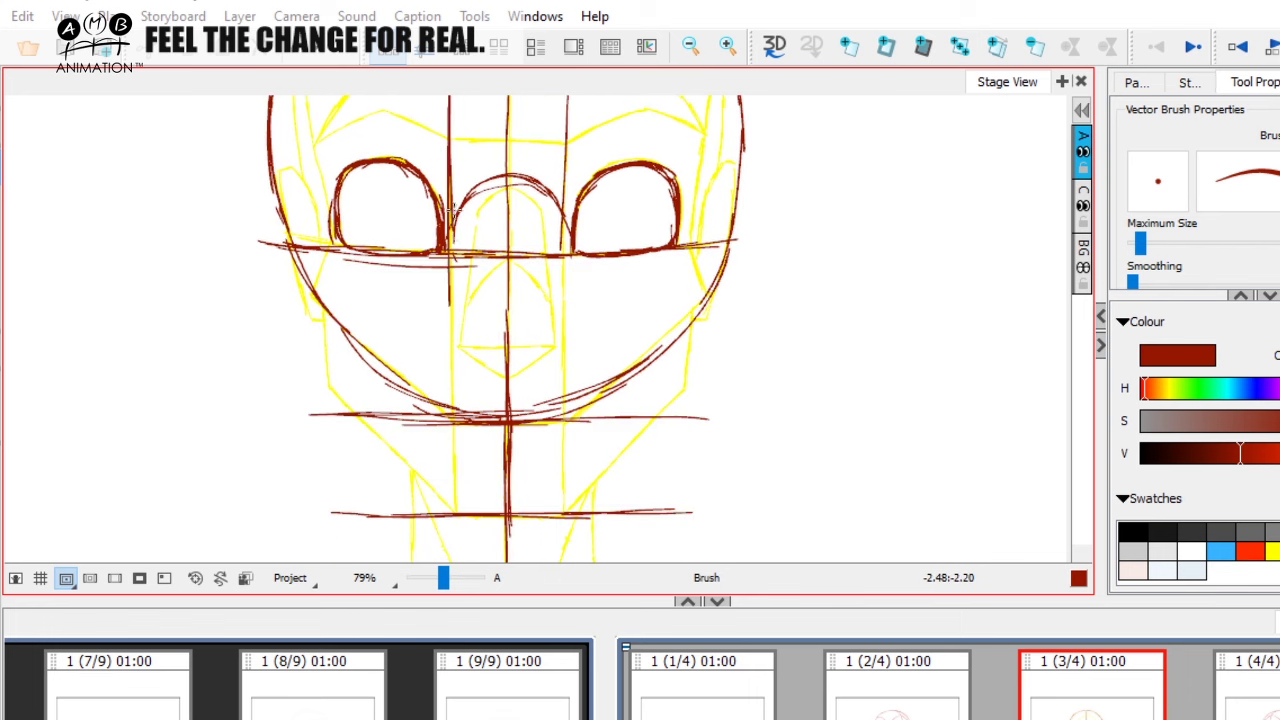
left_click_drag(451, 210, 453, 405)
left_click_drag(452, 323, 451, 520)
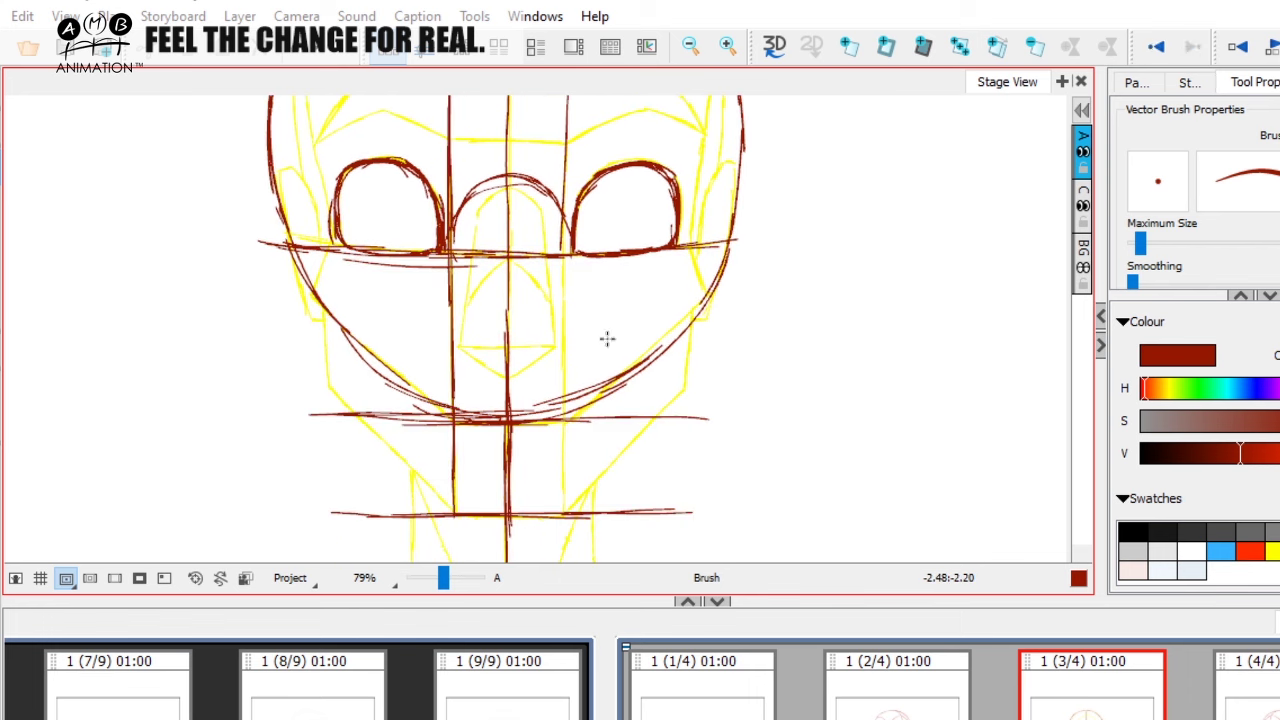
Extend the right vertical guide from the eye line straight down to the chin line
left_click_drag(582, 273, 555, 463)
left_click_drag(541, 150, 540, 206)
left_click_drag(544, 460, 538, 260)
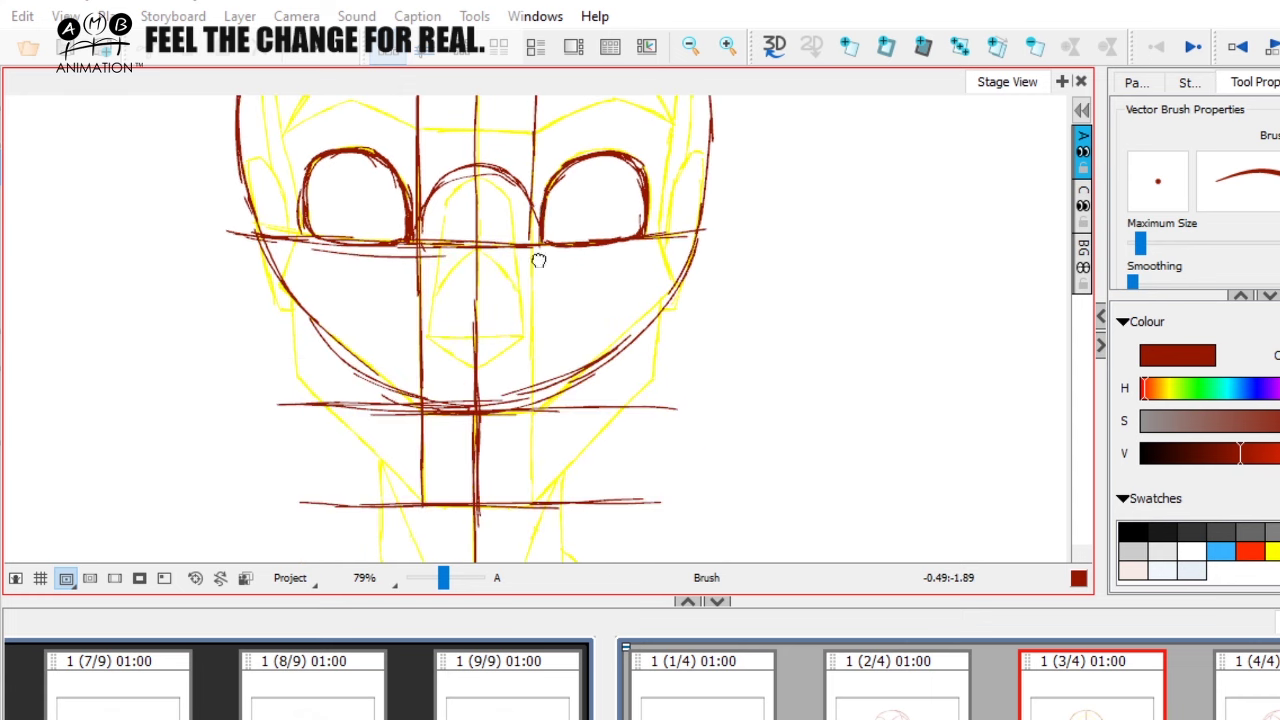
key("f")
key("g")
left_click_drag(530, 150, 532, 480)
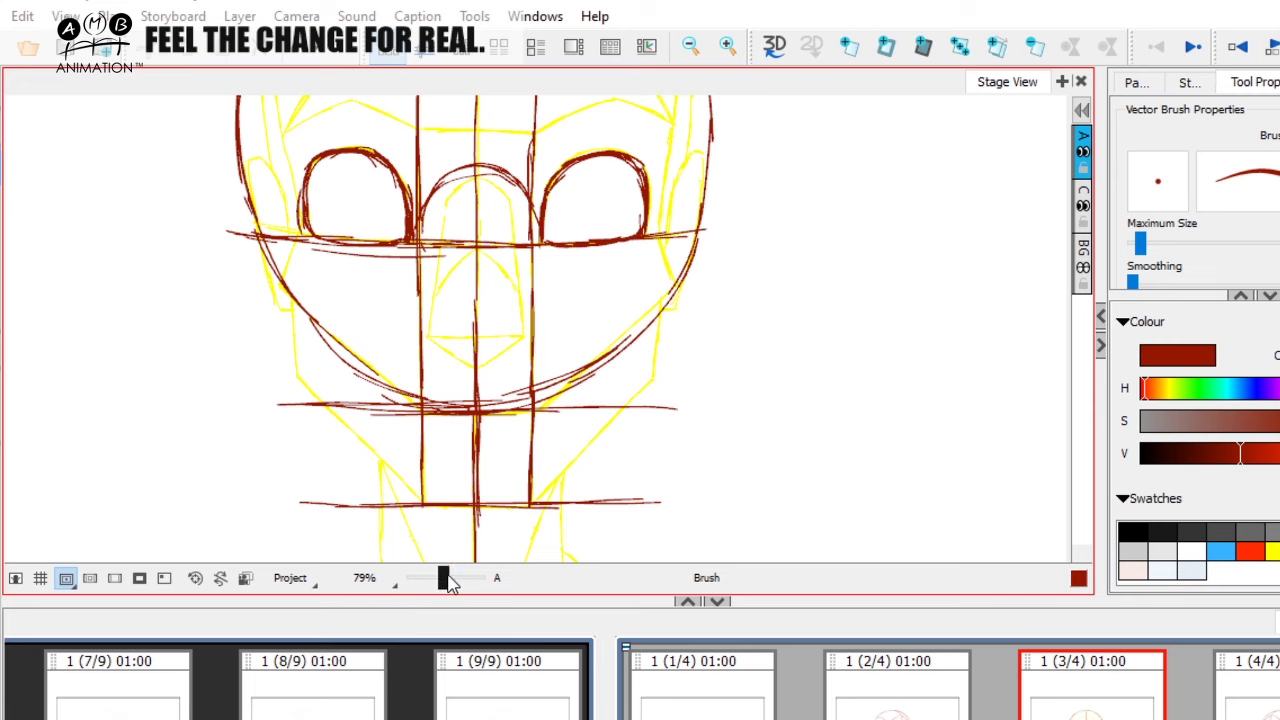
Examine the whole front-view head with its vertical guides and compare it with the three-quarter head in panel 2/4
left_click_drag(445, 577, 439, 577)
left_click_drag(519, 479, 525, 517)
key("f")
key("g")
key("f")
key("g")
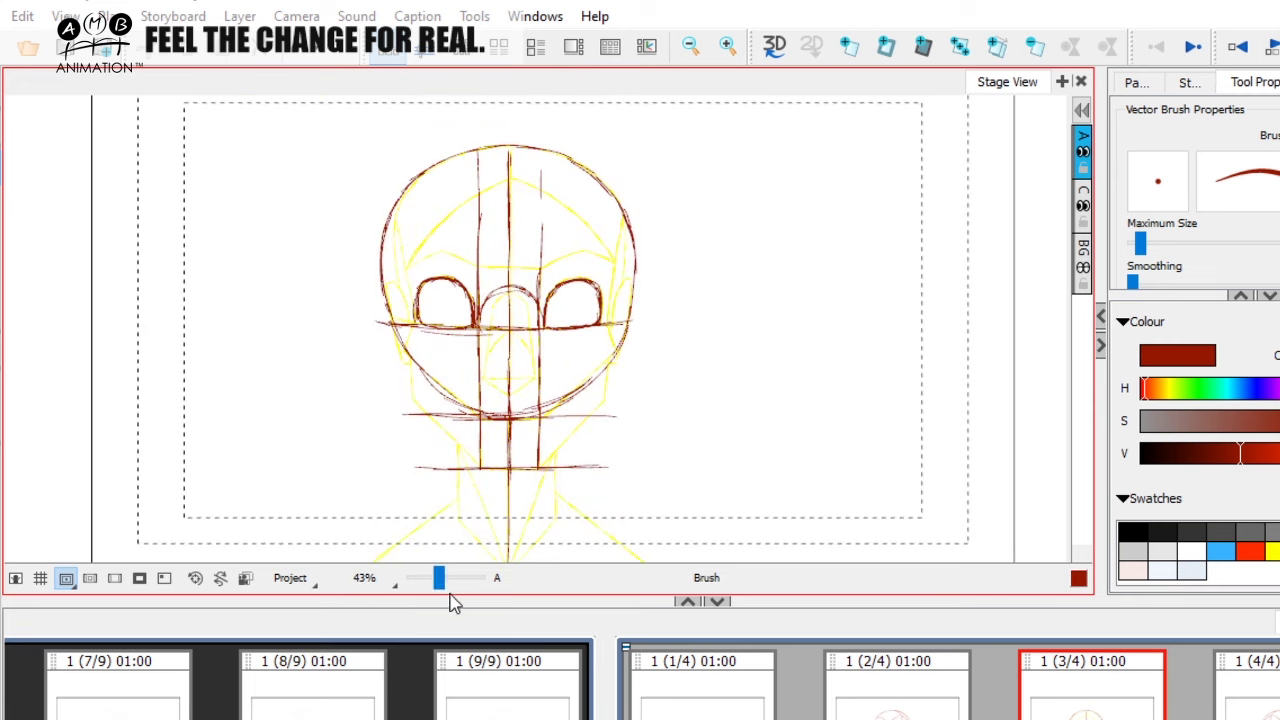
left_click_drag(439, 578, 441, 578)
left_click_drag(529, 506, 579, 458)
left_click_drag(440, 579, 442, 579)
key("Left")
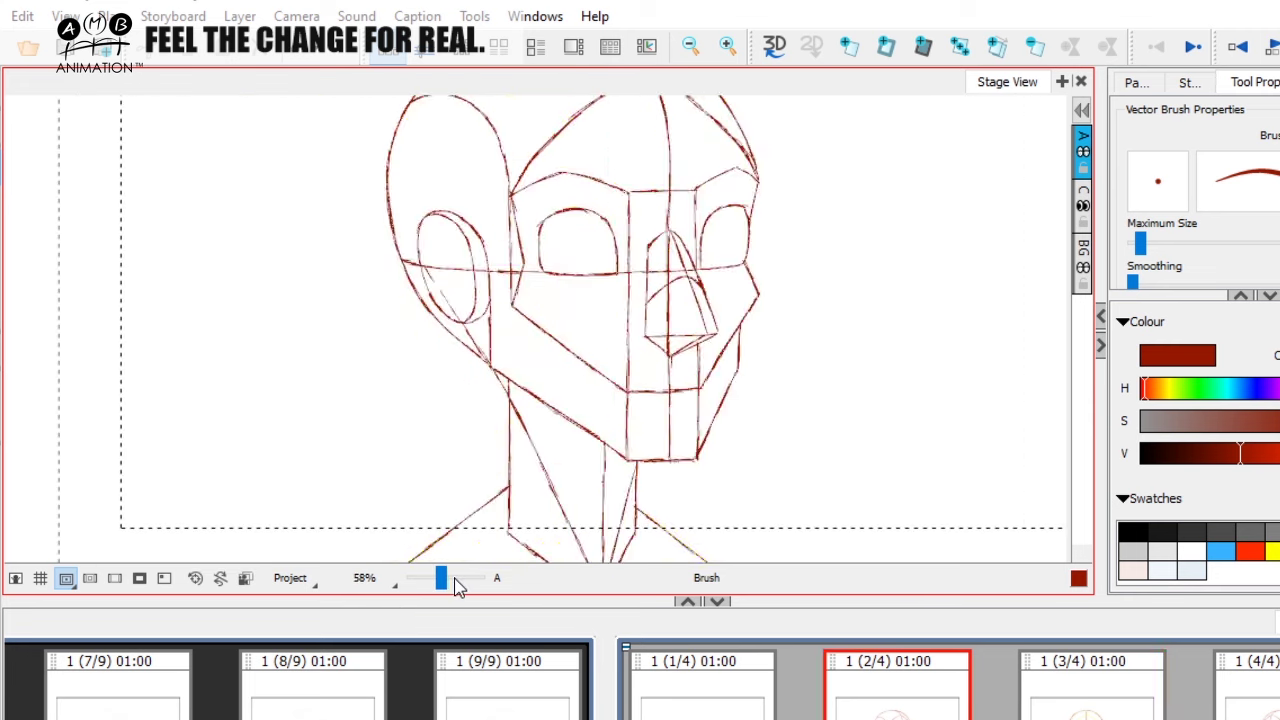
Firm up the chin edge between the vertical guides and retrace the left guide from the eye line to the chin
key("Right")
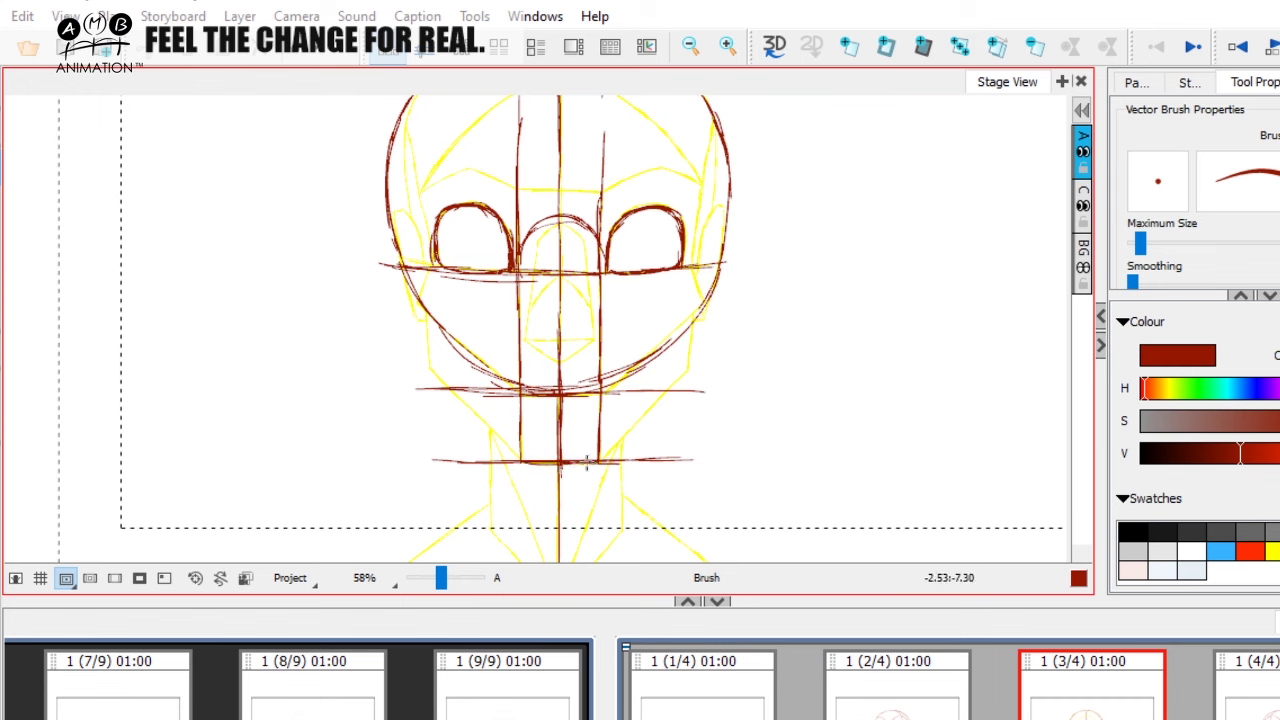
key("Left")
key("Right")
left_click_drag(518, 305, 525, 462)
Retrace the right vertical guide below the eye line, checking its alignment against the three-quarter head in panel 2/4
key("Left")
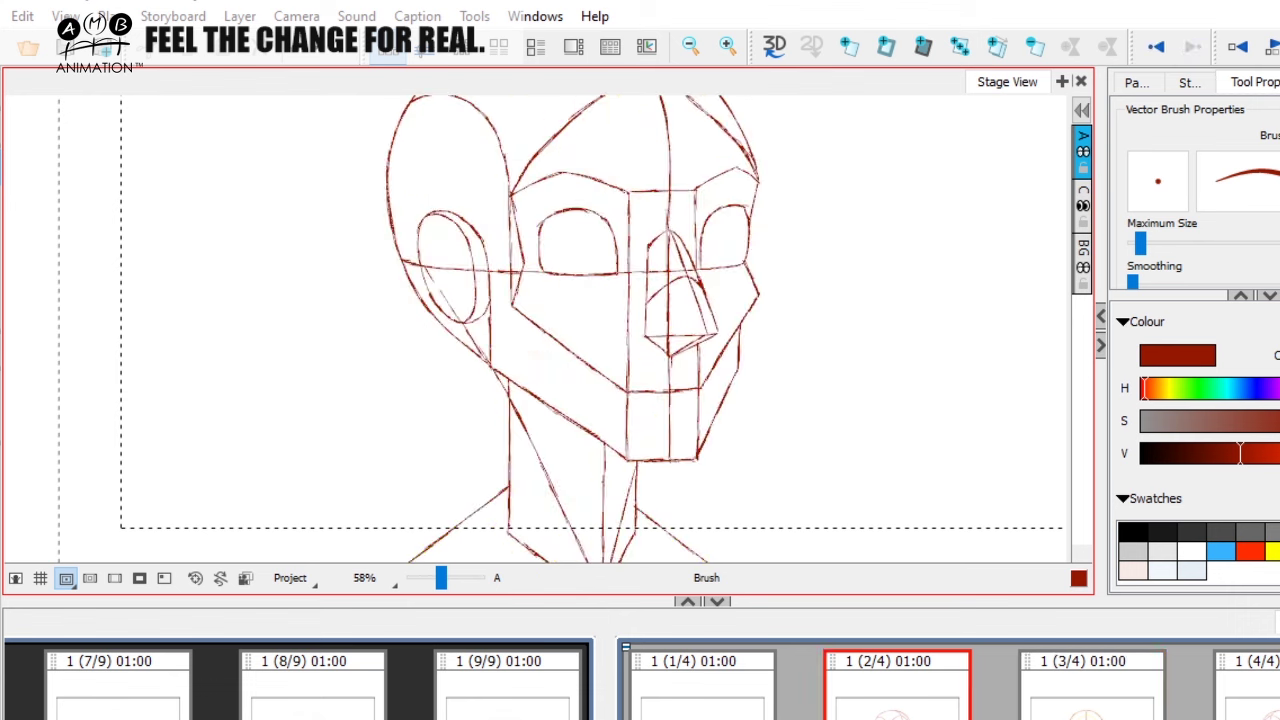
key("Right")
key("Left")
key("Right")
key("Left")
key("Right")
key("Left")
key("Right")
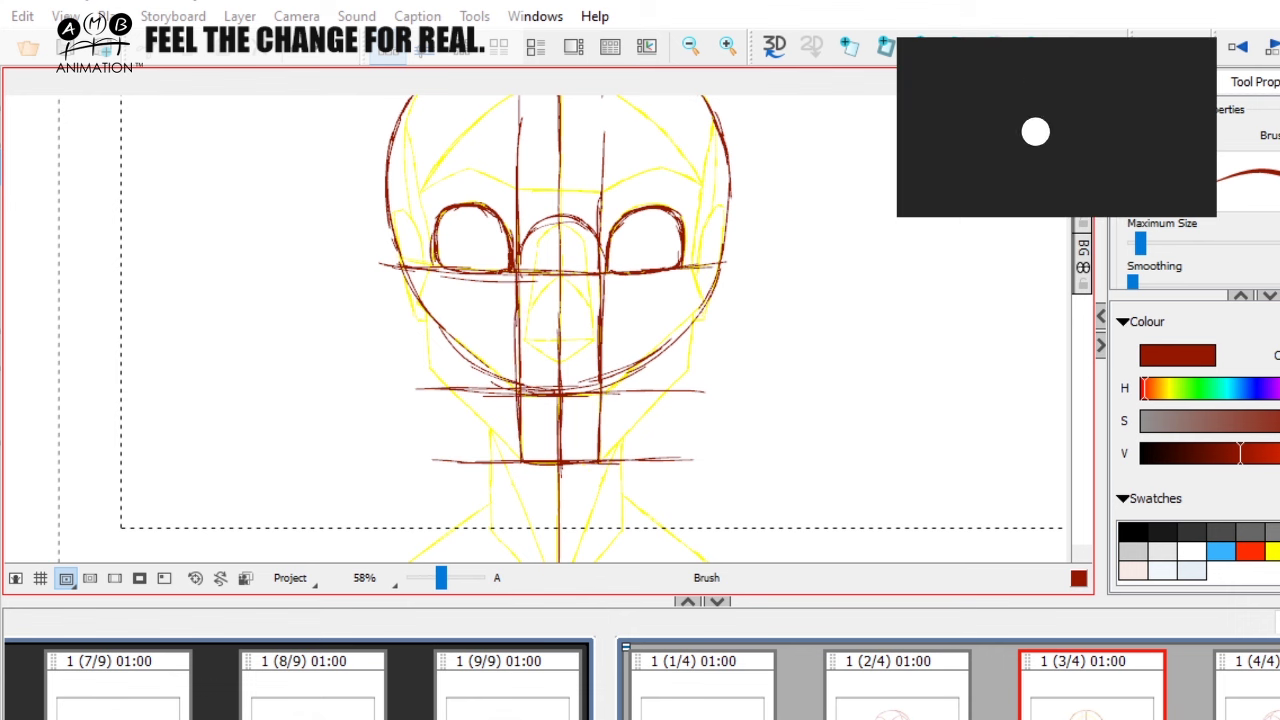
key("Left")
key("Right")
key("Left")
key("Right")
left_click_drag(749, 379, 735, 426)
key("Left")
key("Right")
Draw the left forehead curve from the outer end of the eye line up to the centre line
left_click_drag(439, 584, 443, 585)
left_click_drag(430, 194, 435, 264)
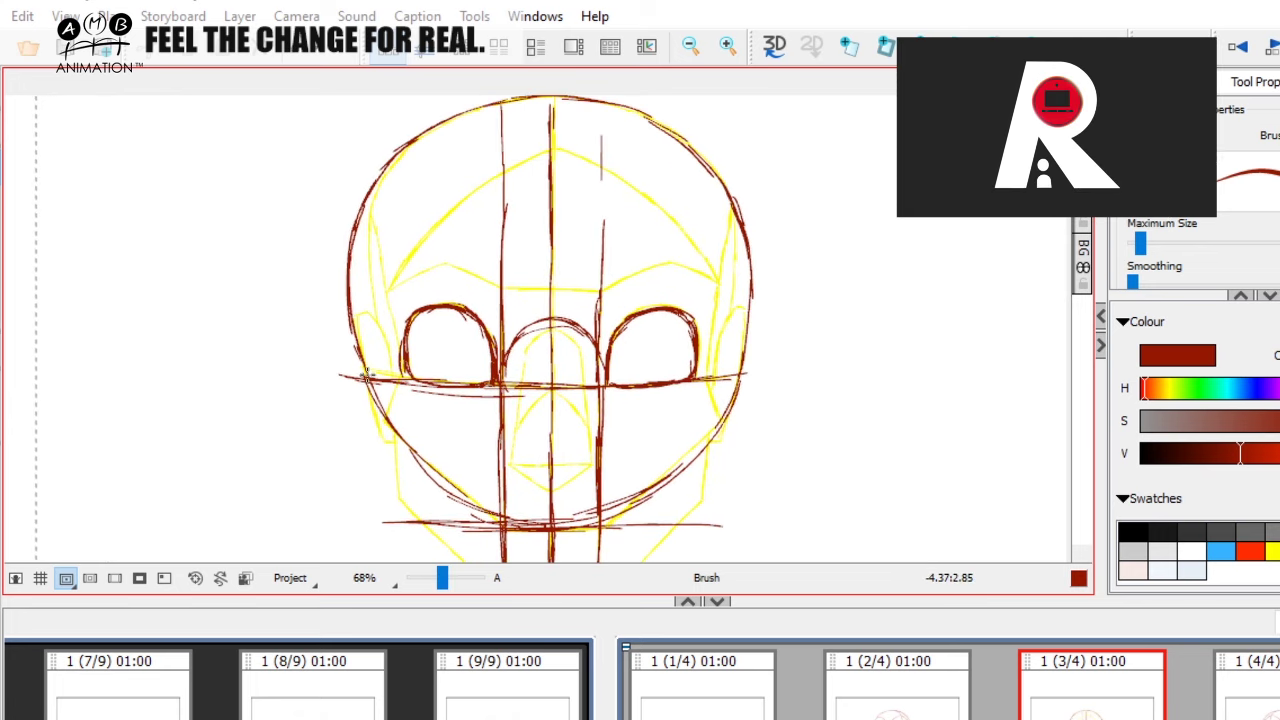
mouse_move(386, 300)
left_mouse_down()
mouse_move(447, 224)
mouse_move(548, 151)
left_mouse_up()
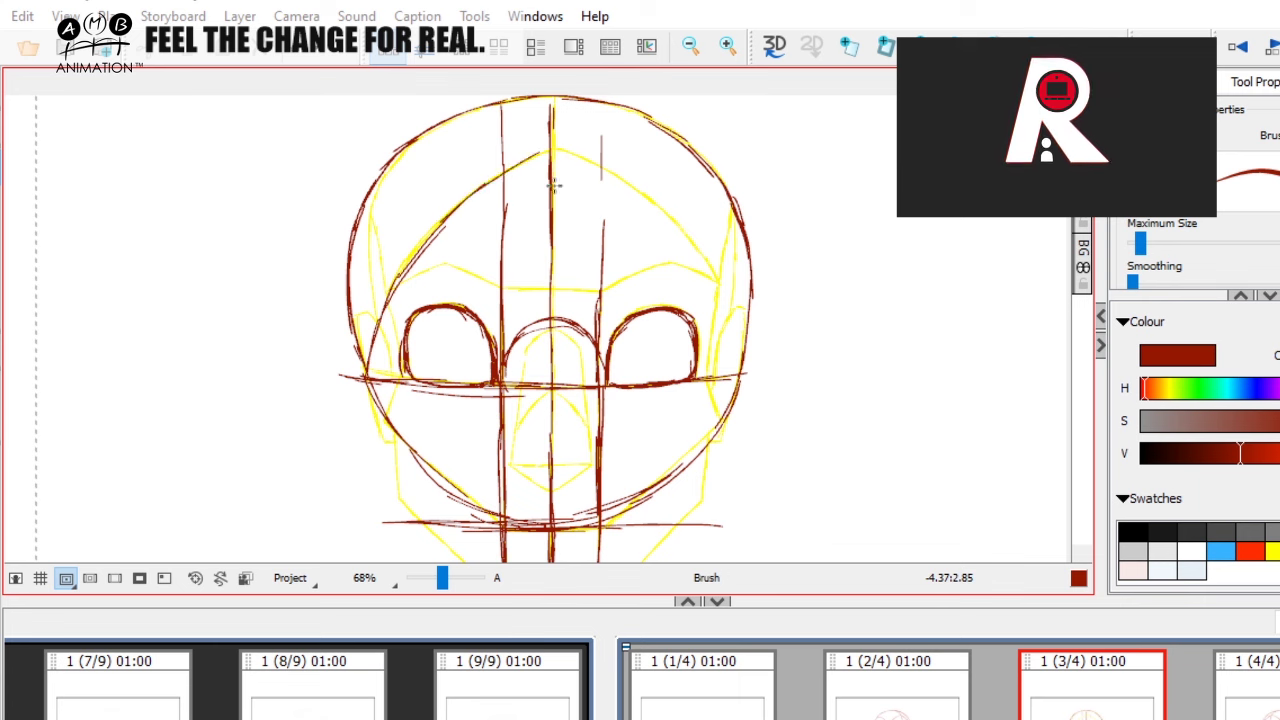
key("Left")
key("Right")
Turn on the onion skin and draw a horizontal guide across the forehead through the peak of the forehead curve
left_click_drag(800, 191, 810, 221)
key("alt+o")
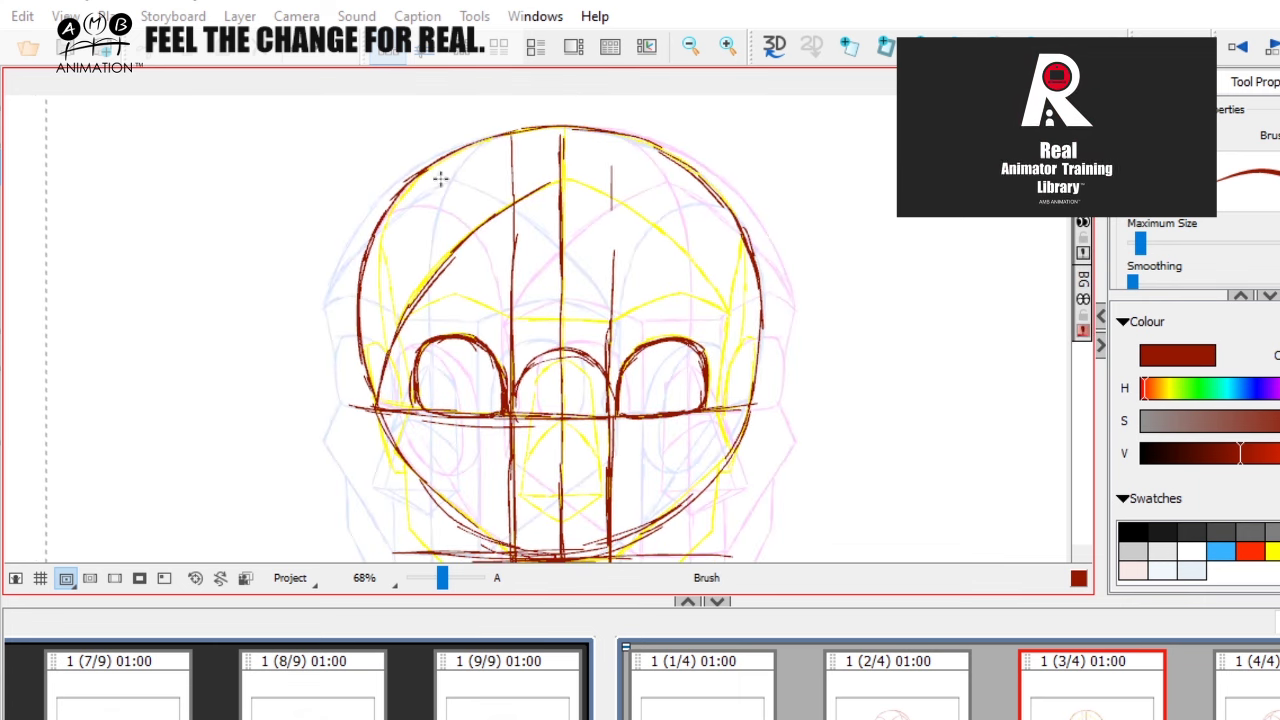
mouse_move(434, 180)
left_mouse_down()
mouse_move(410, 184)
mouse_move(635, 179)
left_mouse_up()
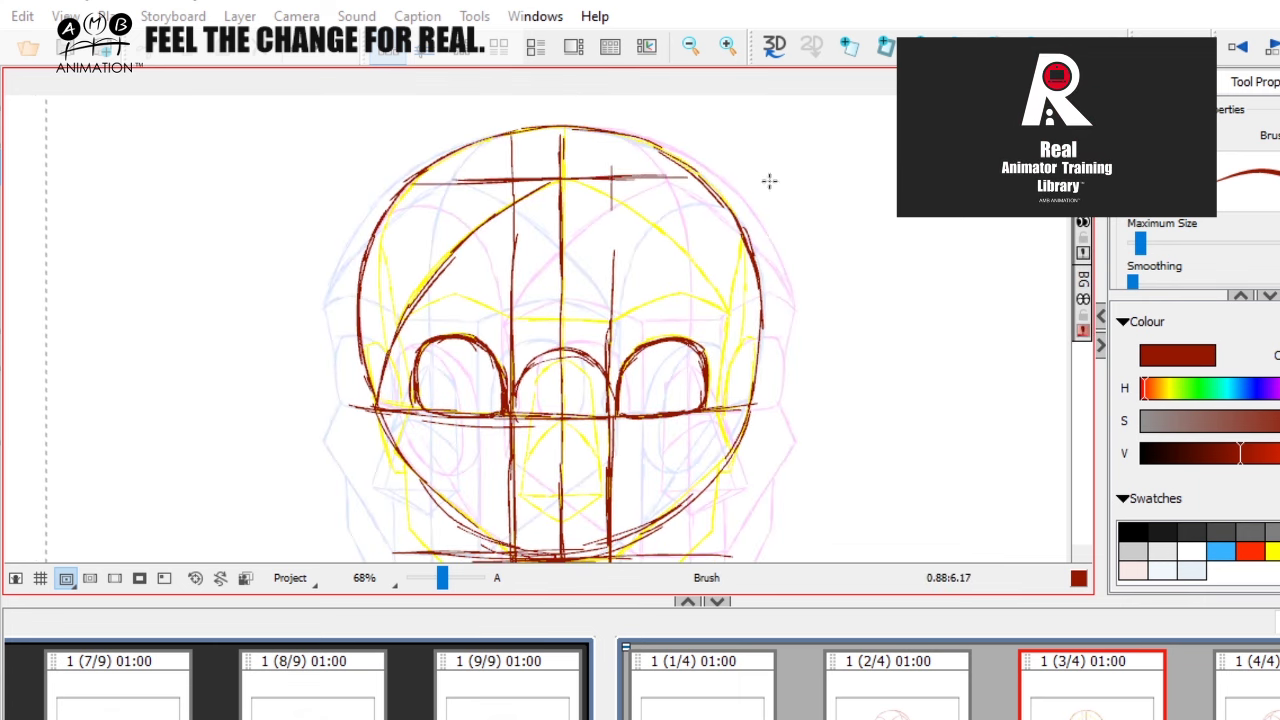
Draw the right forehead curve from the centre line's peak down to the eye line's outer end, and turn off the onion skin
key("Left")
key("Right")
key("Left")
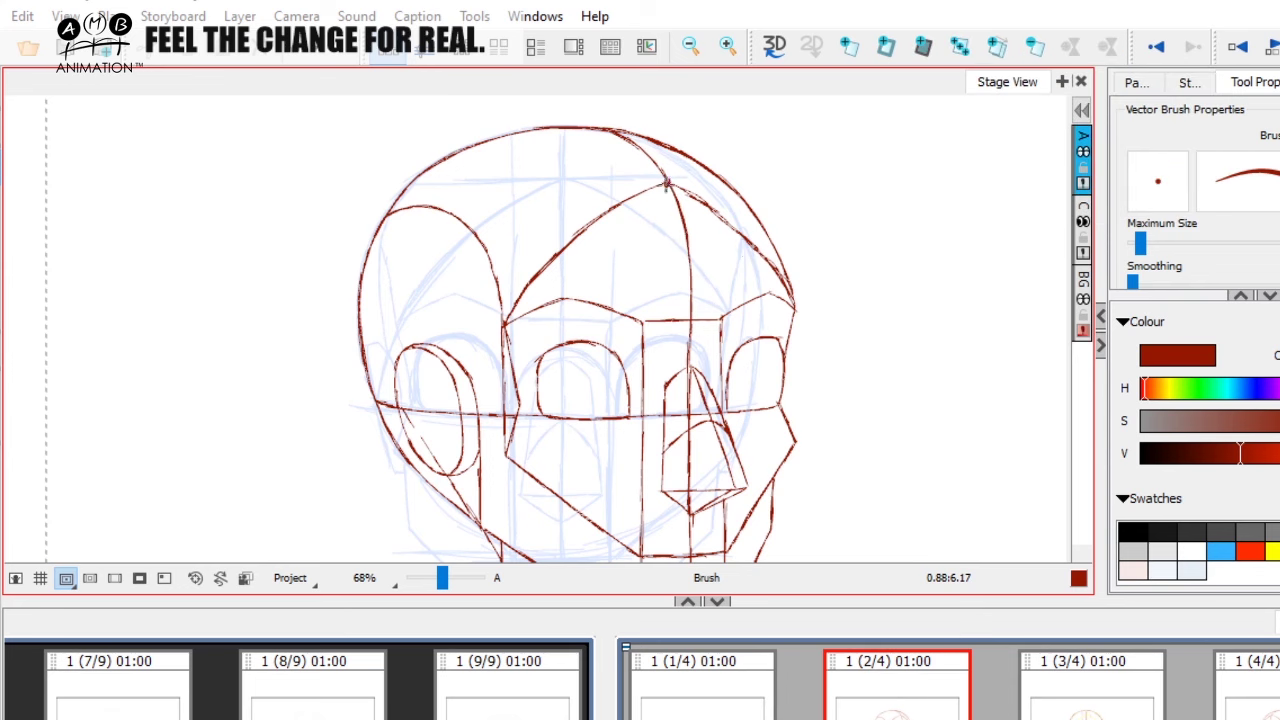
key("Right")
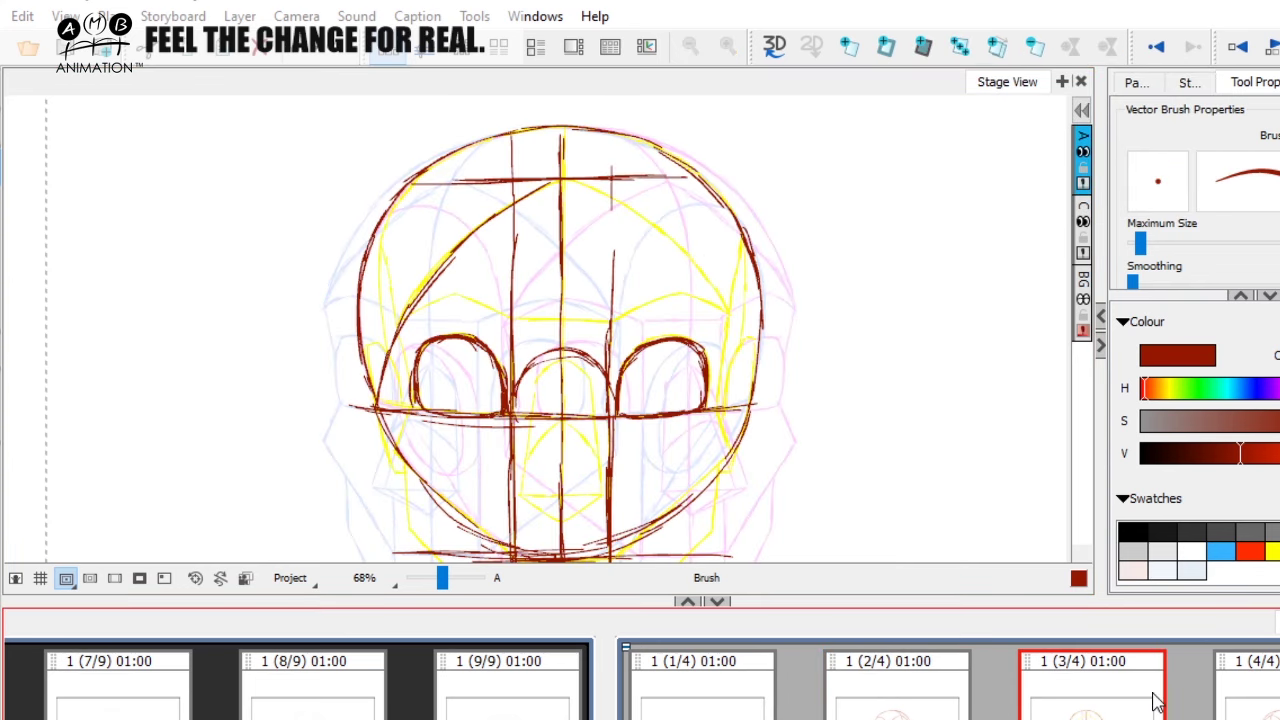
key("Left")
key("Right")
left_click_drag(564, 180, 534, 194)
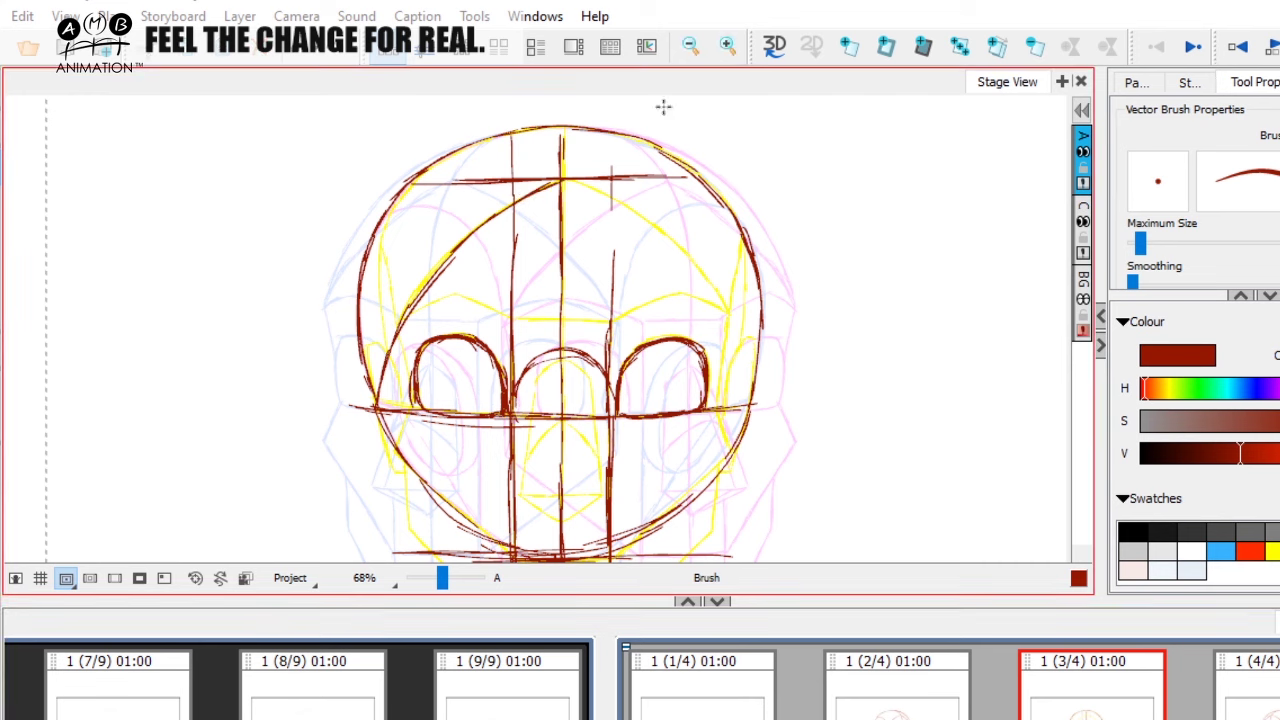
mouse_move(611, 197)
left_mouse_down()
mouse_move(691, 274)
mouse_move(745, 400)
left_mouse_up()
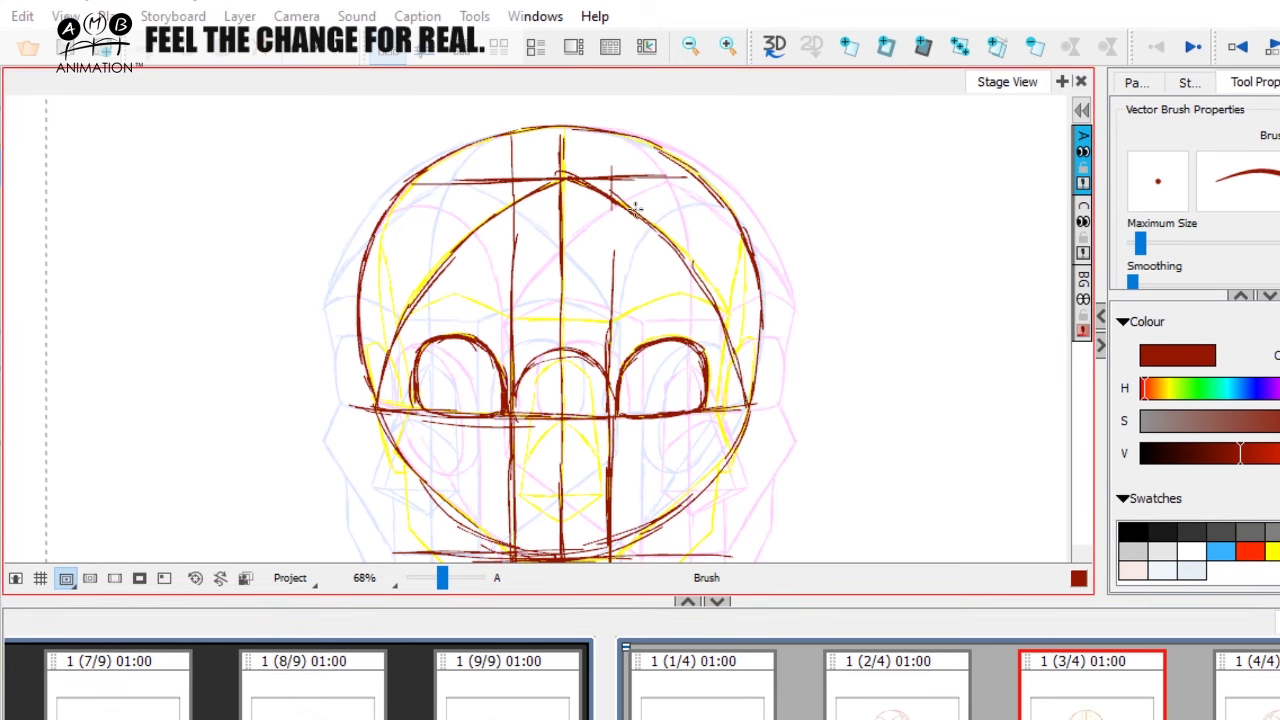
key("alt+o")
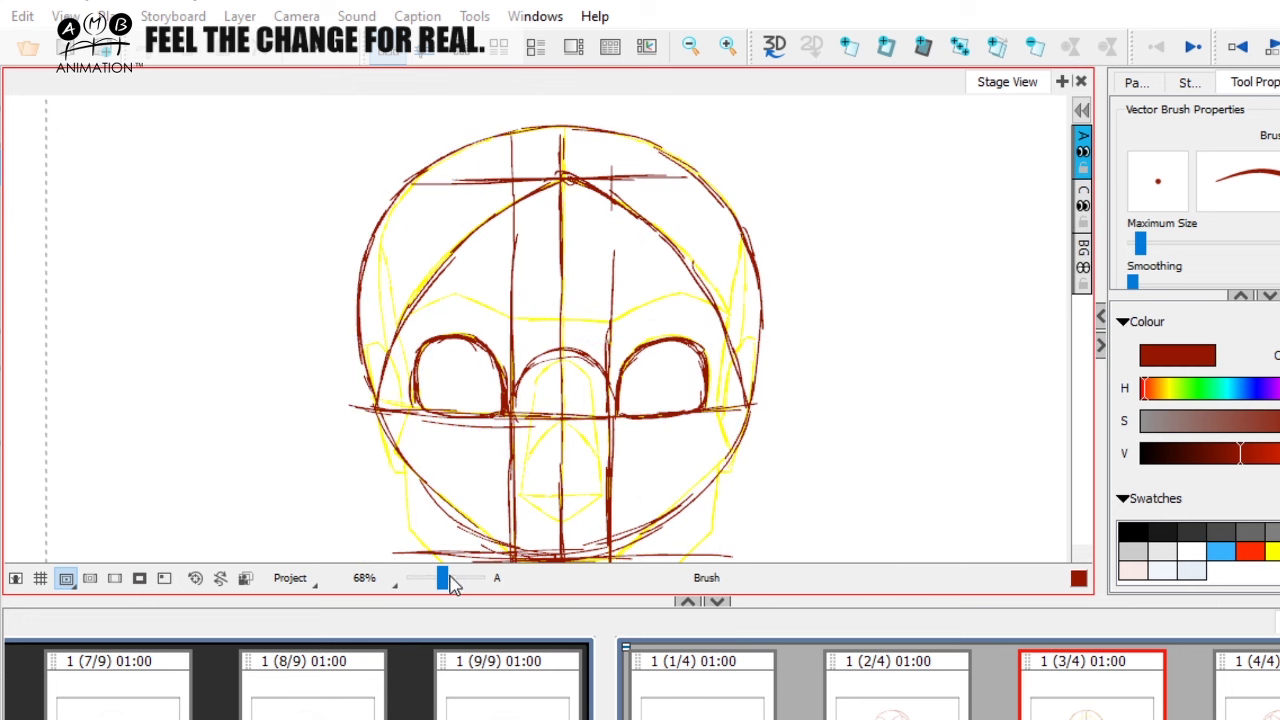
Darken the right jaw edge from the chin corner up to the side of the cheek on the front-view skull
left_click_drag(450, 577, 441, 577)
left_click(897, 708)
left_click(1091, 708)
left_click(1245, 708)
left_click(1140, 708)
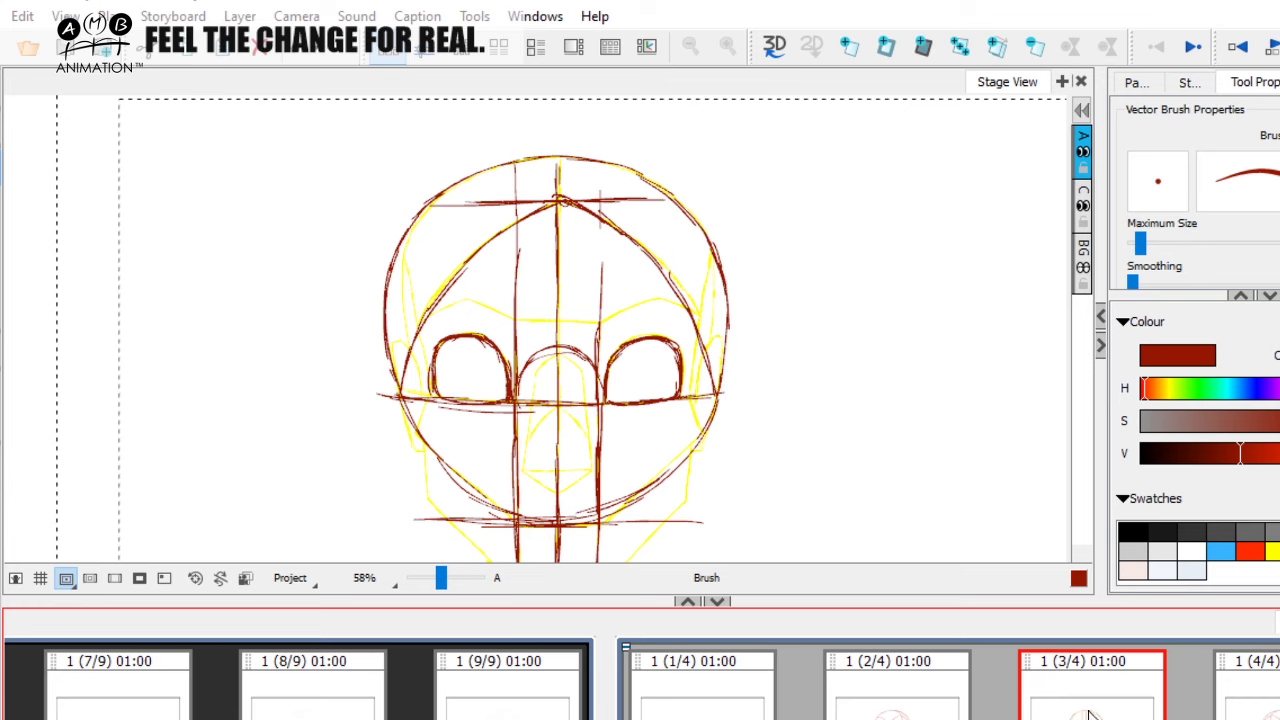
left_click_drag(767, 456, 757, 441)
left_click_drag(441, 578, 443, 580)
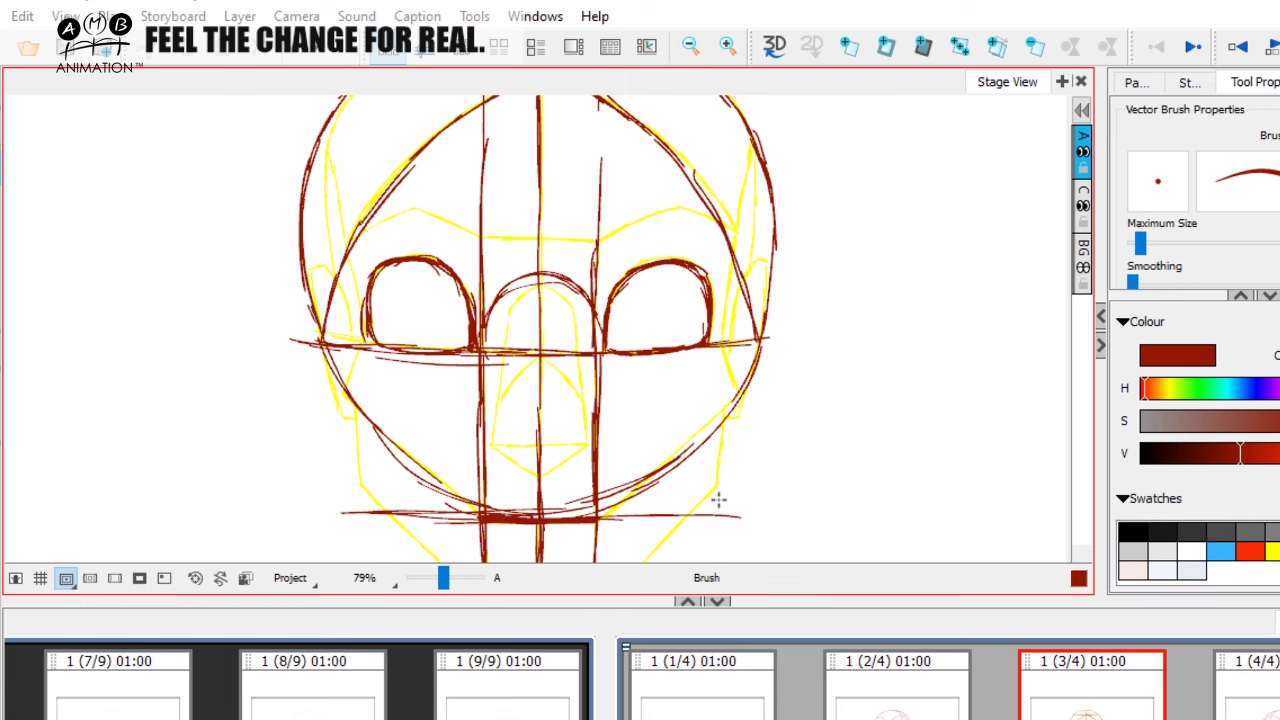
left_click_drag(630, 494, 746, 394)
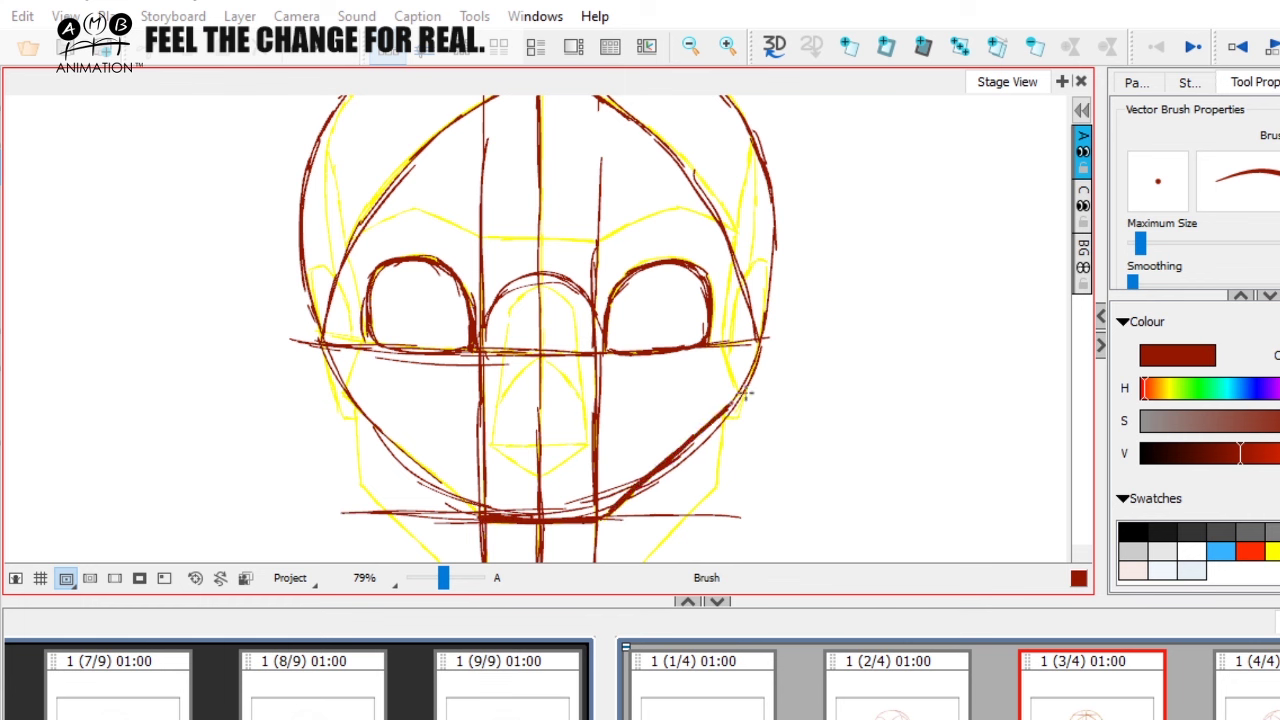
key("f")
key("g")
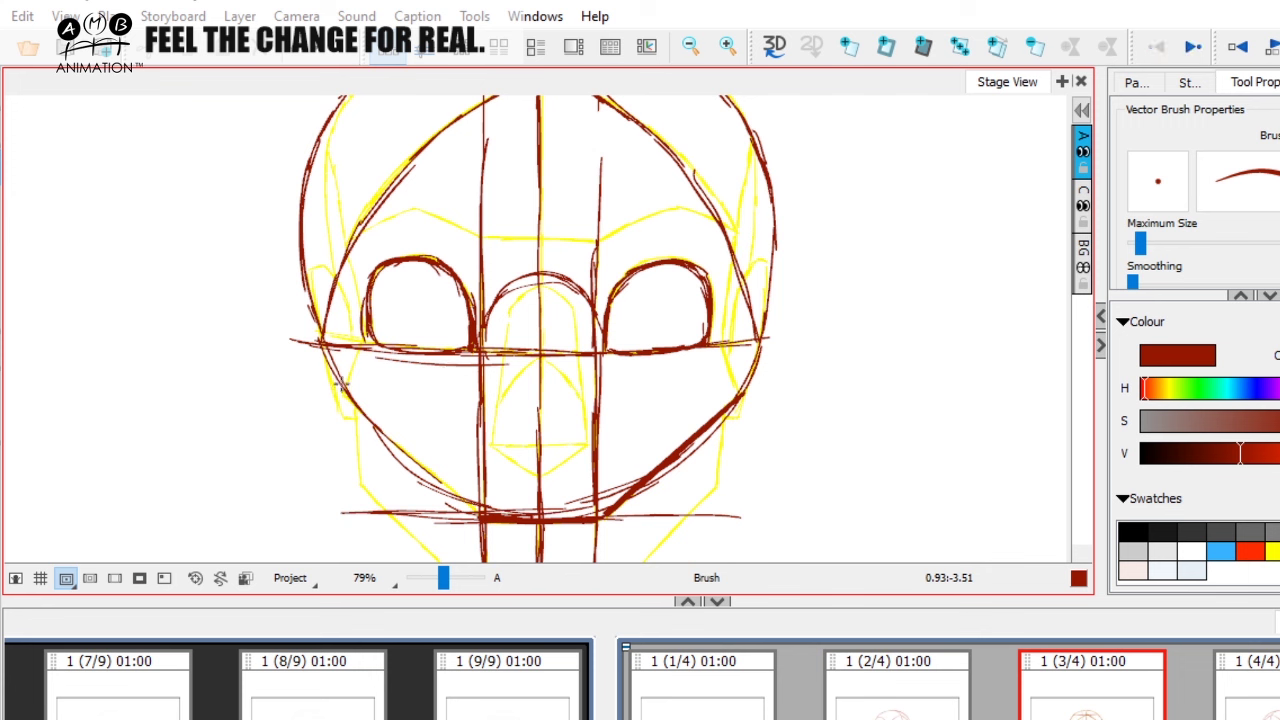
Darken the left jaw edge from the cheek down to the chin corner, comparing it with the three-quarter head in panel 2/4
left_click_drag(358, 408, 452, 498)
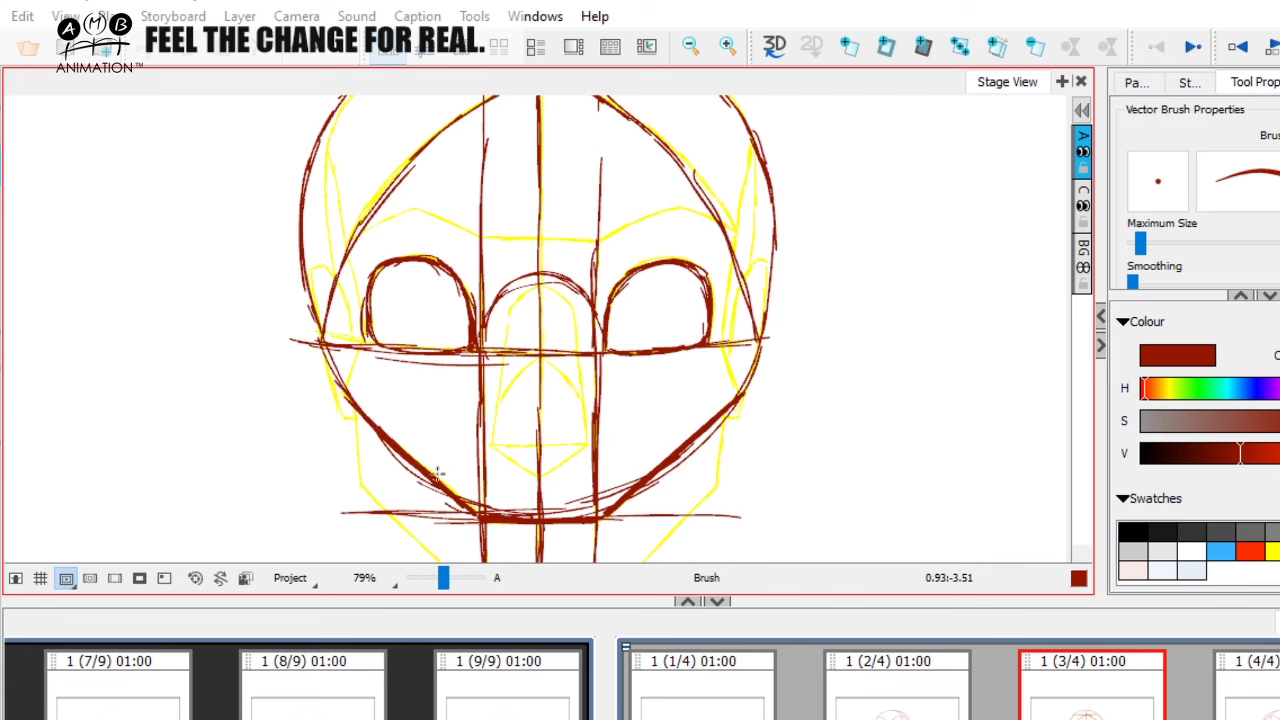
key("f")
key("g")
key("f")
key("g")
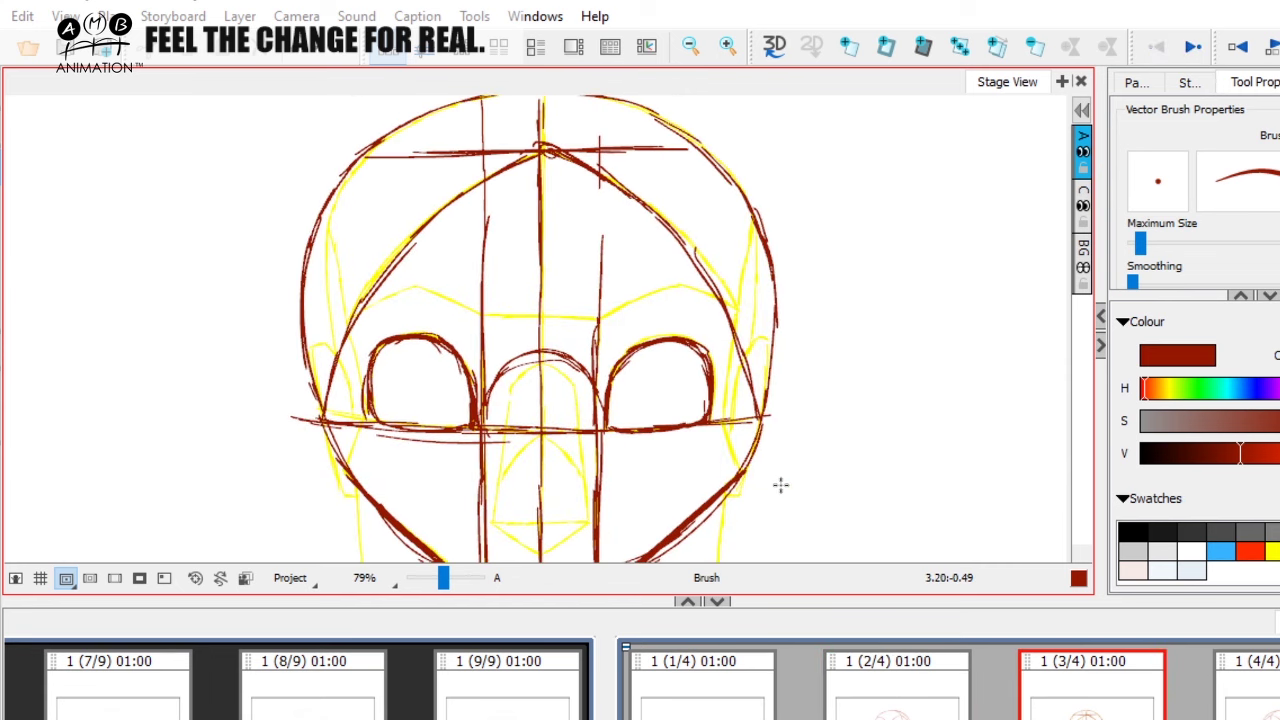
Trace a heavy trial outline around the cranium from one side of the head to the other
key("g")
left_click_drag(822, 382, 836, 402)
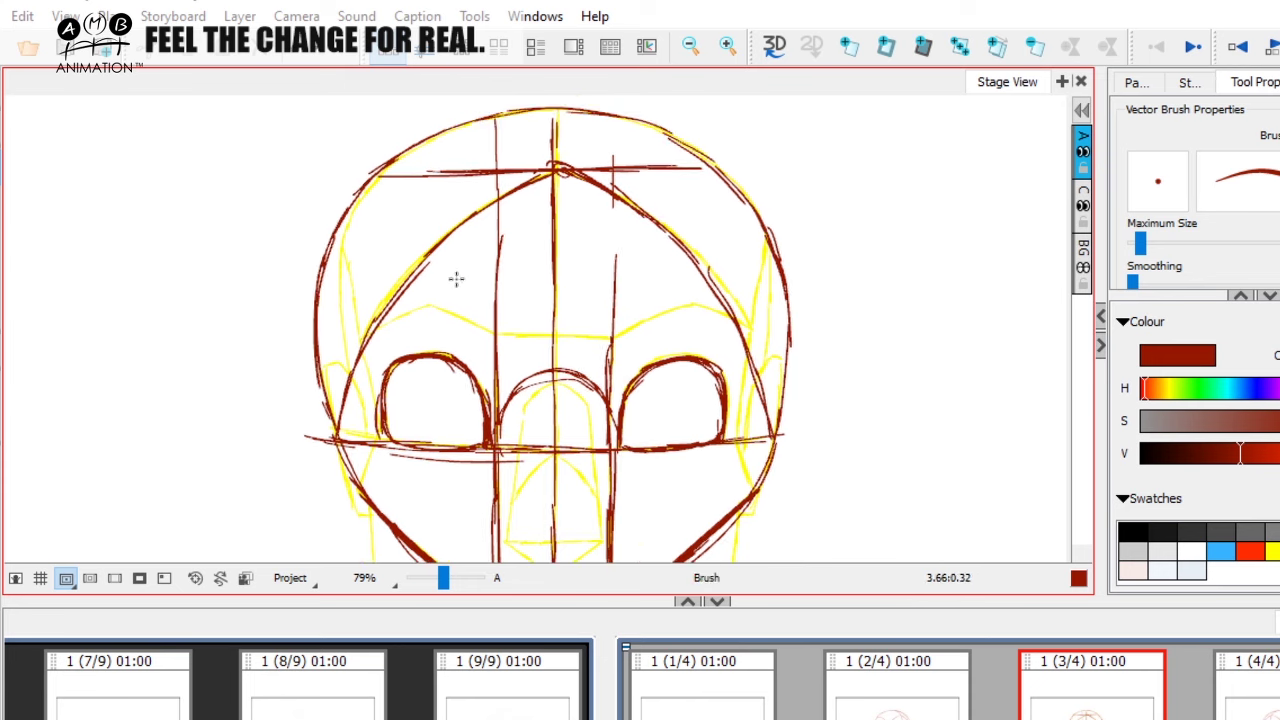
mouse_move(330, 408)
left_mouse_down()
mouse_move(350, 205)
mouse_move(535, 115)
mouse_move(780, 218)
mouse_move(795, 440)
left_mouse_up()
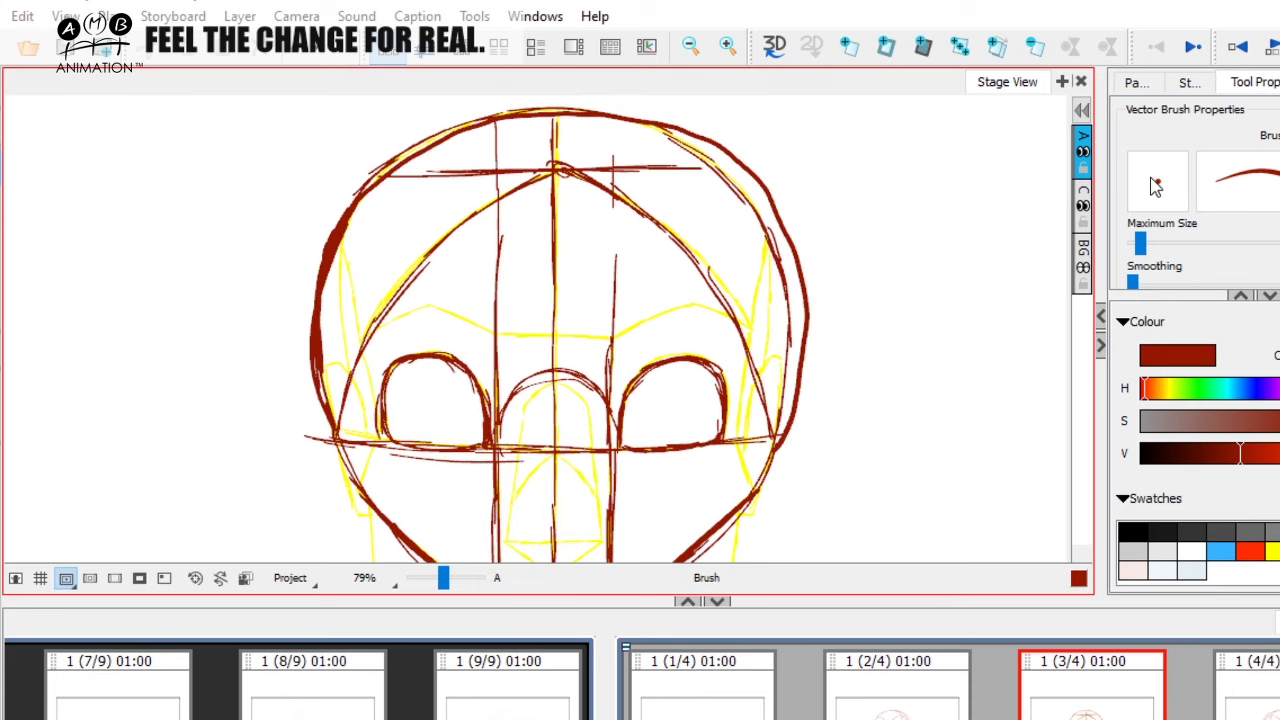
Hatch the side and upper planes of the three-quarter head in panel 2/4, remove the hatching and return to panel 3/4
left_click(930, 652)
mouse_move(350, 222)
left_mouse_down()
mouse_move(371, 214)
mouse_move(374, 329)
mouse_move(437, 354)
mouse_move(478, 480)
mouse_move(481, 362)
left_mouse_up()
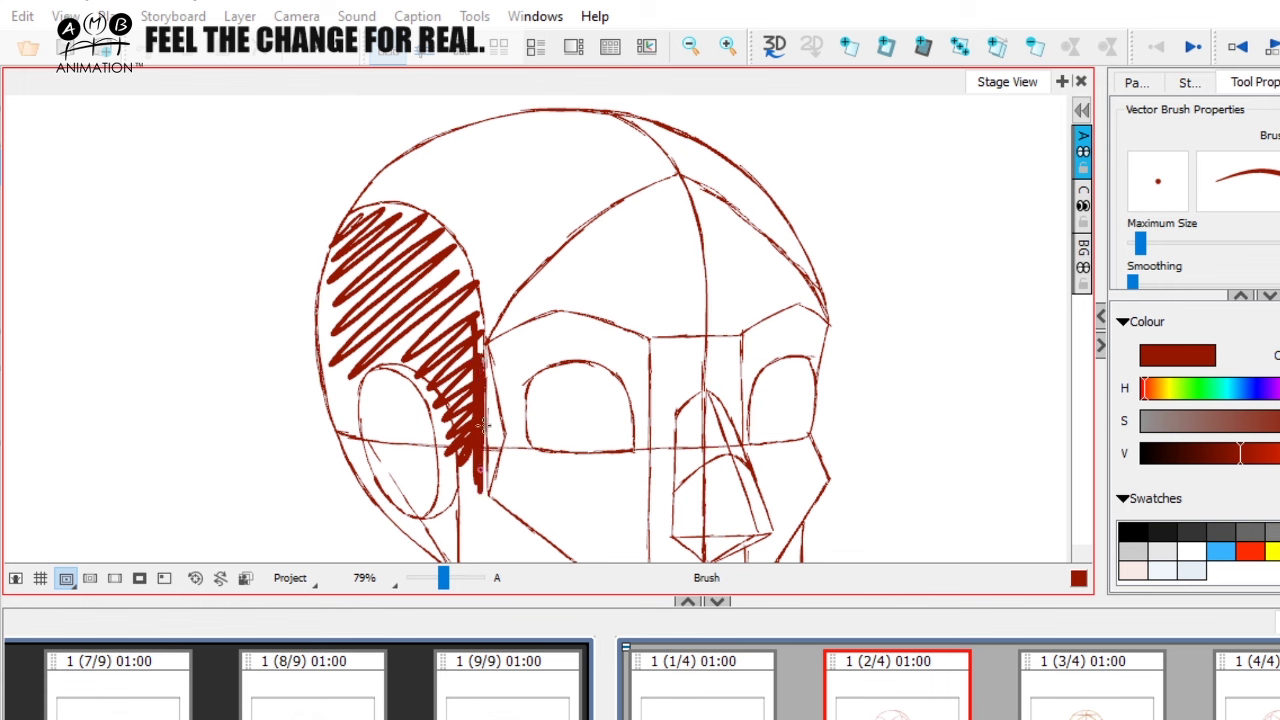
mouse_move(483, 425)
left_mouse_down()
mouse_move(480, 318)
mouse_move(410, 215)
mouse_move(332, 370)
mouse_move(345, 375)
mouse_move(365, 485)
mouse_move(425, 540)
mouse_move(455, 470)
mouse_move(481, 468)
mouse_move(452, 272)
mouse_move(400, 238)
mouse_move(332, 338)
mouse_move(356, 212)
mouse_move(342, 222)
mouse_move(405, 216)
mouse_move(574, 132)
mouse_move(531, 163)
mouse_move(499, 228)
mouse_move(476, 280)
mouse_move(486, 318)
mouse_move(480, 212)
mouse_move(372, 236)
left_mouse_up()
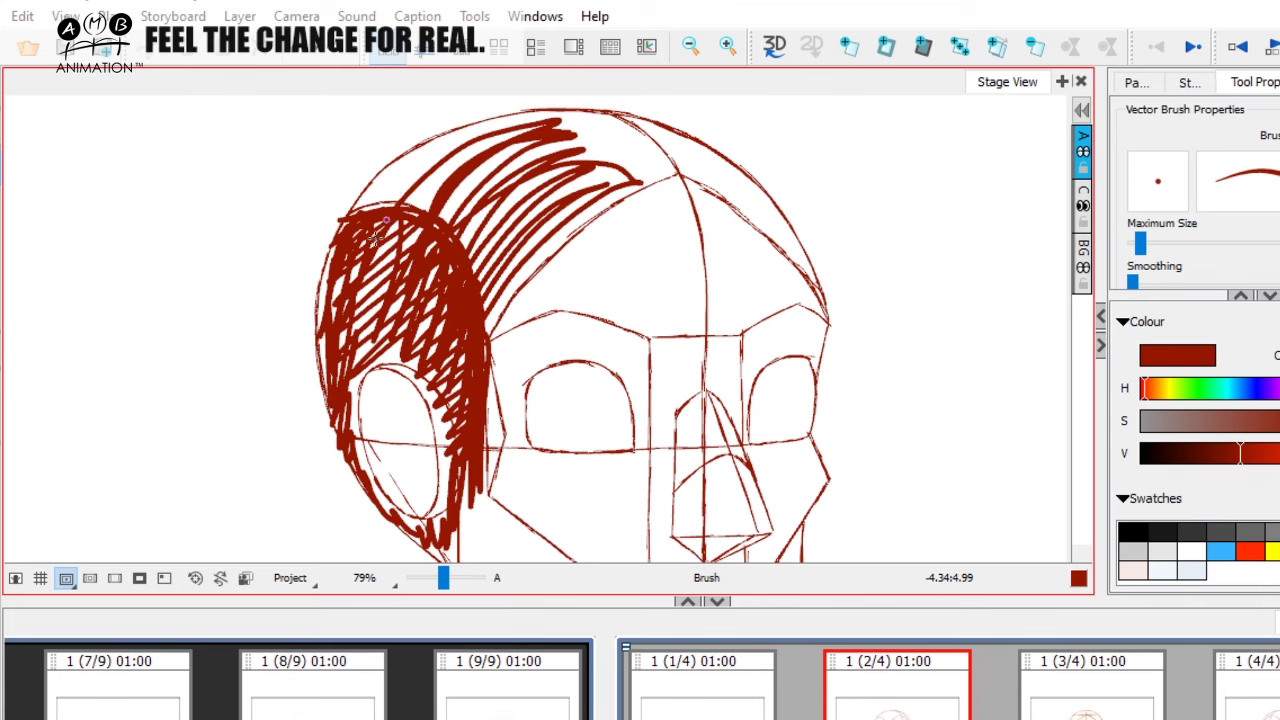
left_click_drag(443, 578, 440, 579)
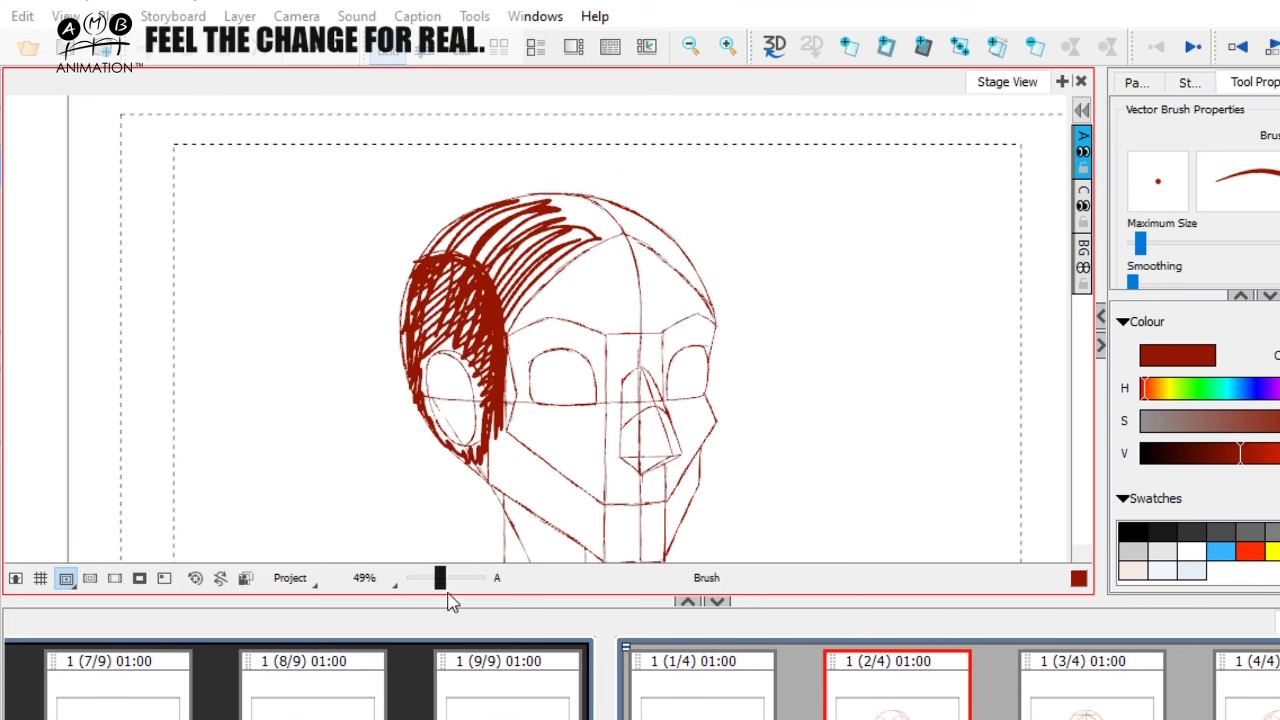
key("Delete")
left_click(1083, 680)
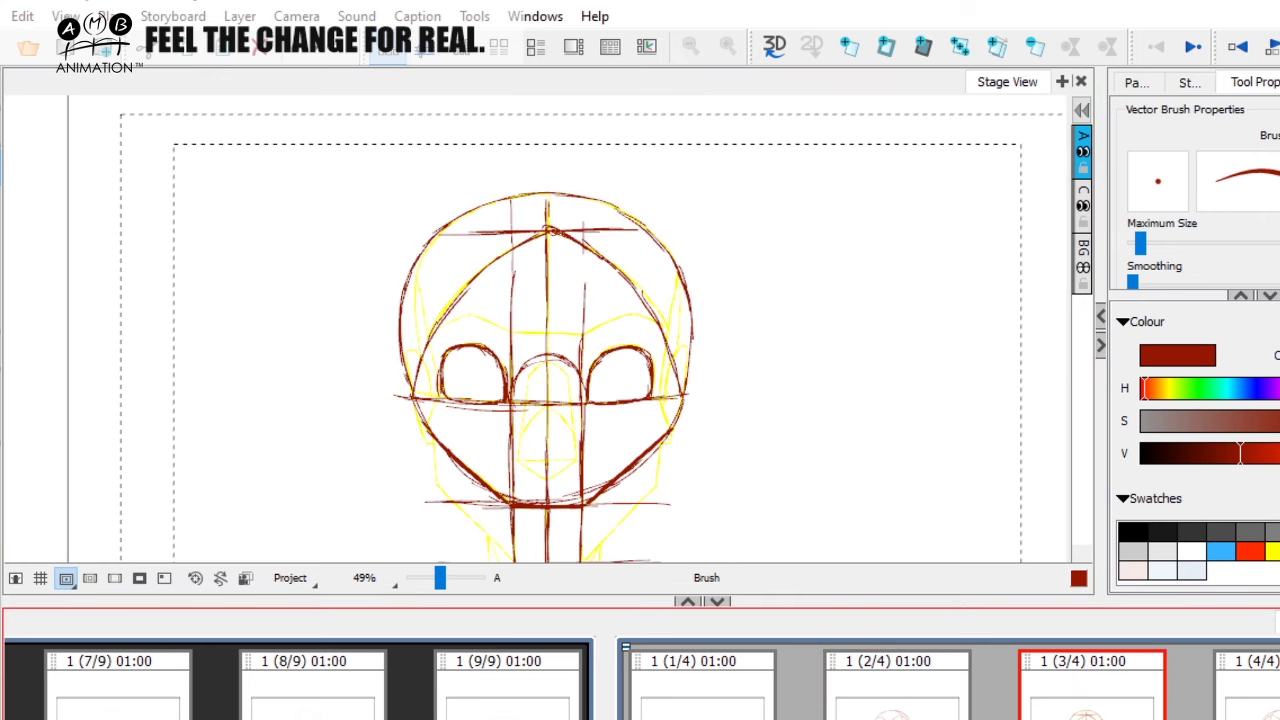
Sketch trial strokes for the head's side edge in panel 3/4 and the ear's upper curve in panel 2/4, and undo both
left_click(863, 680)
left_click(1083, 680)
mouse_move(425, 268)
left_mouse_down()
mouse_move(405, 285)
mouse_move(412, 378)
mouse_move(440, 370)
left_mouse_up()
key("ctrl+z")
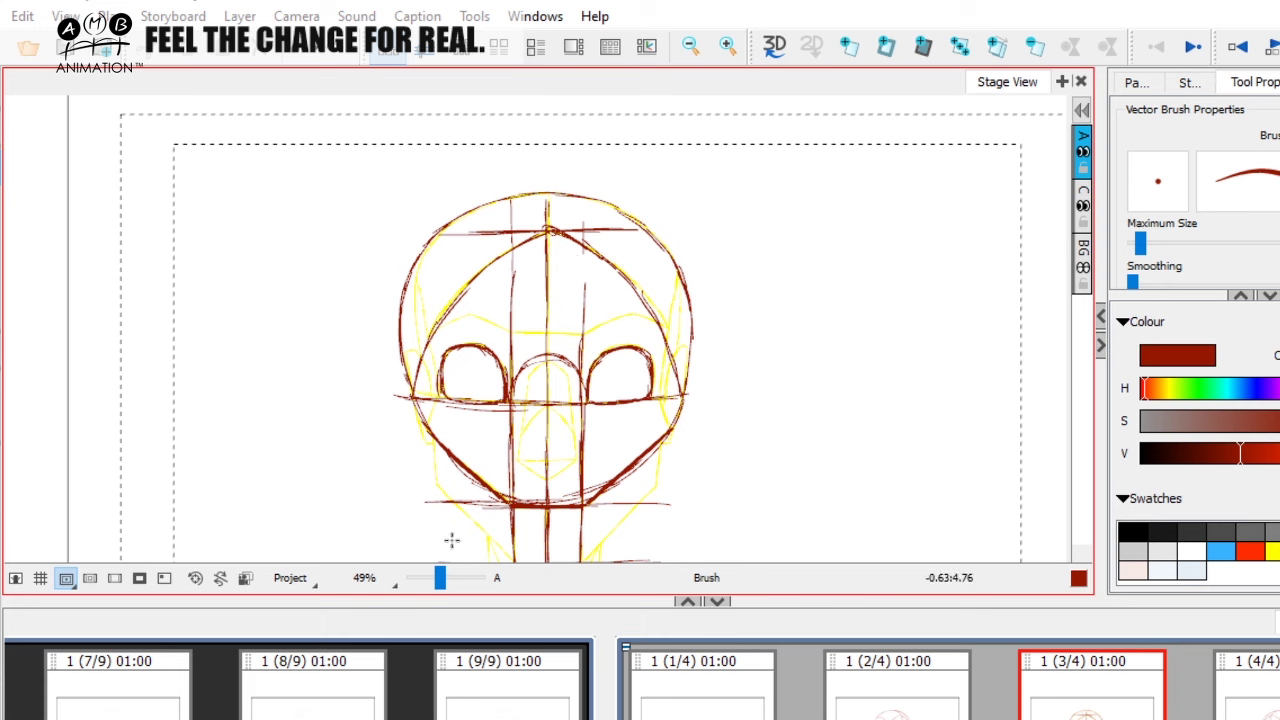
key("Left")
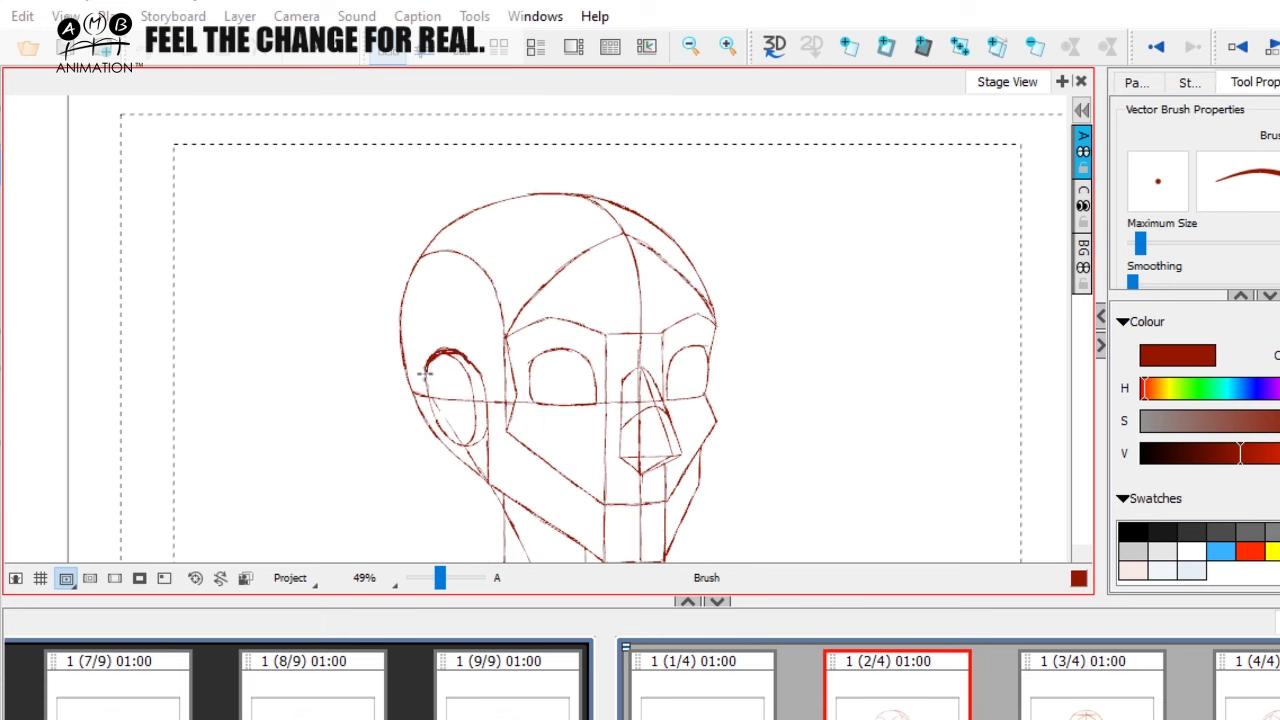
key("ctrl+z")
left_click(1110, 697)
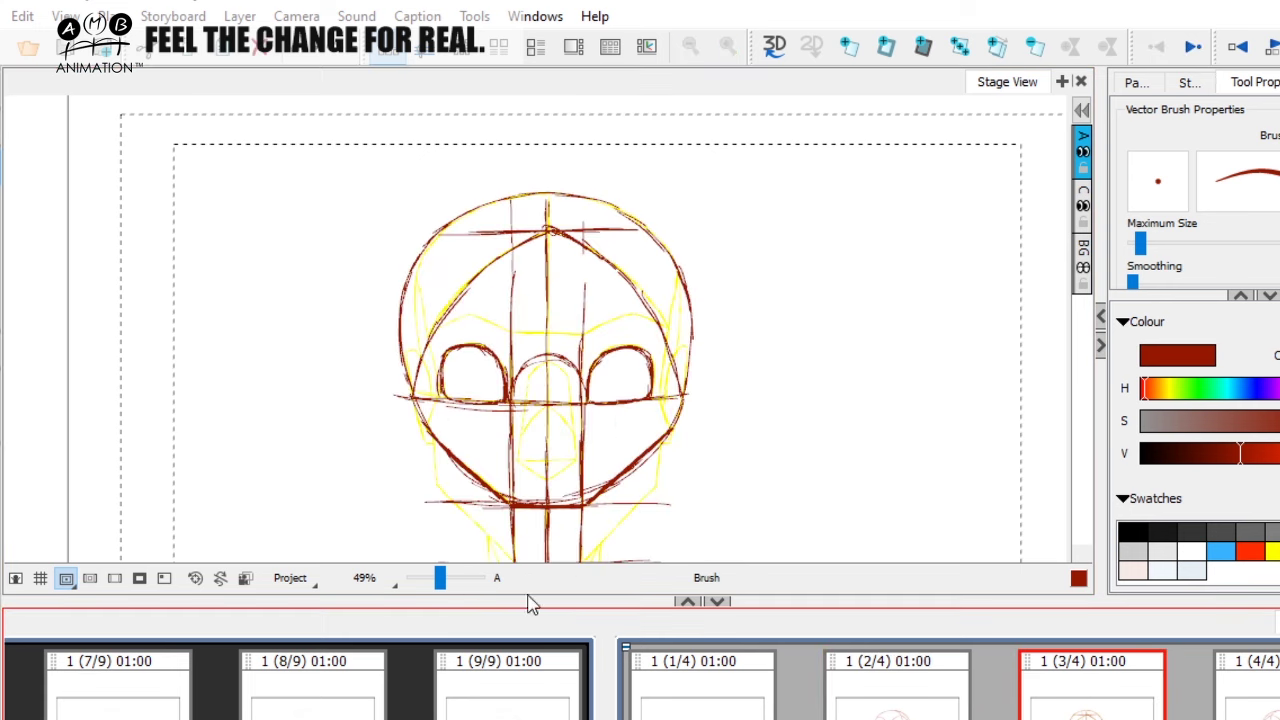
Trace the near brow ridge on the three-quarter head in panel 2/4 as a demonstration and undo the strokes
left_click_drag(432, 580, 443, 580)
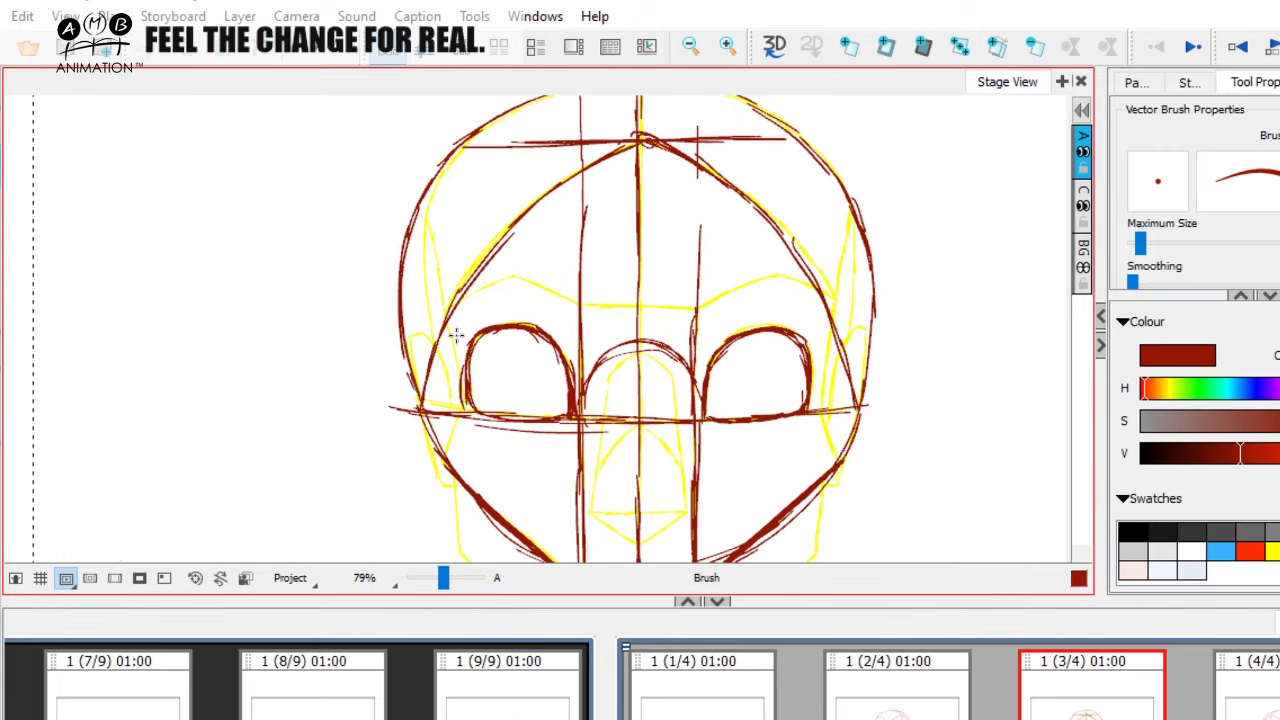
key("Left")
key("Right")
key("Left")
mouse_move(568, 314)
left_mouse_down()
mouse_move(637, 281)
mouse_move(727, 308)
left_mouse_up()
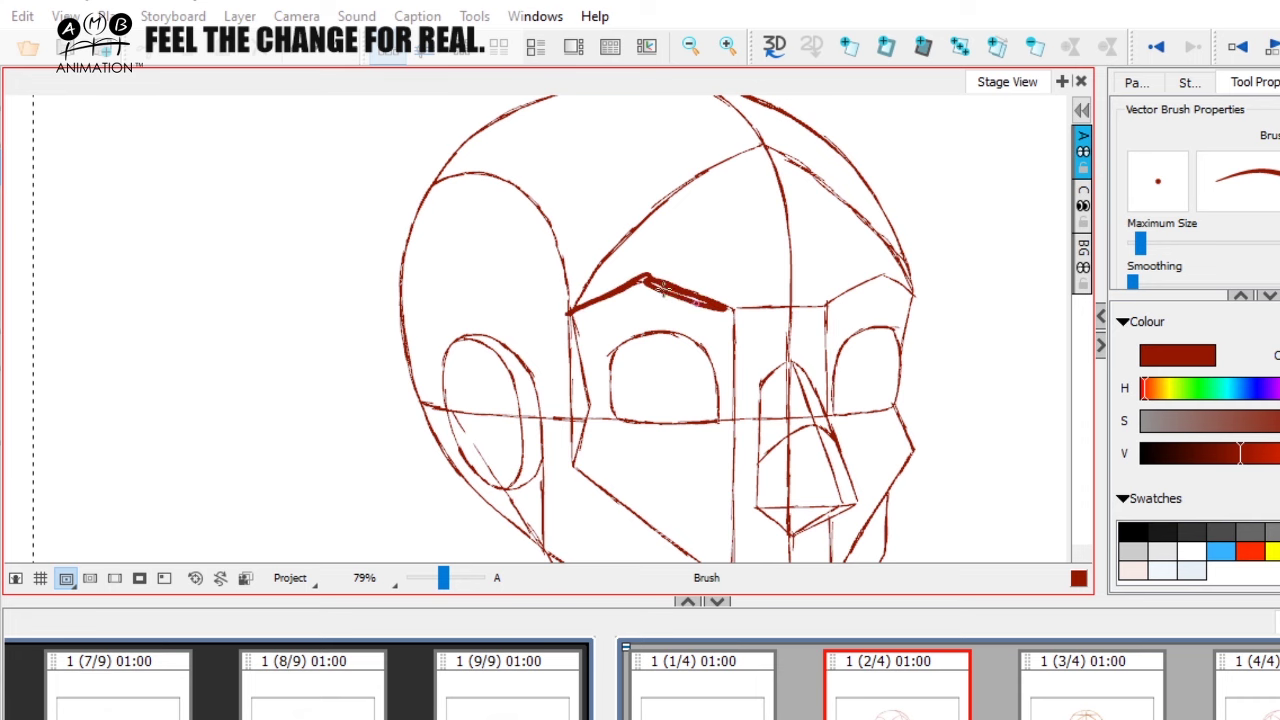
key("ctrl+z")
key("Right")
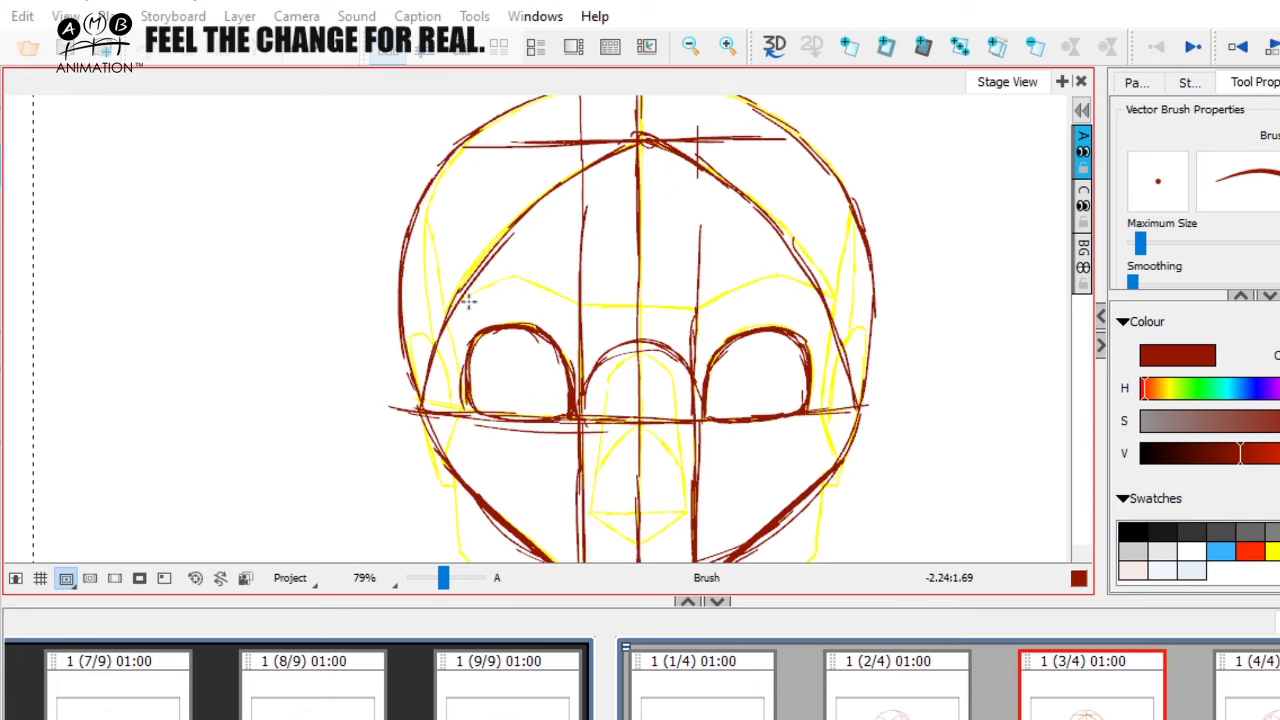
With the onion skin on, draw a horizontal brow guide above the eye sockets between the two forehead curves
key("Left")
key("Right")
left_click(1083, 182)
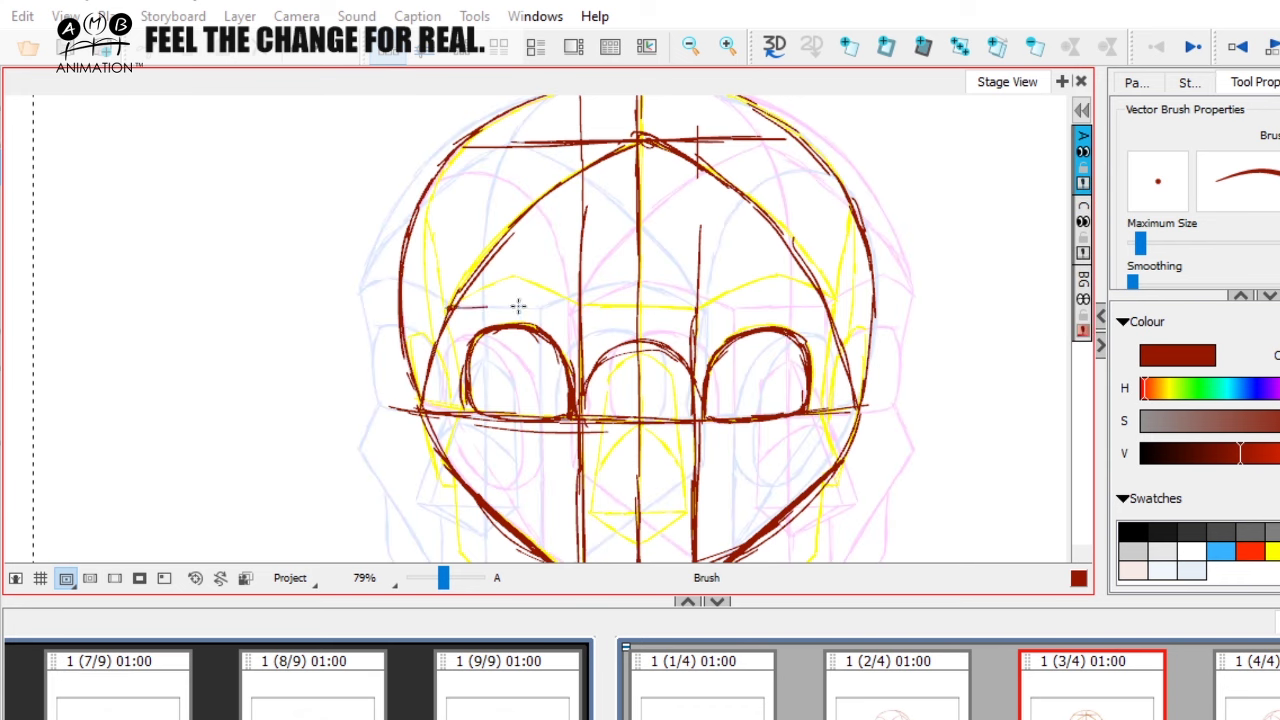
left_click_drag(518, 306, 838, 306)
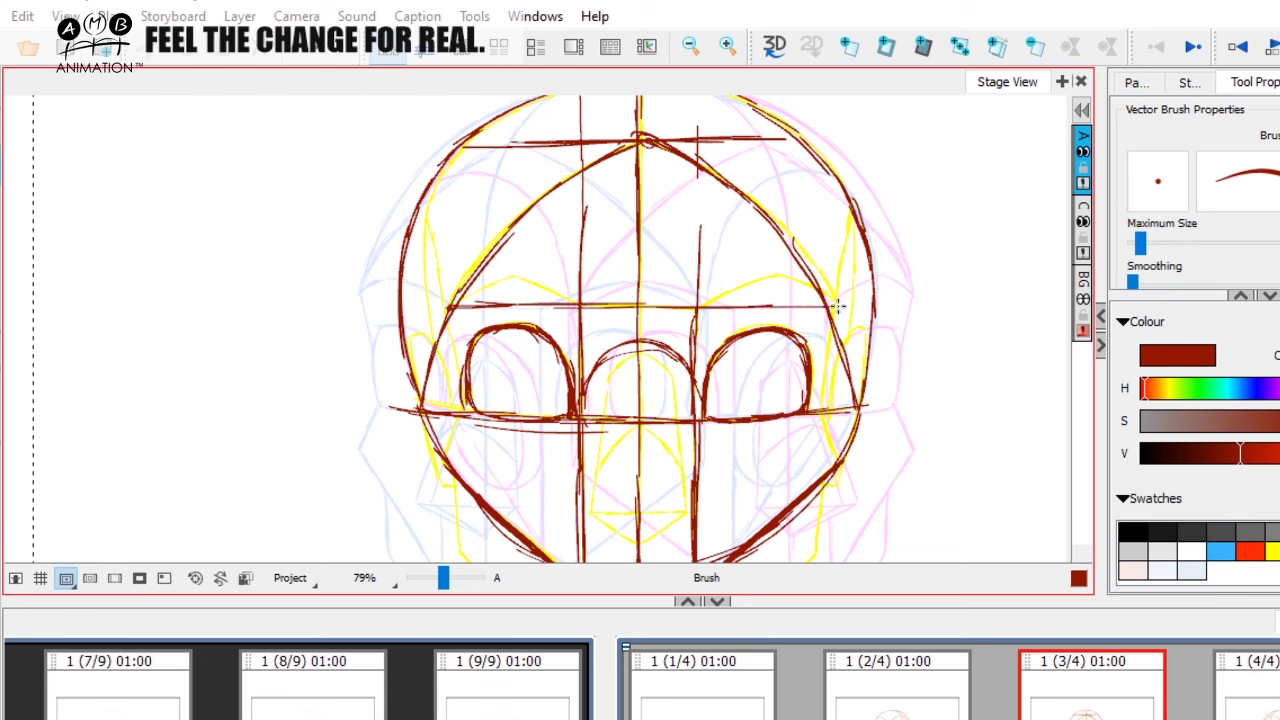
key("Left")
key("Right")
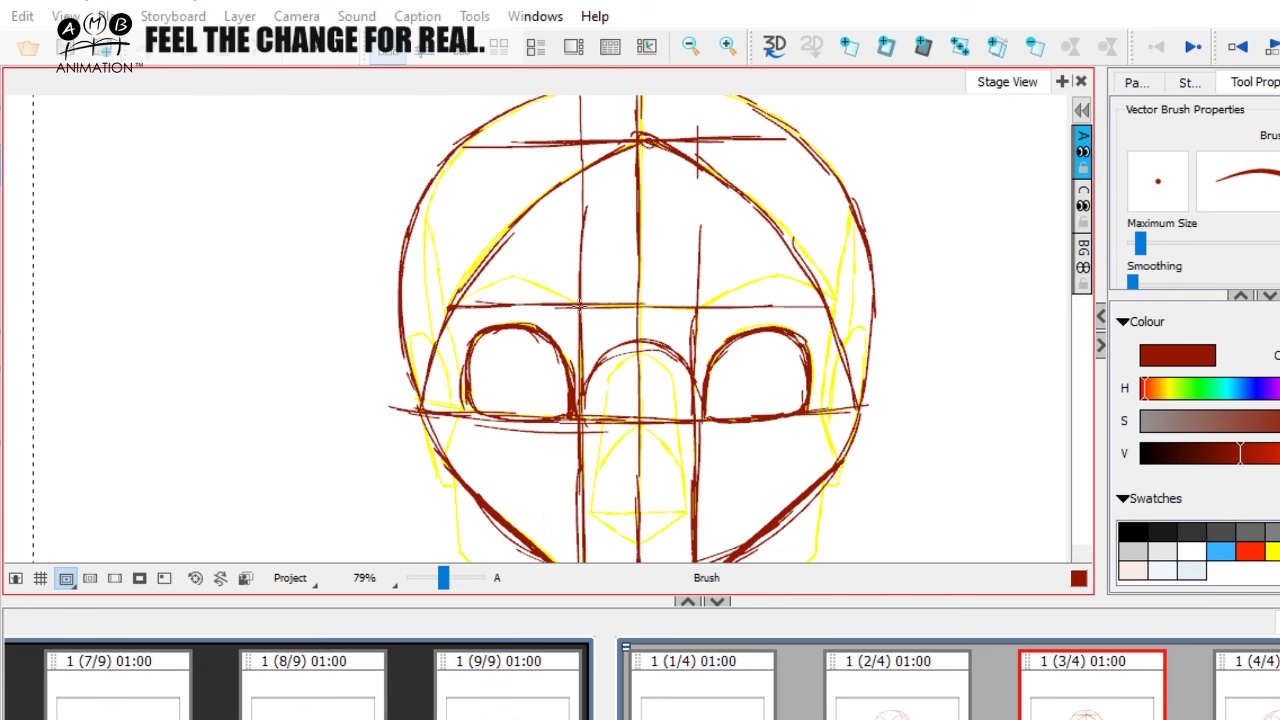
Draw the left brow as an angled peak from the forehead curve to the left vertical guide, checking it against panel 2/4
key("Left")
key("Right")
key("Left")
key("Right")
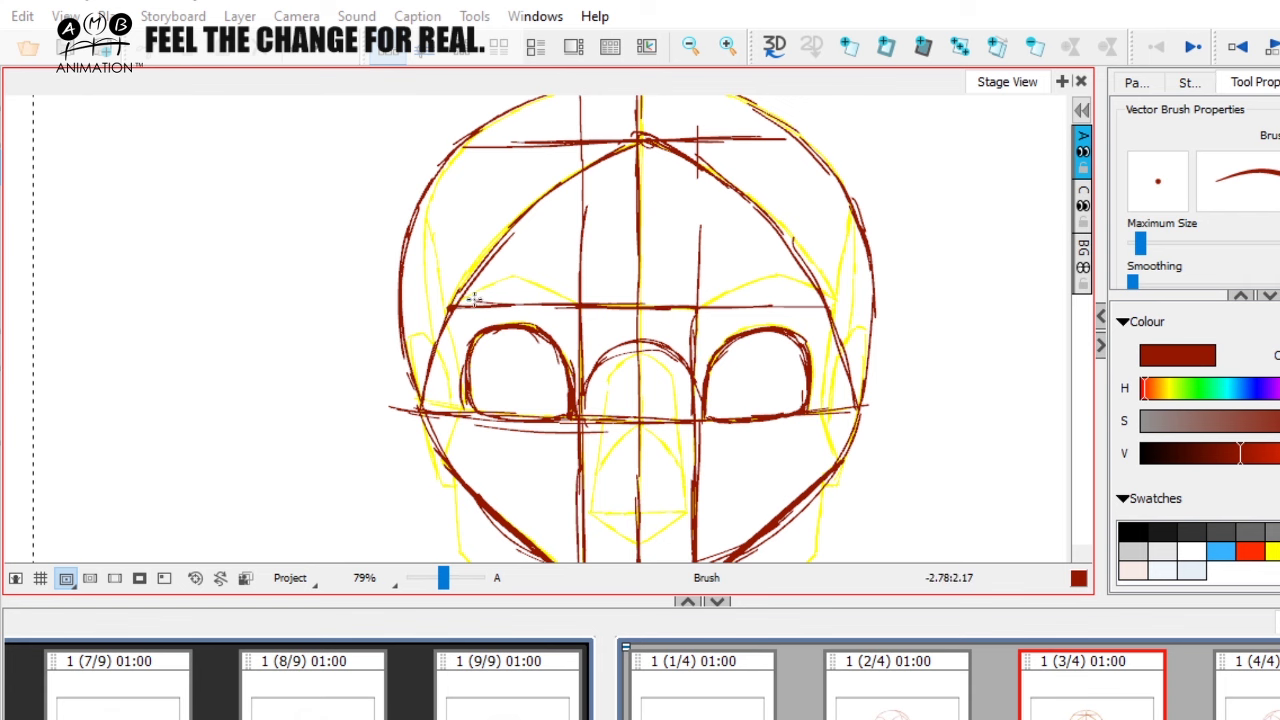
left_click_drag(447, 305, 510, 277)
key("Left")
key("Right")
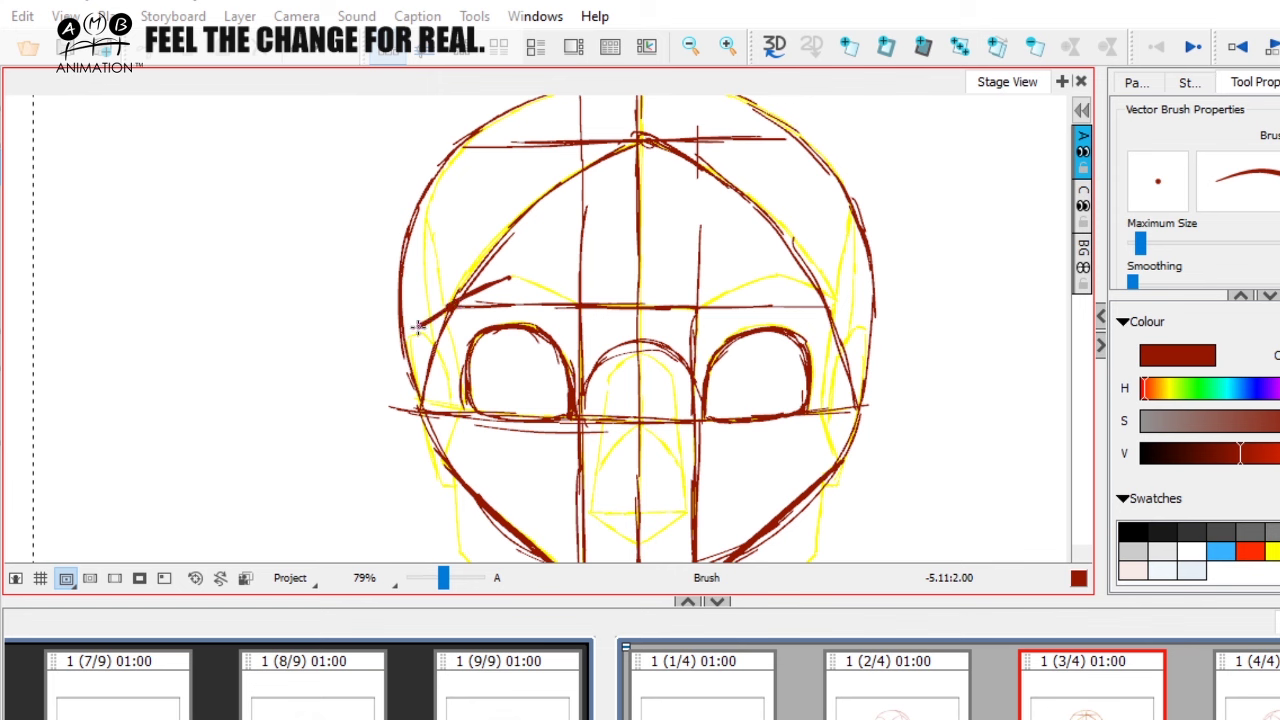
key("ctrl+z")
key("f")
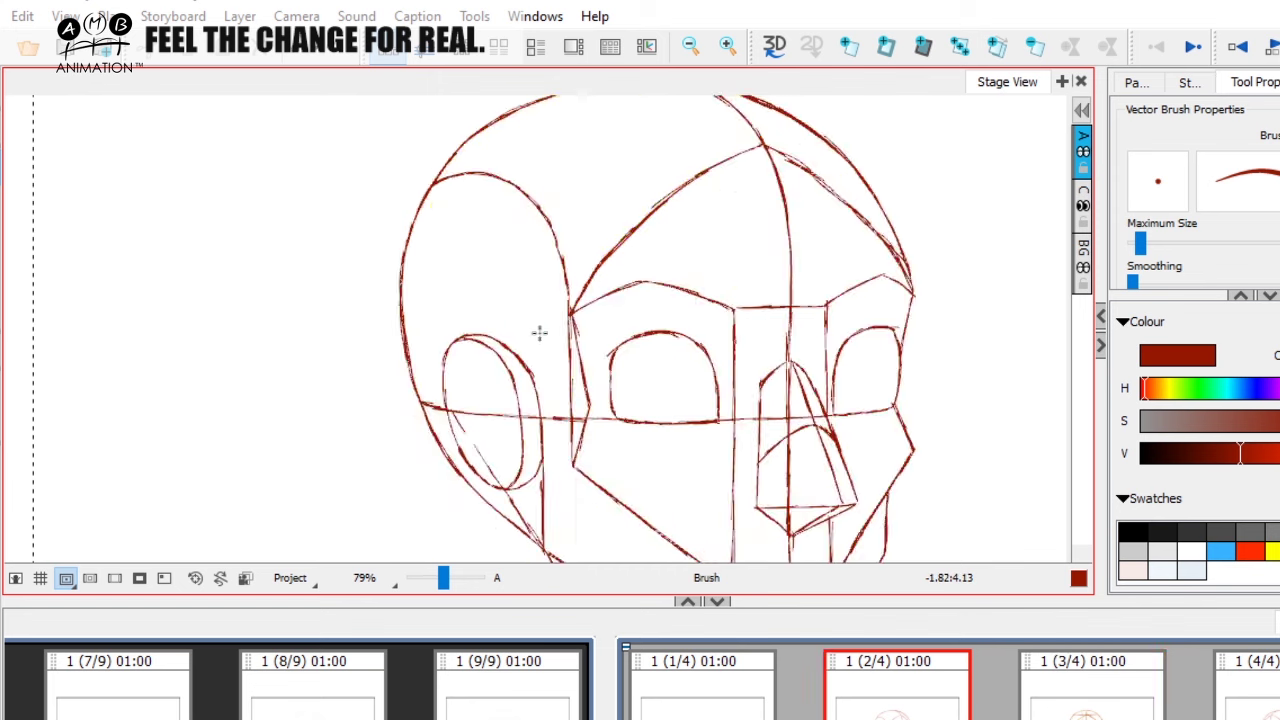
key("g")
left_click_drag(504, 277, 574, 302)
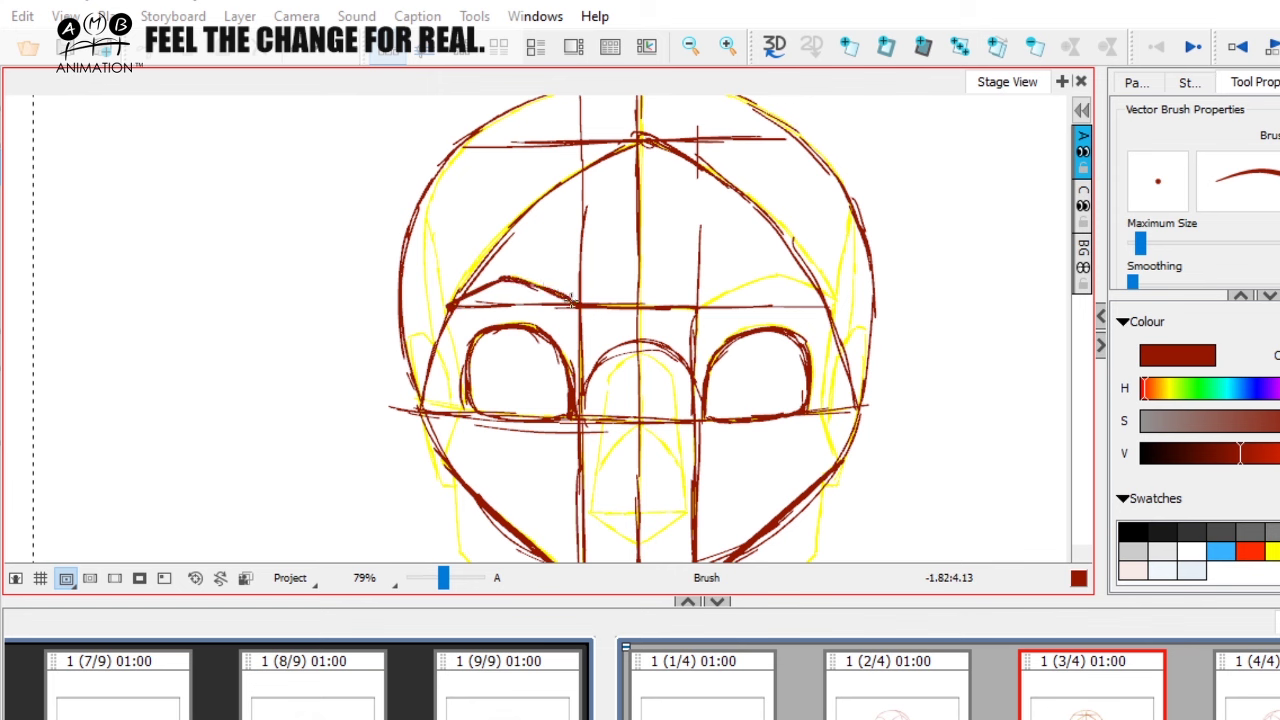
Draw the matching right brow peak from the right vertical guide to the forehead curve, comparing it with panel 2/4
key("Left")
key("Right")
mouse_move(700, 308)
left_mouse_down()
mouse_move(762, 283)
mouse_move(803, 291)
left_mouse_up()
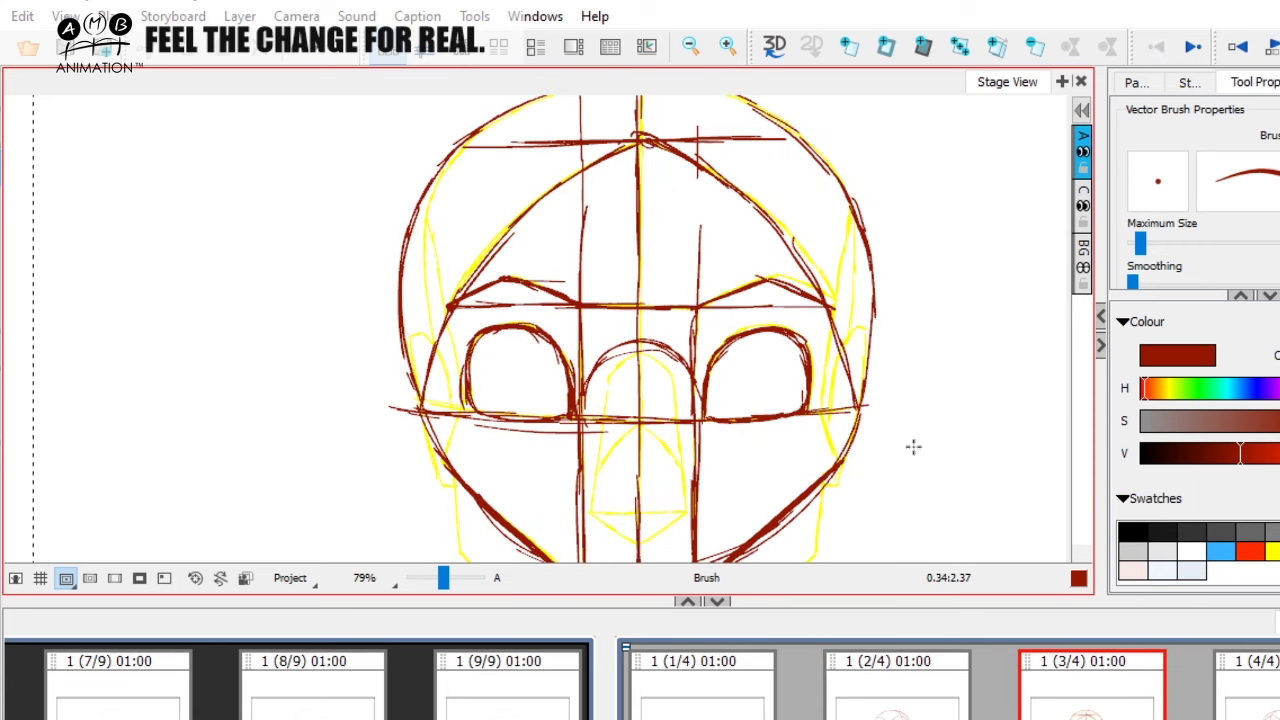
key("Left")
key("Right")
Sketch trial cross guides through both eye sockets and strokes along the brow line, and undo them all
key("space")
left_click_drag(930, 417, 906, 345)
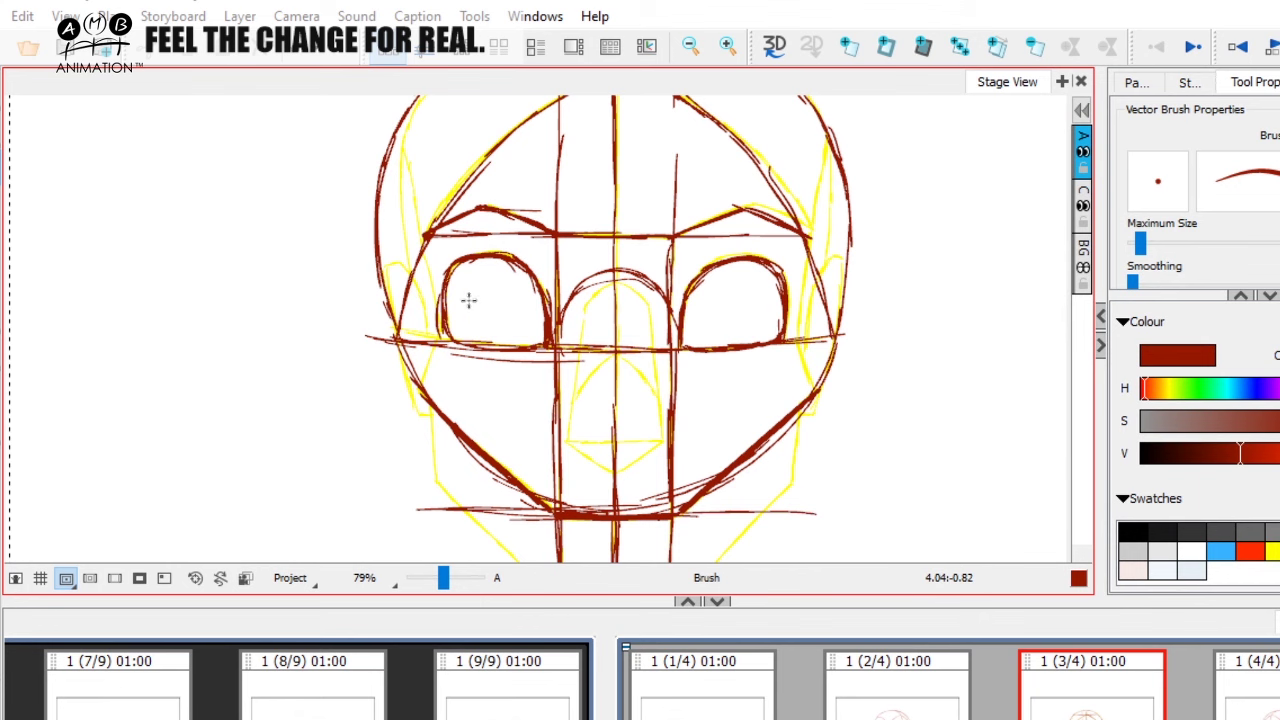
left_click_drag(494, 262, 499, 358)
left_click_drag(440, 305, 545, 308)
left_click_drag(743, 258, 740, 358)
left_click_drag(684, 300, 786, 311)
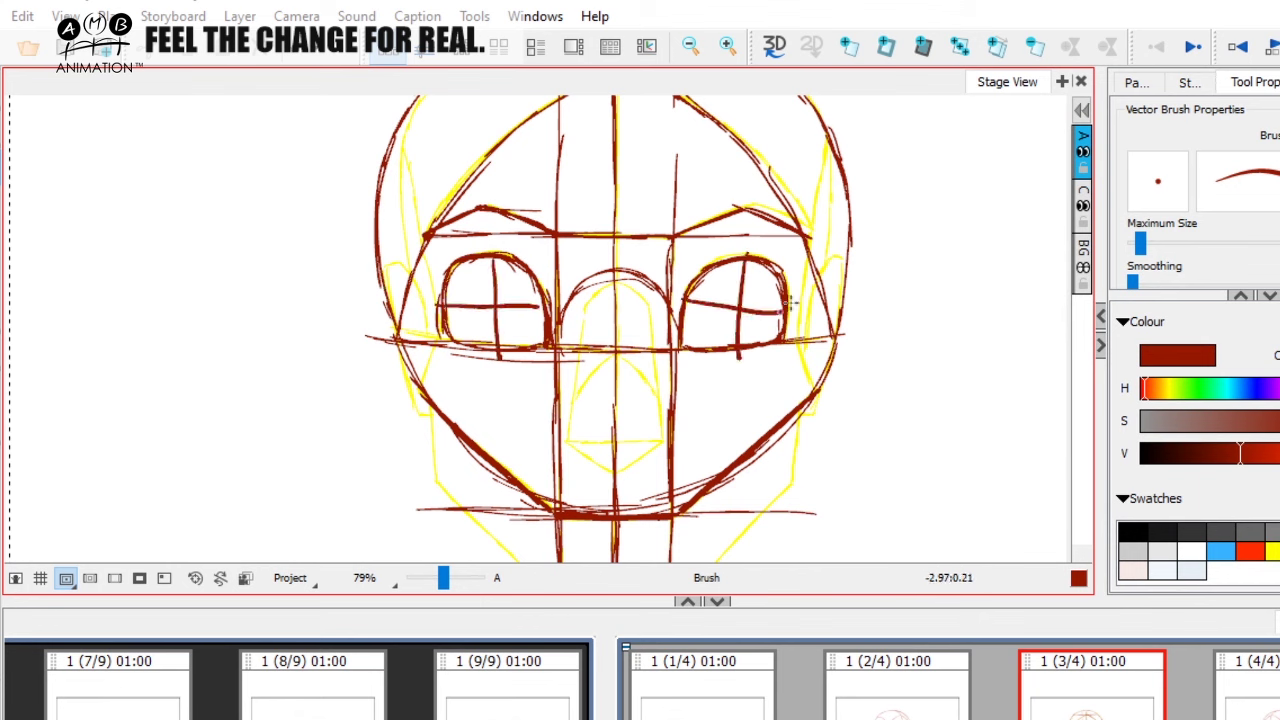
mouse_move(436, 235)
left_mouse_down()
mouse_move(500, 214)
mouse_move(540, 228)
left_mouse_up()
mouse_move(676, 238)
left_mouse_down()
mouse_move(755, 214)
mouse_move(800, 236)
left_mouse_up()
key("ctrl+z")
key("ctrl+z")
key("ctrl+z")
key("ctrl+z")
key("ctrl+z")
key("ctrl+z")
key("ctrl+z")
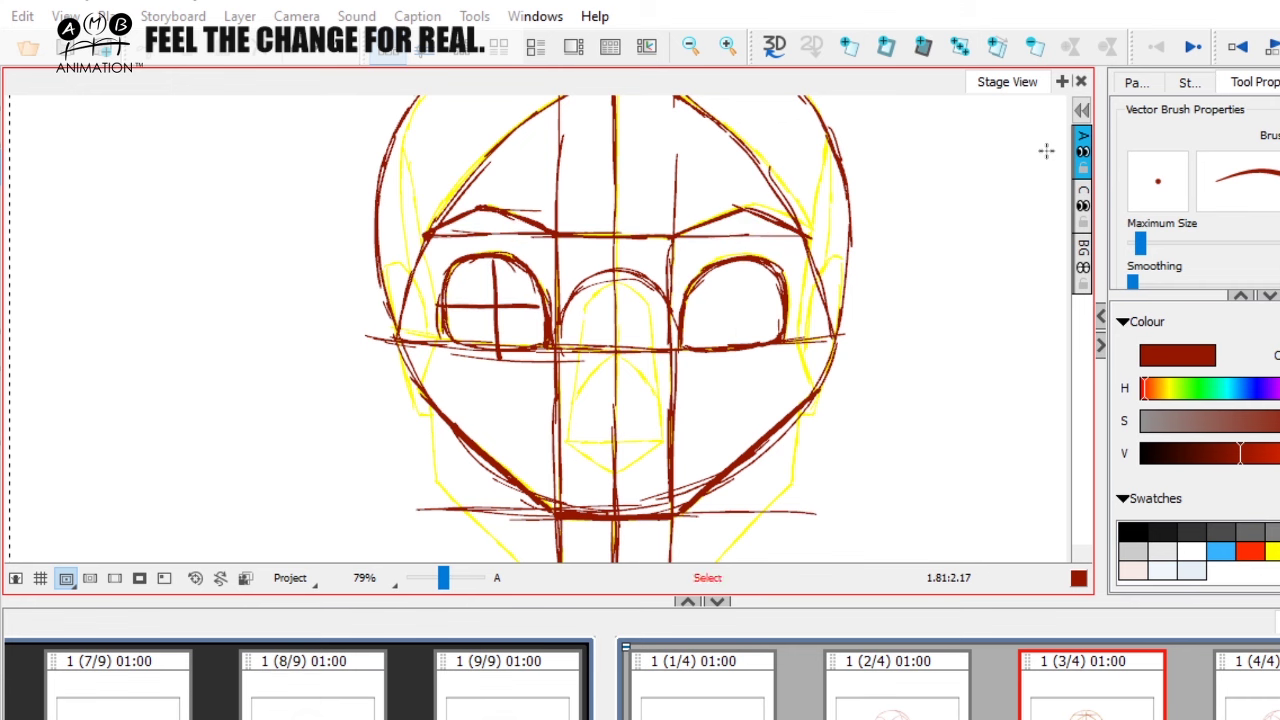
key("ctrl+z")
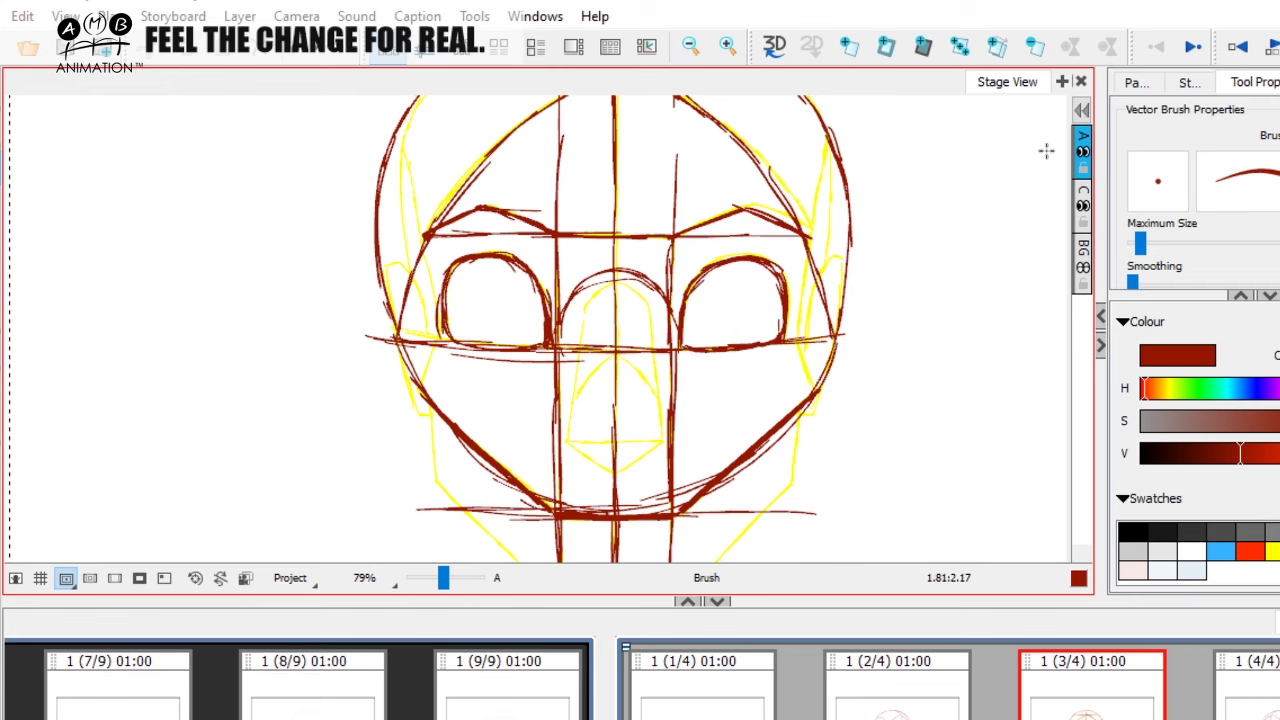
Draw vertical side lines from both outer brow corners to the cheek corners and a short left cheekbone edge, comparing with panel 2/4
key("Left")
key("Right")
key("Left")
key("Right")
key("Left")
key("Right")
left_click_drag(424, 240, 424, 385)
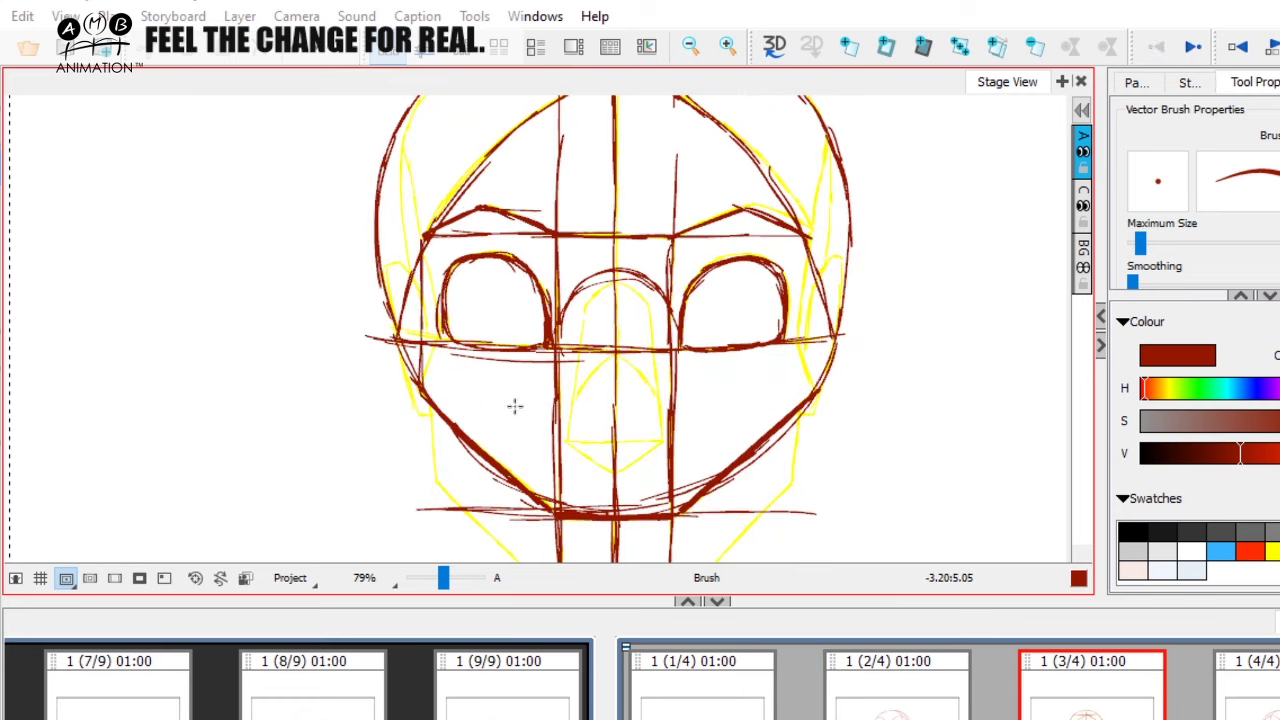
key("Left")
key("Right")
left_click_drag(812, 266, 815, 394)
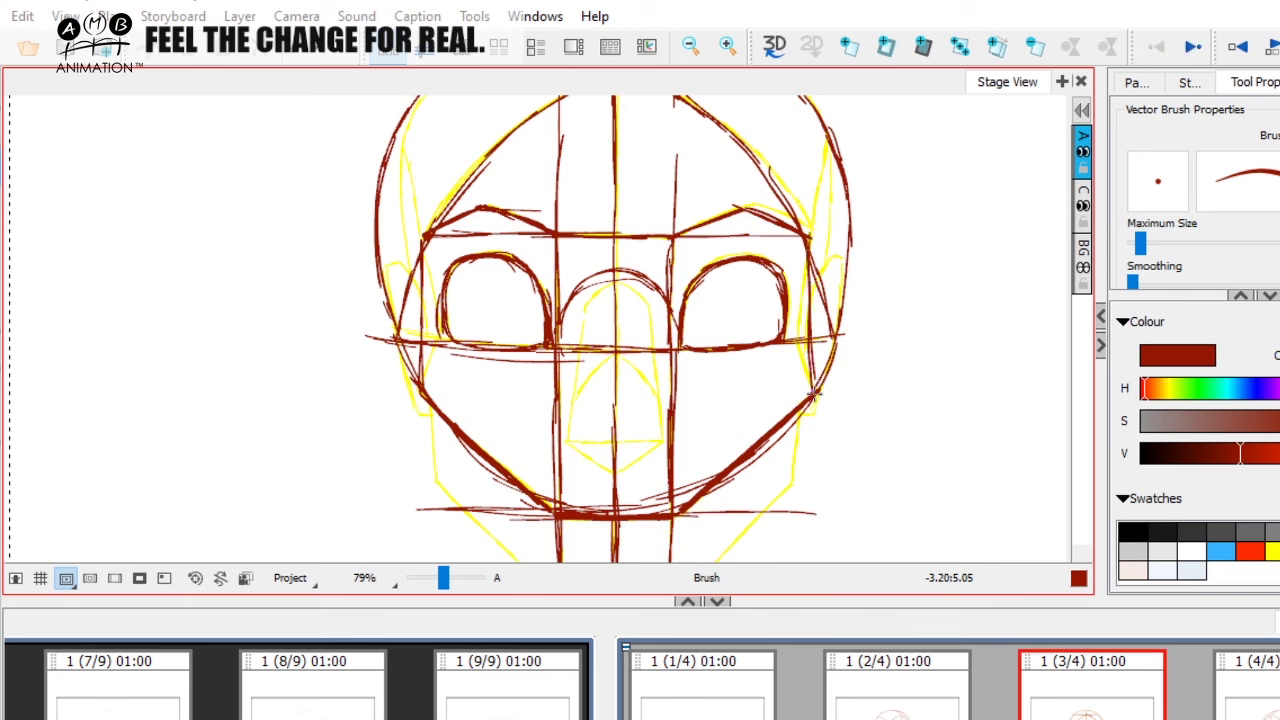
key("Left")
key("Right")
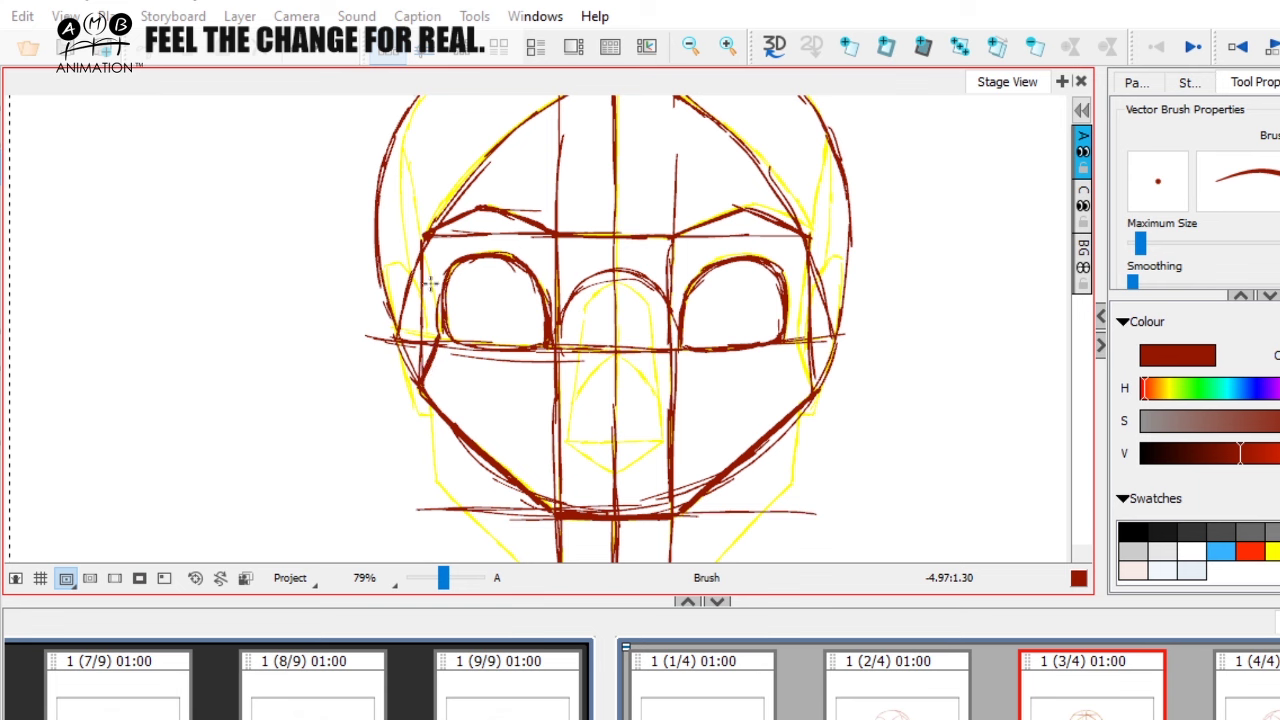
Shade the narrow side plane beside the left eye socket in panel 2/4, undo it and return to panel 3/4
key("Left")
key("Right")
key("Left")
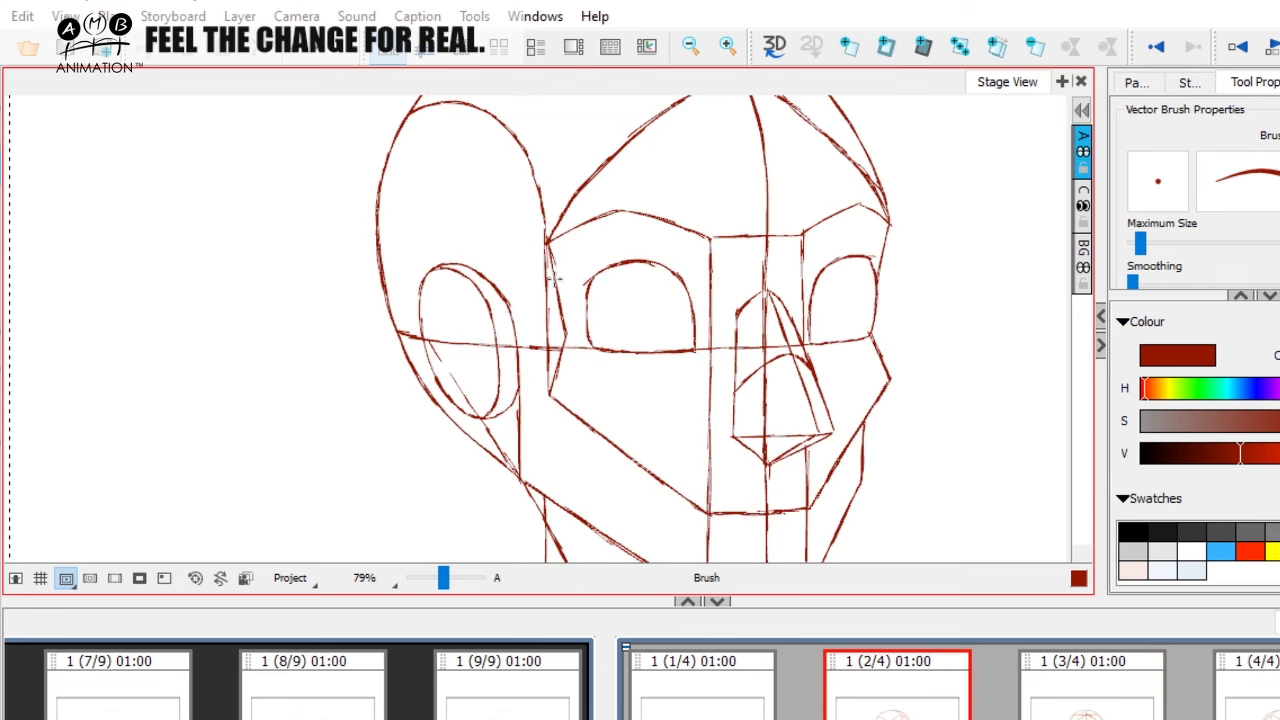
left_click_drag(551, 295, 552, 392)
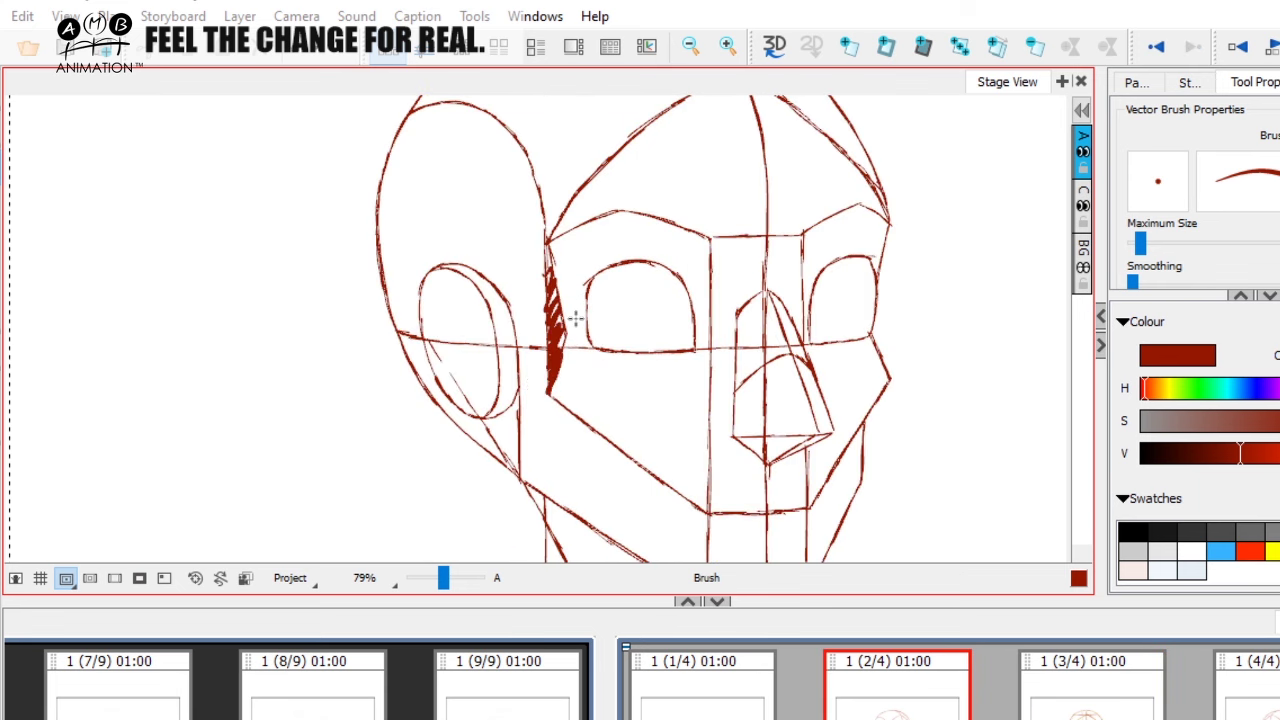
key("ctrl+z")
key("Right")
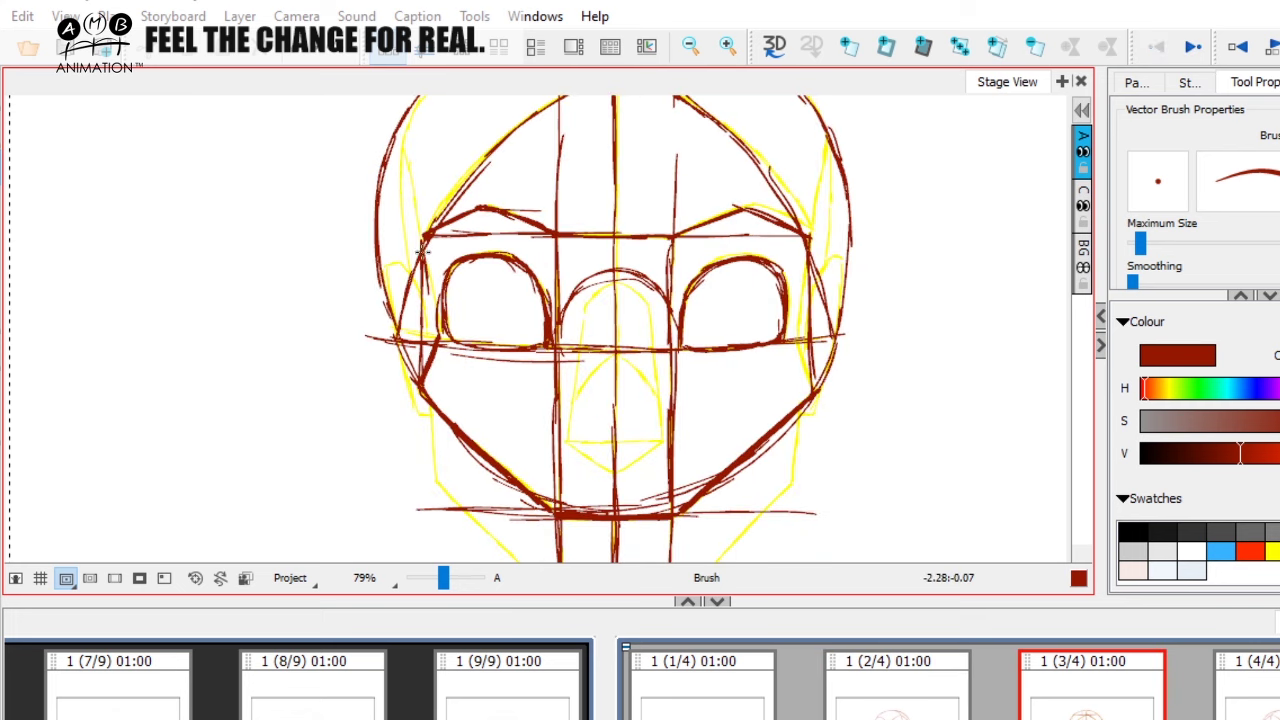
Draw angled edges from both brow corners inward to the eye line and out to the cheek corners, checking them against panel 2/4
mouse_move(422, 250)
left_mouse_down()
mouse_move(440, 344)
mouse_move(413, 403)
left_mouse_up()
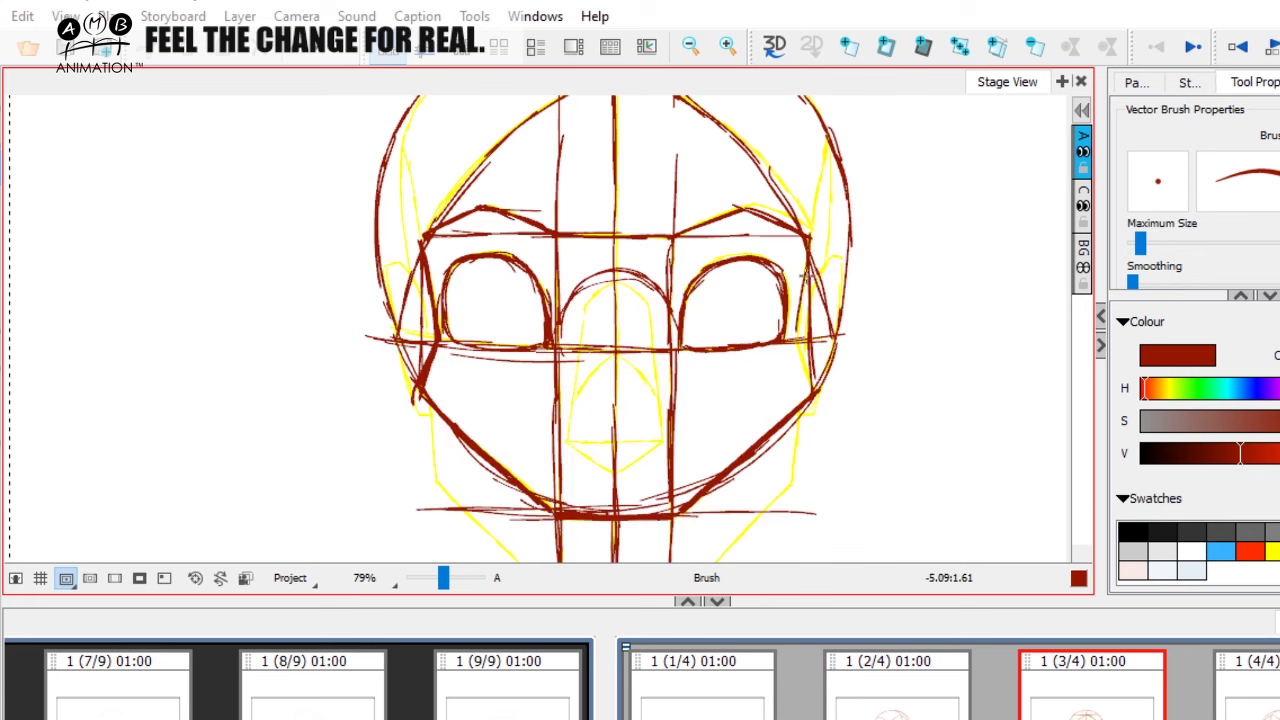
left_click_drag(804, 258, 802, 343)
key("Left")
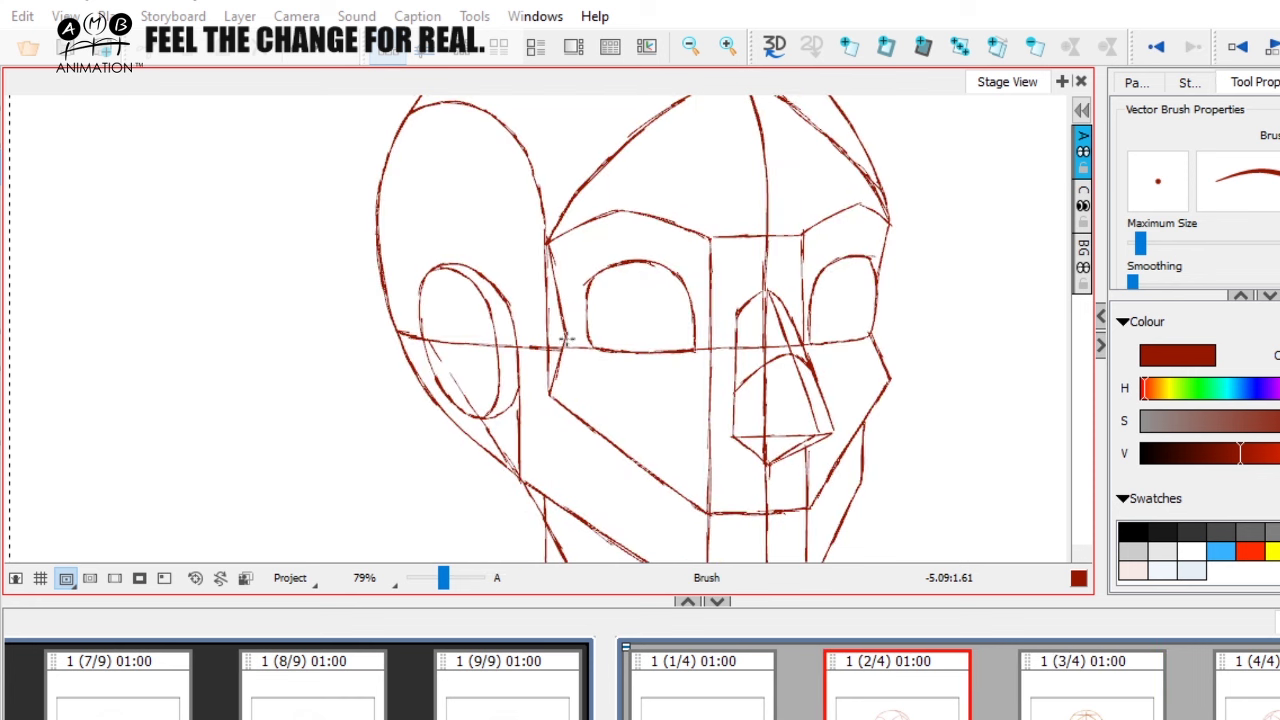
key("Right")
key("Left")
key("Right")
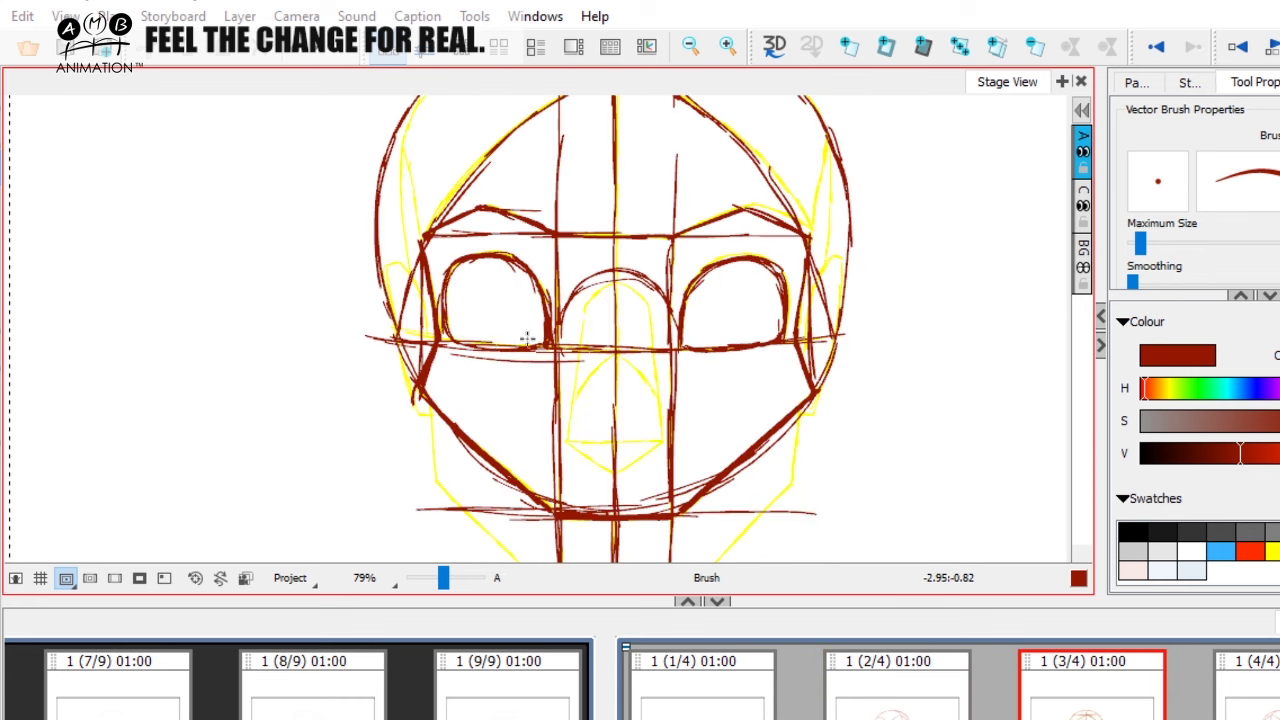
key("Left")
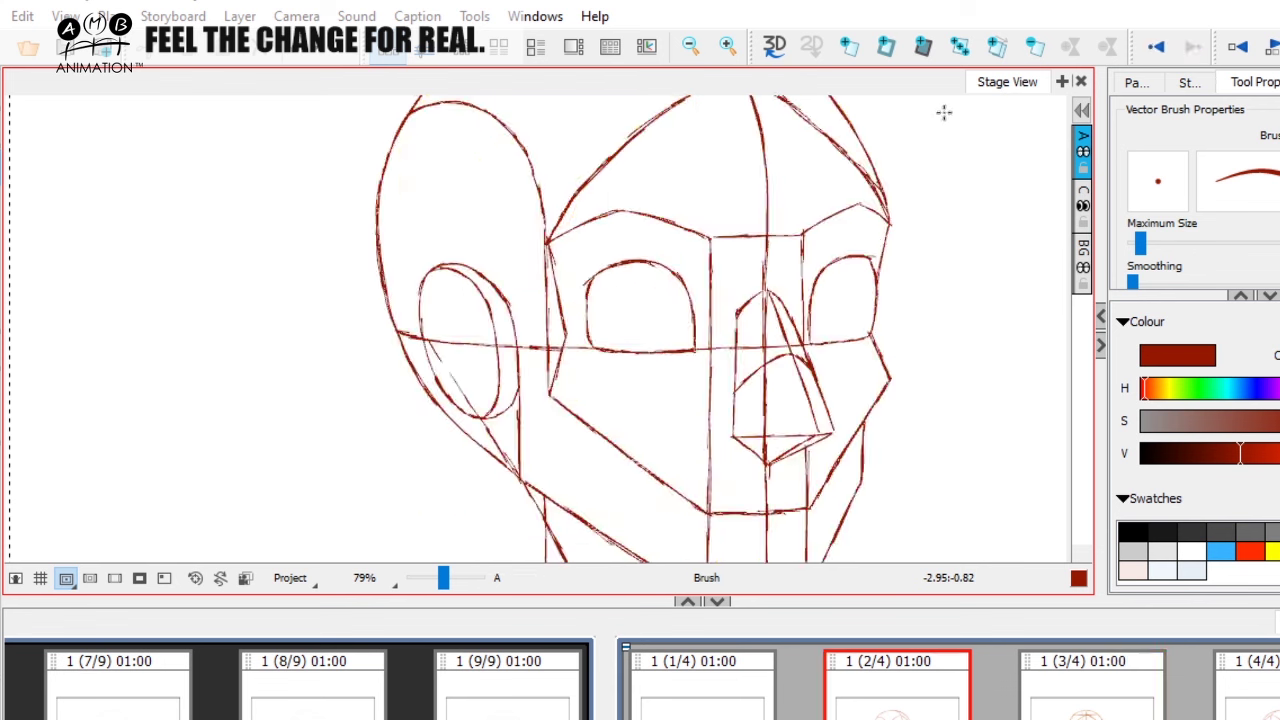
key("Right")
key("Left")
key("Right")
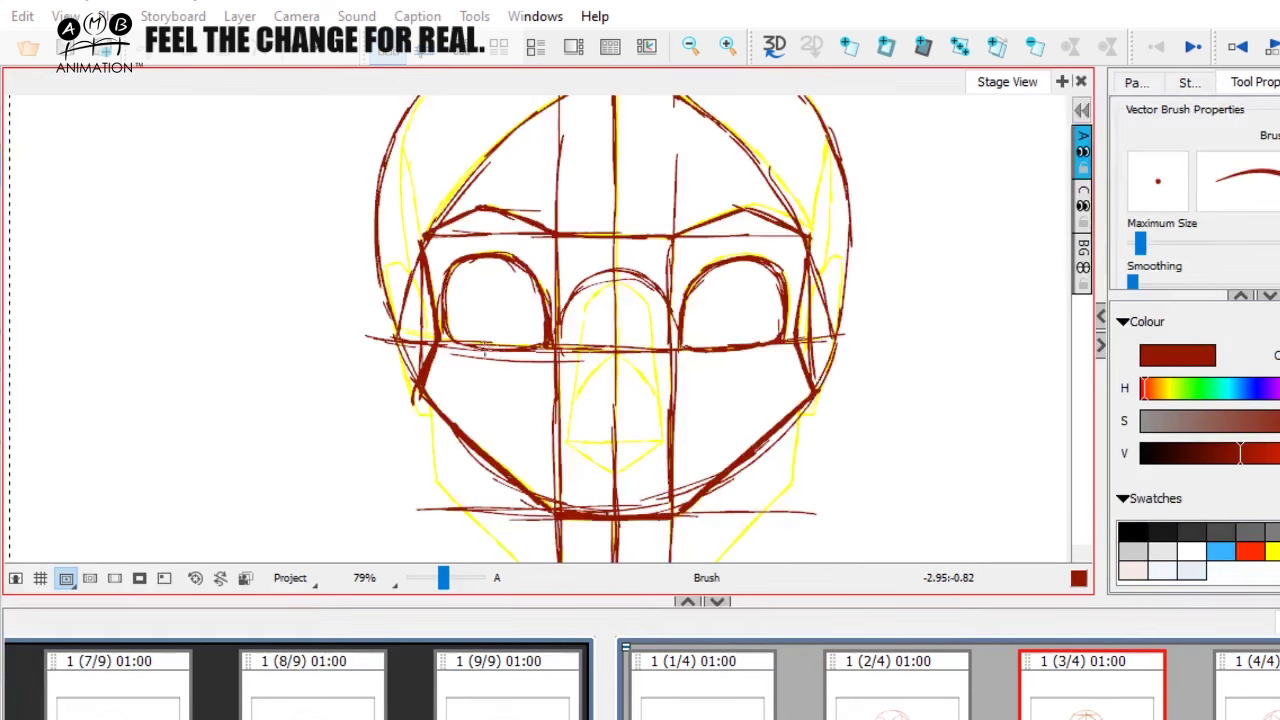
In panel 2/4, mark the gap beside the left eye socket and the angled side edge with trial strokes, removing them again
key("Left")
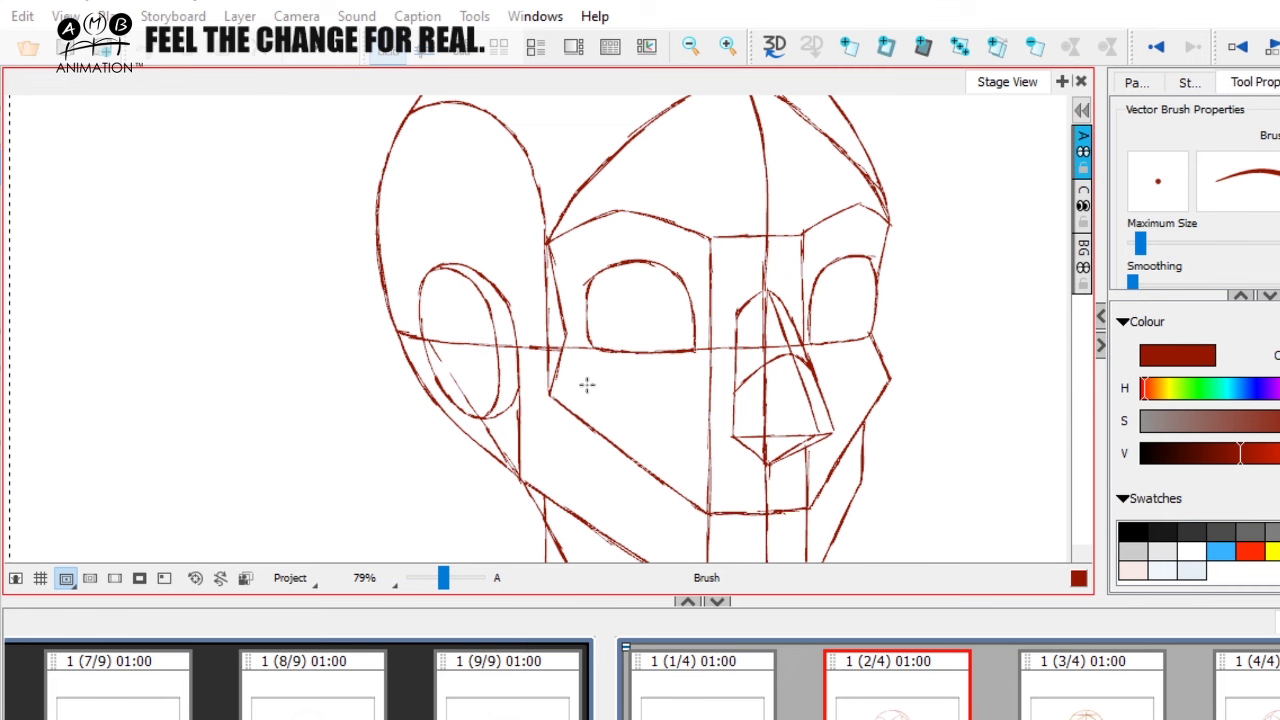
left_click_drag(564, 332, 591, 331)
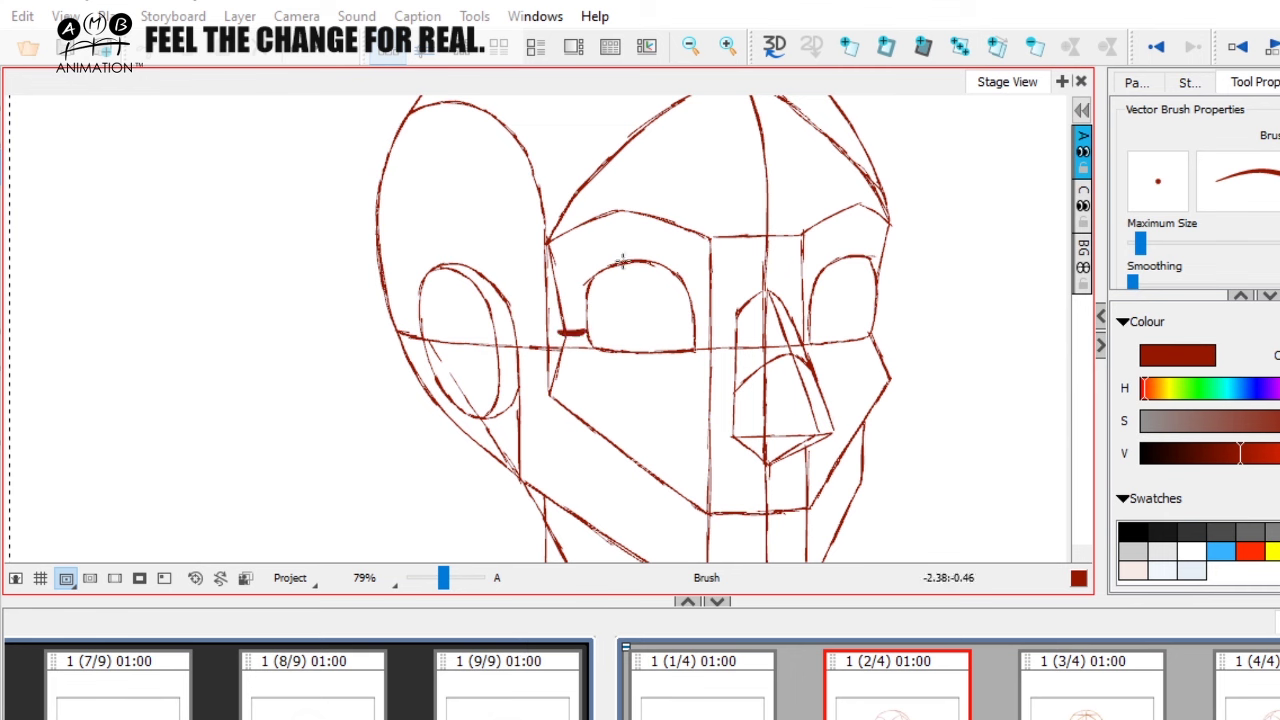
left_click_drag(547, 250, 565, 341)
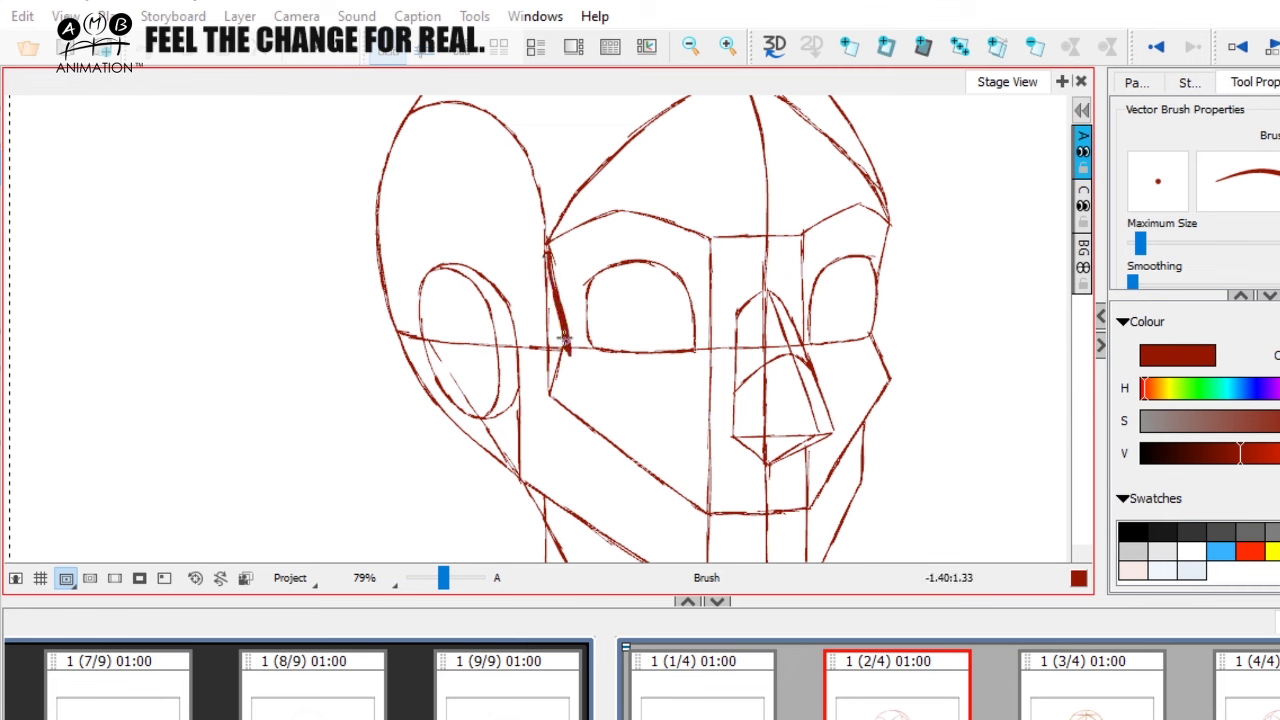
left_click(1126, 692)
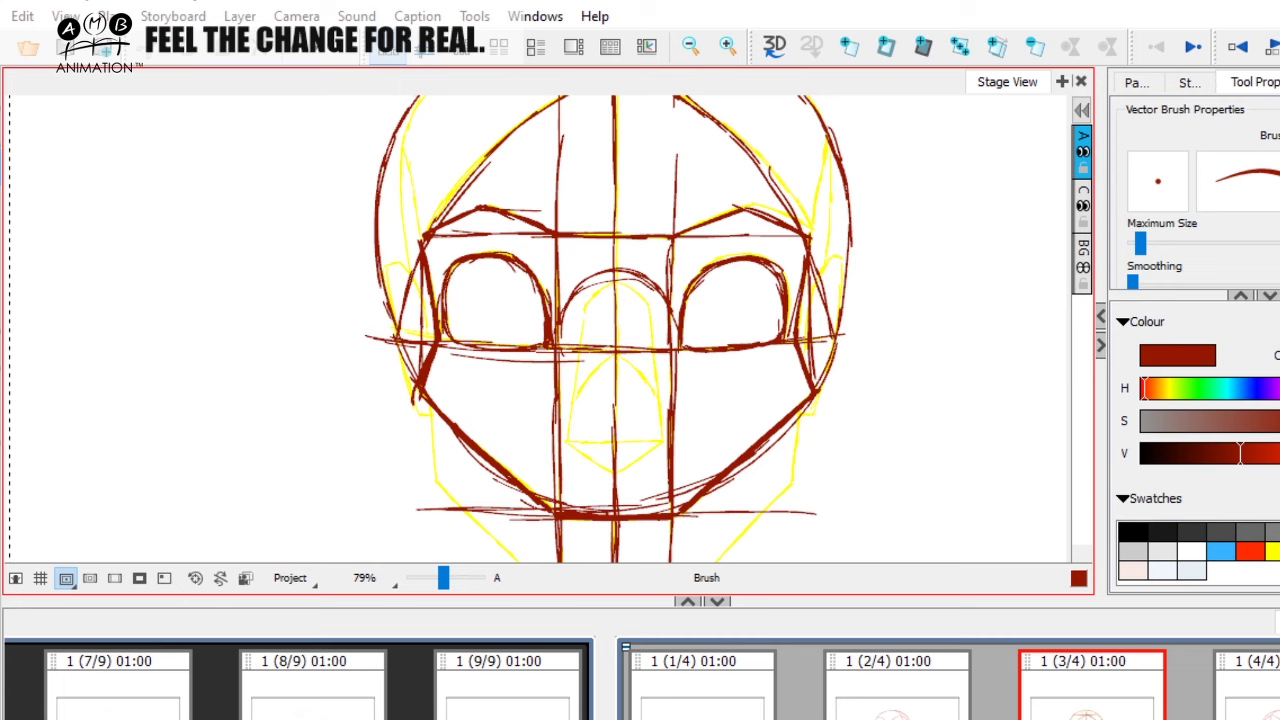
Reinforce the right side edge between brow corner and cheek corner on panel 3/4, comparing it with panel 2/4
key("Left")
key("Right")
left_click_drag(806, 270, 810, 374)
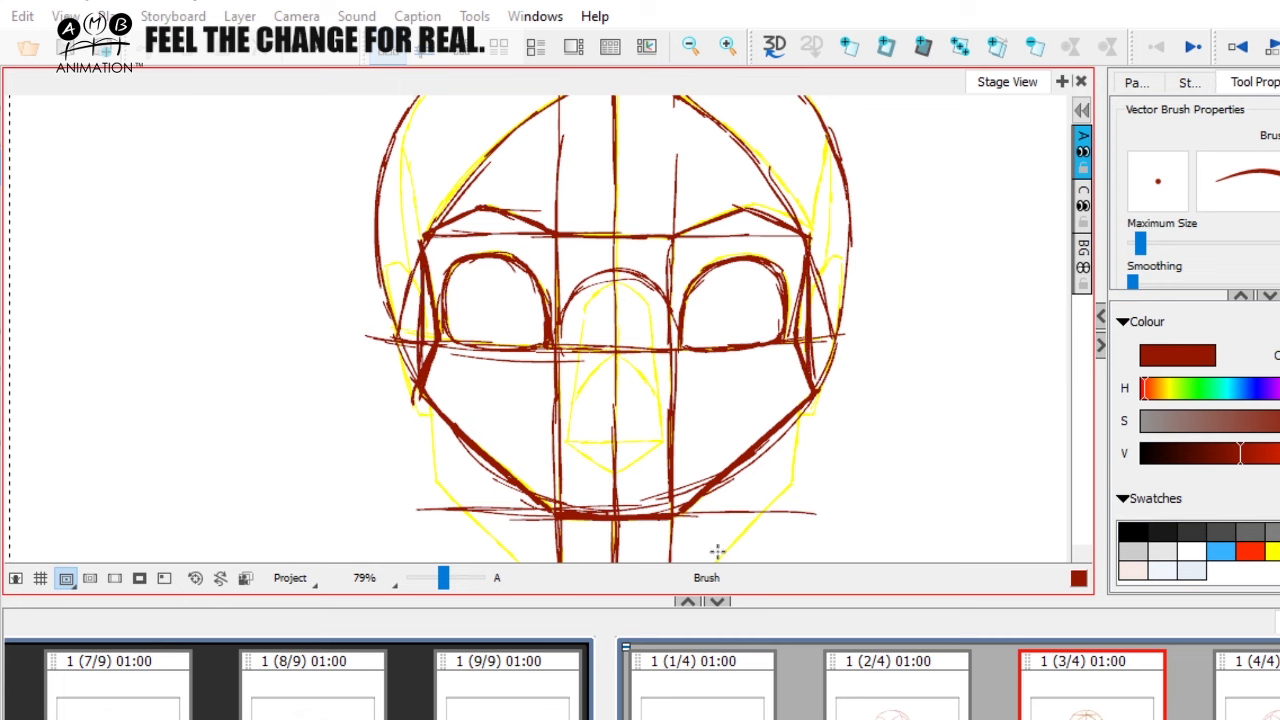
key("Left")
key("Right")
Trace the side curve of the skull down to the cheek corner in panel 2/4 and undo the stroke
key("Left")
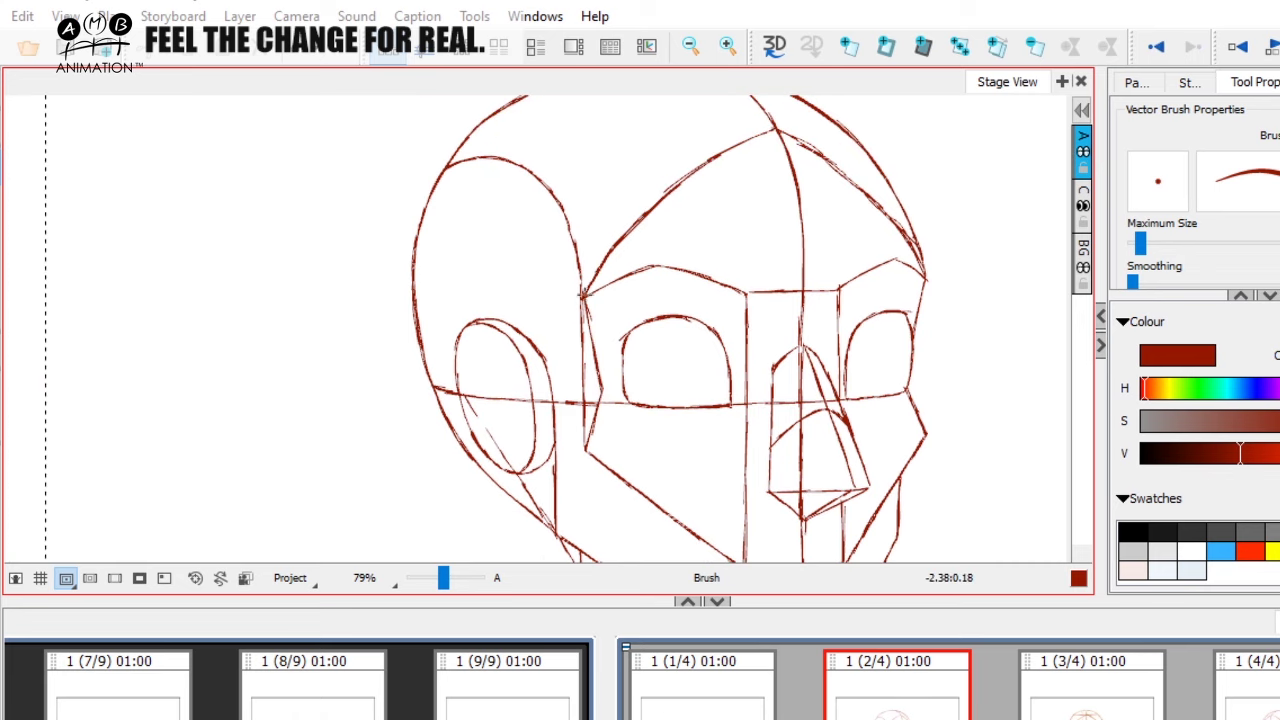
mouse_move(452, 172)
left_mouse_down()
mouse_move(540, 172)
mouse_move(580, 252)
mouse_move(585, 448)
left_mouse_up()
key("ctrl+z")
Draw matching temple curves on panel 3/4 from both brow corners up to the skull outline, comparing them with panel 2/4
key("Right")
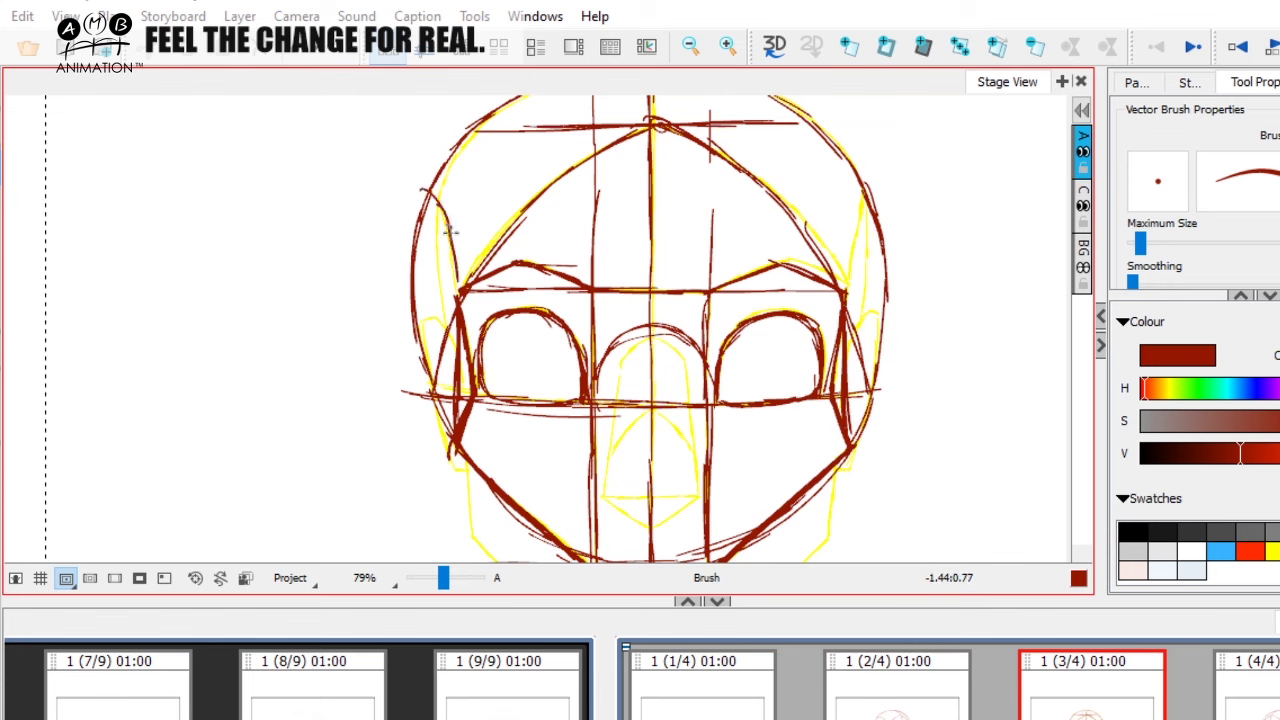
mouse_move(458, 292)
left_mouse_down()
mouse_move(432, 196)
mouse_move(406, 184)
left_mouse_up()
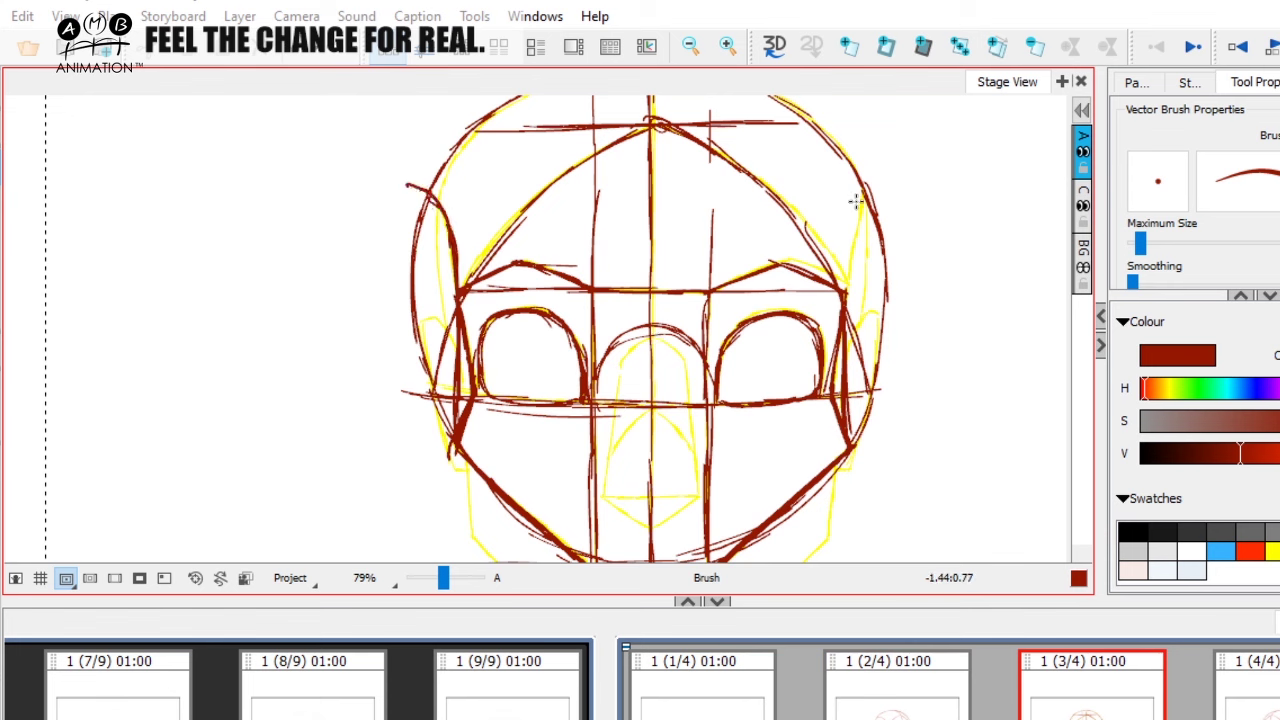
left_click_drag(884, 181, 845, 291)
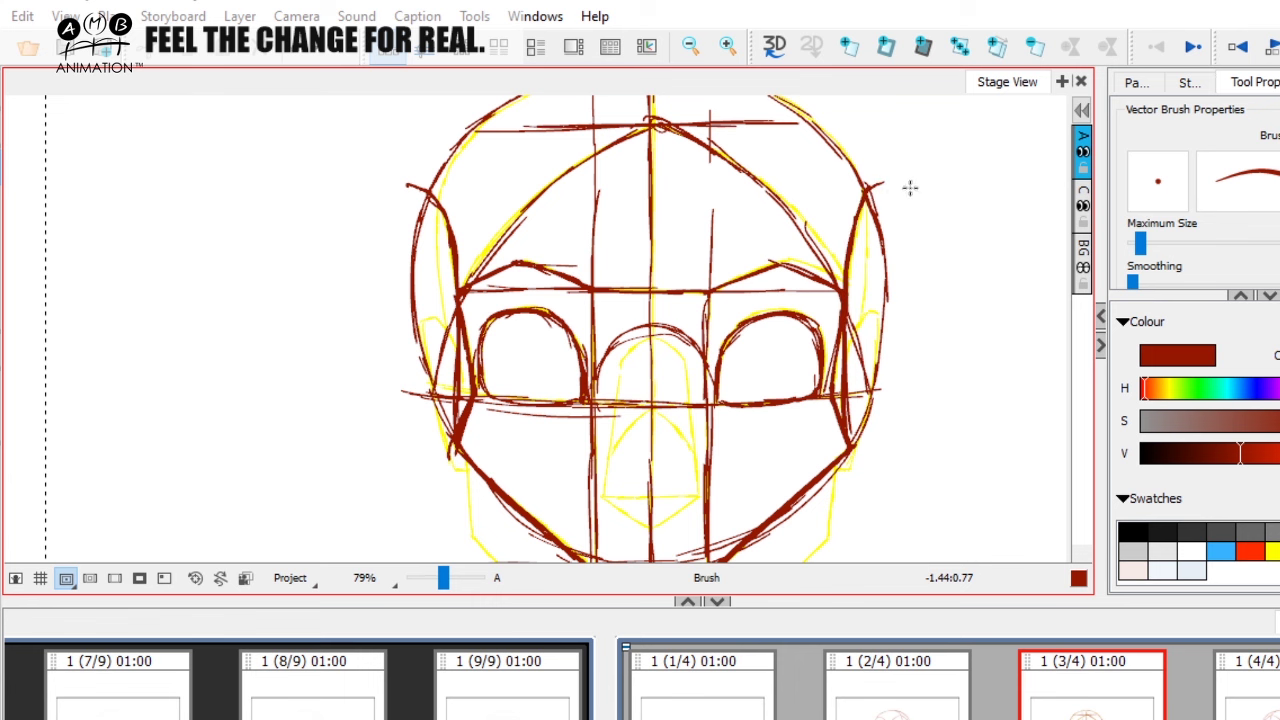
key("Left")
key("Right")
key("Left")
key("Right")
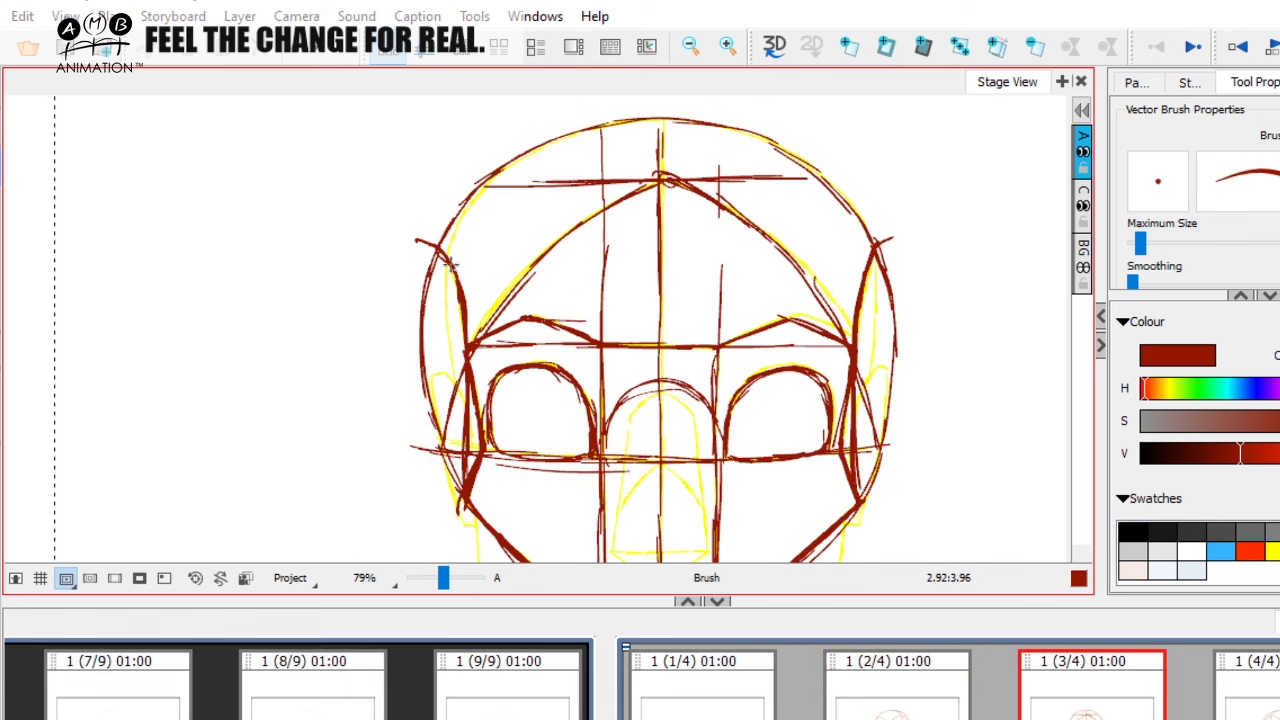
key("Left")
key("Right")
Thicken the upper end of the left temple curve where it crosses the skull outline, checking it against panel 2/4
key("space")
left_click_drag(830, 382, 794, 299)
mouse_move(409, 178)
left_mouse_down()
mouse_move(388, 243)
mouse_move(427, 242)
left_mouse_up()
key("ctrl+z")
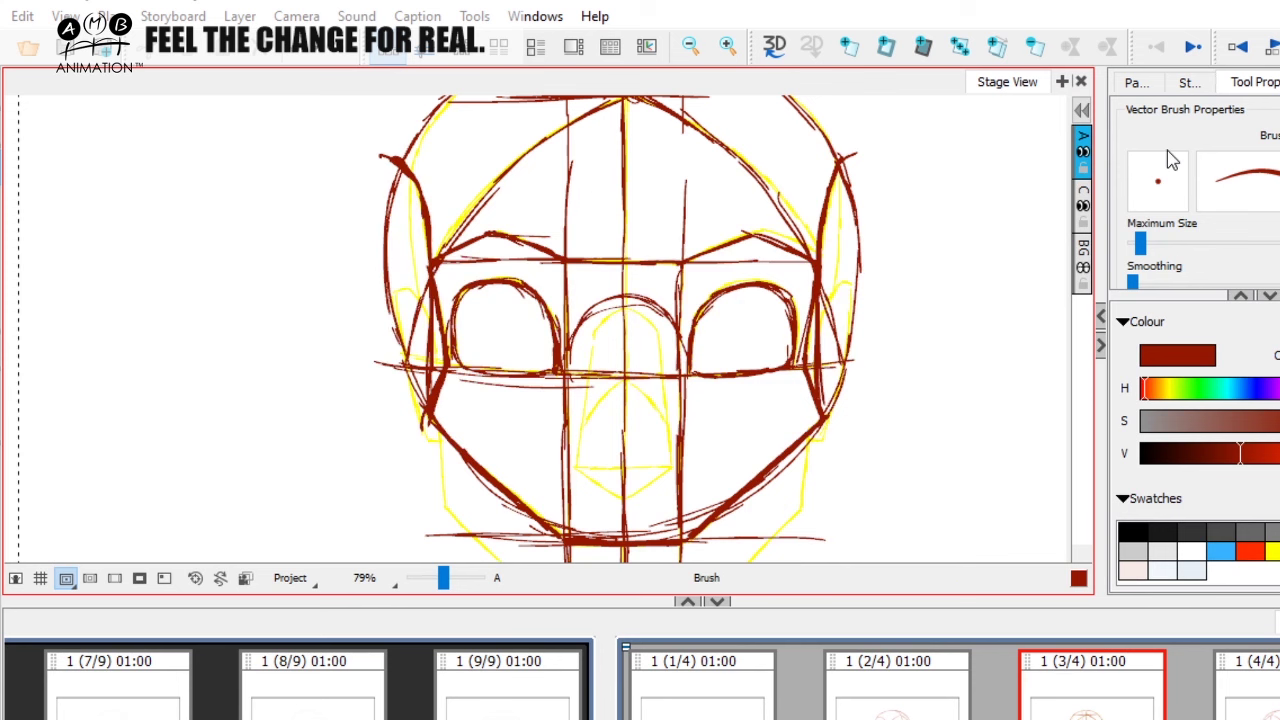
key("Left")
key("Right")
key("Left")
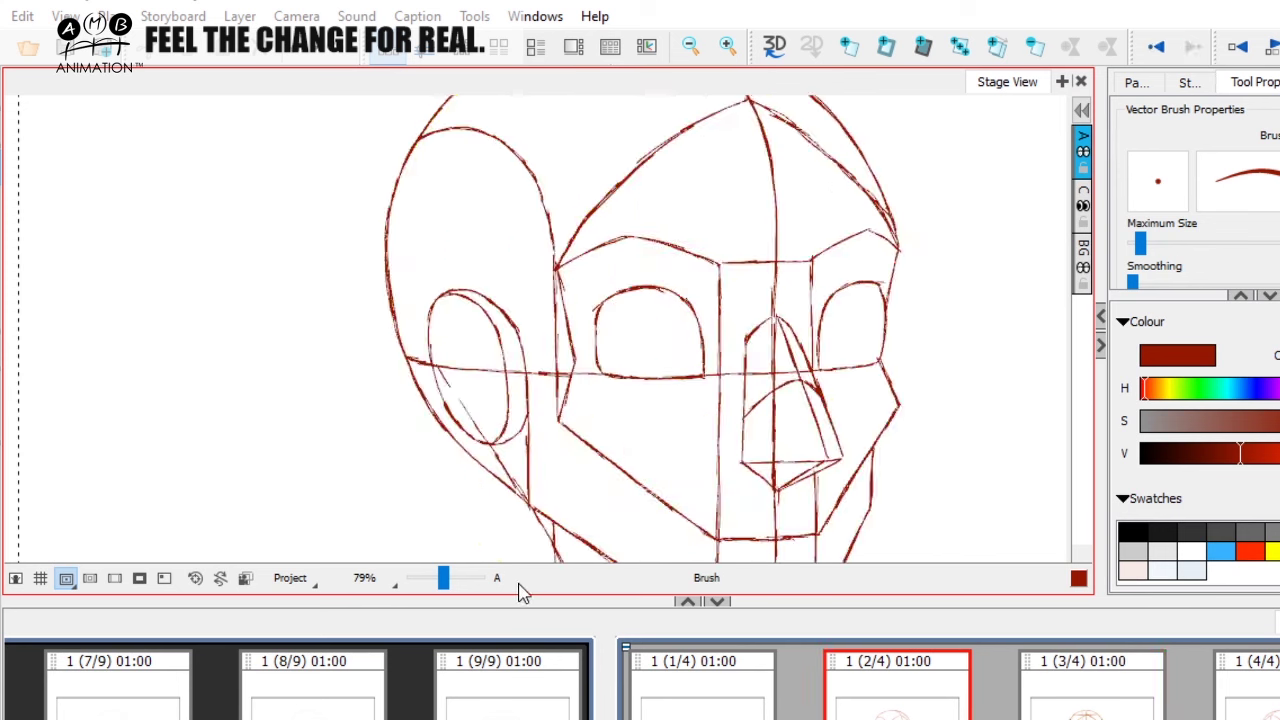
key("Right")
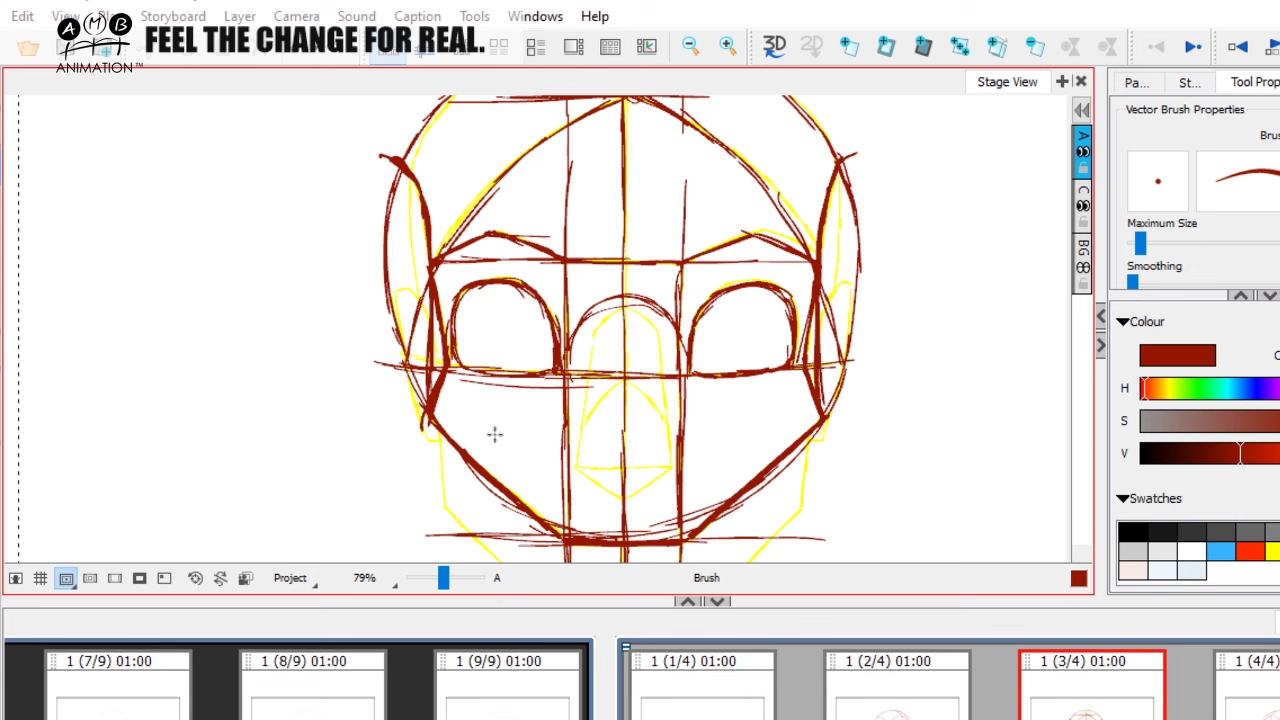
Shade the rim between the two ear ovals in panel 2/4 and undo the shading
key("space")
left_click_drag(705, 359, 600, 364)
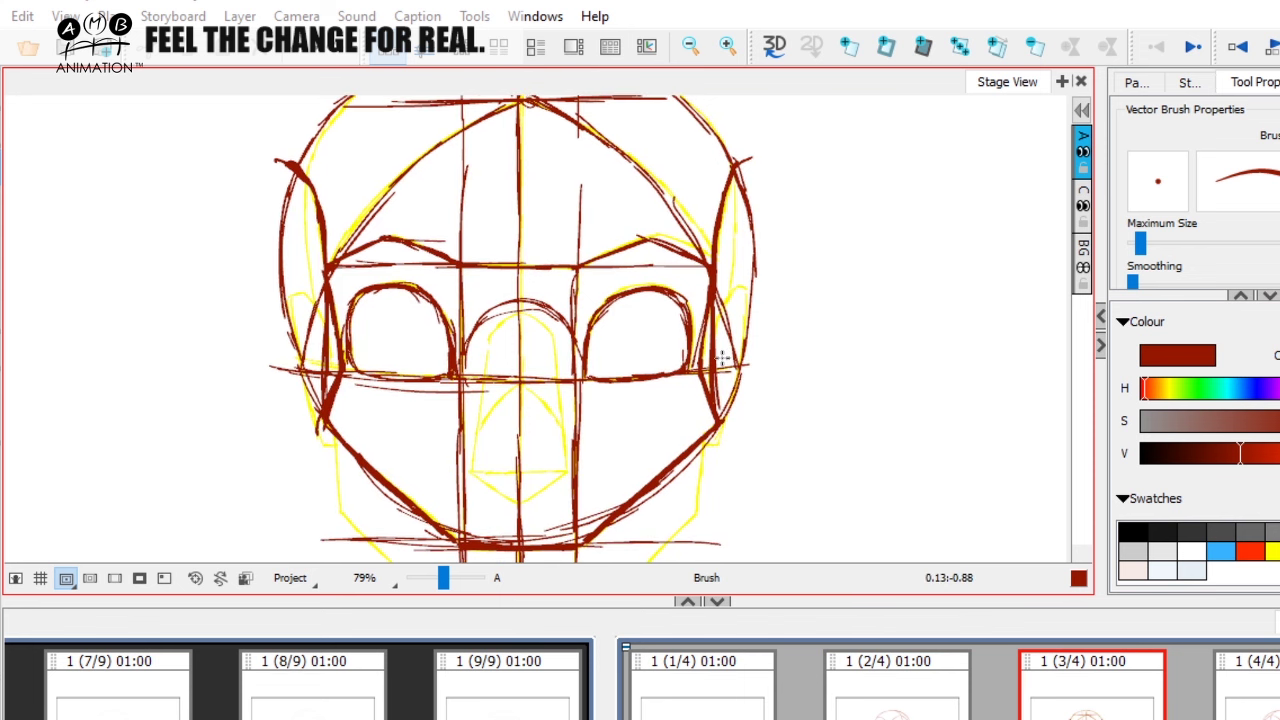
key("Left")
key("Right")
key("Left")
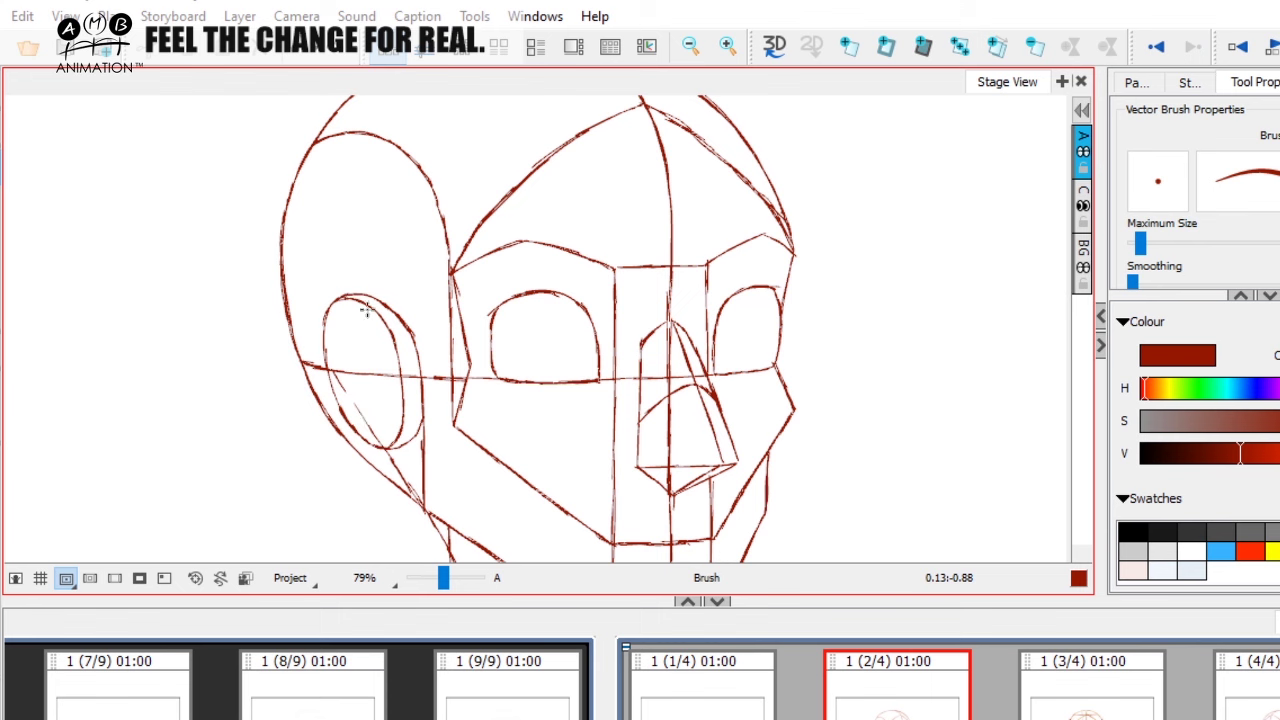
mouse_move(369, 296)
left_mouse_down()
mouse_move(409, 333)
mouse_move(350, 297)
mouse_move(401, 311)
mouse_move(390, 332)
mouse_move(414, 332)
mouse_move(410, 434)
left_mouse_up()
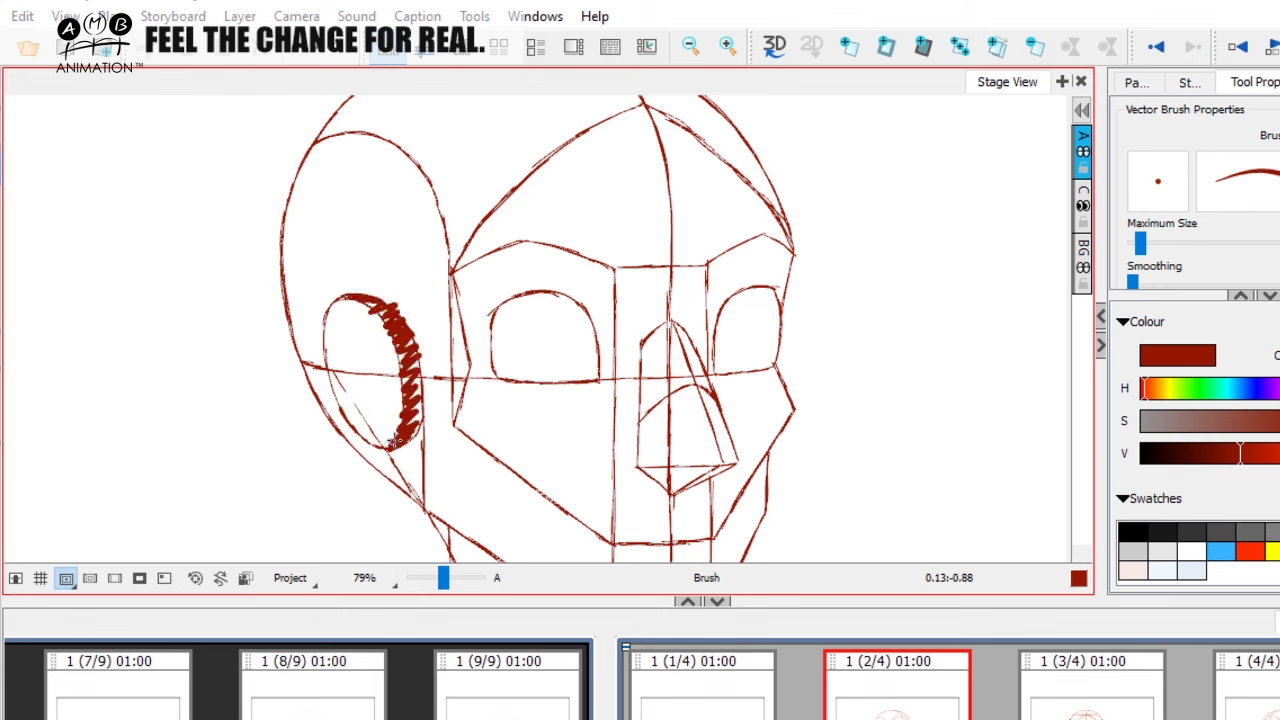
key("ctrl+z")
Sketch the upper tip of the left ear beside the side plane on panel 3/4, checking it against panel 2/4
key("Right")
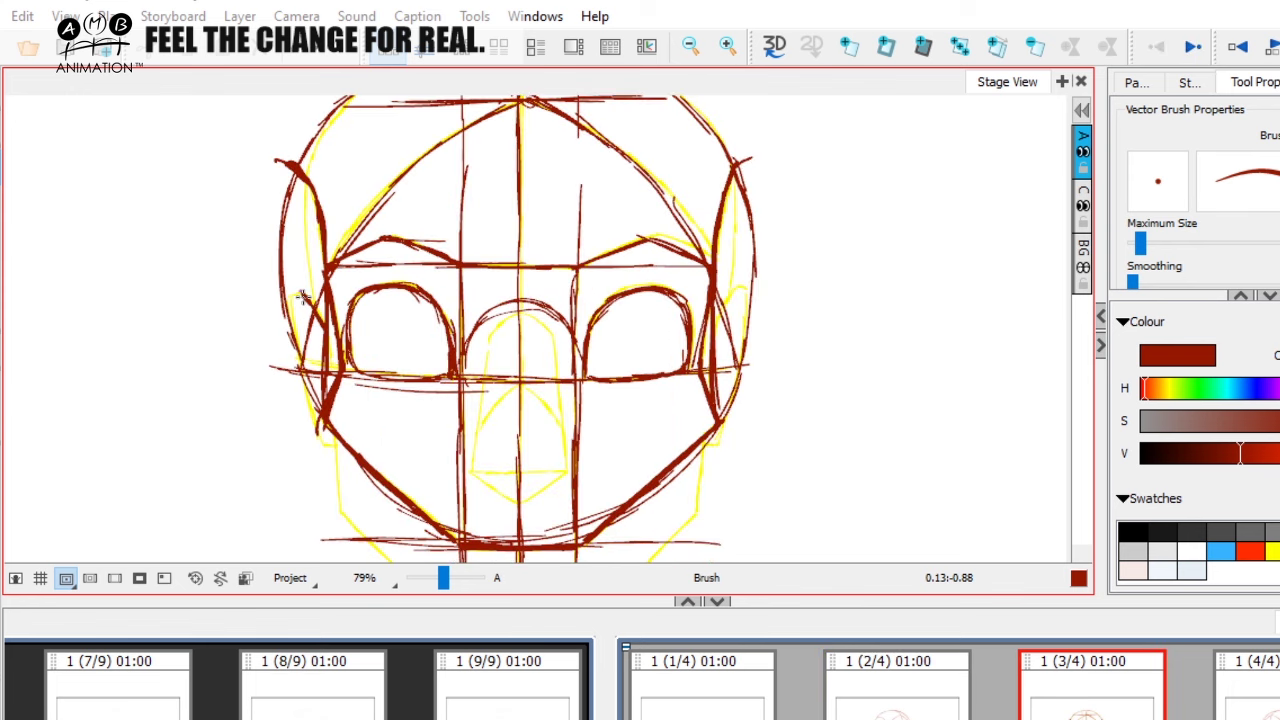
left_click_drag(303, 346, 292, 308)
key("Left")
key("Right")
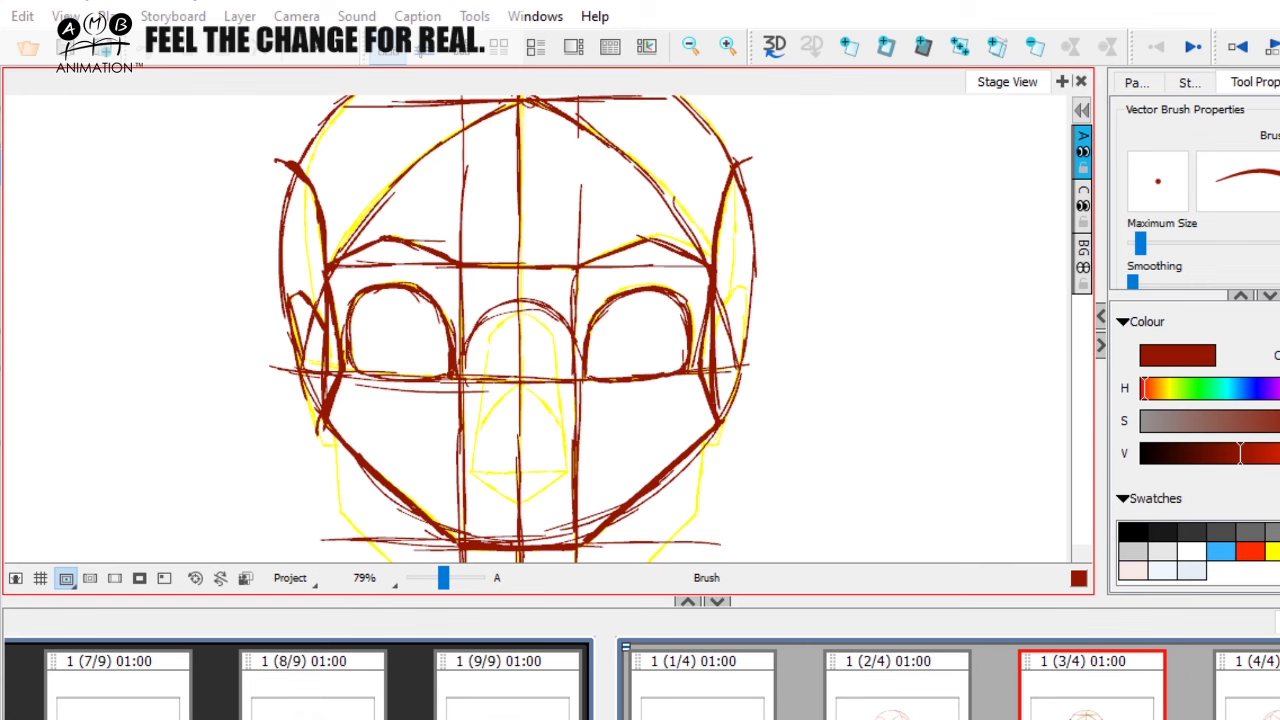
With the onion skin temporarily on, draw horizontal guides across the head at the top and bottom of the ears
key("alt+o")
left_click_drag(301, 297, 820, 288)
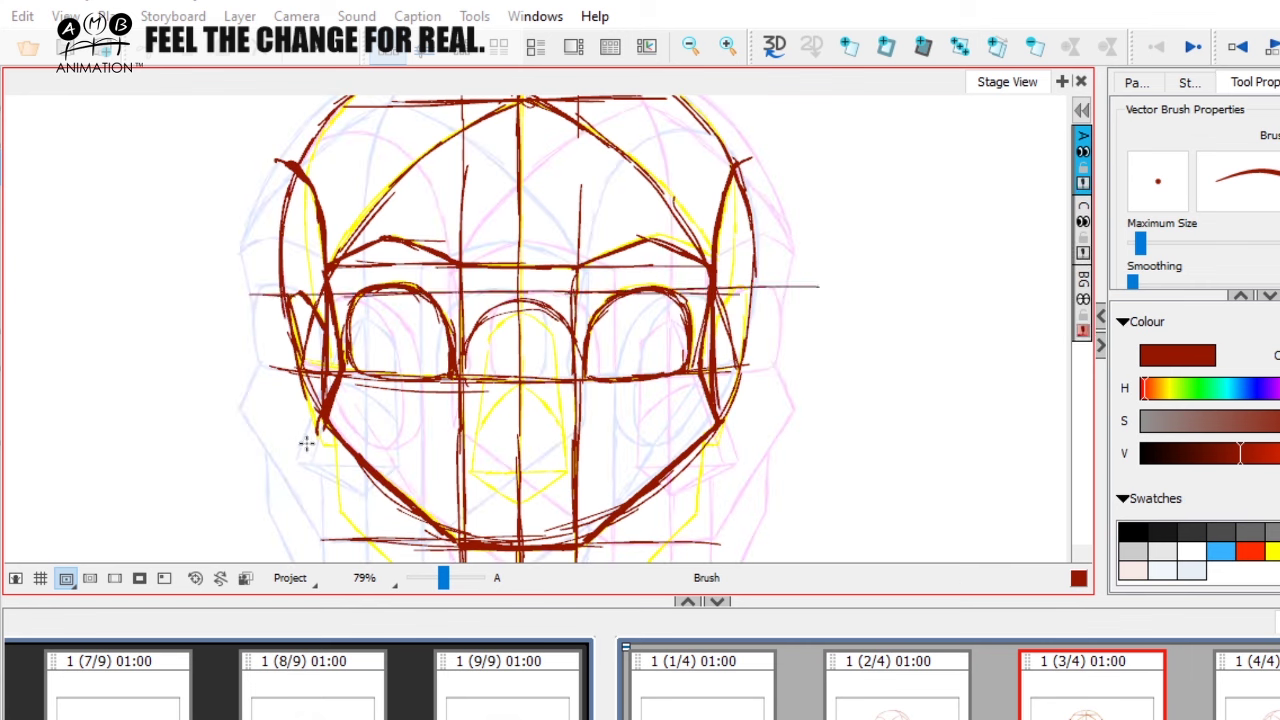
left_click_drag(256, 448, 755, 446)
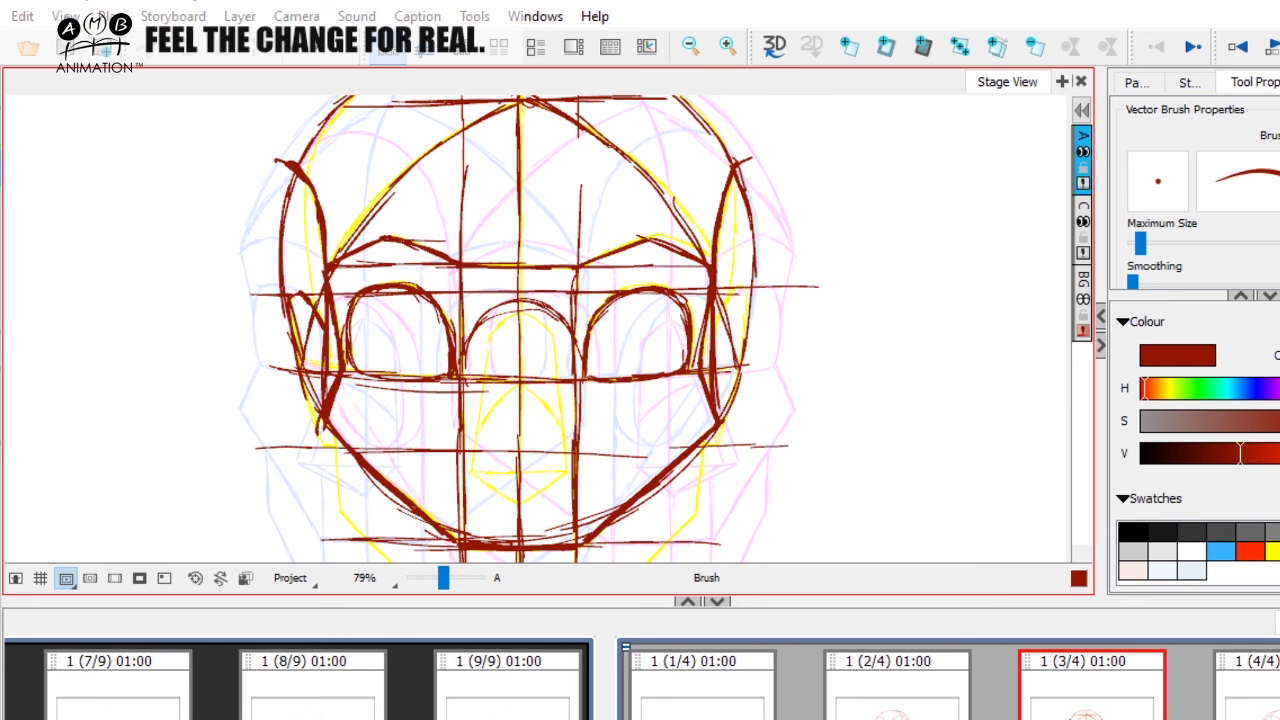
key("alt+o")
Draw both narrow front-view ears between the two horizontal ear guides, comparing with the neighbouring panels
key("Right")
key("Left")
key("Left")
key("Right")
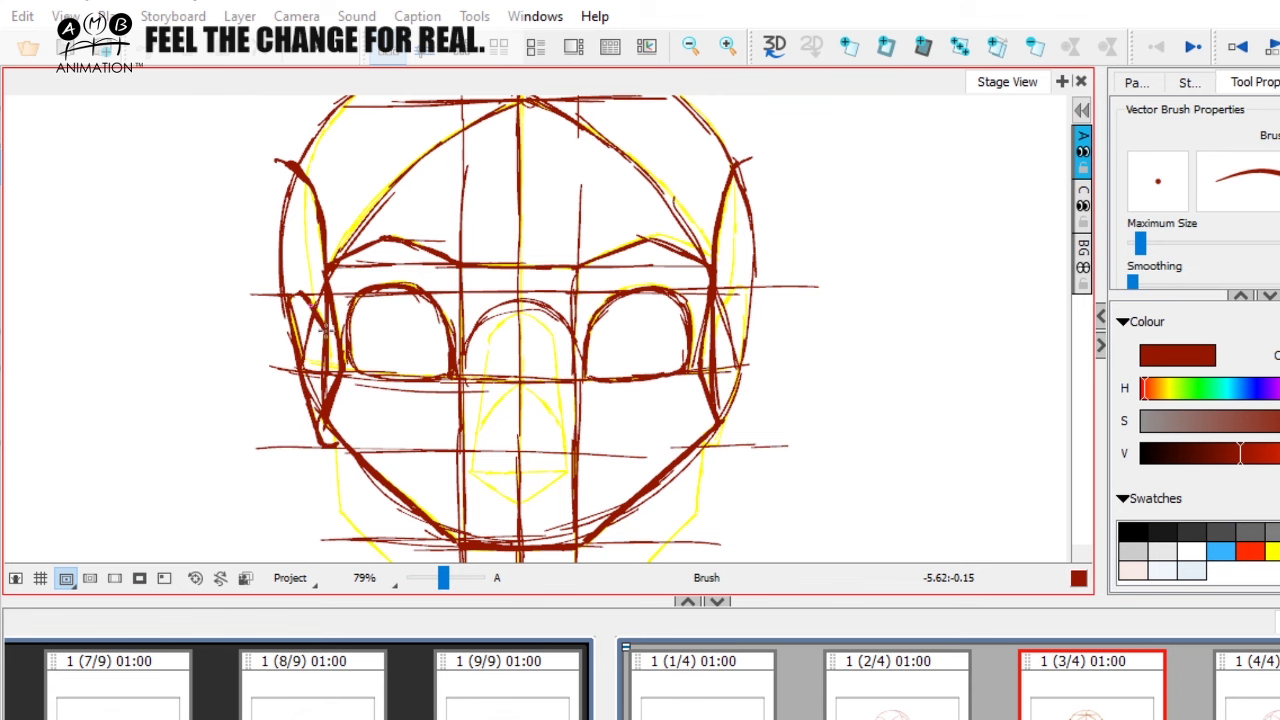
key("Left")
key("Right")
left_click_drag(741, 292, 722, 437)
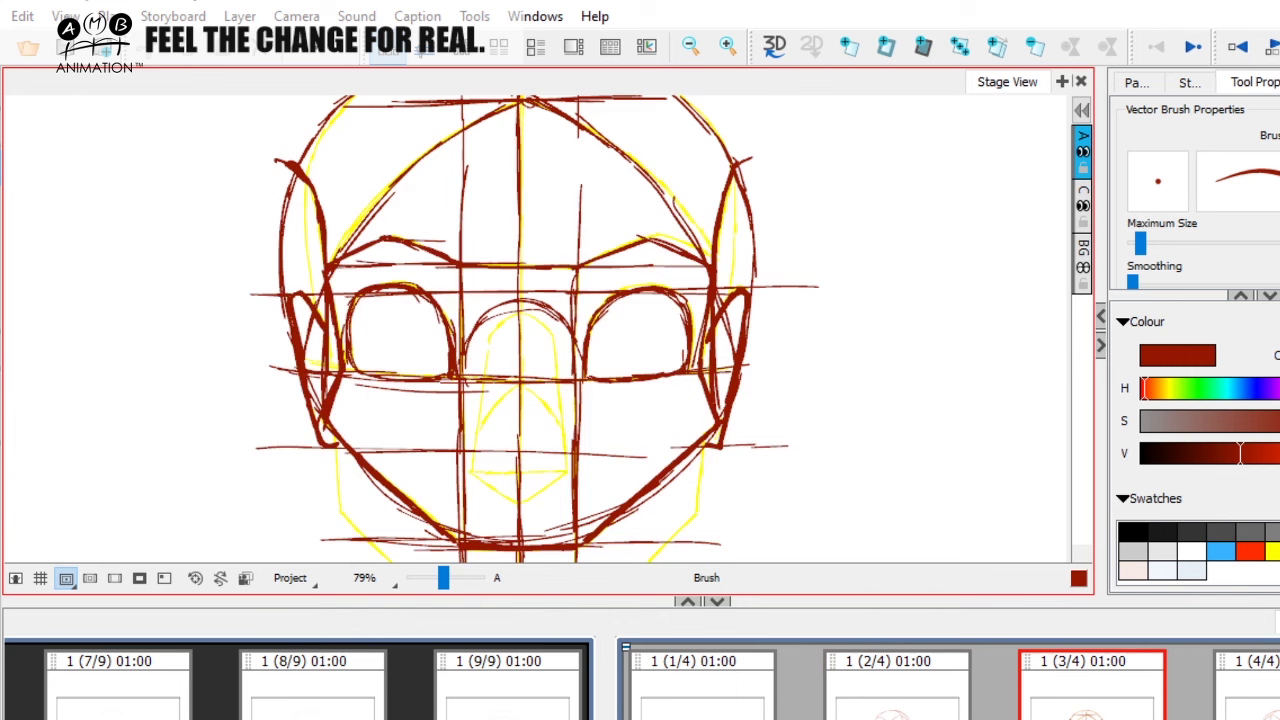
Flip between the neighbouring panels to examine how the ears and side planes turn, ending on panel 2/4
key("f")
key("g")
key("f")
key("g")
key("f")
key("g")
key("space")
mouse_move(379, 327)
left_mouse_down()
mouse_move(373, 383)
mouse_move(367, 372)
left_mouse_up()
key("space")
left_click_drag(611, 375, 618, 365)
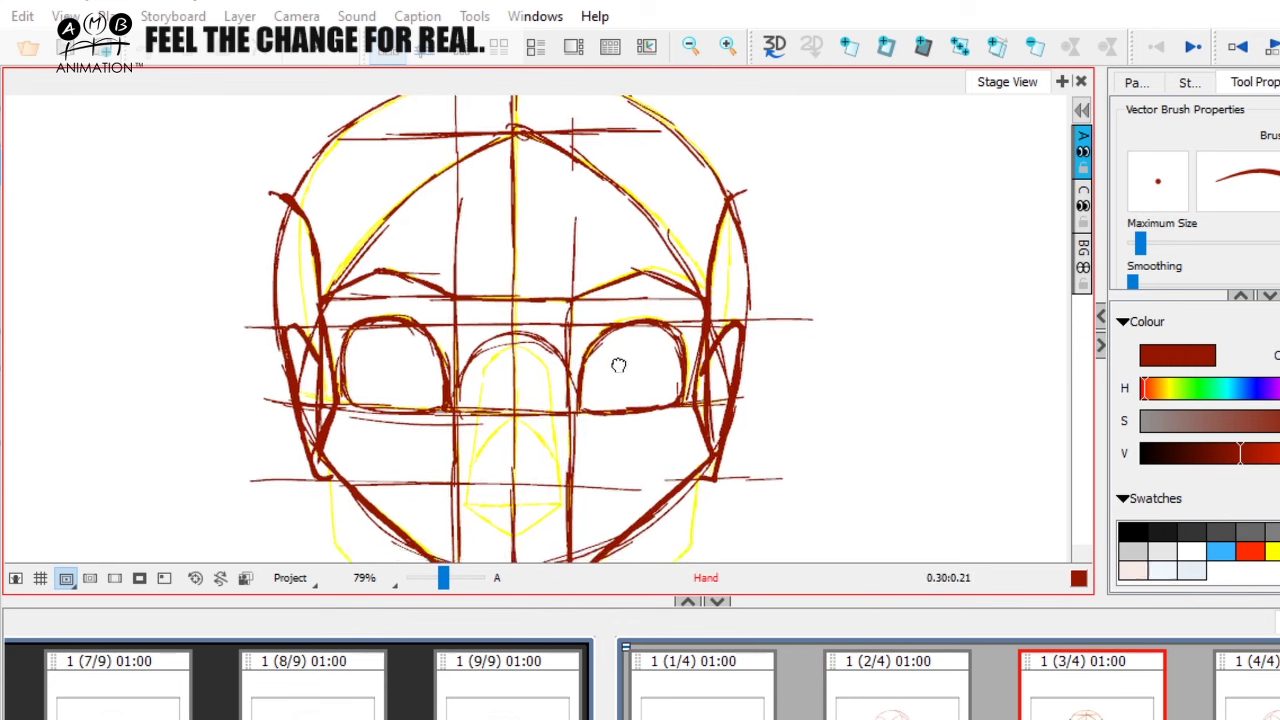
key("Left")
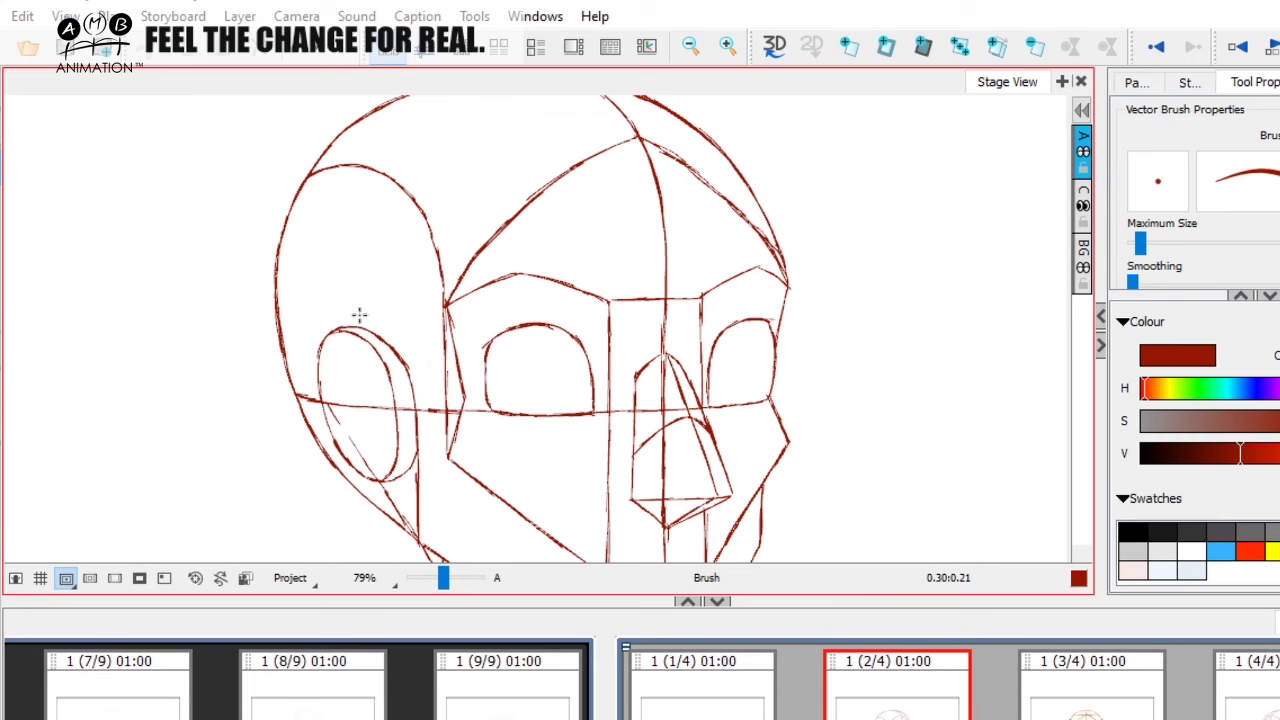
Scribble over the side plane above the ear on panel 2/4, comparing with panel 3/4, and undo the scribble
key("Right")
key("Left")
mouse_move(351, 191)
left_mouse_down()
mouse_move(411, 269)
mouse_move(340, 330)
left_mouse_up()
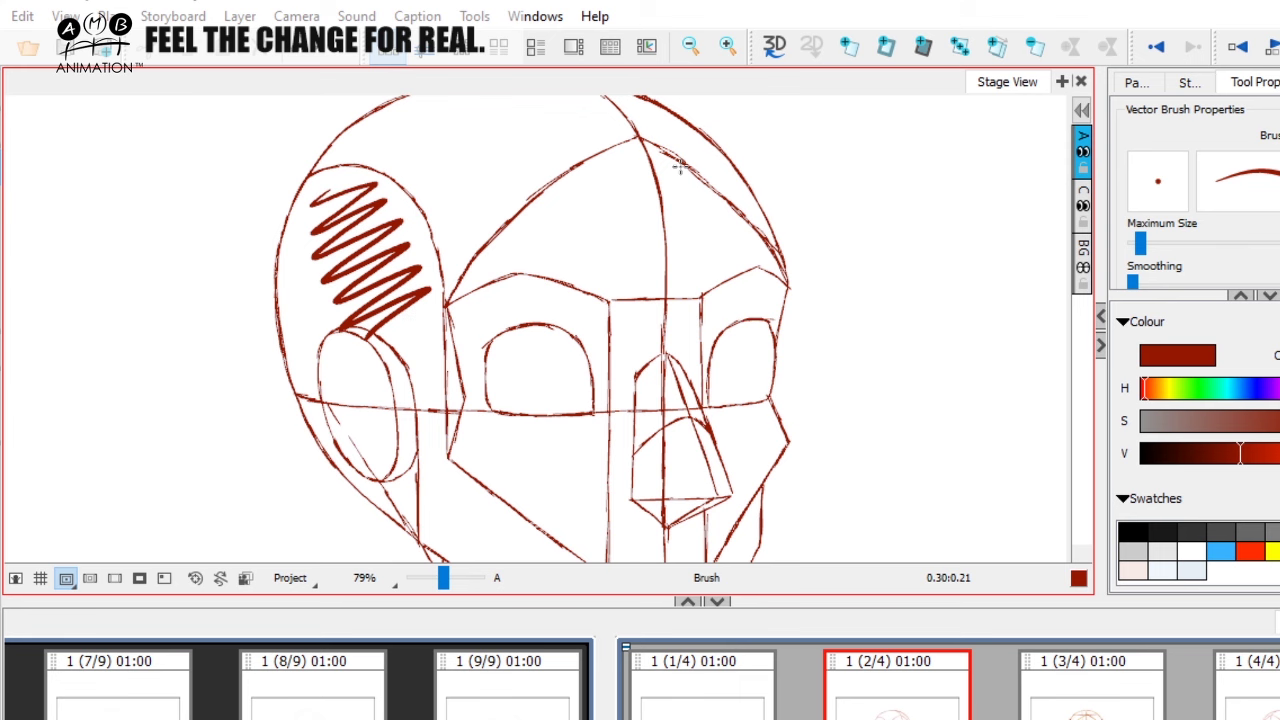
key("ctrl+z")
Redraw the cranium outline curving inward at both temples to meet the side planes on panel 3/4
key("Right")
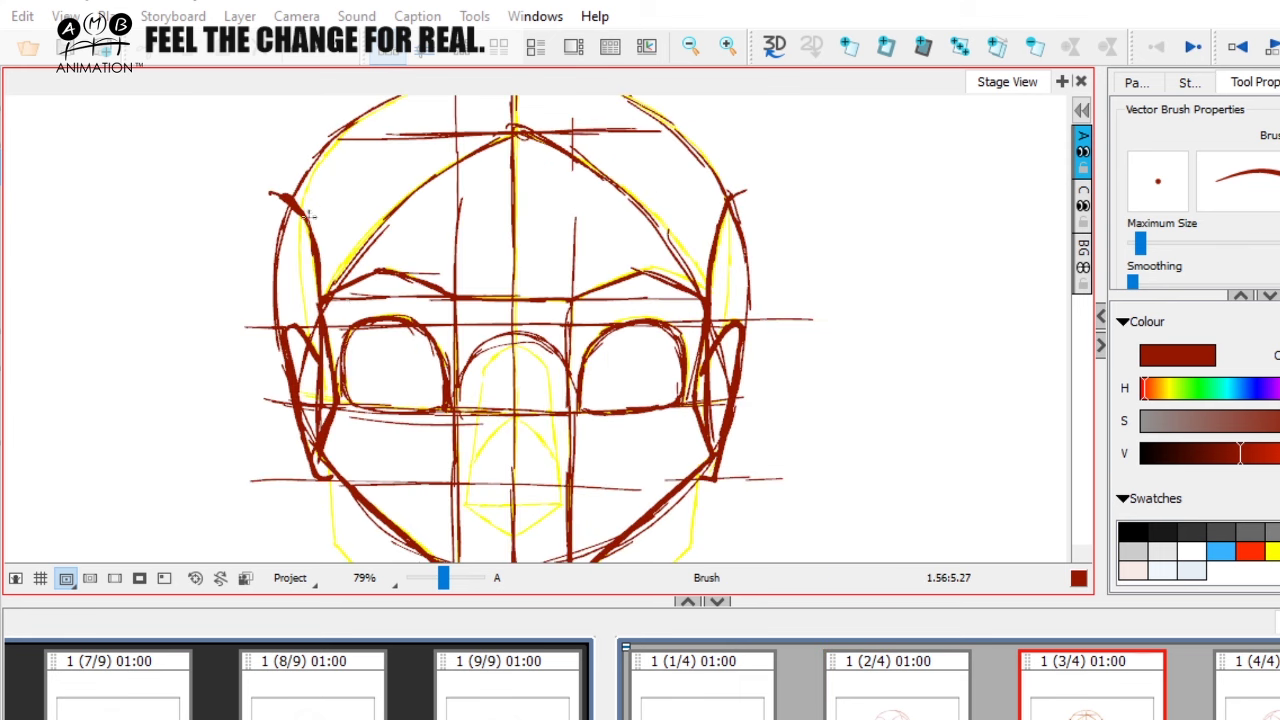
mouse_move(316, 158)
left_mouse_down()
mouse_move(301, 253)
mouse_move(298, 205)
mouse_move(302, 236)
left_mouse_up()
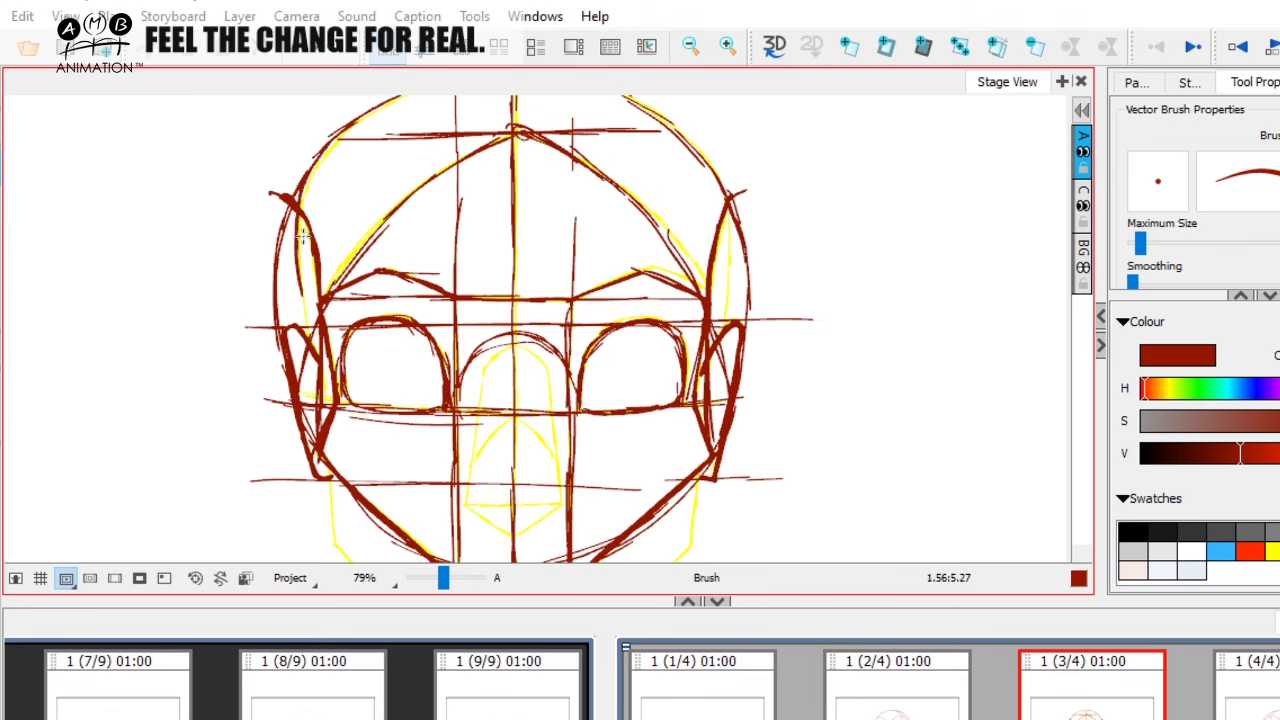
key("space")
left_click_drag(647, 269, 609, 299)
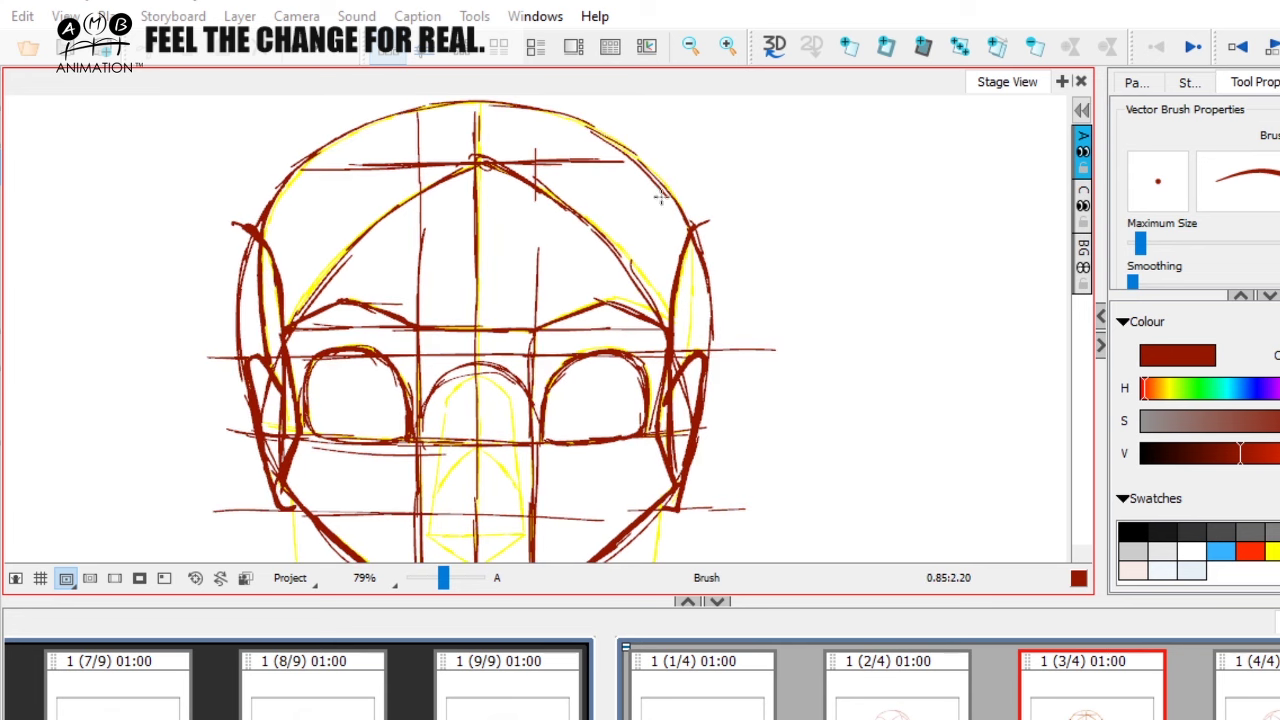
mouse_move(655, 179)
left_mouse_down()
mouse_move(687, 240)
mouse_move(688, 372)
mouse_move(759, 342)
left_mouse_up()
key("space")
Erase the outer cranium curves beyond both side planes above the ears on panel 3/4, checking against panel 2/4
key("alt+e")
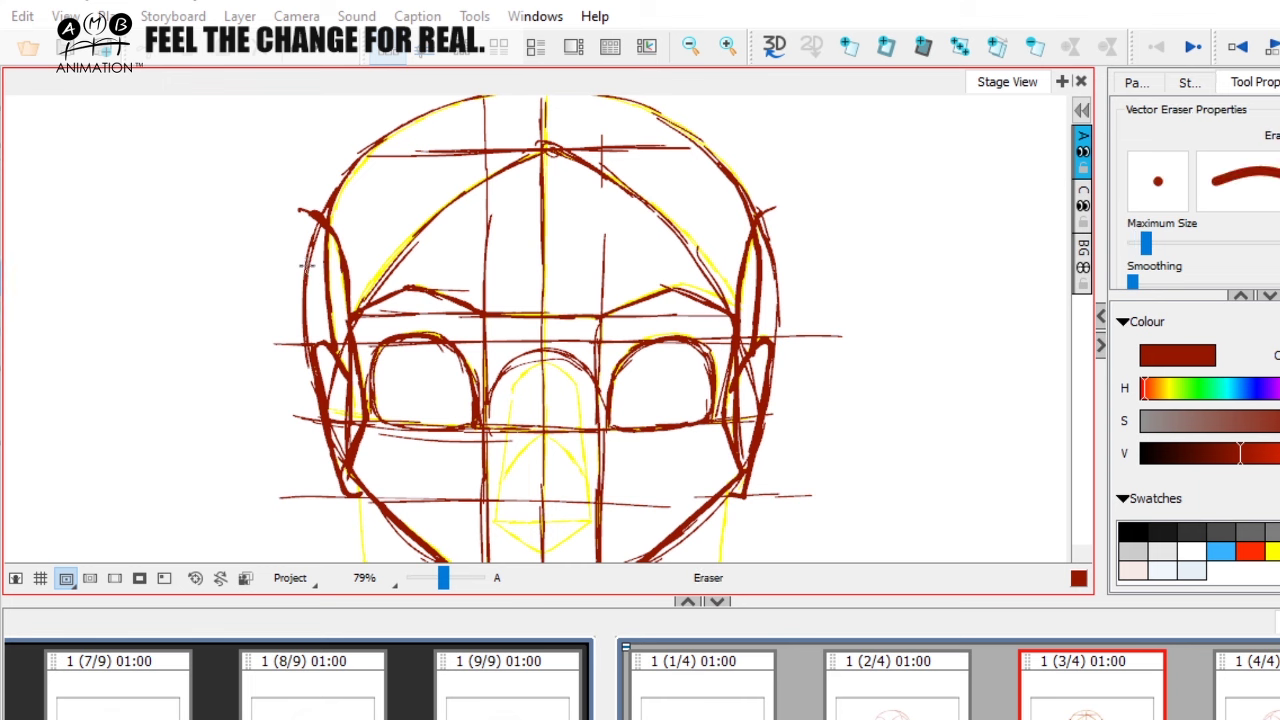
left_click_drag(307, 243, 298, 312)
key("Left")
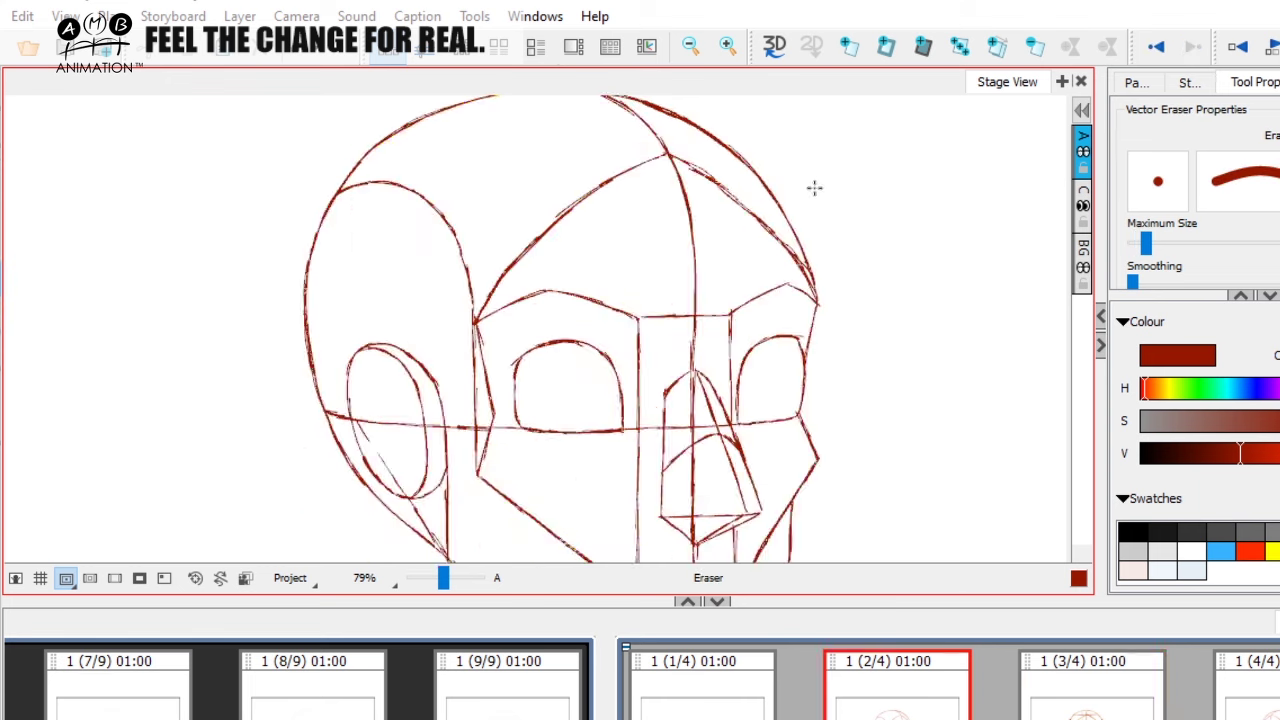
key("Right")
left_click_drag(770, 213, 777, 321)
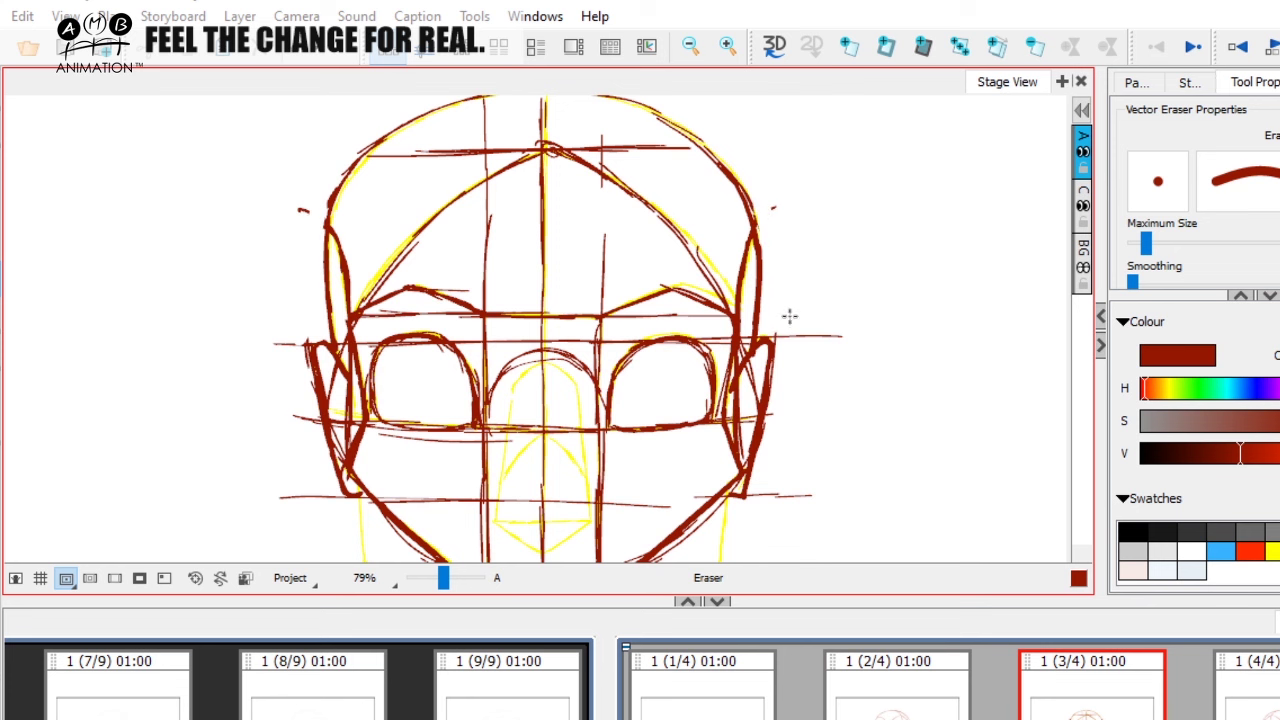
Compare the whole front-view head on panel 3/4 with the turned head on panel 2/4 at 50% zoom
left_click(429, 583)
left_click(434, 582)
key("Left")
key("Right")
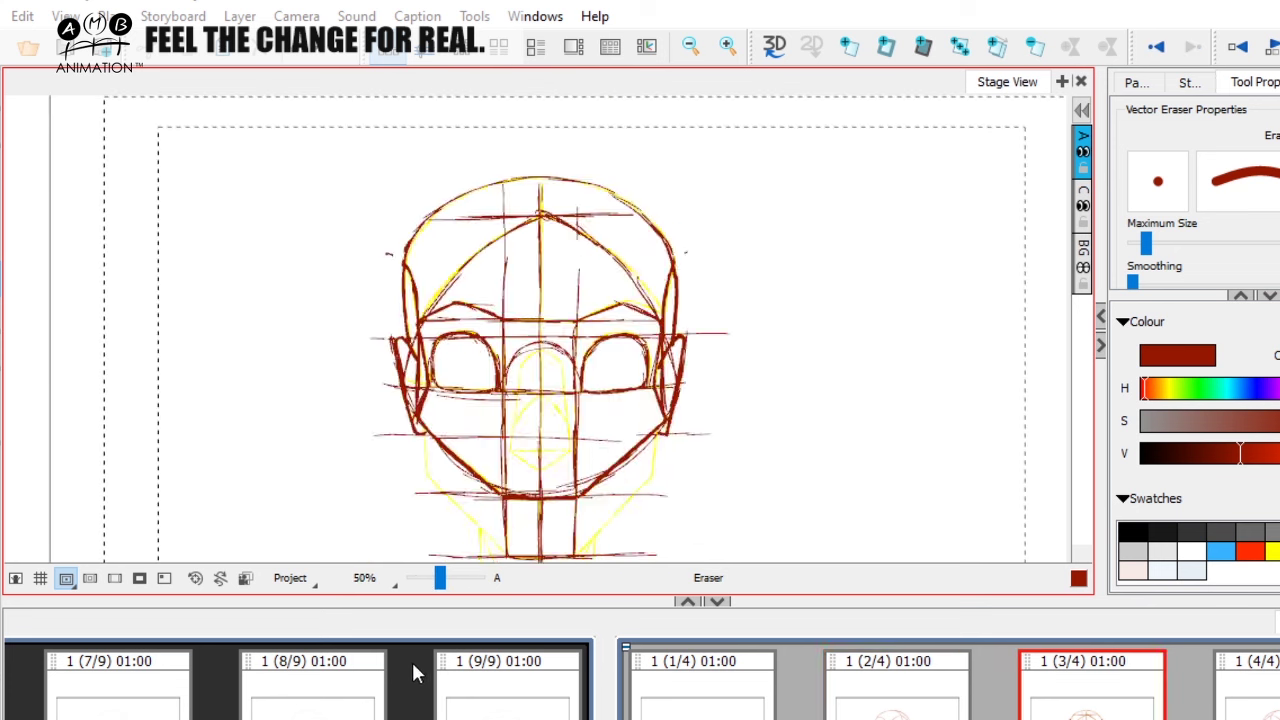
key("Left")
key("Right")
key("Left")
key("Right")
key("Left")
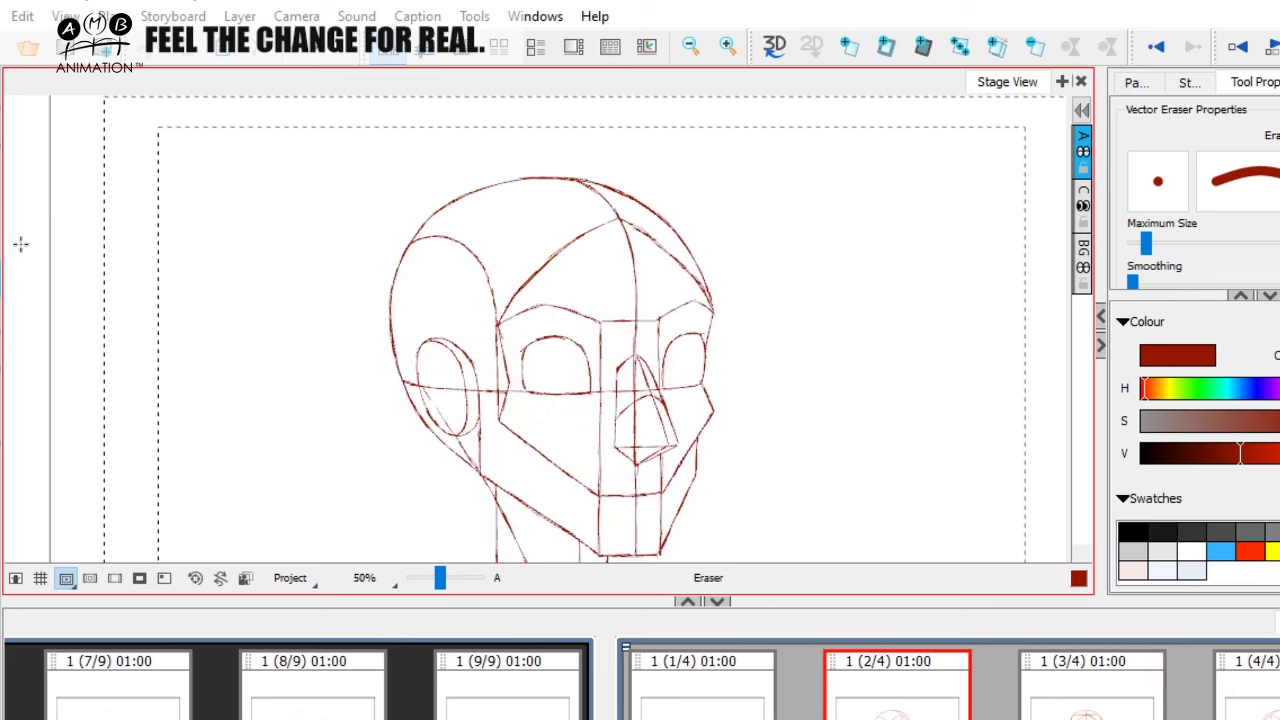
Sketch a blue oval and a blue arch with a closing base line in the empty area beside the frame on panel 2/4
left_click(1, 165)
key("space")
left_click_drag(805, 421, 547, 401)
left_click(1220, 551)
key("space")
left_click_drag(815, 443, 456, 457)
mouse_move(791, 245)
left_mouse_down()
mouse_move(691, 429)
mouse_move(880, 463)
mouse_move(925, 288)
mouse_move(948, 352)
mouse_move(626, 380)
mouse_move(842, 454)
left_mouse_up()
key("space")
left_click_drag(789, 433, 514, 438)
mouse_move(786, 402)
left_mouse_down()
mouse_move(780, 423)
mouse_move(1039, 365)
mouse_move(803, 320)
mouse_move(954, 457)
mouse_move(985, 451)
left_mouse_up()
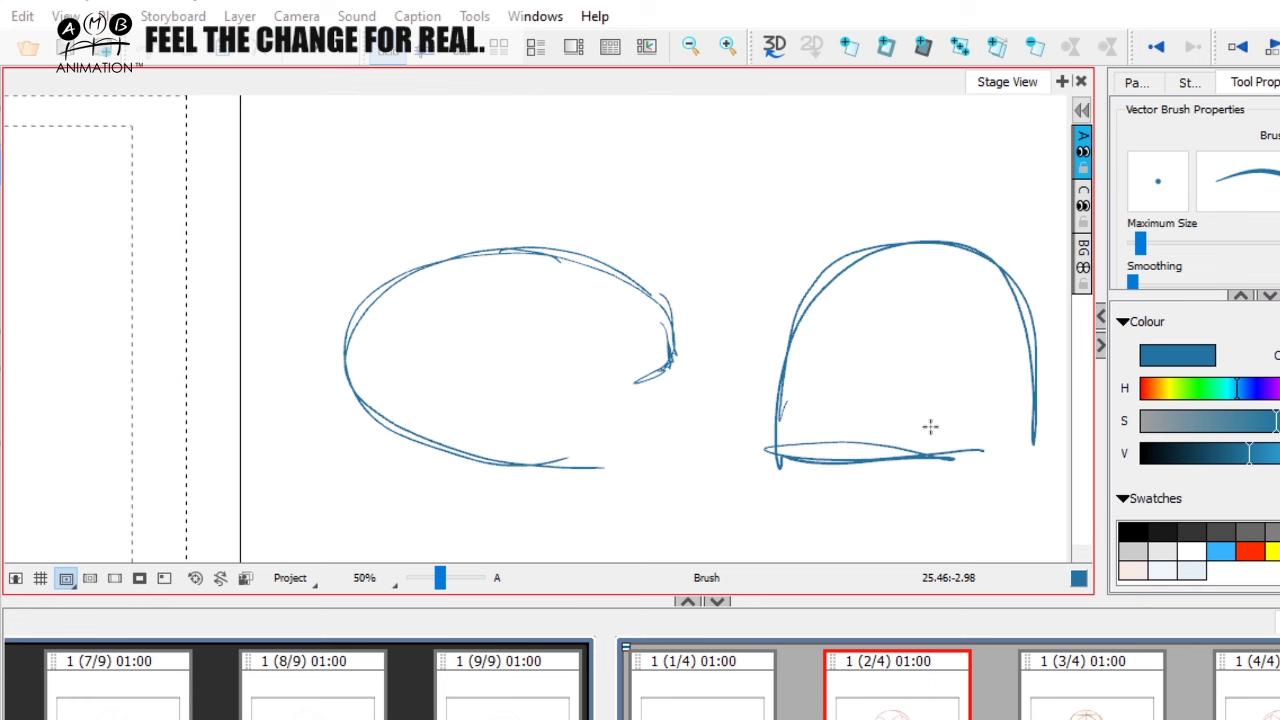
Delete the blue oval and arch sketches beside the frame and return to panel 3/4
left_click(2, 112)
key("ctrl+a")
key("Delete")
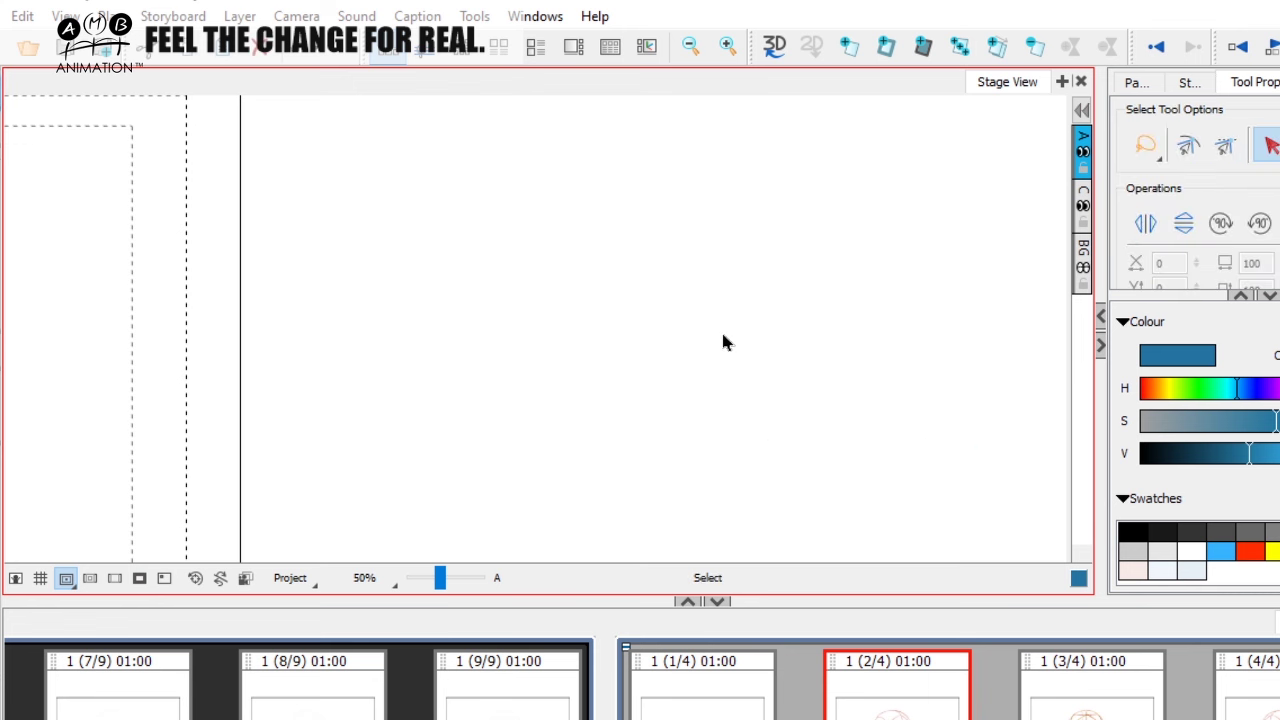
mouse_move(436, 341)
left_mouse_down()
mouse_move(694, 363)
mouse_move(820, 357)
left_mouse_up()
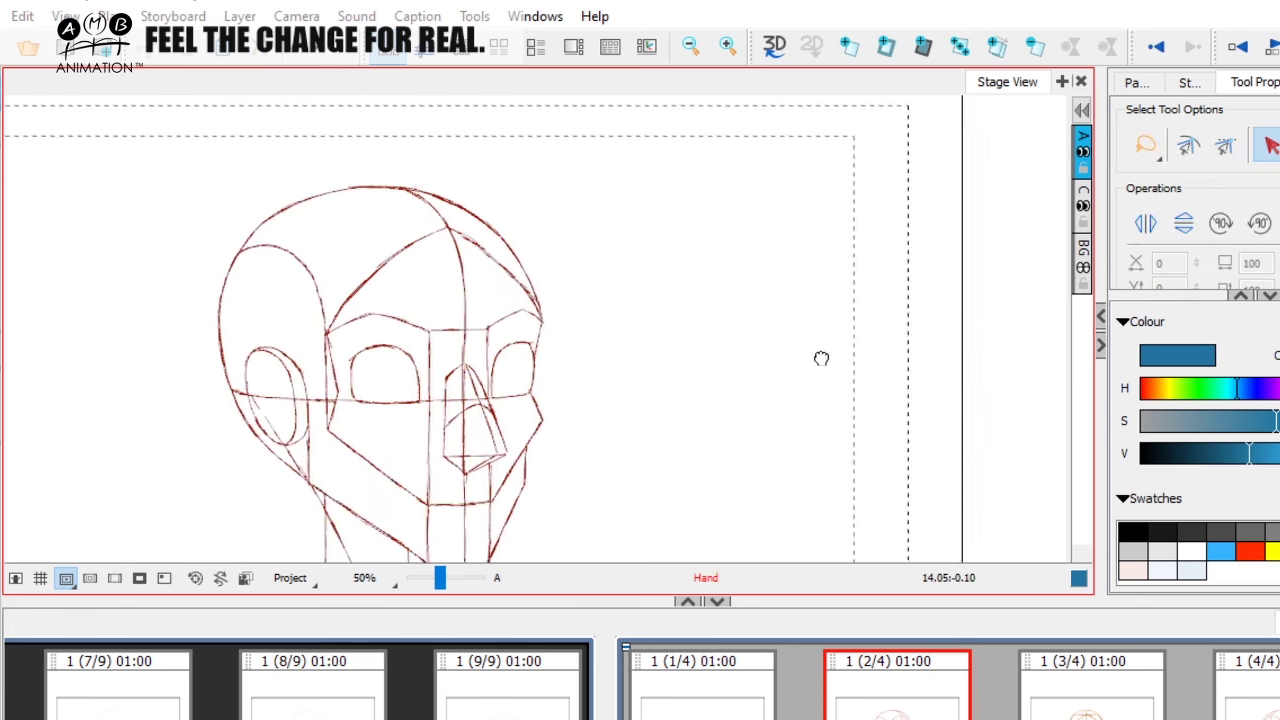
left_click(1055, 712)
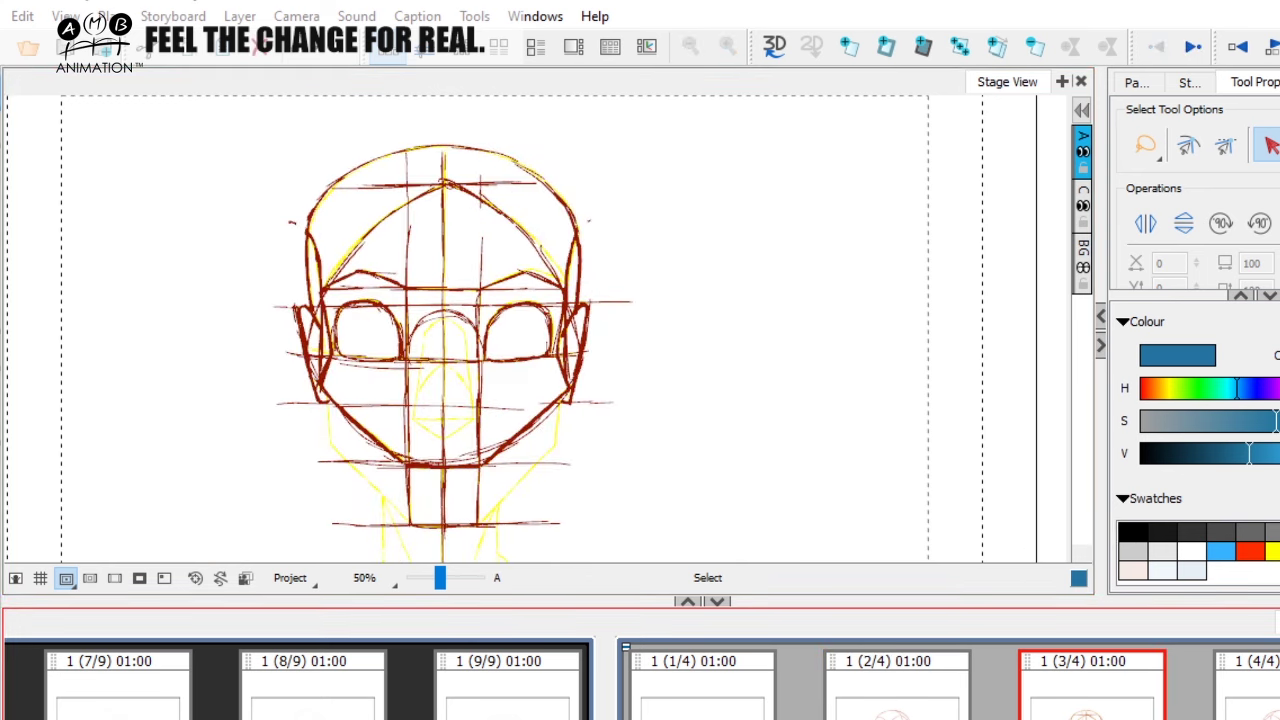
Scrub through the bald-head construction drawings of sequence 9 and the other head-turn scenes on the storyboard timeline
mouse_move(566, 594)
left_mouse_down()
mouse_move(757, 594)
mouse_move(606, 595)
mouse_move(845, 579)
mouse_move(883, 580)
mouse_move(591, 590)
mouse_move(918, 594)
mouse_move(929, 592)
mouse_move(651, 589)
mouse_move(917, 561)
mouse_move(664, 566)
mouse_move(935, 566)
left_mouse_up()
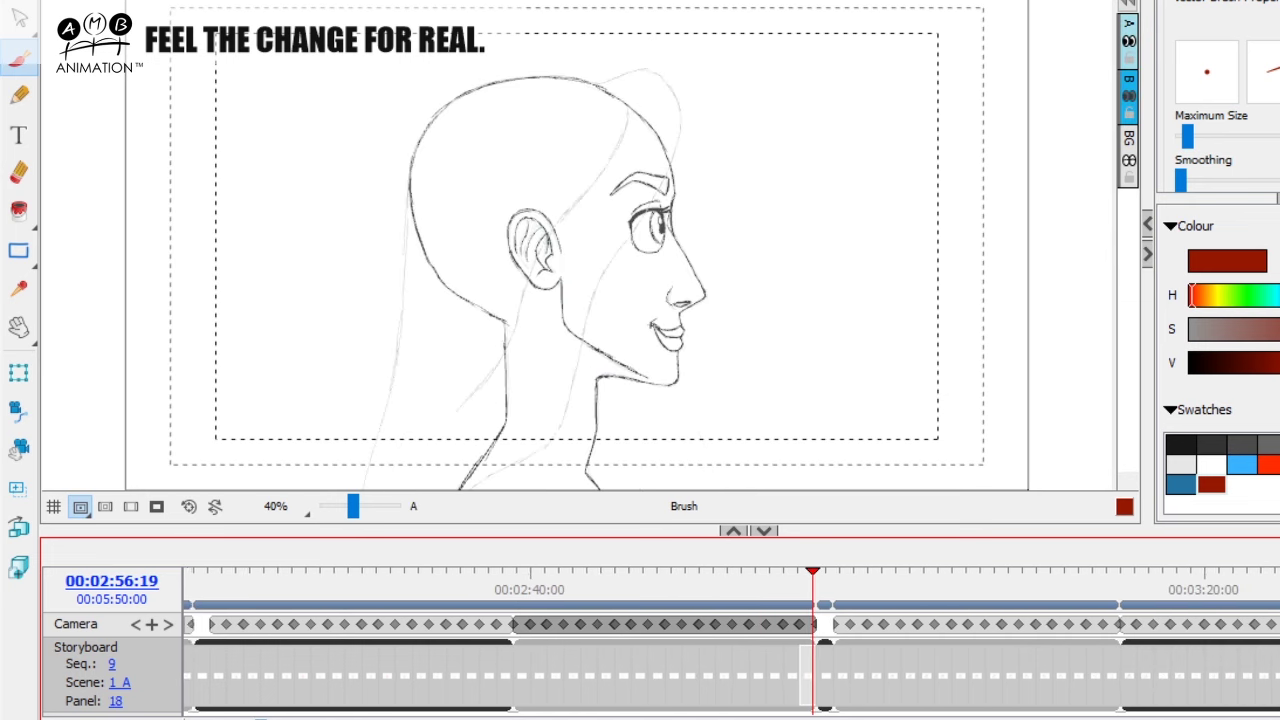
left_click_drag(794, 572, 1070, 578)
left_click_drag(876, 717, 682, 714)
mouse_move(562, 591)
left_mouse_down()
mouse_move(340, 590)
mouse_move(1168, 589)
mouse_move(609, 589)
mouse_move(1120, 566)
mouse_move(623, 585)
mouse_move(651, 588)
mouse_move(619, 599)
mouse_move(1100, 558)
mouse_move(741, 581)
mouse_move(866, 563)
mouse_move(1111, 557)
mouse_move(774, 566)
mouse_move(619, 587)
mouse_move(1017, 568)
left_mouse_up()
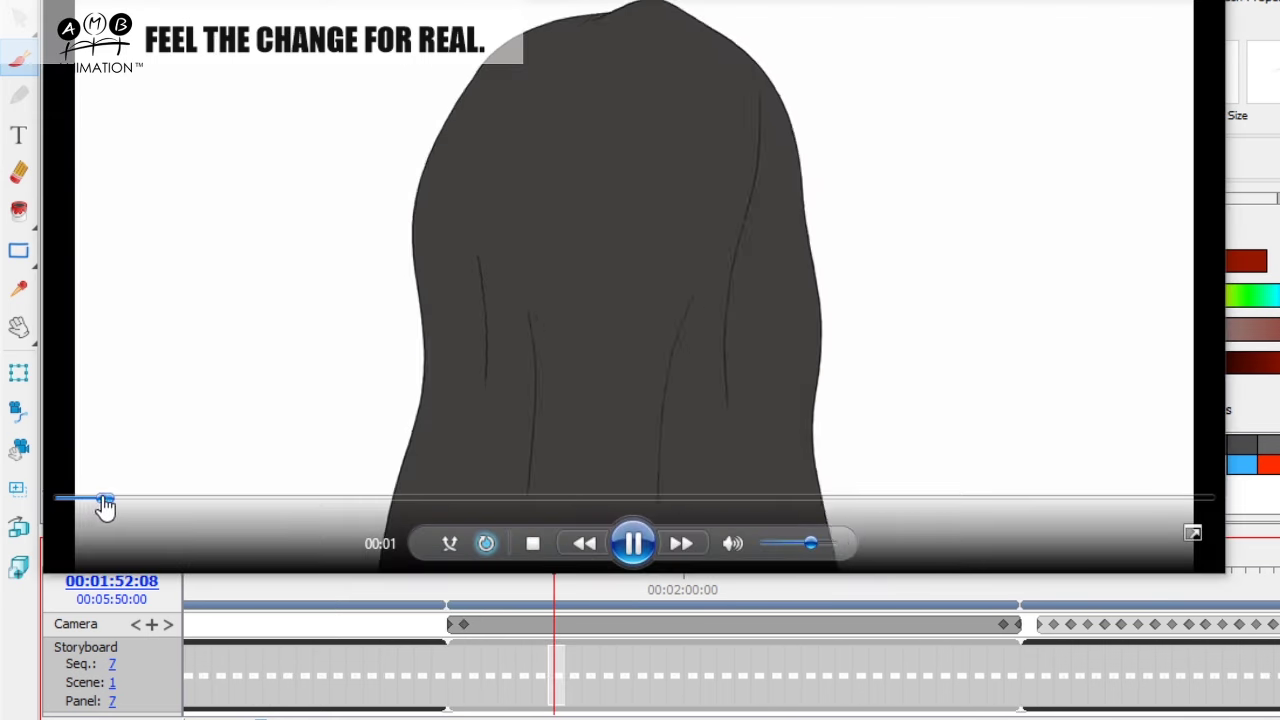
Replay the opening seconds of the finished coloured head-turn video several times to examine the turn
left_click_drag(103, 498, 62, 499)
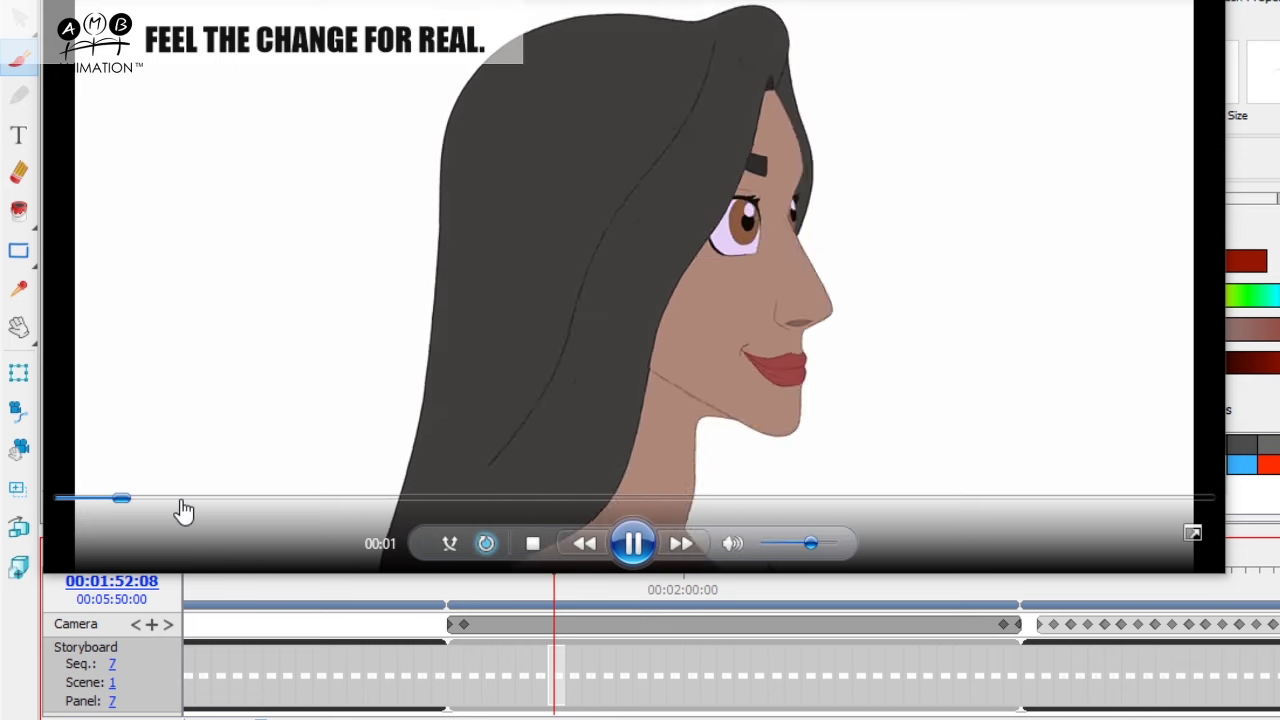
left_click_drag(160, 503, 62, 499)
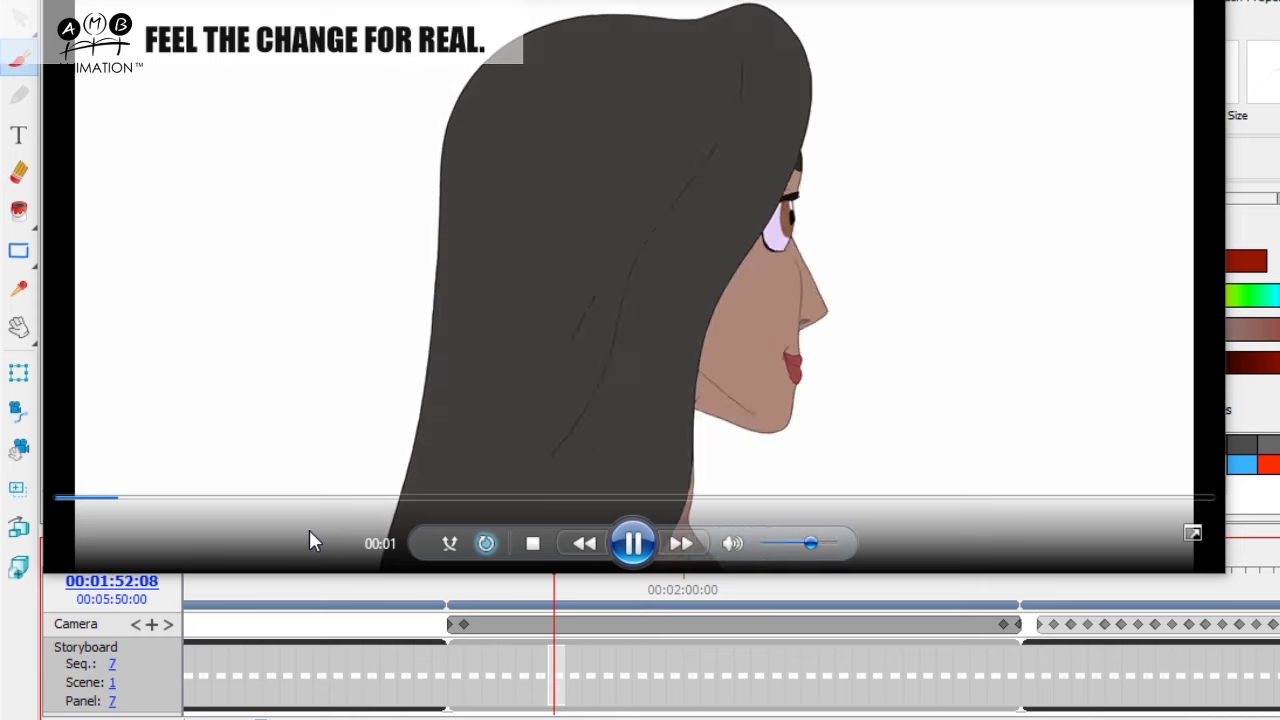
left_click(60, 498)
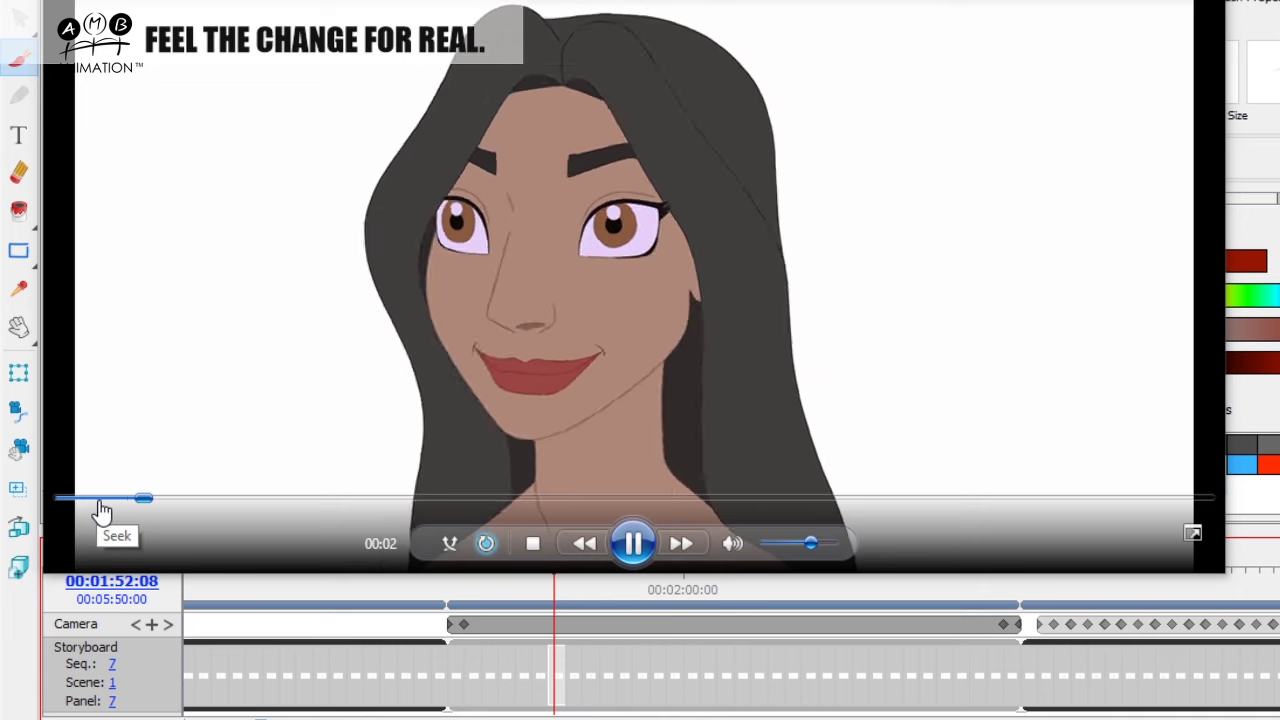
left_click(63, 499)
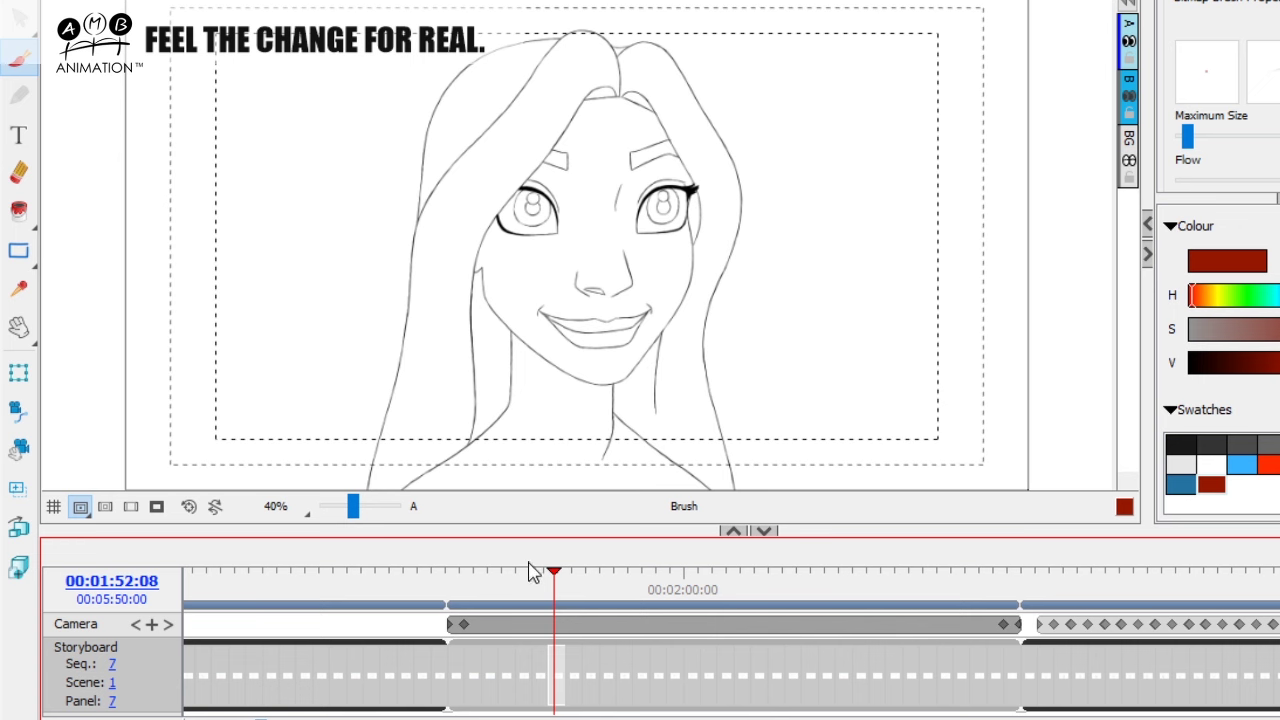
Scrub through the long-haired character's line-drawn head turn in sequence 7 and on into the scenes that follow
left_click_drag(553, 573, 1012, 624)
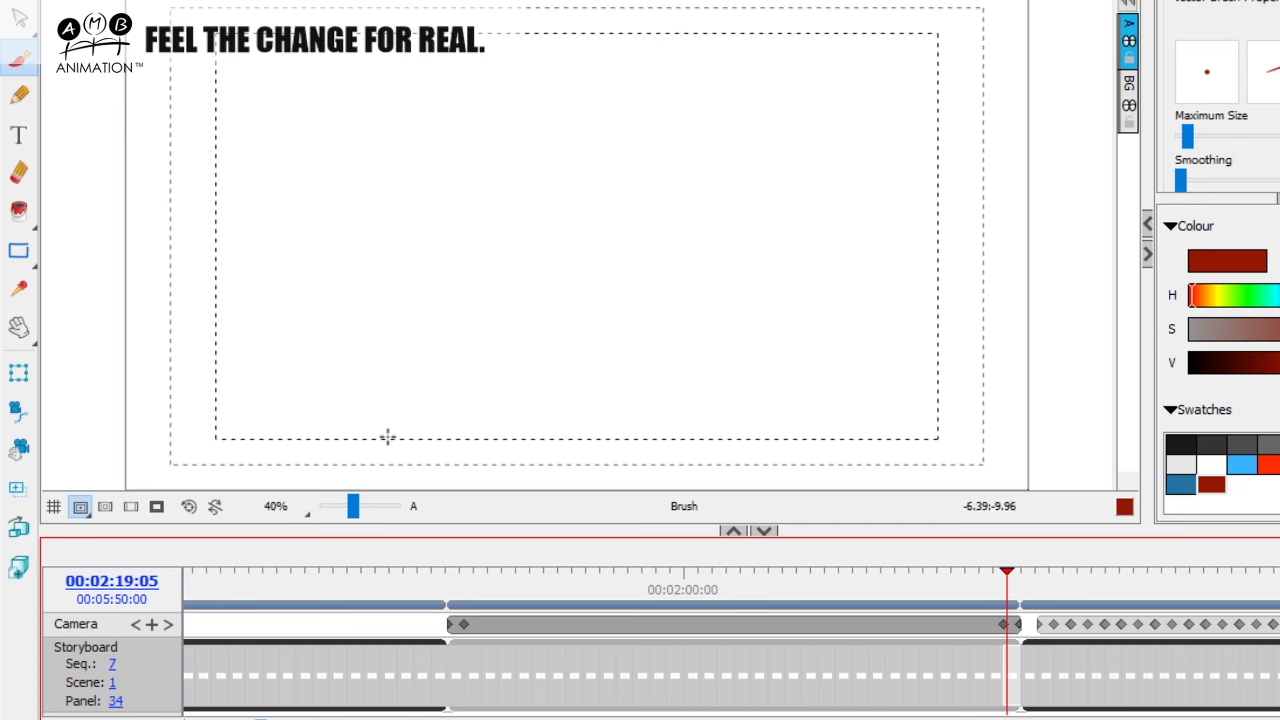
mouse_move(478, 590)
left_mouse_down()
mouse_move(449, 585)
mouse_move(1017, 581)
mouse_move(651, 582)
mouse_move(415, 624)
mouse_move(509, 610)
left_mouse_up()
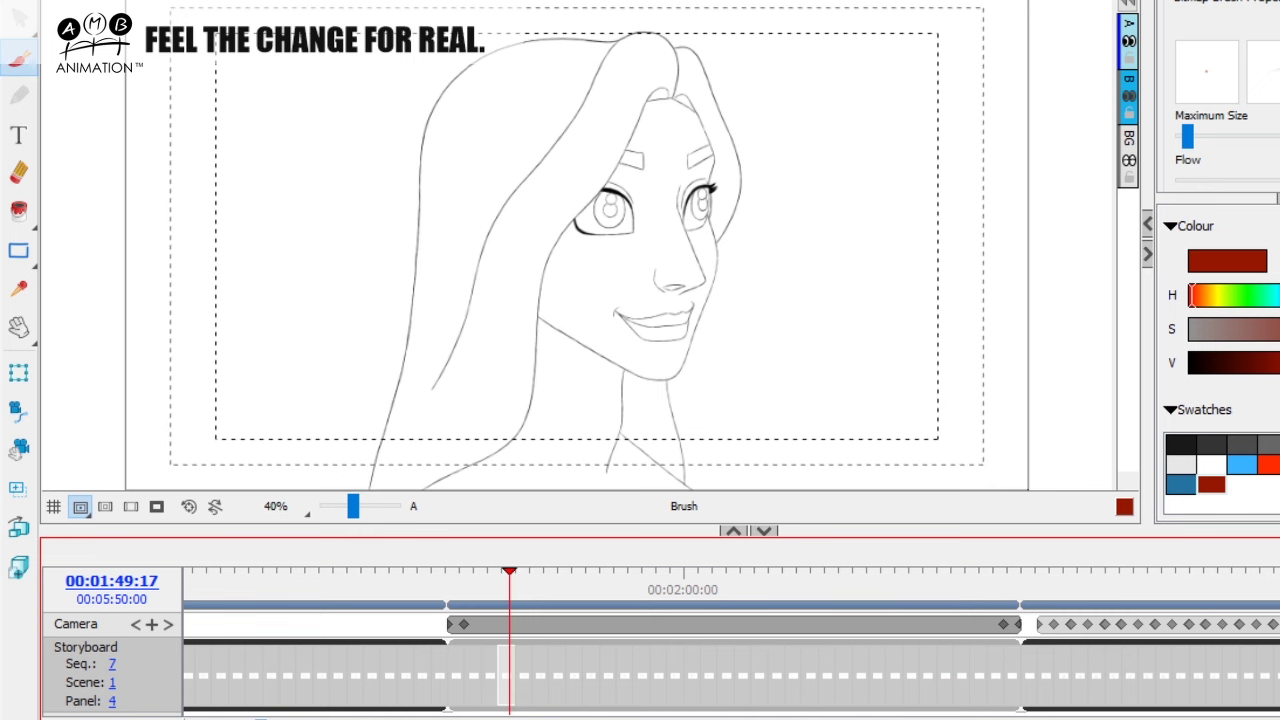
scroll(731, 640, "right", 6)
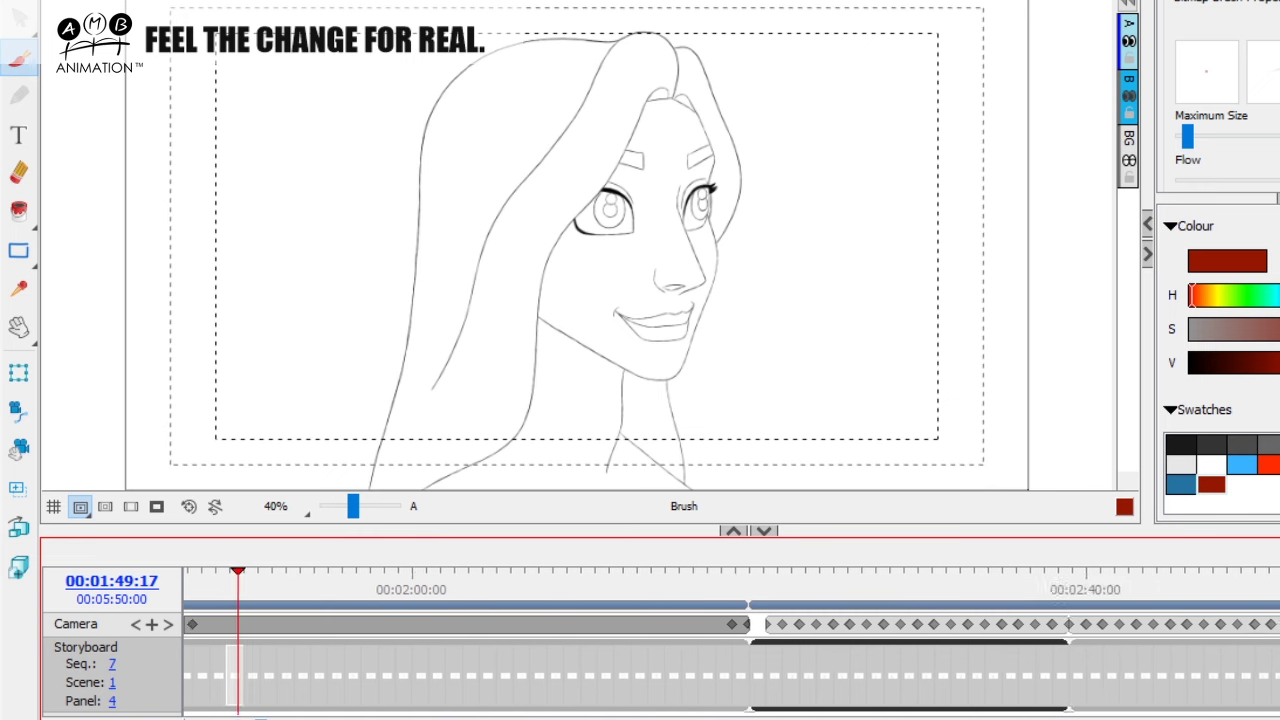
left_click_drag(680, 610, 1047, 634)
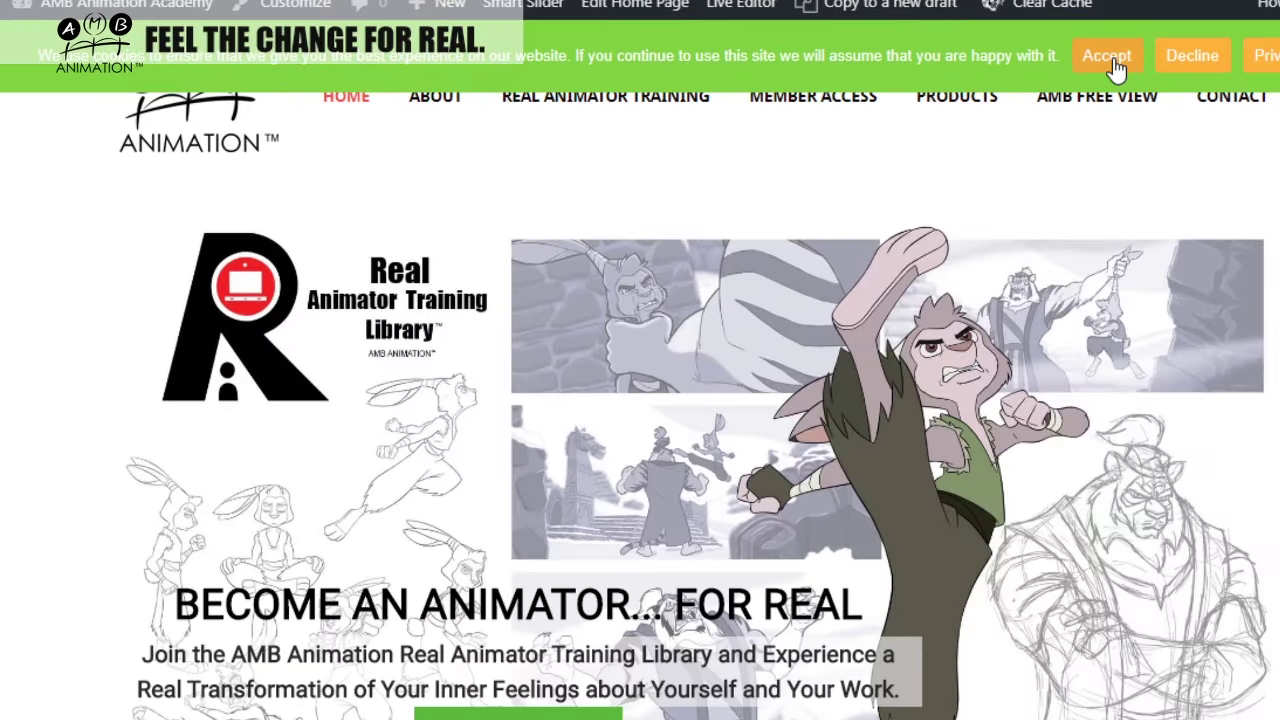
On the AMB Animation website, accept the cookies and open the Real Animator Training Library page
left_click(1110, 60)
scroll(522, 226, "down", 1)
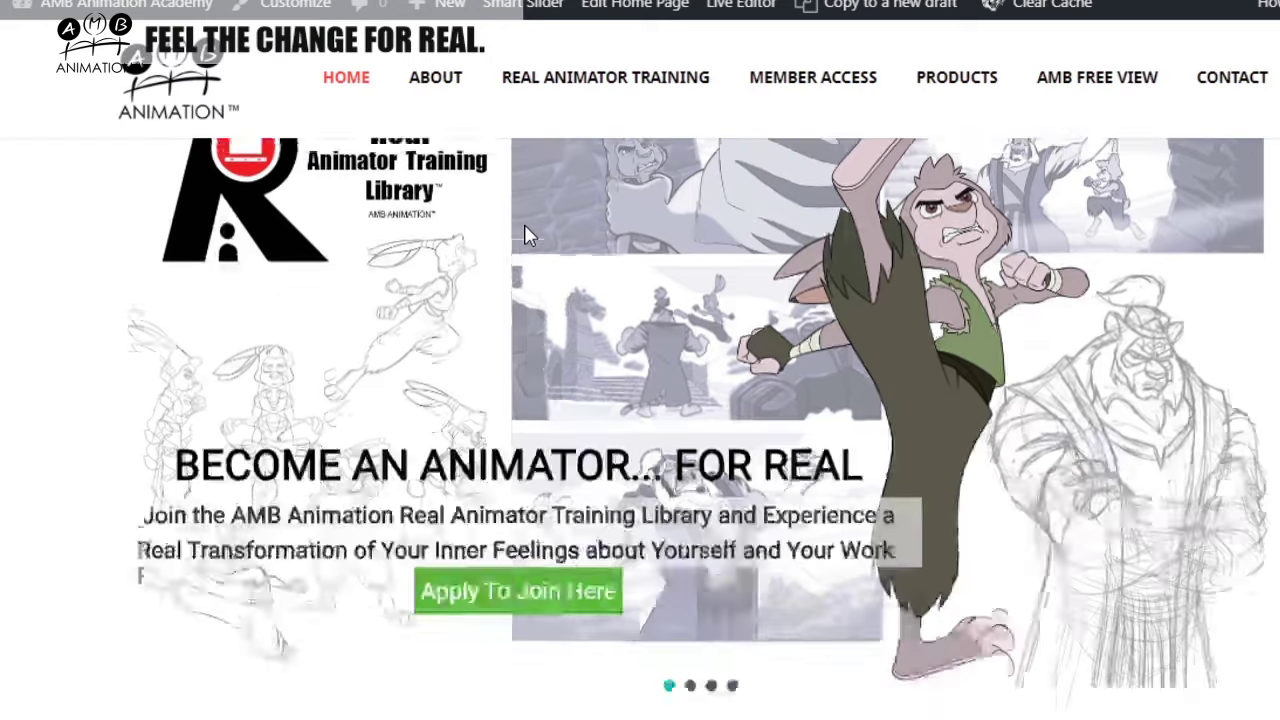
scroll(521, 230, "up", 1)
mouse_move(571, 94)
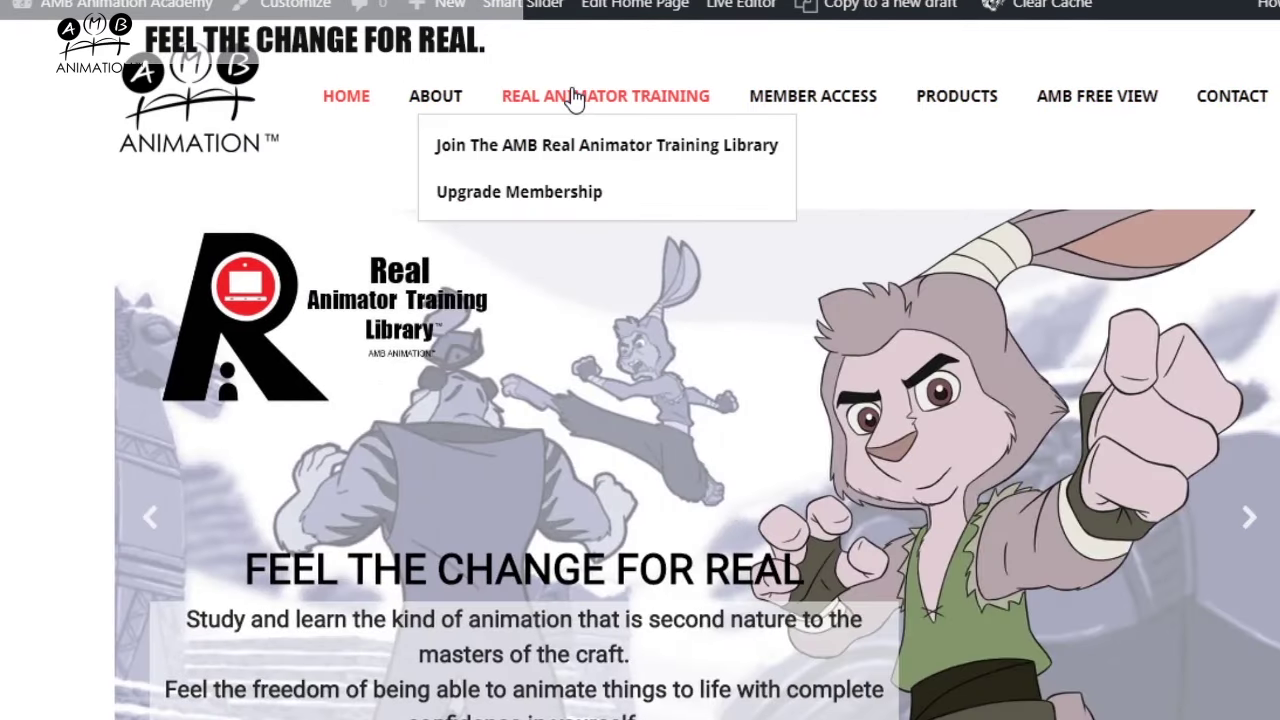
left_click(558, 188)
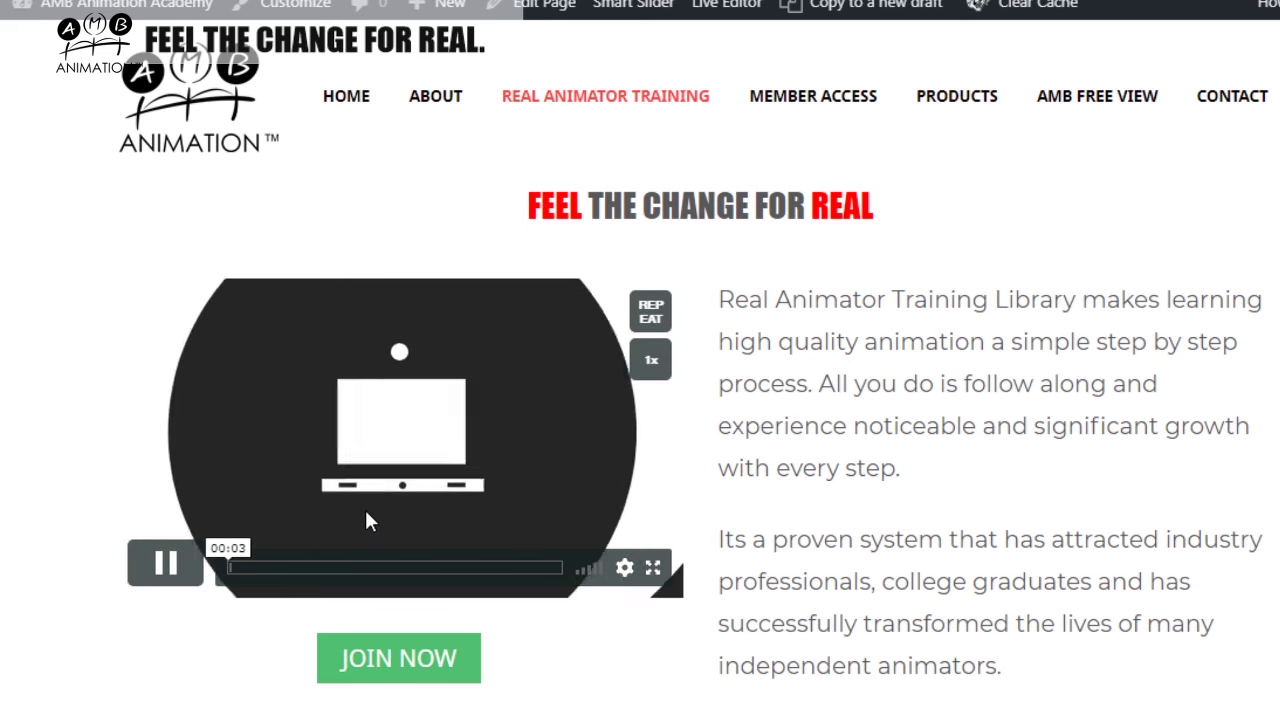
Read the training library page's introduction, feature icons and question-and-answer sections
scroll(366, 514, "down", 2)
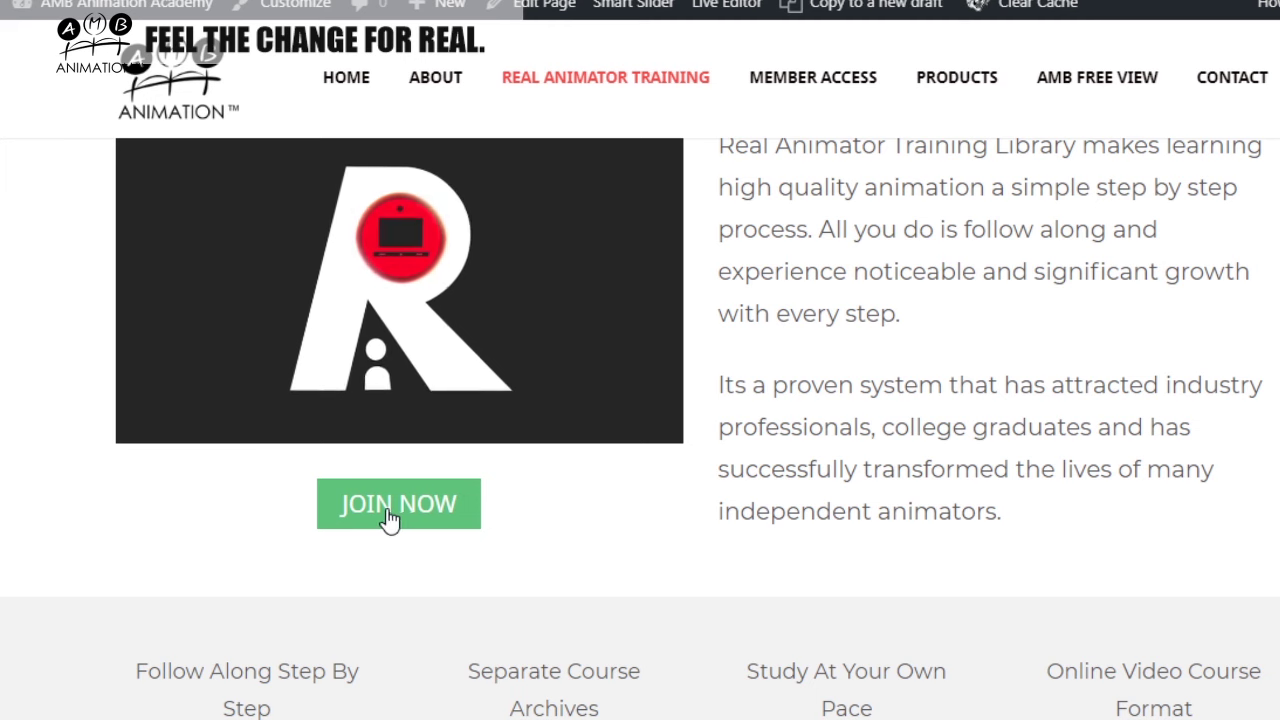
scroll(388, 520, "down", 1)
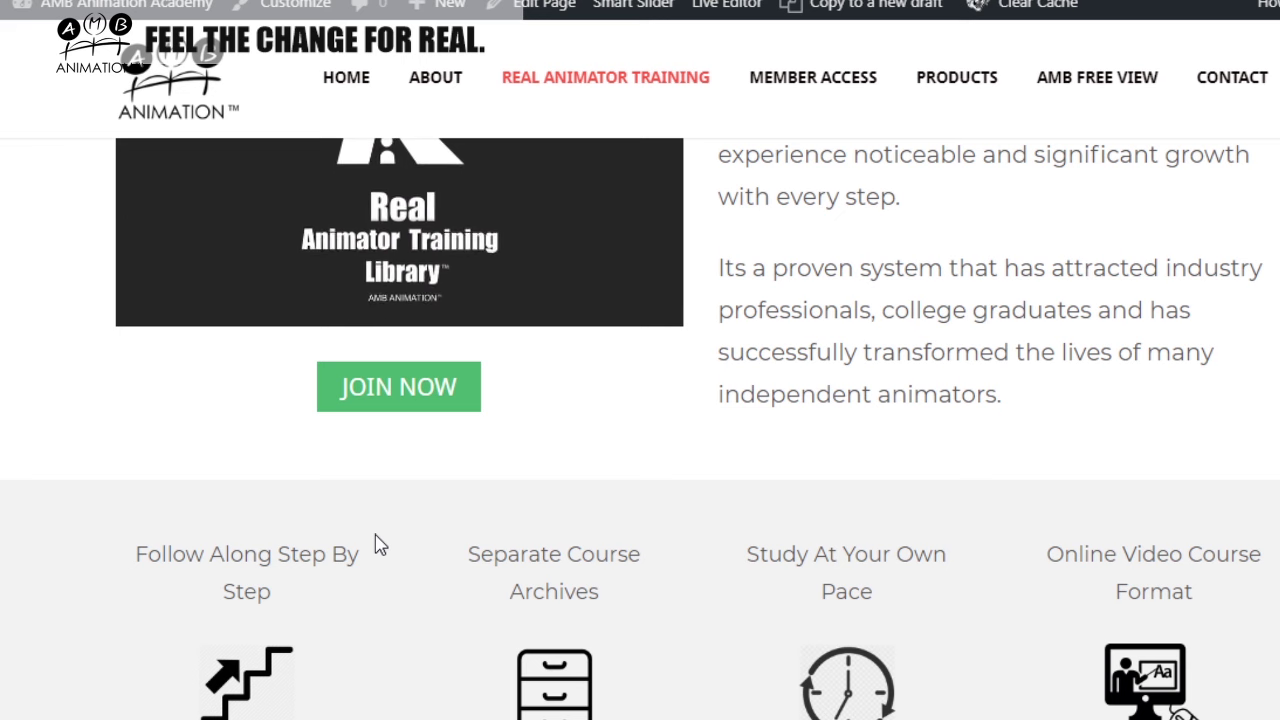
scroll(379, 543, "down", 1)
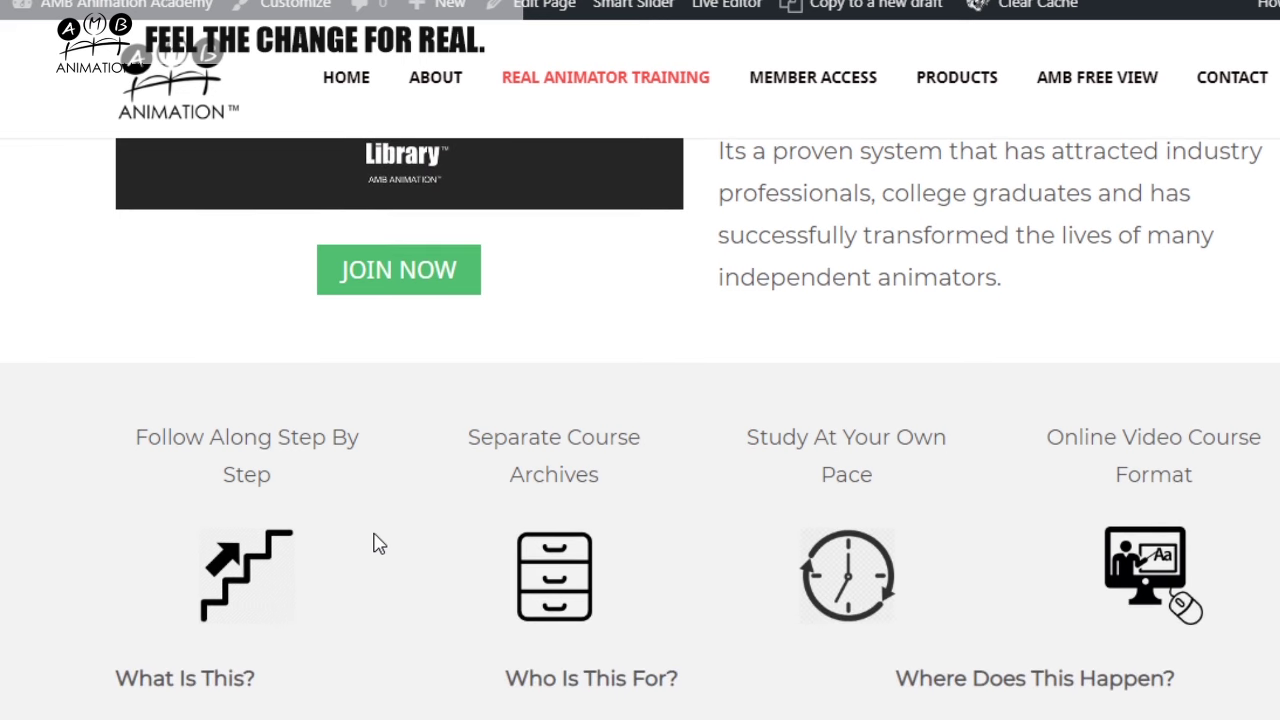
scroll(379, 543, "down", 1)
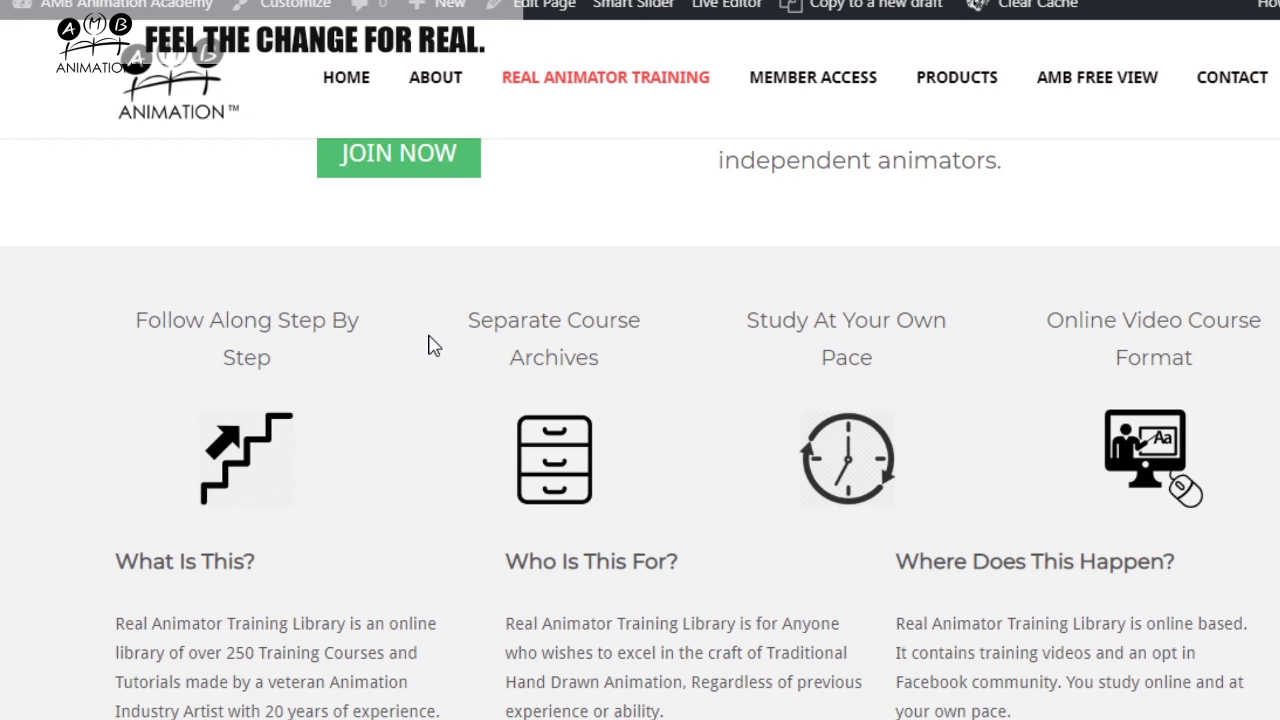
scroll(430, 363, "down", 5)
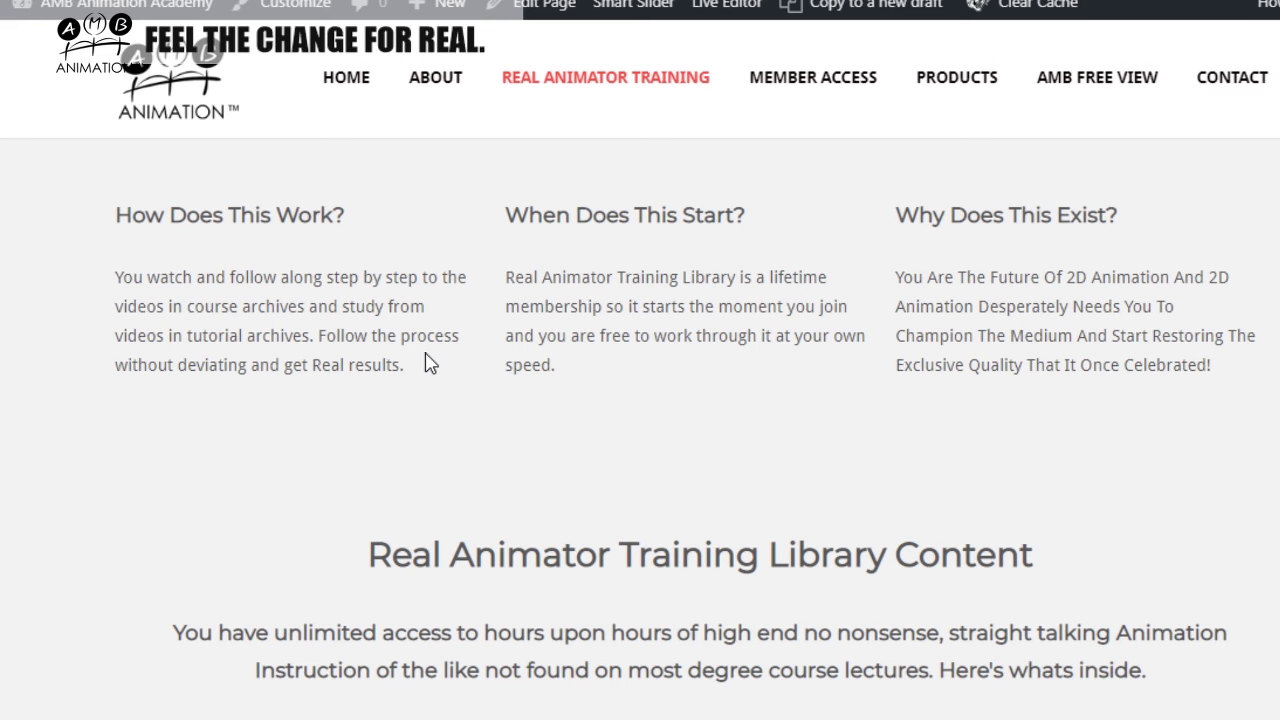
Read the Real Animator Training Library Content section, covering the Basics Archive and Intermediate Archive videos and descriptions
scroll(430, 363, "down", 3)
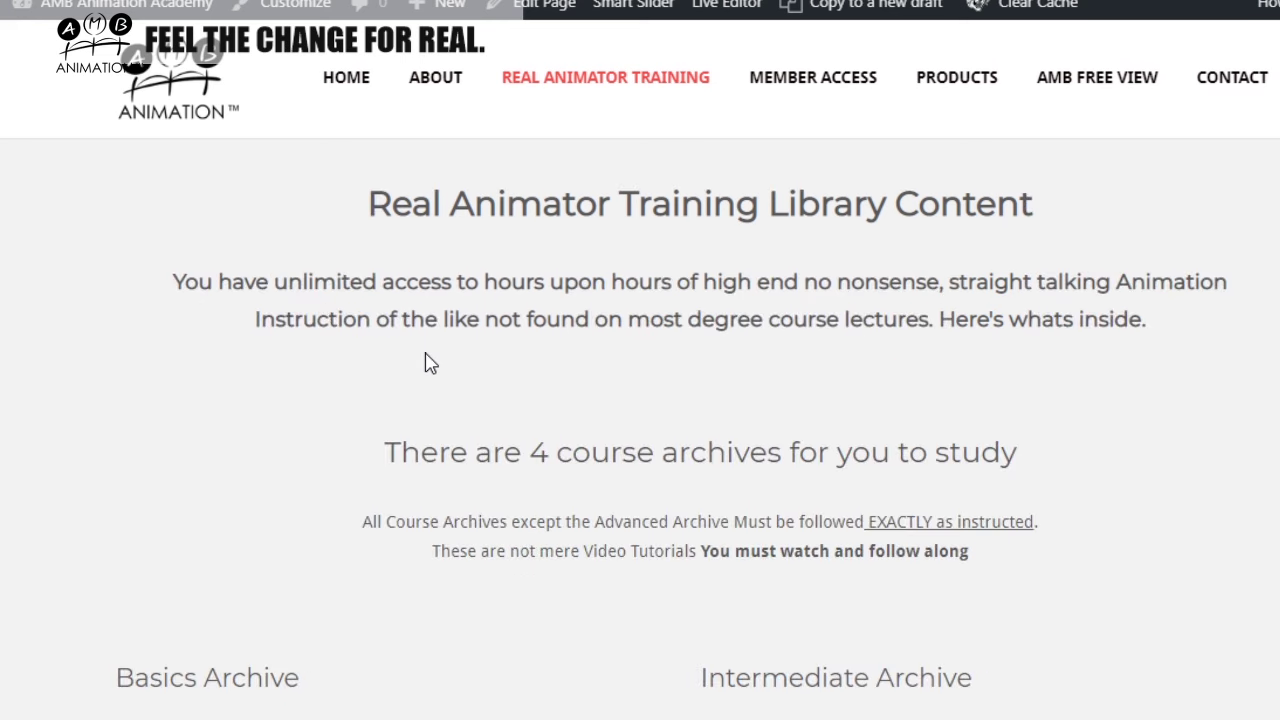
scroll(426, 356, "down", 3)
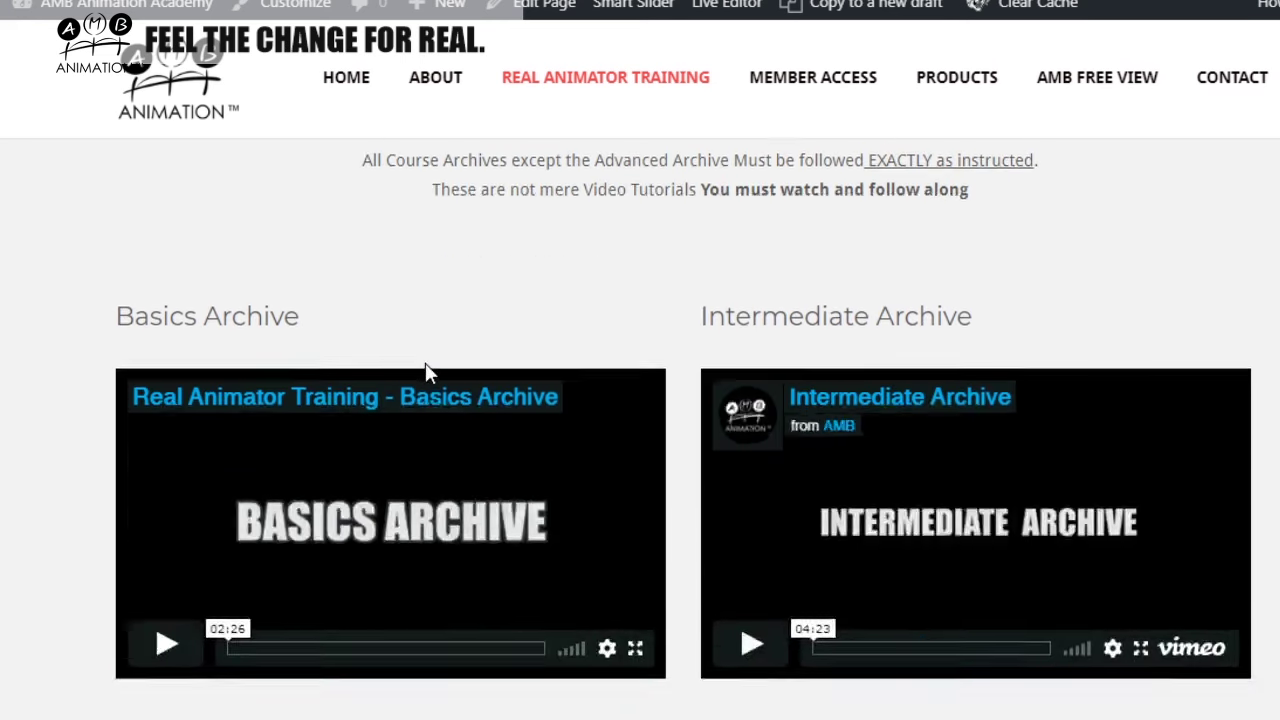
scroll(423, 371, "up", 5)
scroll(428, 375, "down", 5)
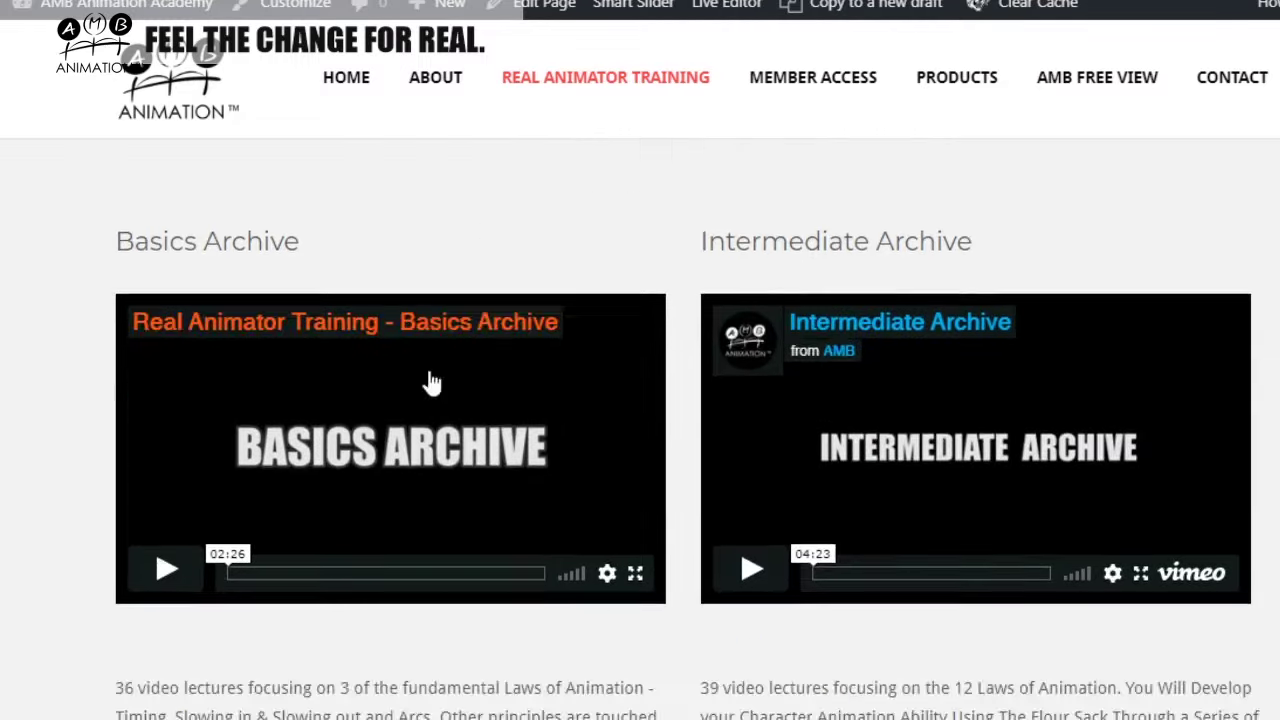
scroll(430, 375, "down", 4)
scroll(429, 366, "up", 3)
scroll(428, 384, "down", 3)
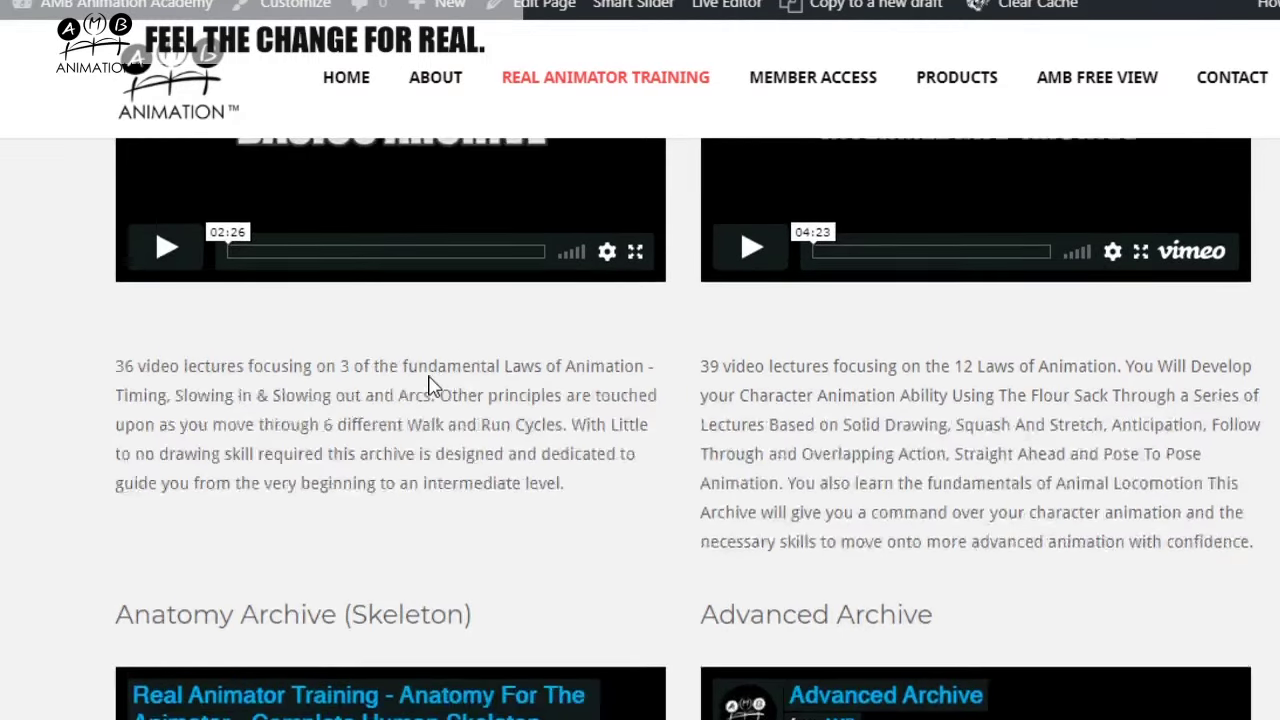
scroll(491, 371, "up", 3)
scroll(900, 385, "down", 4)
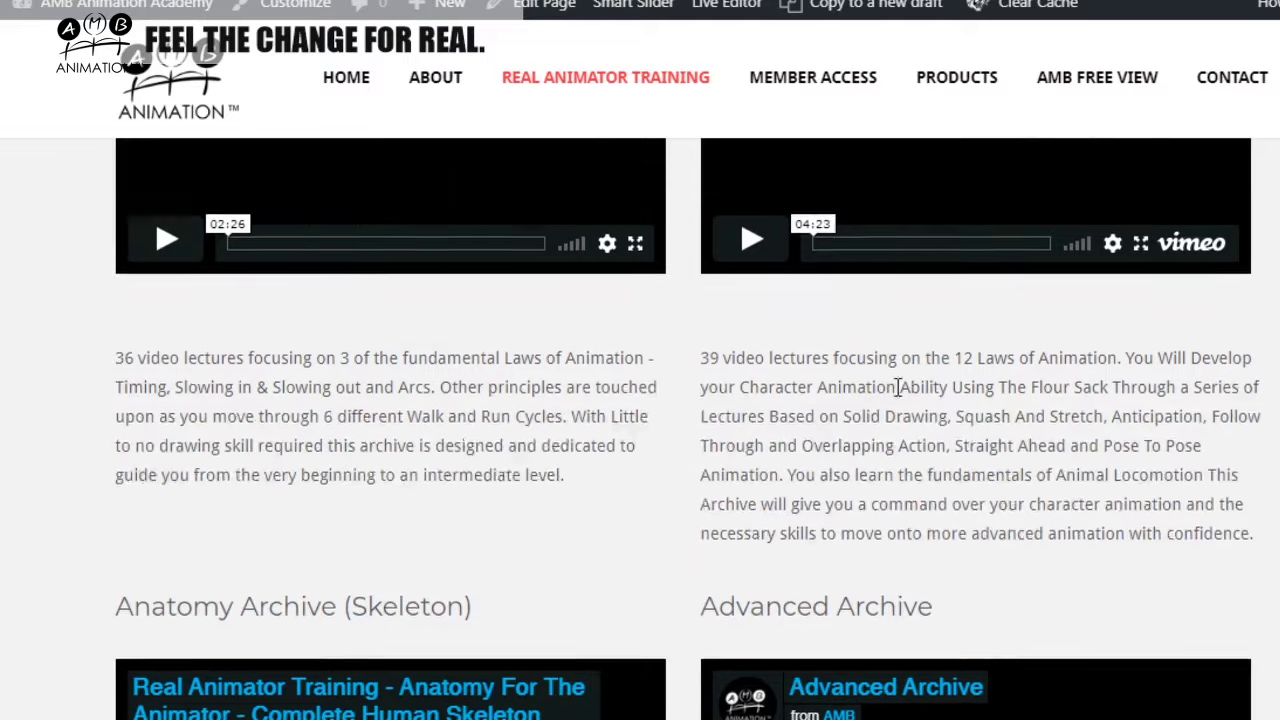
scroll(636, 389, "up", 3)
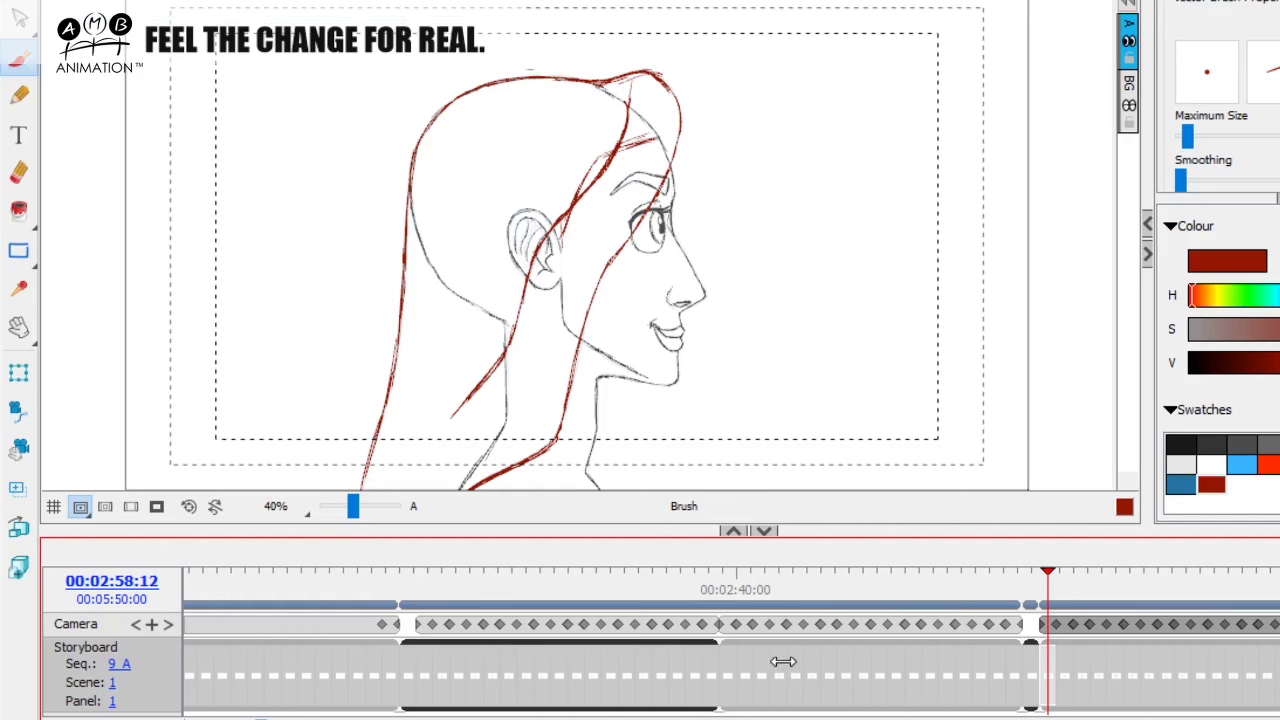
Switch to the storyboard project and scrub the timeline forward through the scenes before the sequence 9 A profile drawing
left_click(776, 589)
mouse_move(748, 590)
left_mouse_down()
mouse_move(726, 590)
mouse_move(1075, 592)
mouse_move(437, 600)
mouse_move(1206, 592)
left_mouse_up()
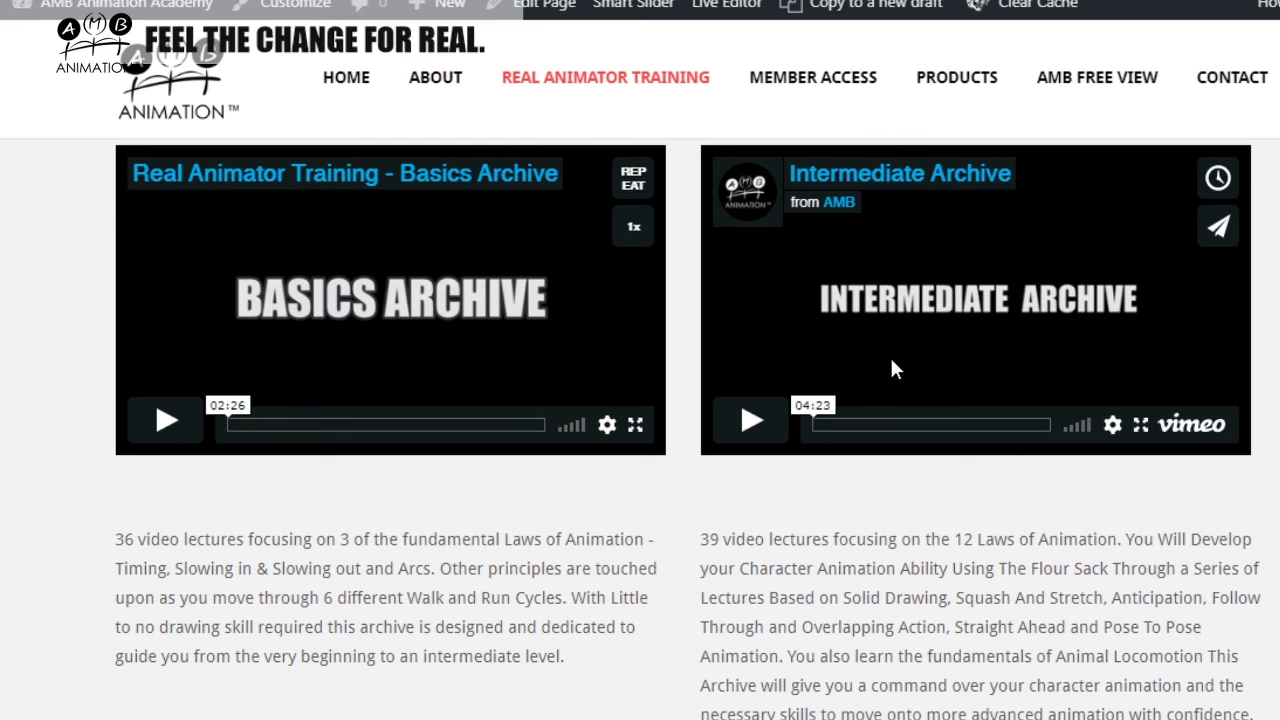
Return to the training library web page and read the Anatomy Archive (Skeleton) and Advanced Archive descriptions
scroll(719, 384, "down", 2)
scroll(716, 383, "down", 3)
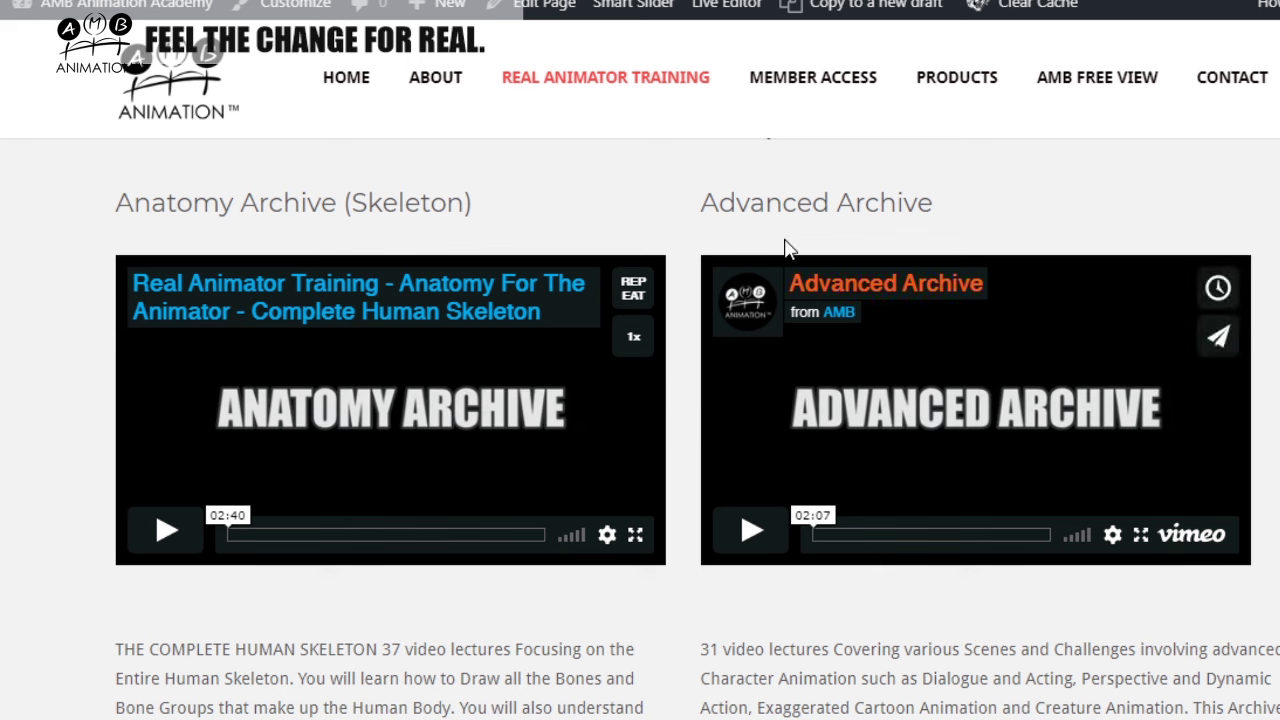
scroll(852, 249, "down", 1)
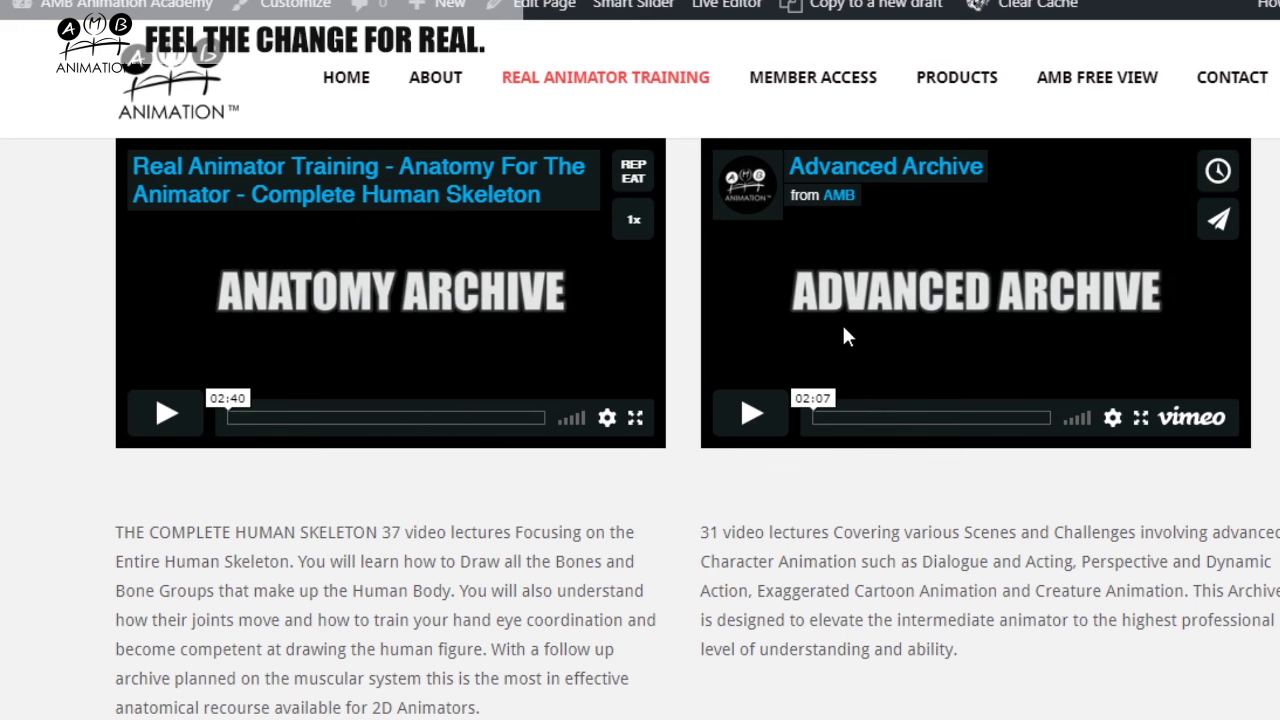
scroll(843, 337, "down", 5)
scroll(829, 347, "down", 1)
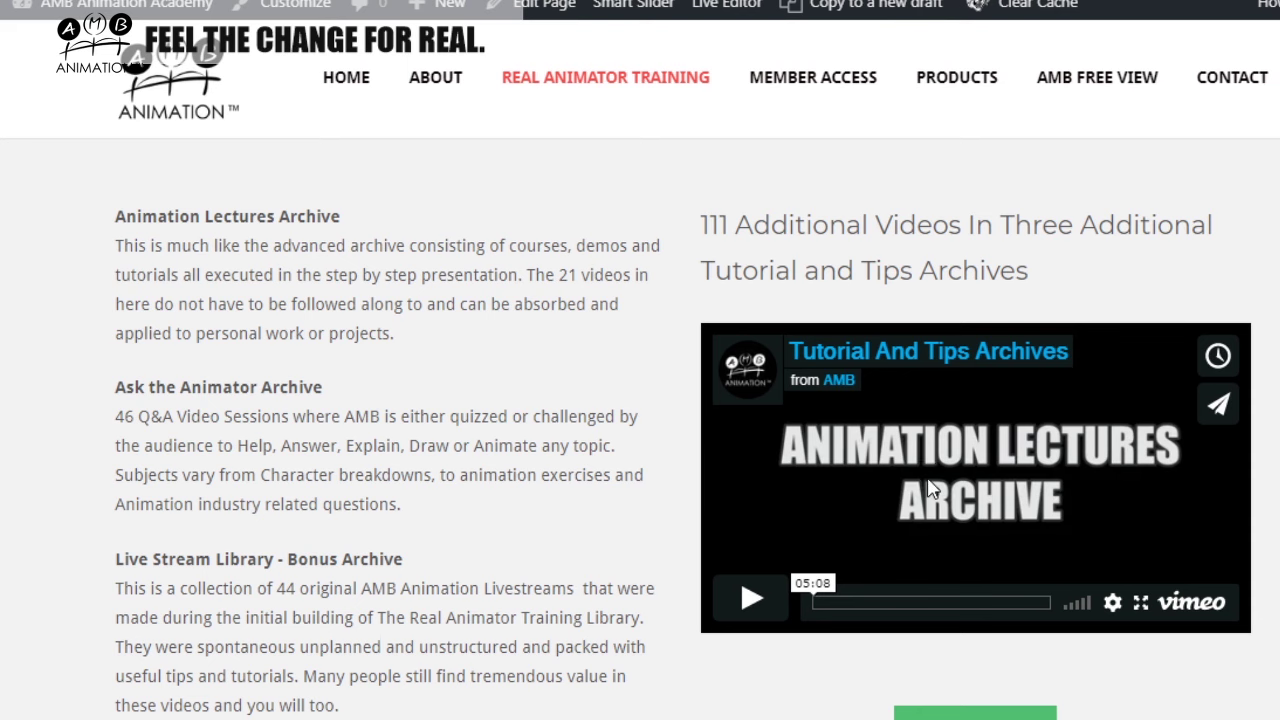
Look back over the course archives, and read the Animation Lectures, Ask the Animator and Live Stream Library descriptions
scroll(874, 477, "up", 5)
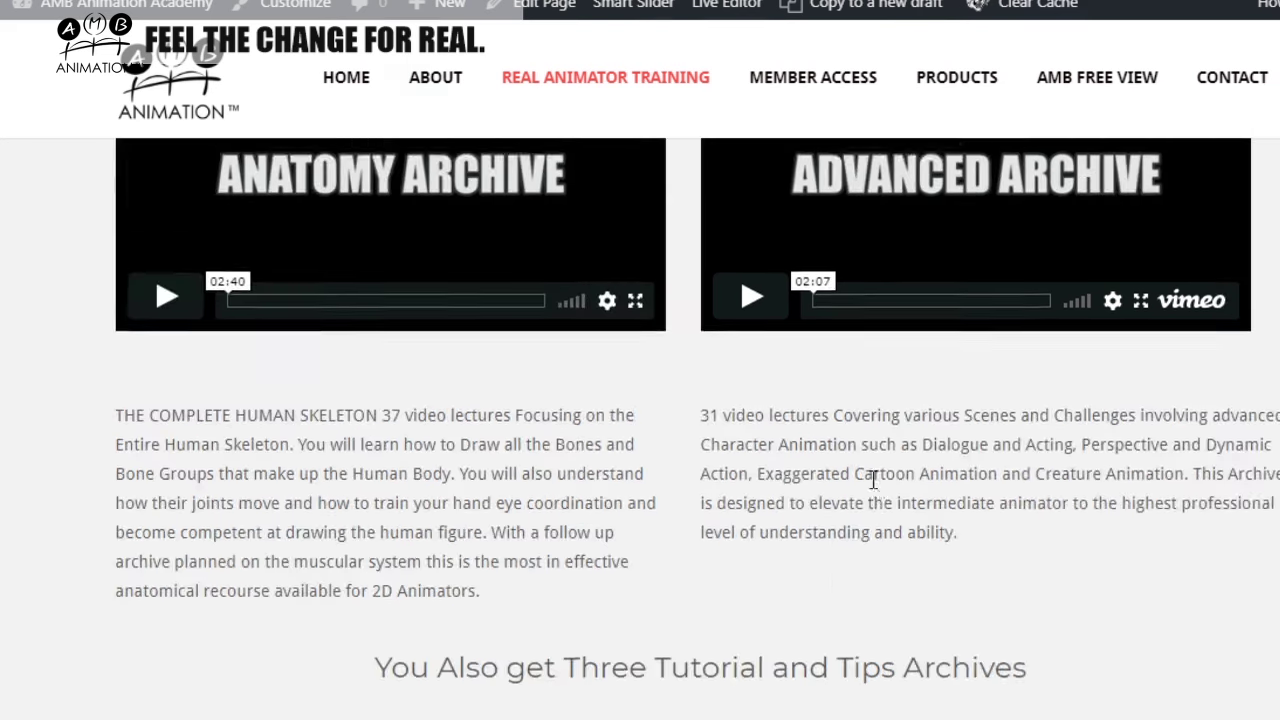
scroll(873, 480, "up", 7)
scroll(869, 476, "down", 8)
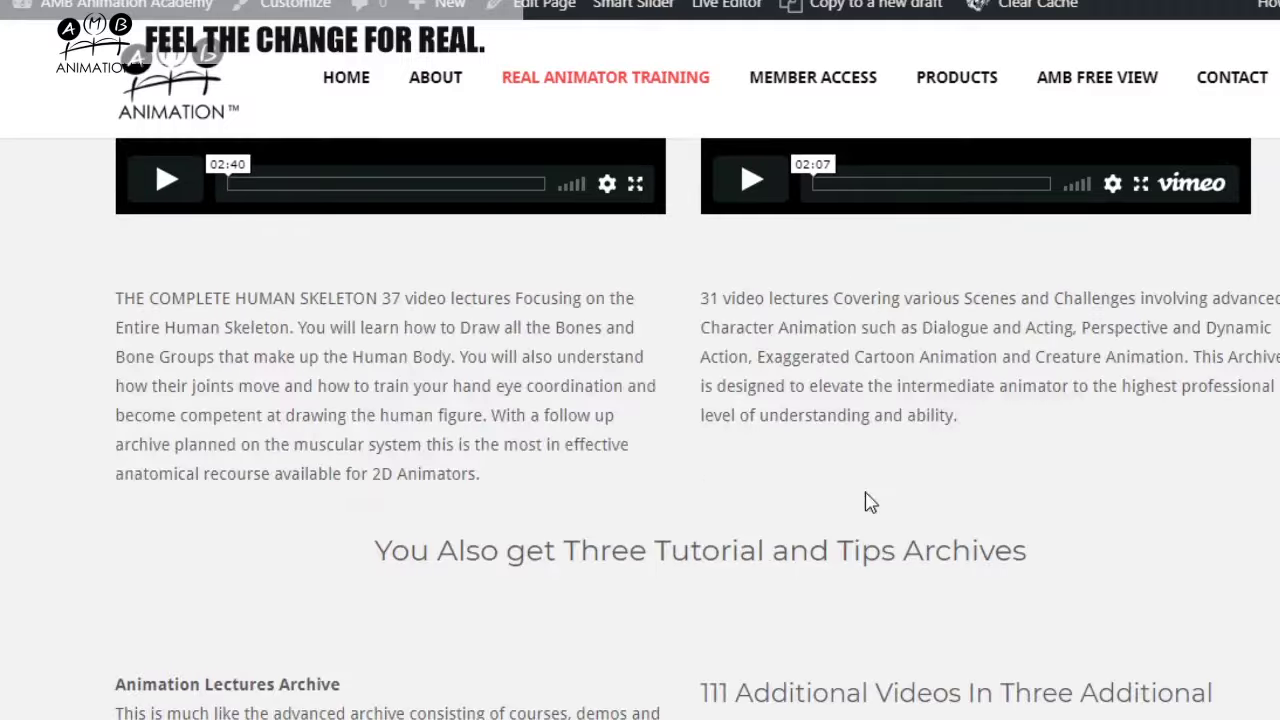
scroll(866, 490, "down", 4)
scroll(864, 490, "down", 3)
scroll(864, 492, "up", 2)
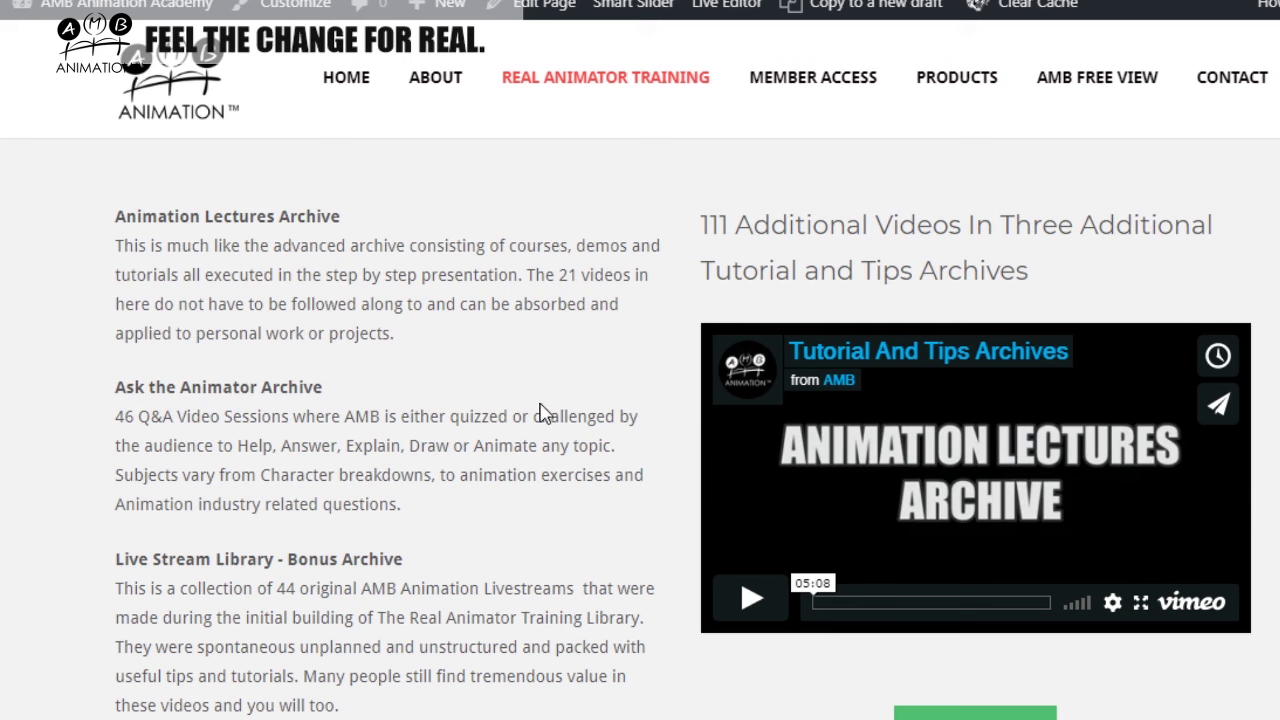
scroll(520, 414, "down", 1)
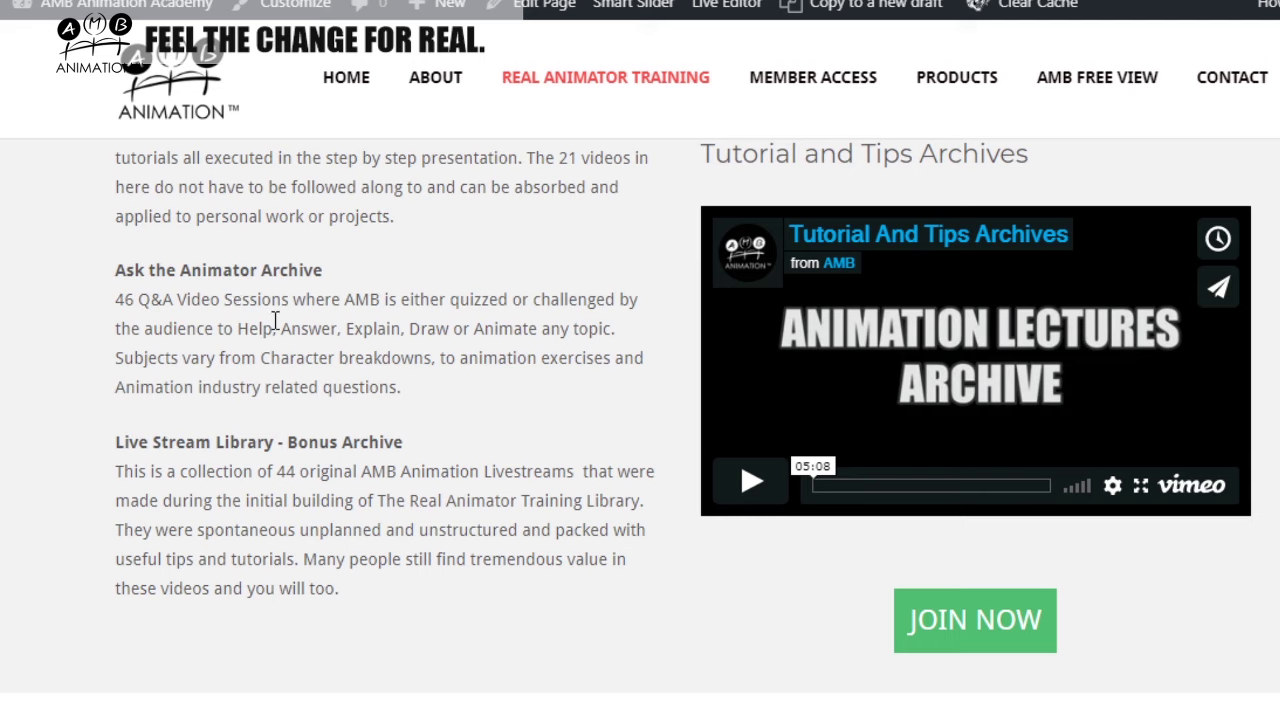
Review the page again from the feature icons and question-and-answer sections down to the Tutorial and Tips Archives
scroll(371, 449, "up", 6)
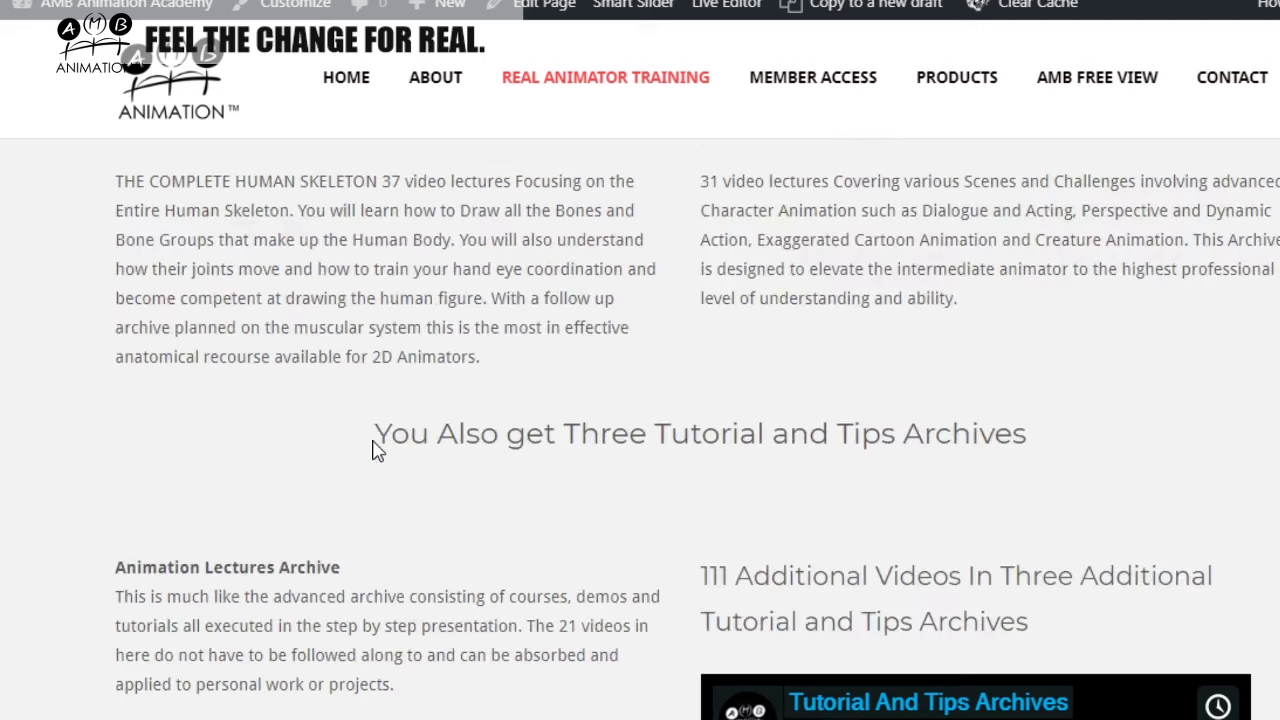
scroll(376, 452, "up", 15)
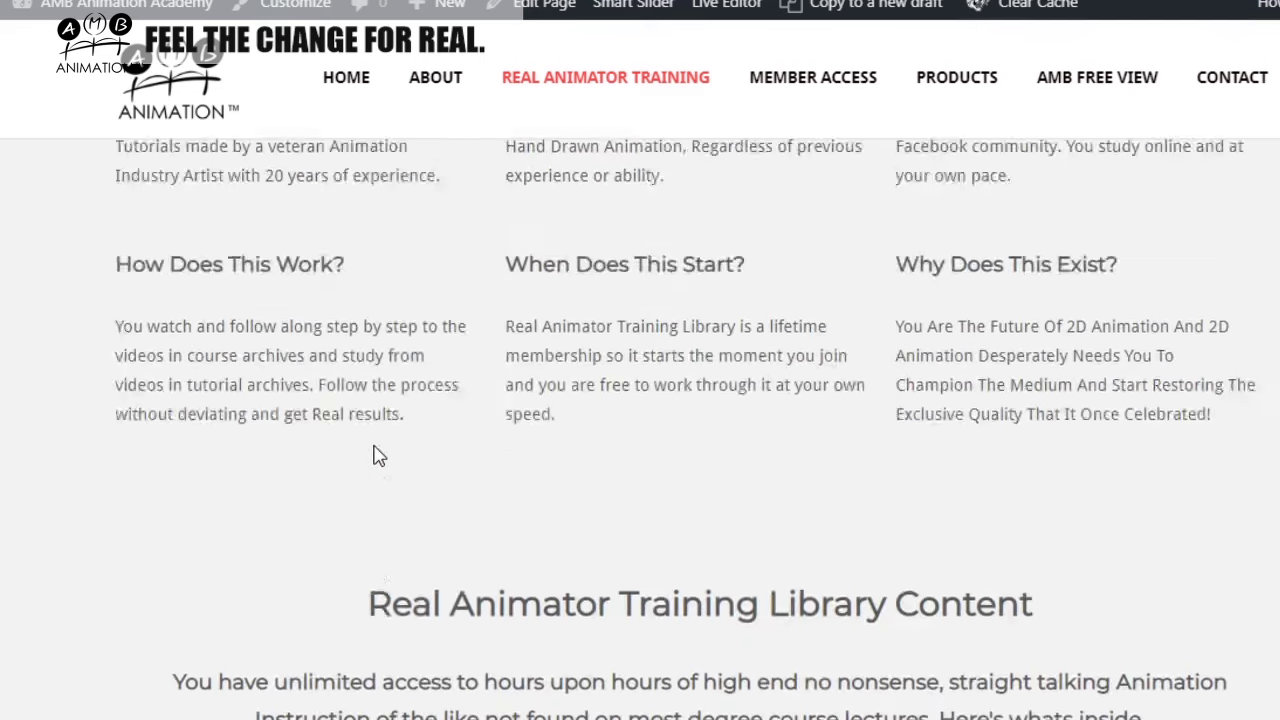
scroll(376, 449, "up", 3)
scroll(376, 455, "down", 12)
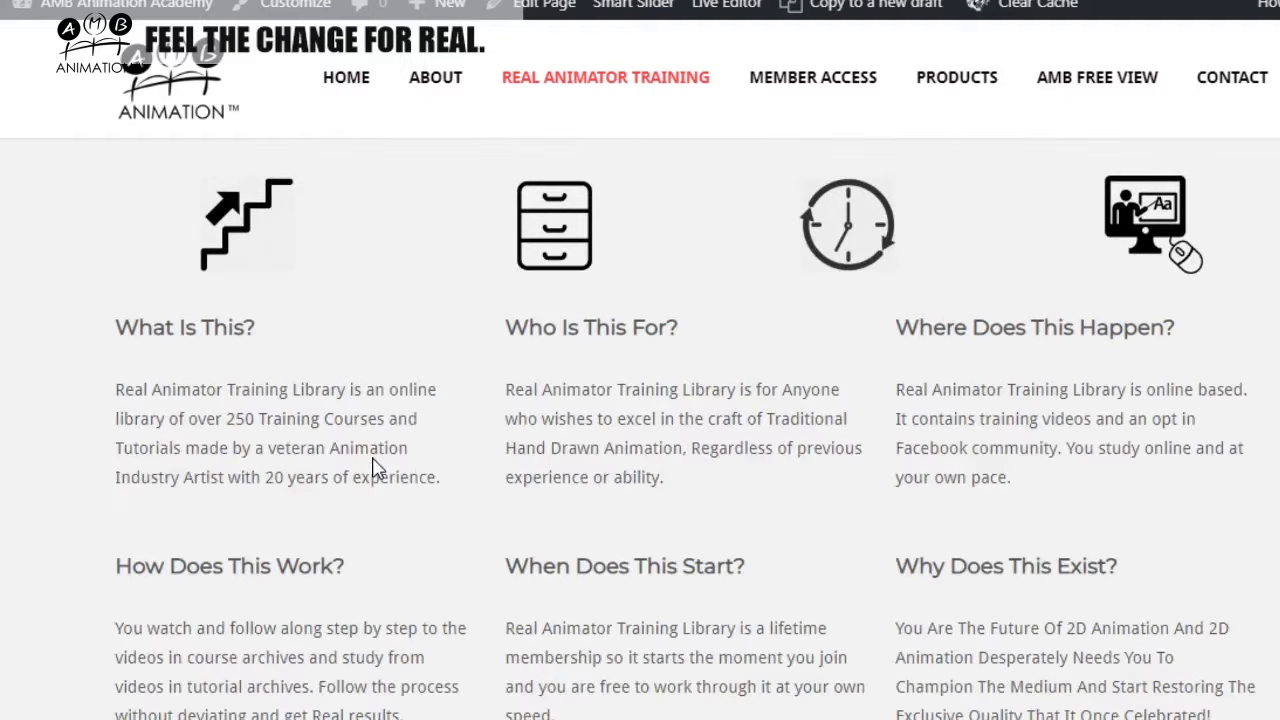
scroll(372, 462, "down", 10)
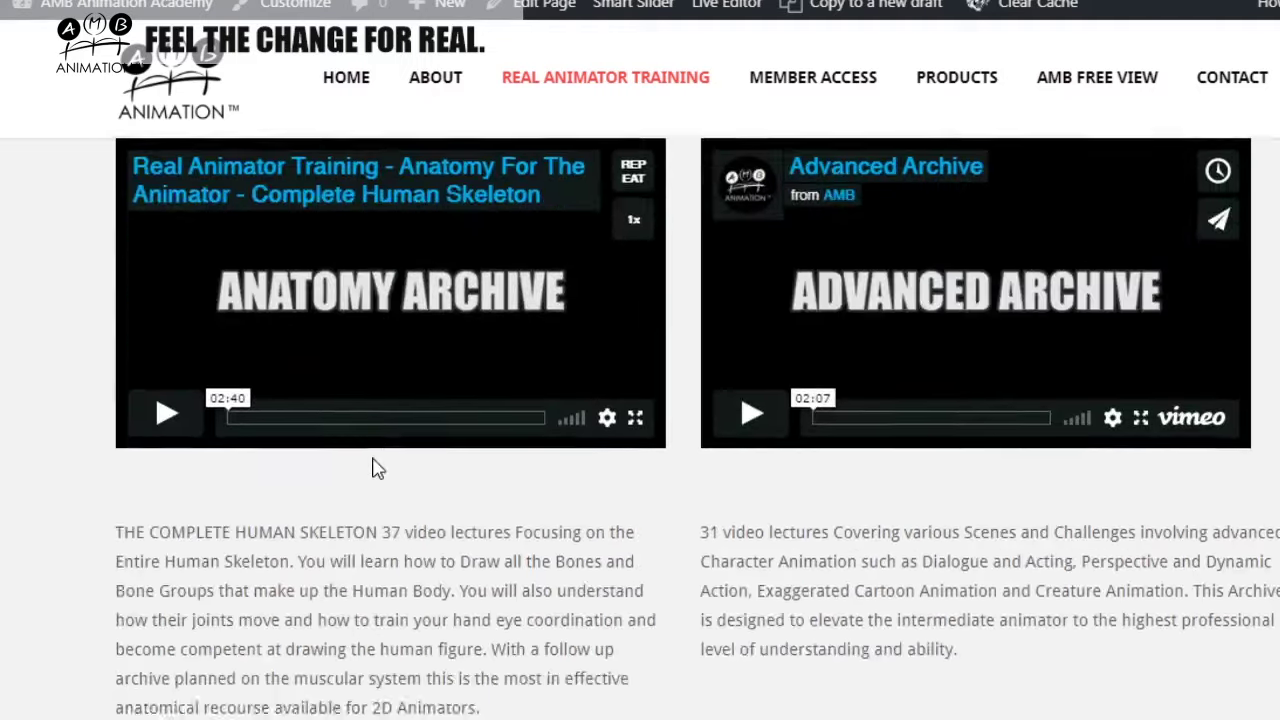
scroll(372, 467, "down", 5)
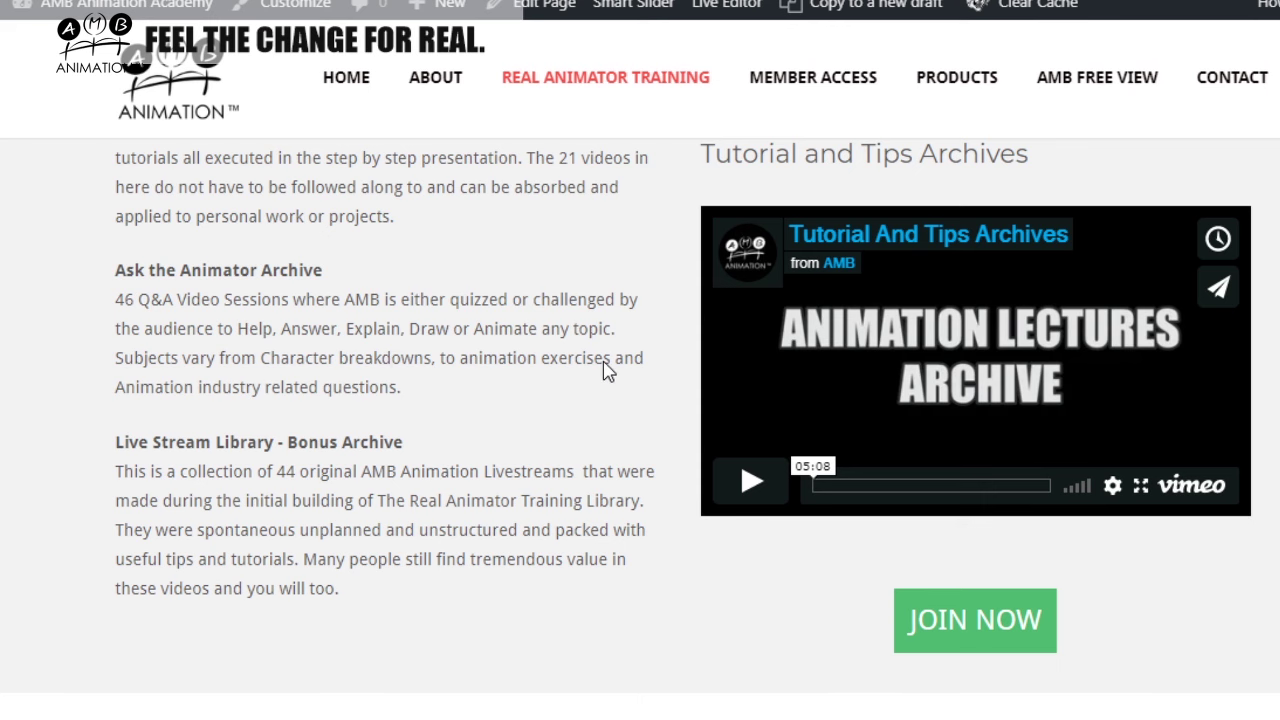
Skim the True Artistic Ability and Freedom from Software sections, and read the Who This Is Not For section
scroll(620, 320, "down", 2)
scroll(935, 498, "down", 8)
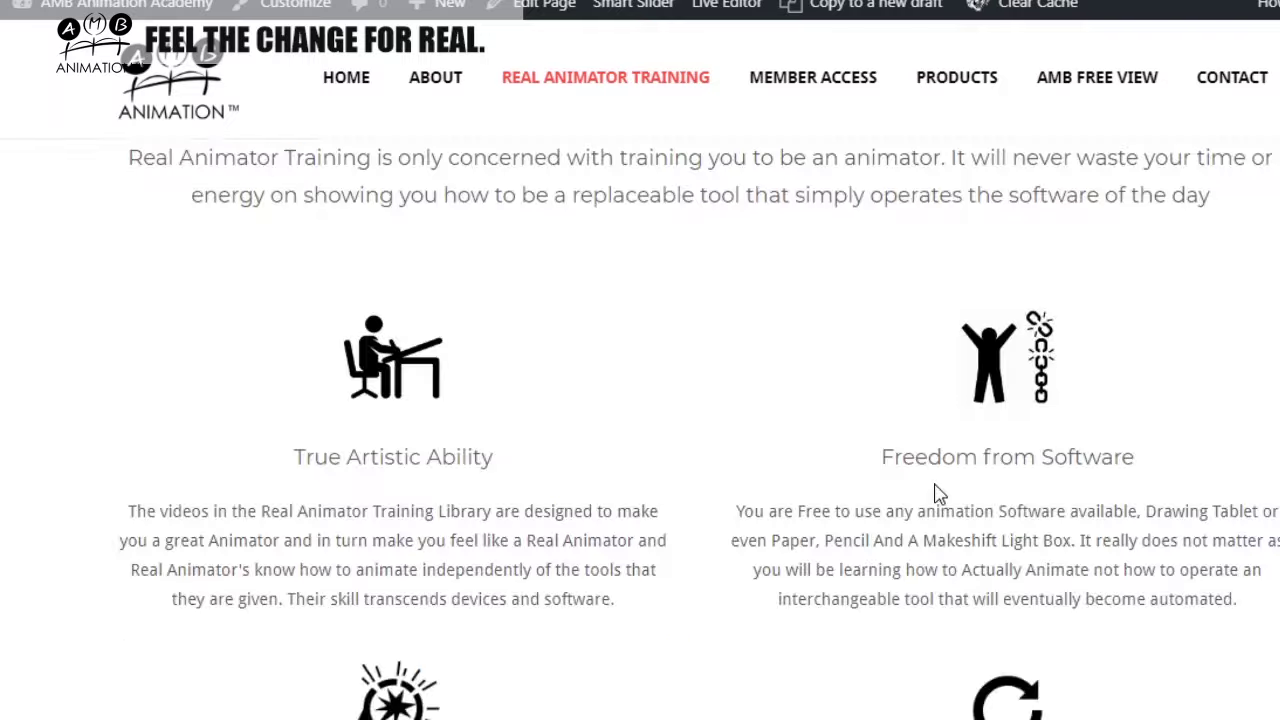
scroll(930, 488, "down", 10)
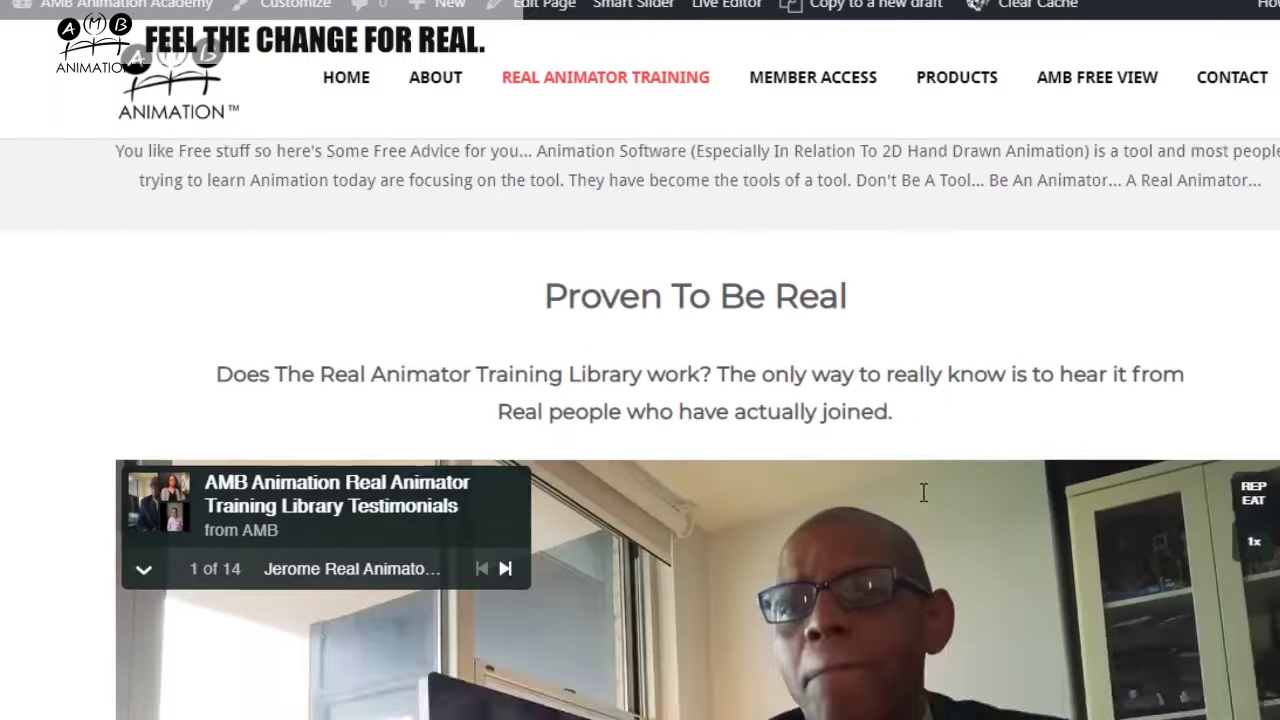
scroll(923, 492, "up", 5)
mouse_move(709, 458)
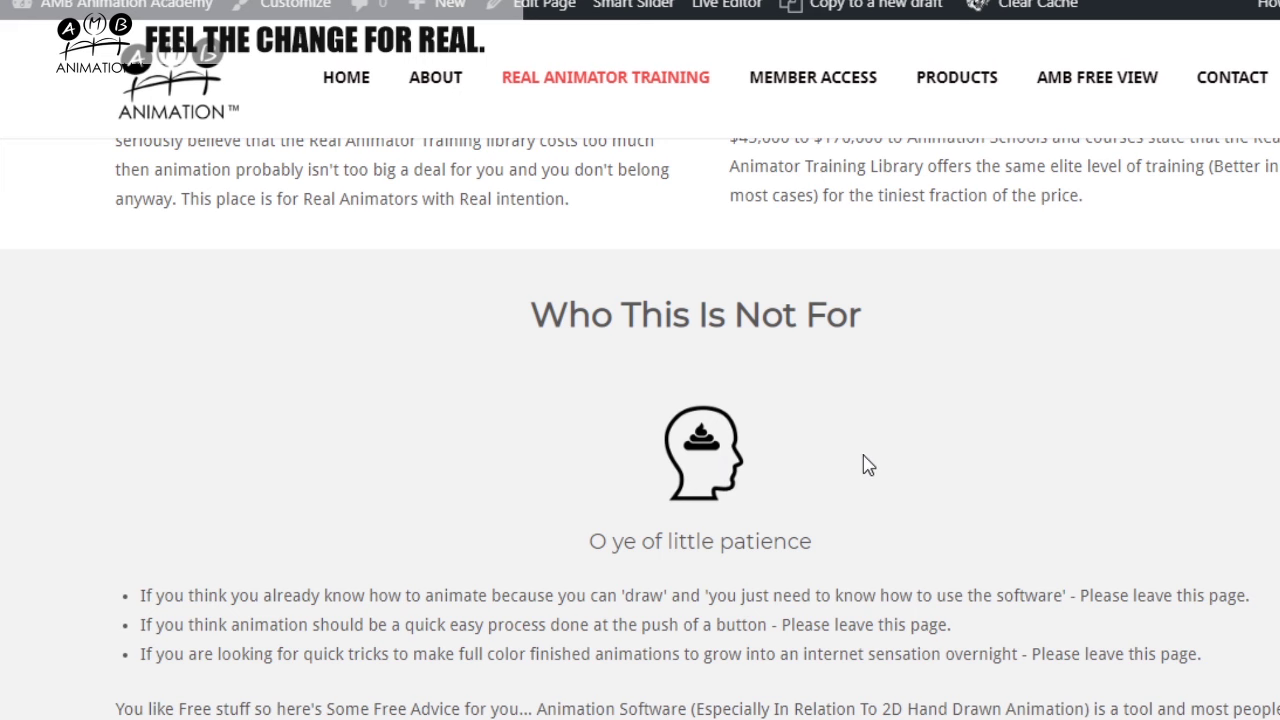
scroll(866, 466, "down", 1)
scroll(866, 466, "down", 3)
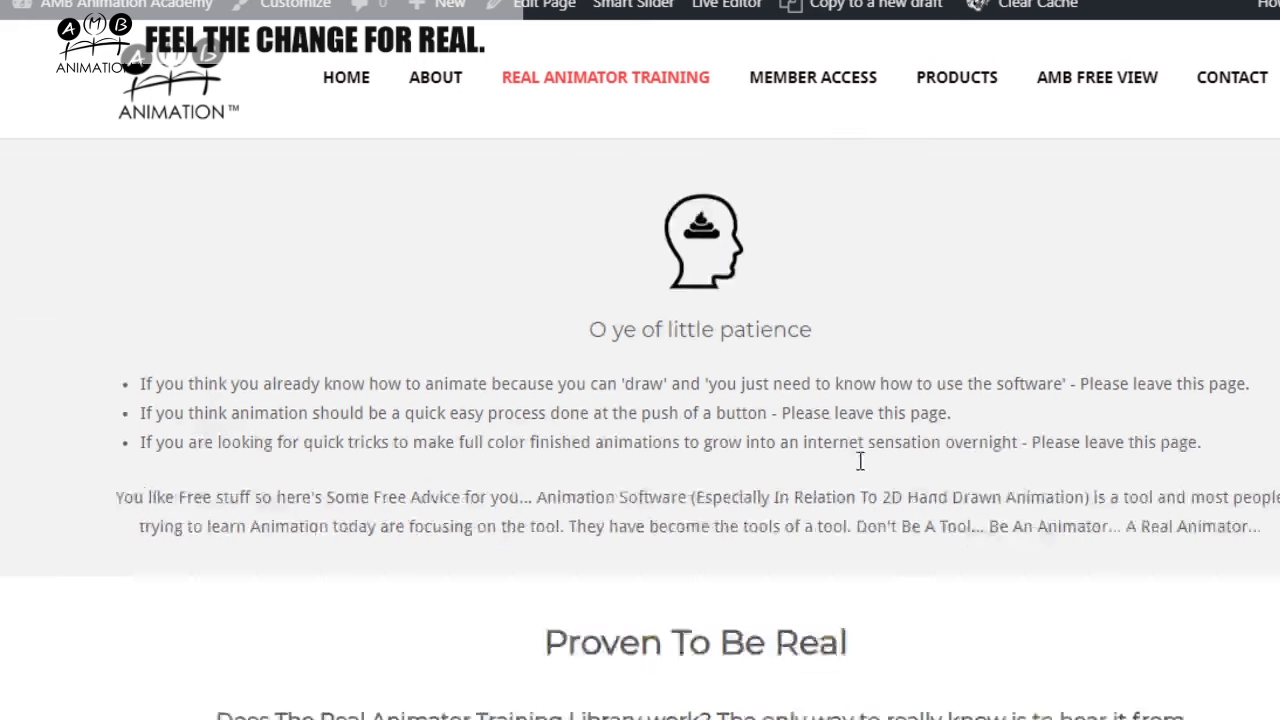
scroll(860, 457, "up", 2)
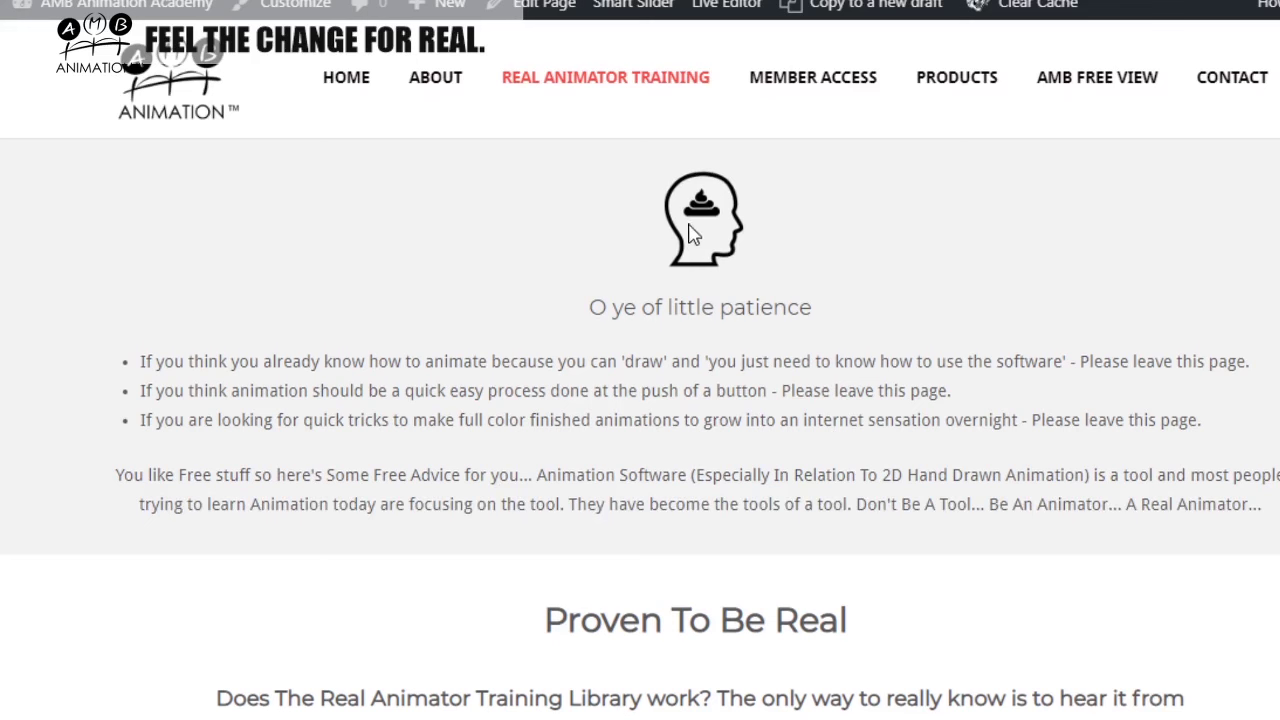
mouse_move(697, 232)
scroll(791, 366, "down", 5)
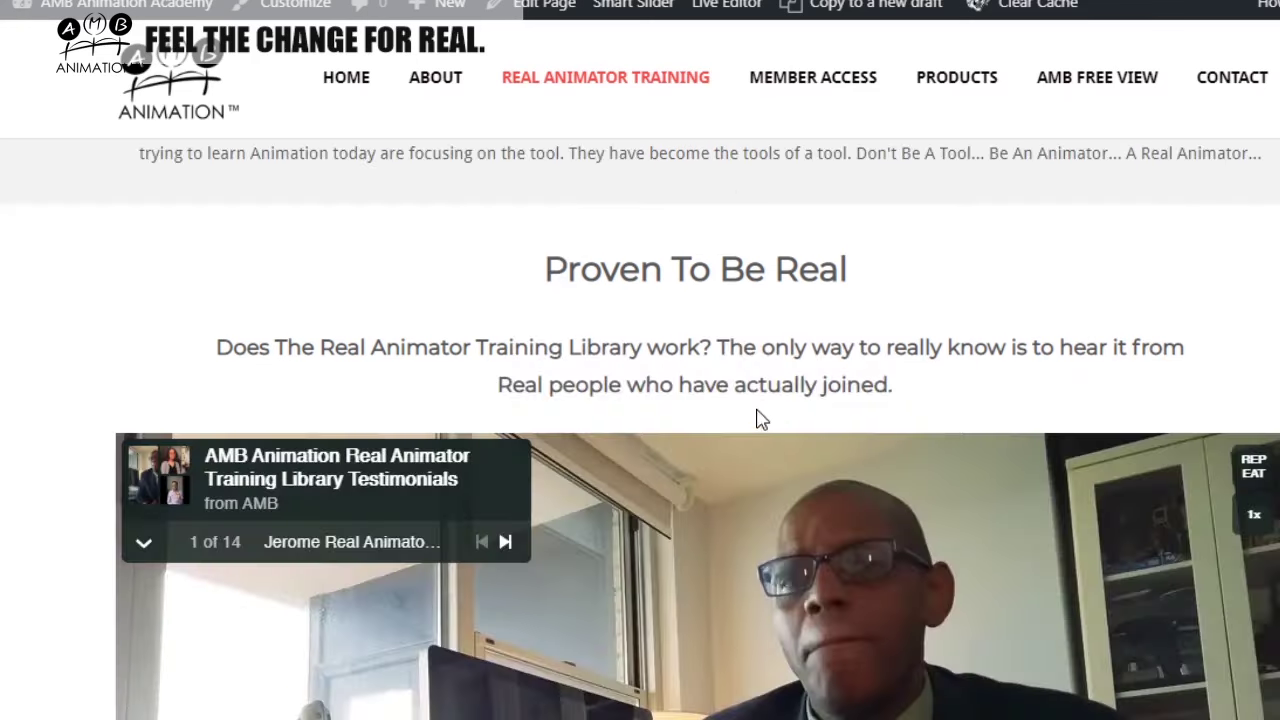
Look over the Proven To Be Real testimonials and neighbouring sections, ending at the page's closing invitation to join
scroll(882, 384, "down", 1)
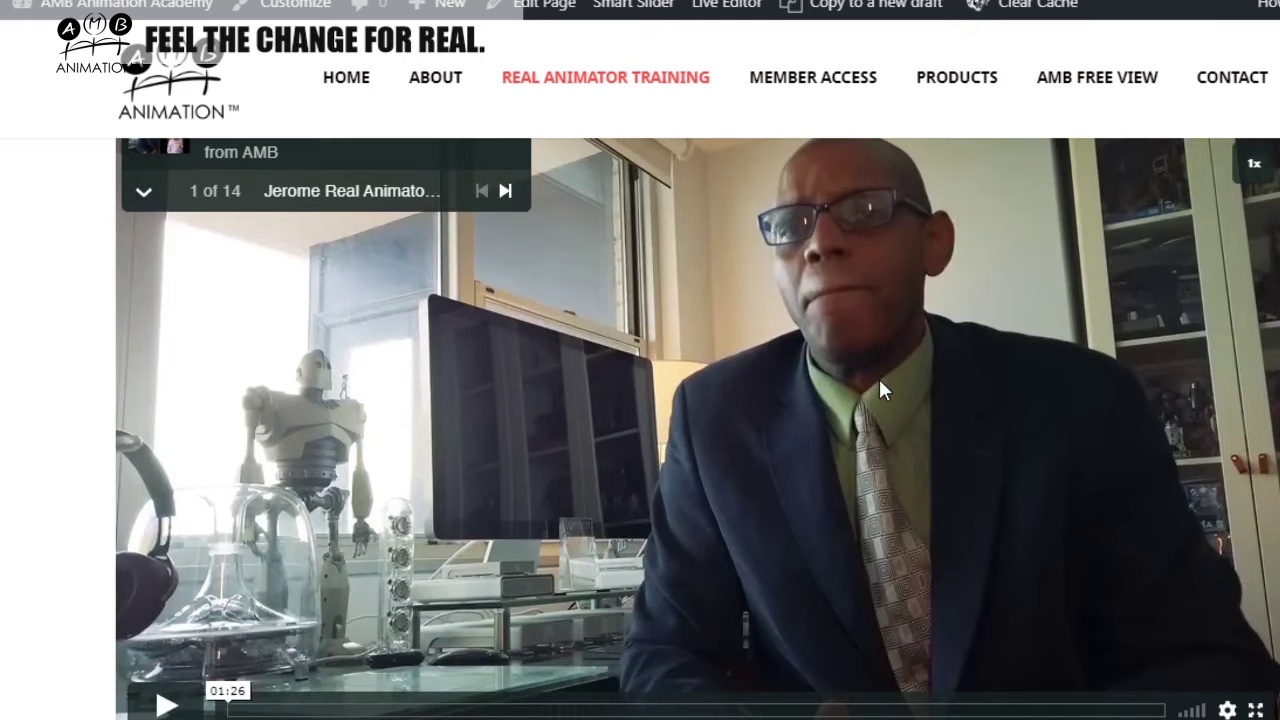
scroll(878, 360, "down", 2)
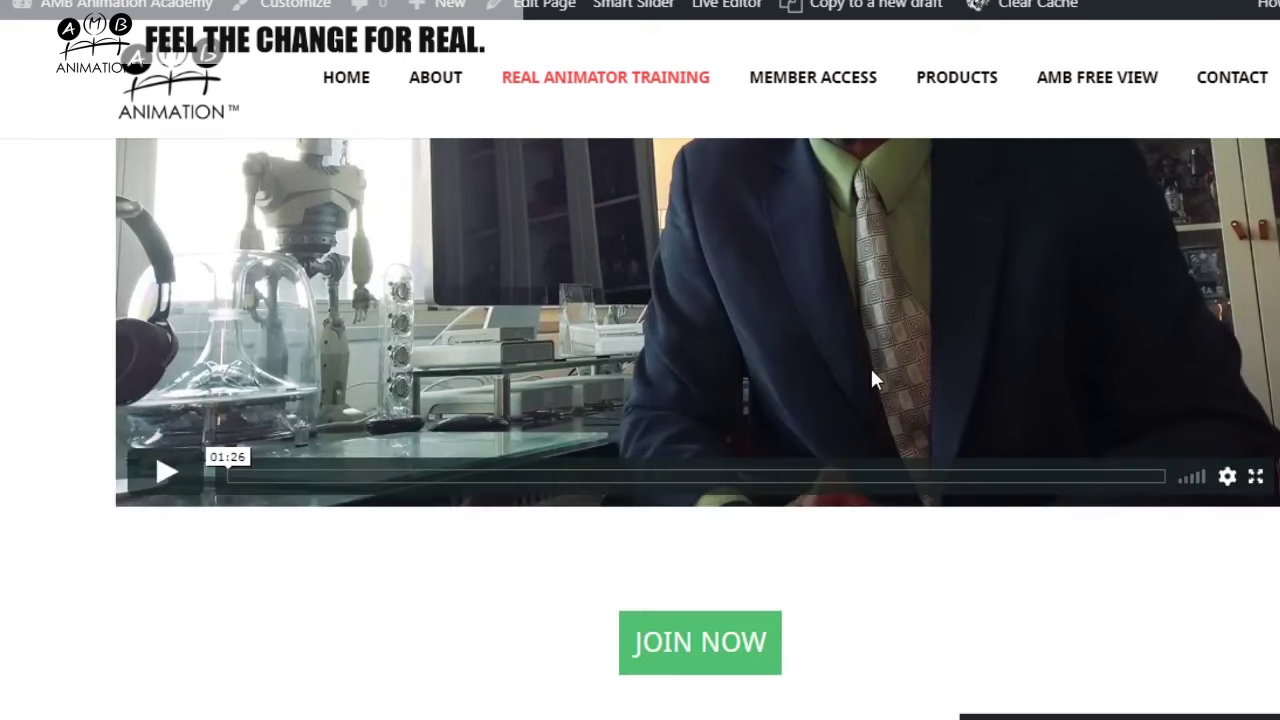
scroll(870, 372, "down", 3)
scroll(870, 385, "up", 4)
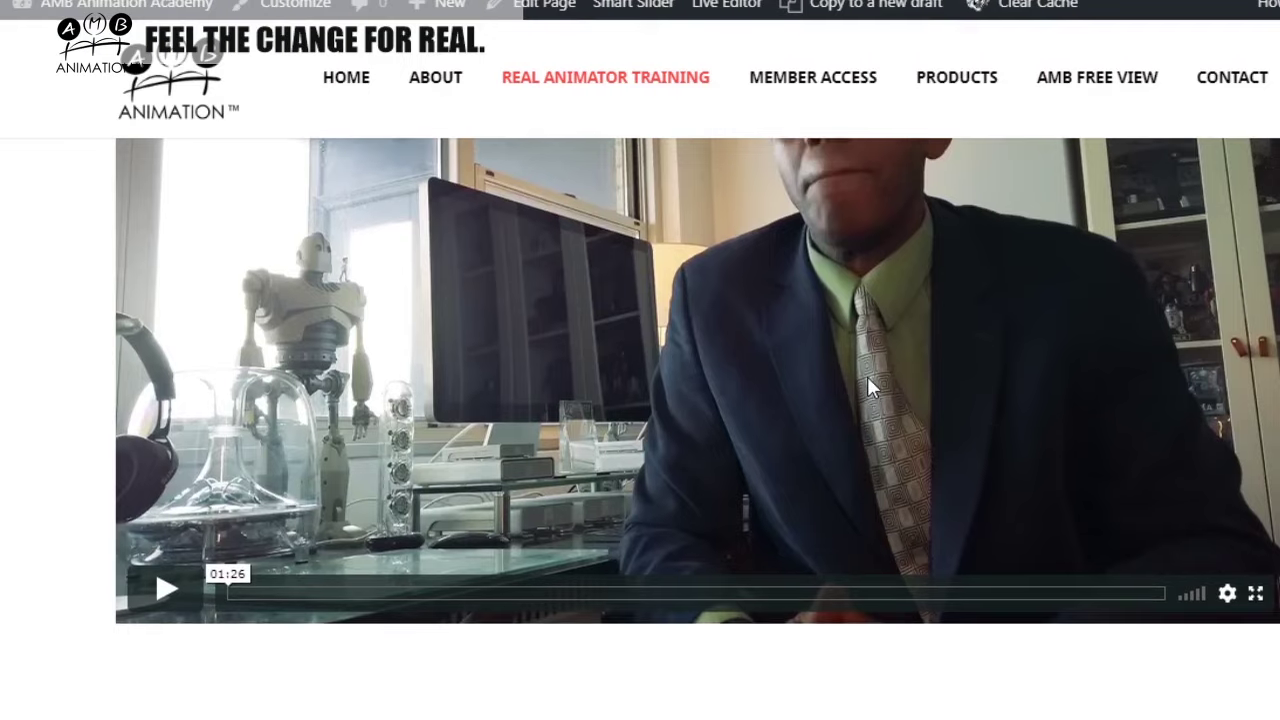
scroll(870, 385, "down", 5)
scroll(864, 394, "up", 4)
scroll(860, 396, "down", 12)
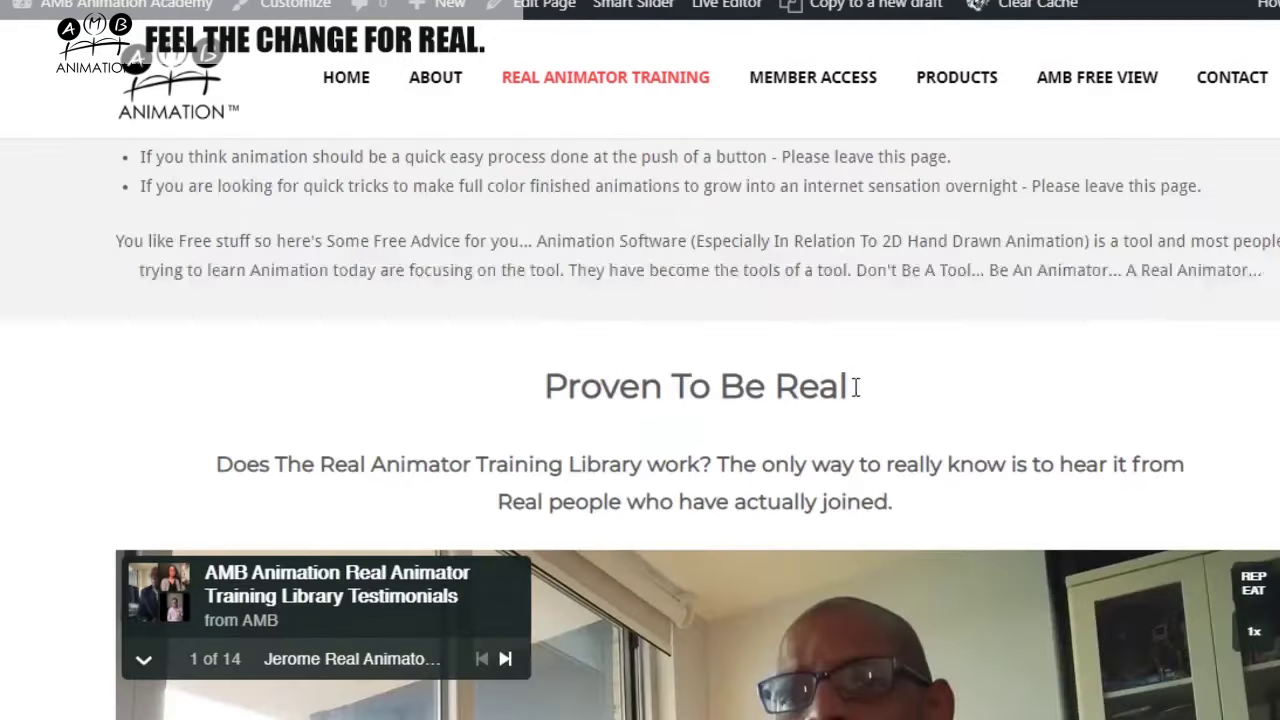
scroll(767, 288, "up", 5)
scroll(720, 310, "down", 6)
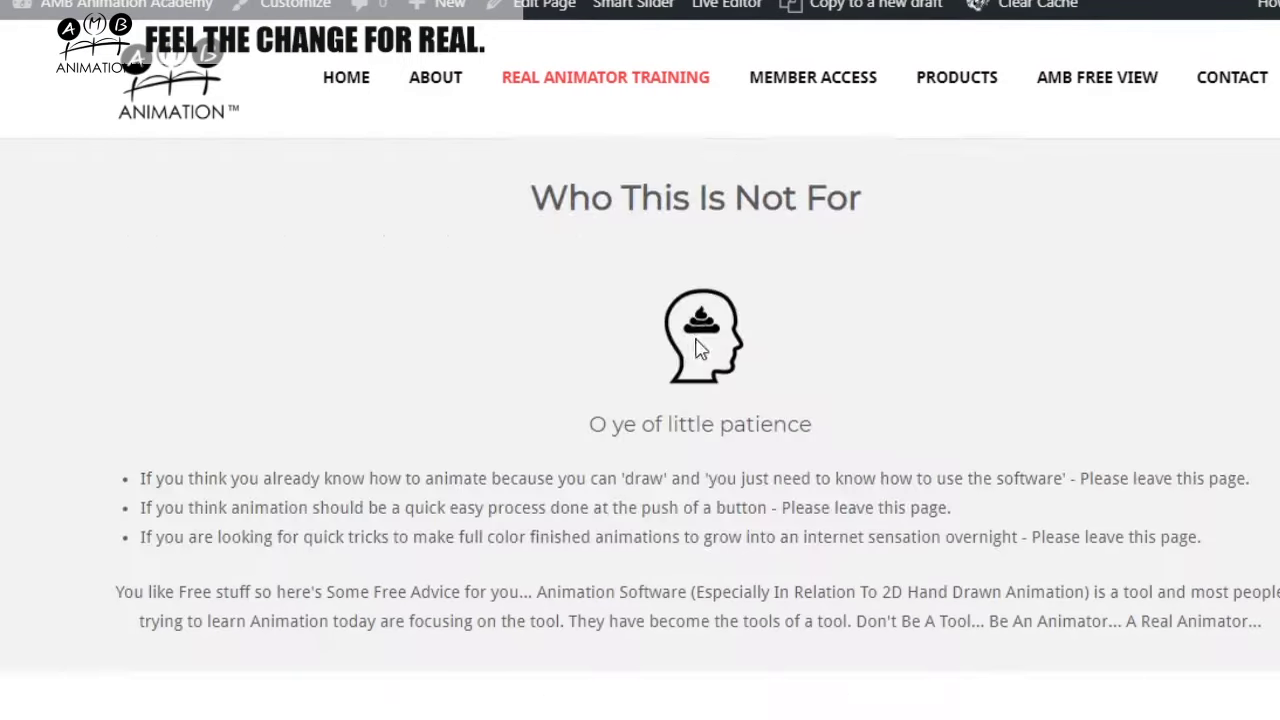
scroll(697, 320, "up", 4)
scroll(697, 330, "down", 14)
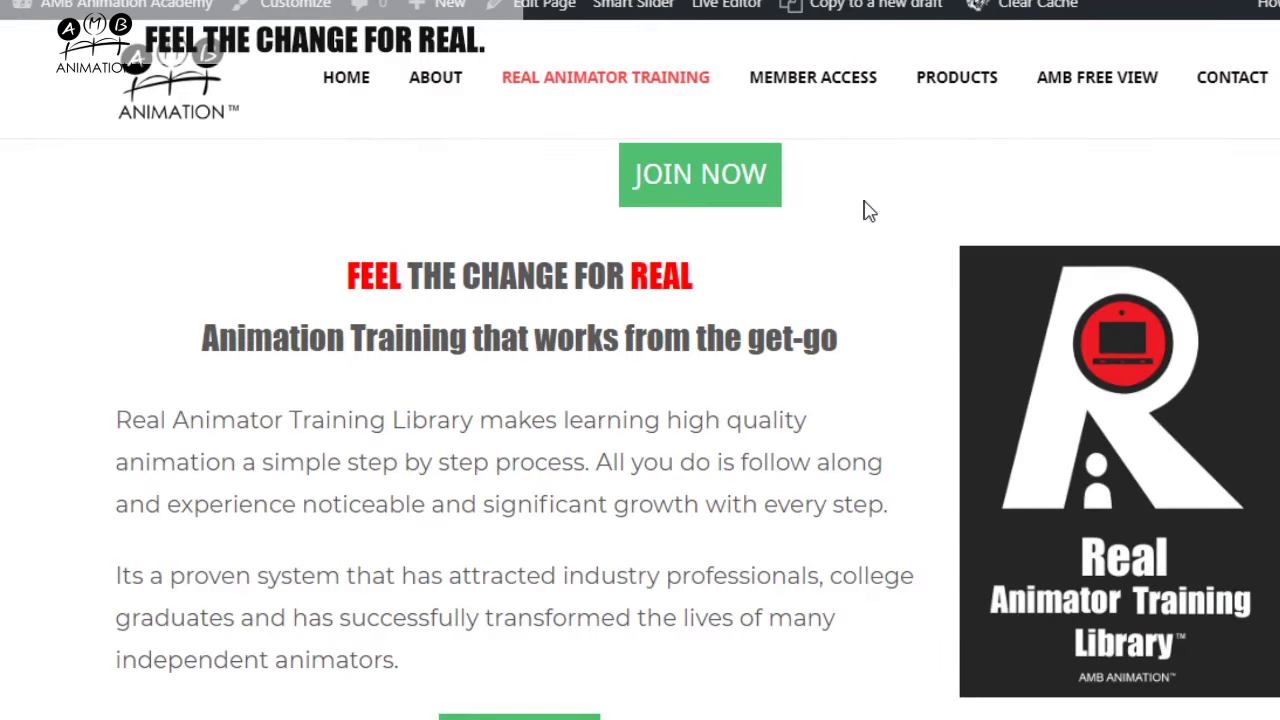
Open the training library's joining page and review its lifetime membership pricing, Vimeo information and sign-up form
left_click(723, 199)
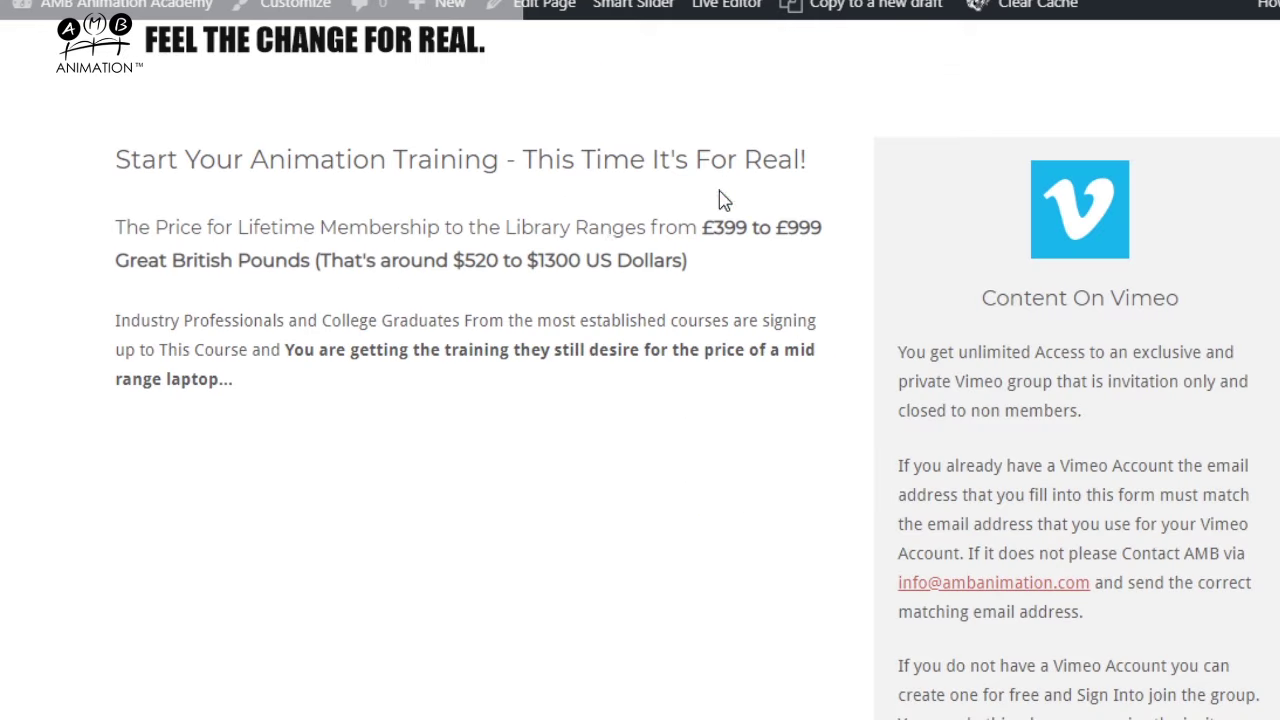
scroll(594, 251, "down", 6)
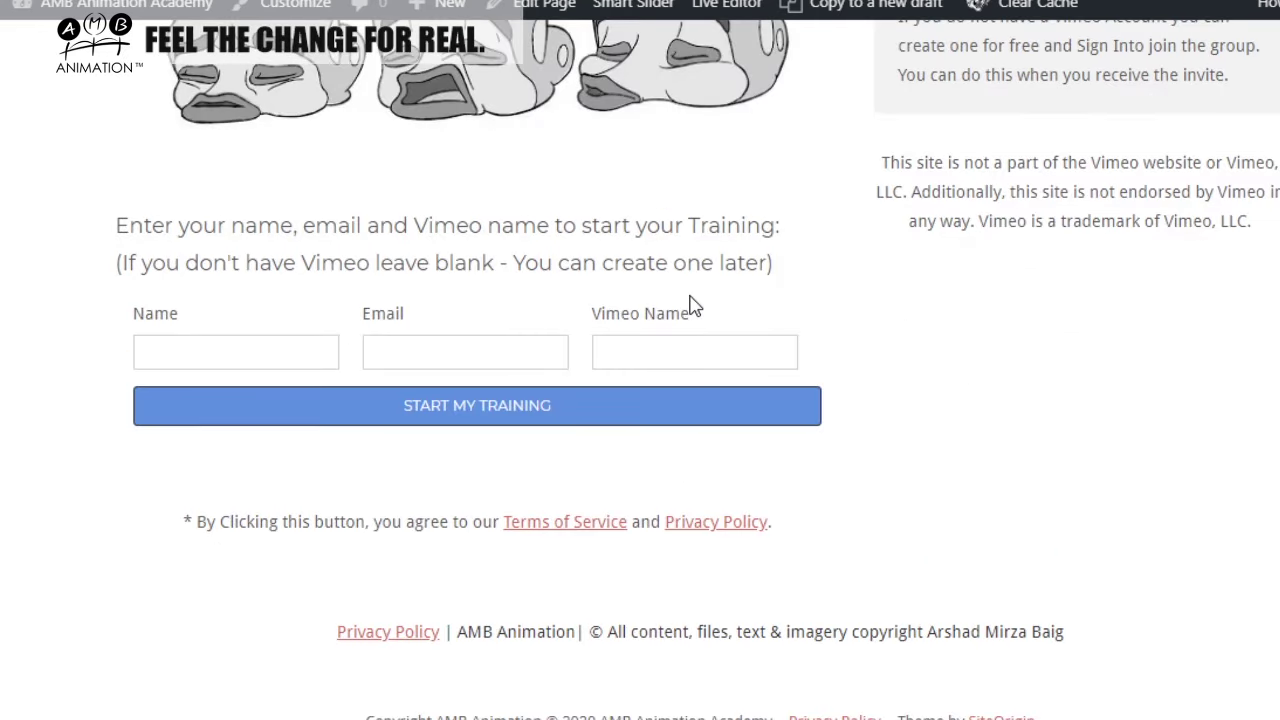
scroll(695, 314, "up", 2)
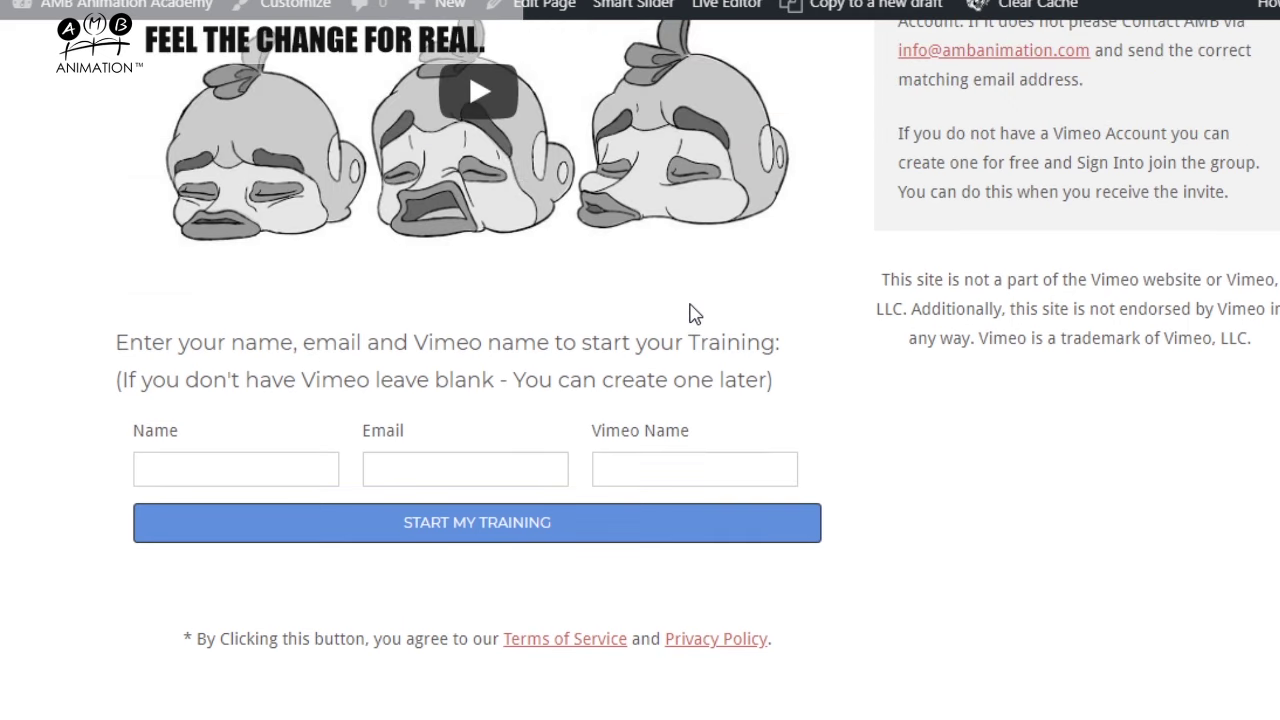
scroll(695, 314, "up", 5)
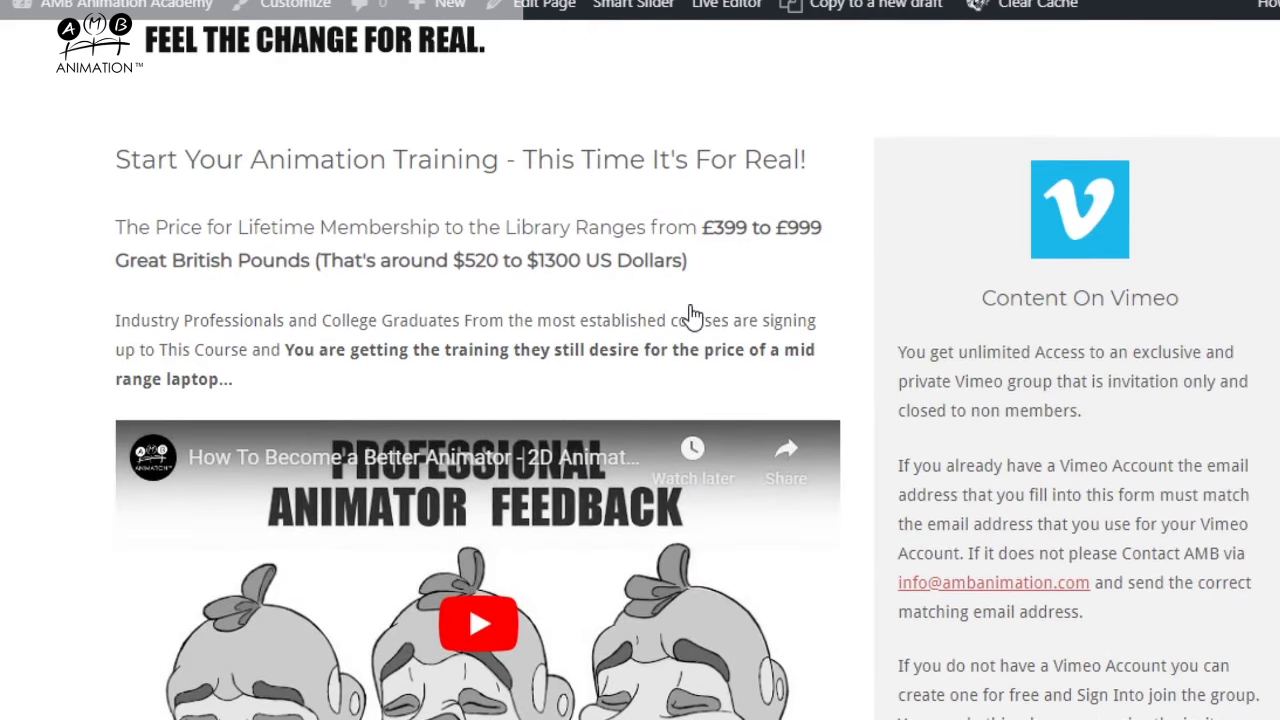
Look over the joining page again from the price range and Professional Animator Feedback video down to the name, email and Vimeo name form
scroll(687, 320, "down", 1)
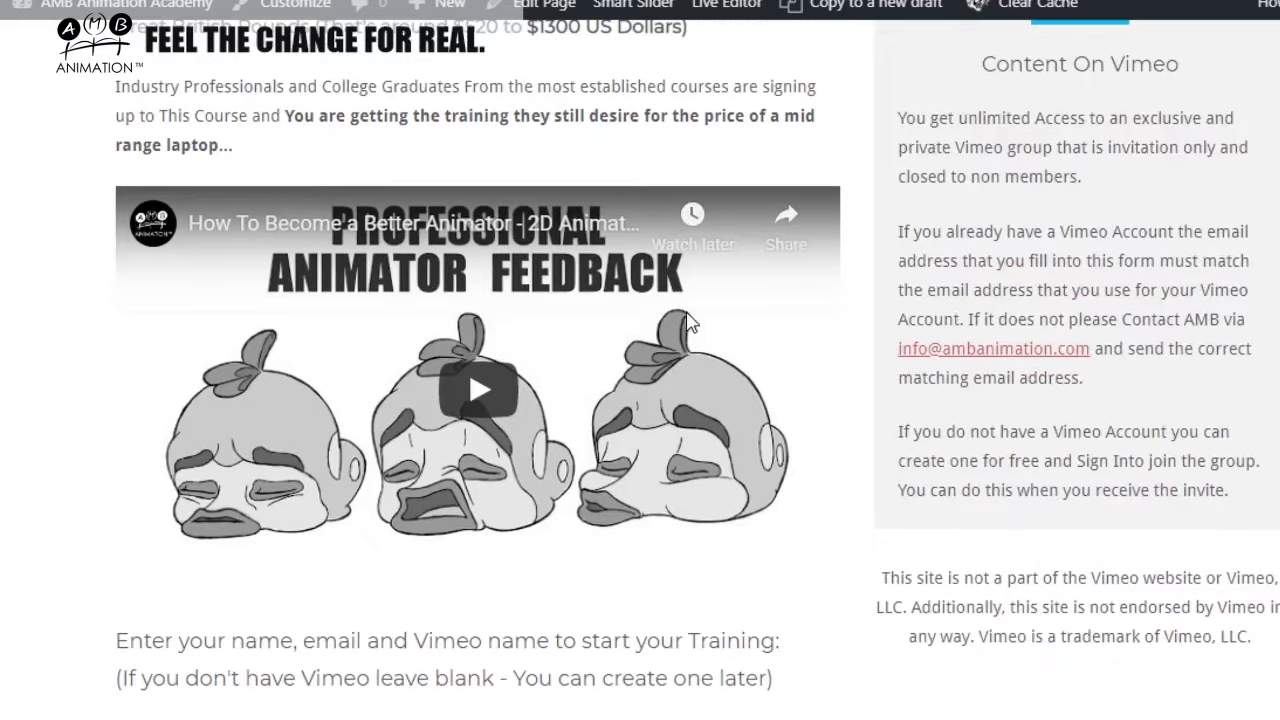
scroll(689, 325, "up", 2)
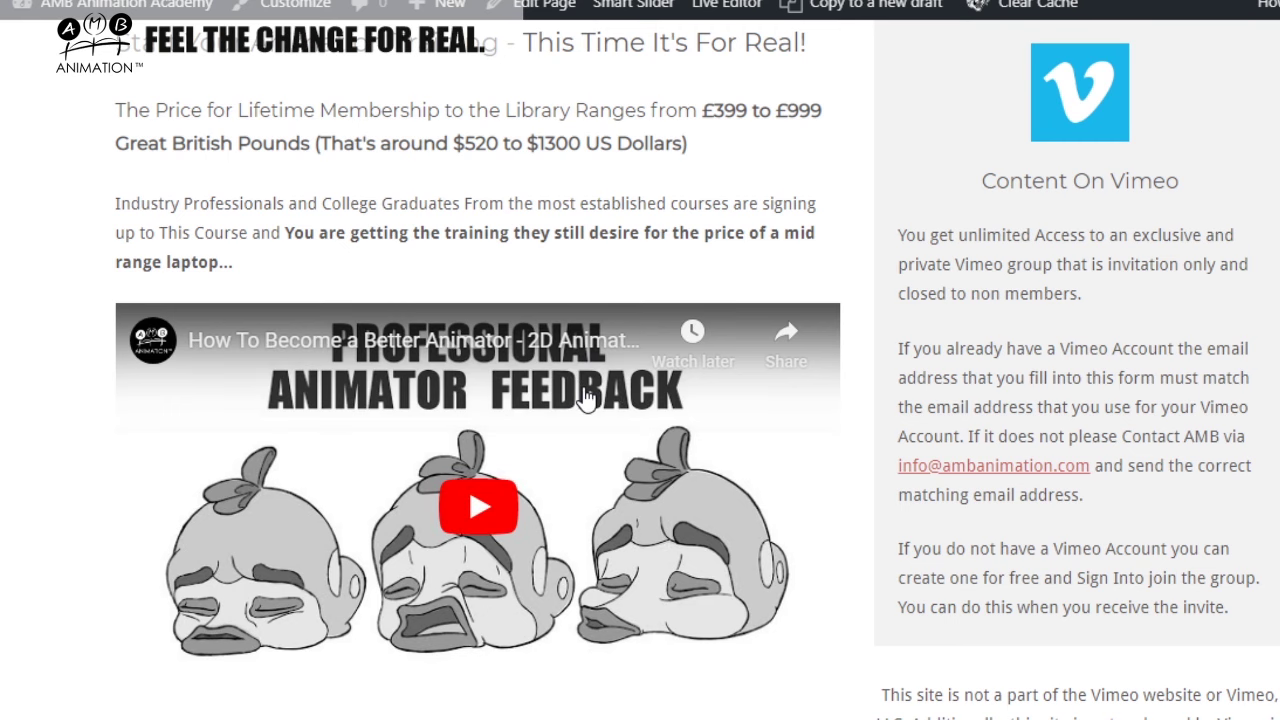
scroll(636, 424, "down", 1)
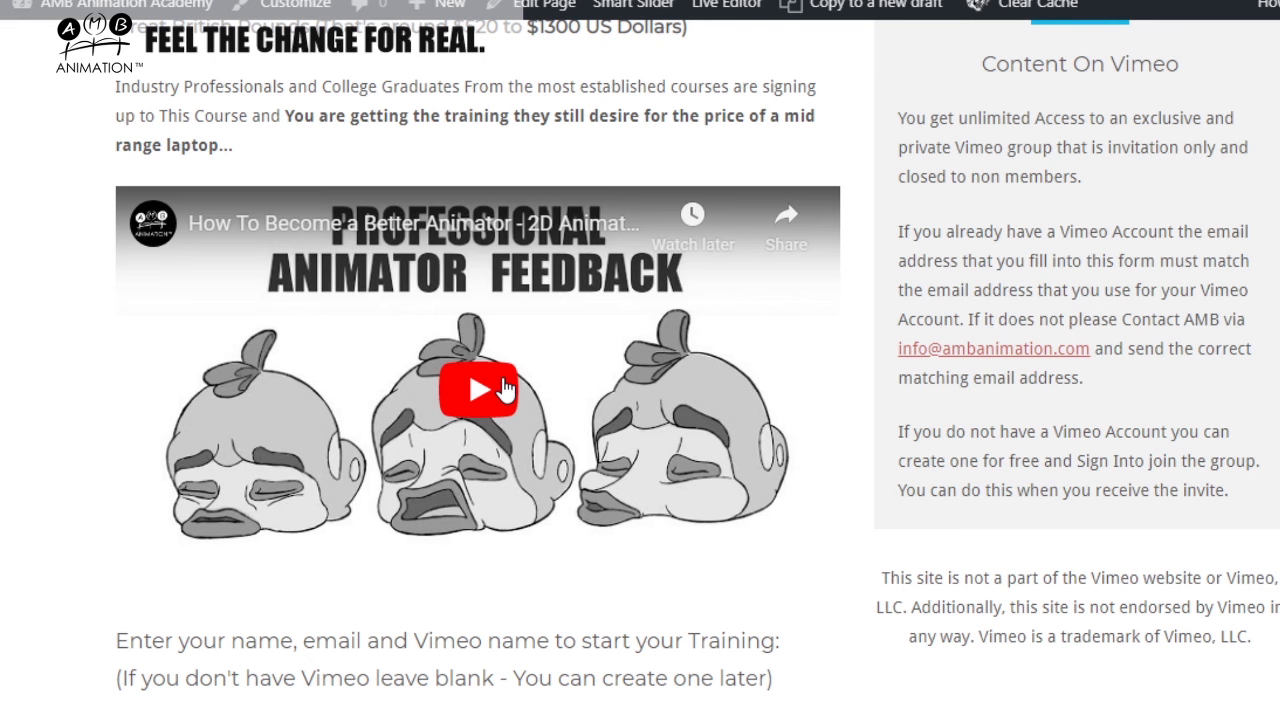
scroll(505, 388, "down", 1)
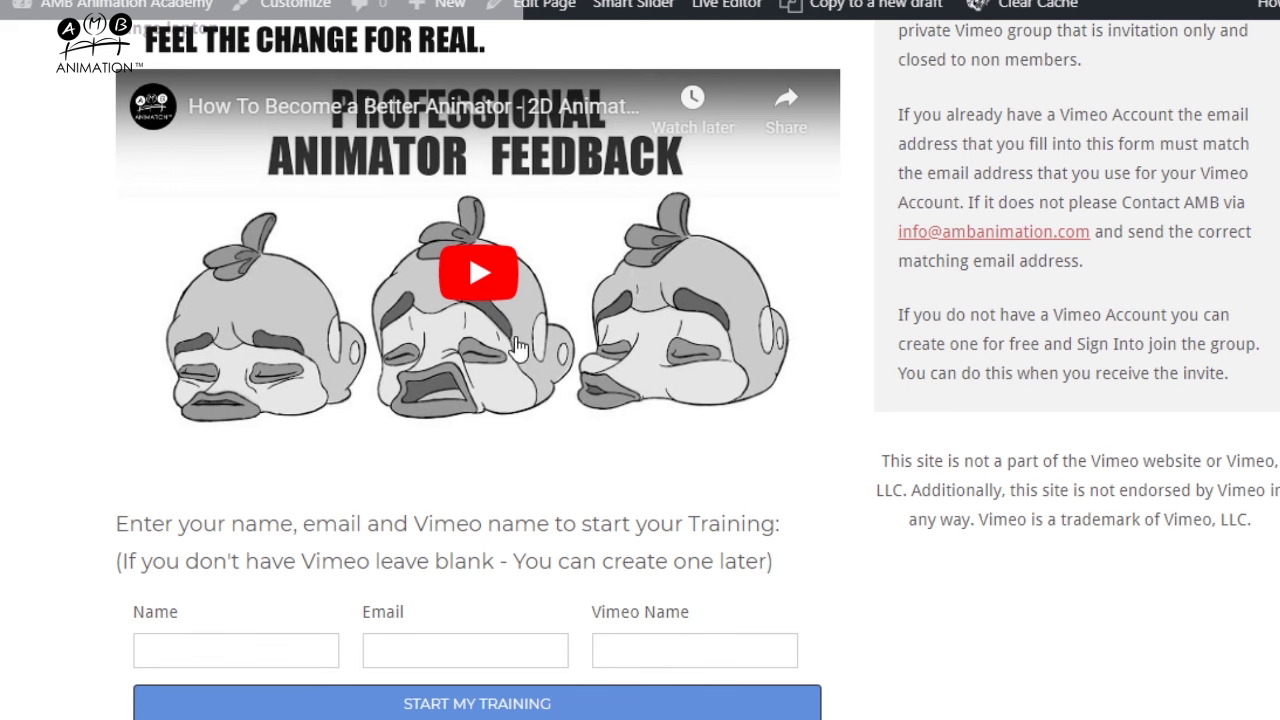
scroll(500, 395, "up", 3)
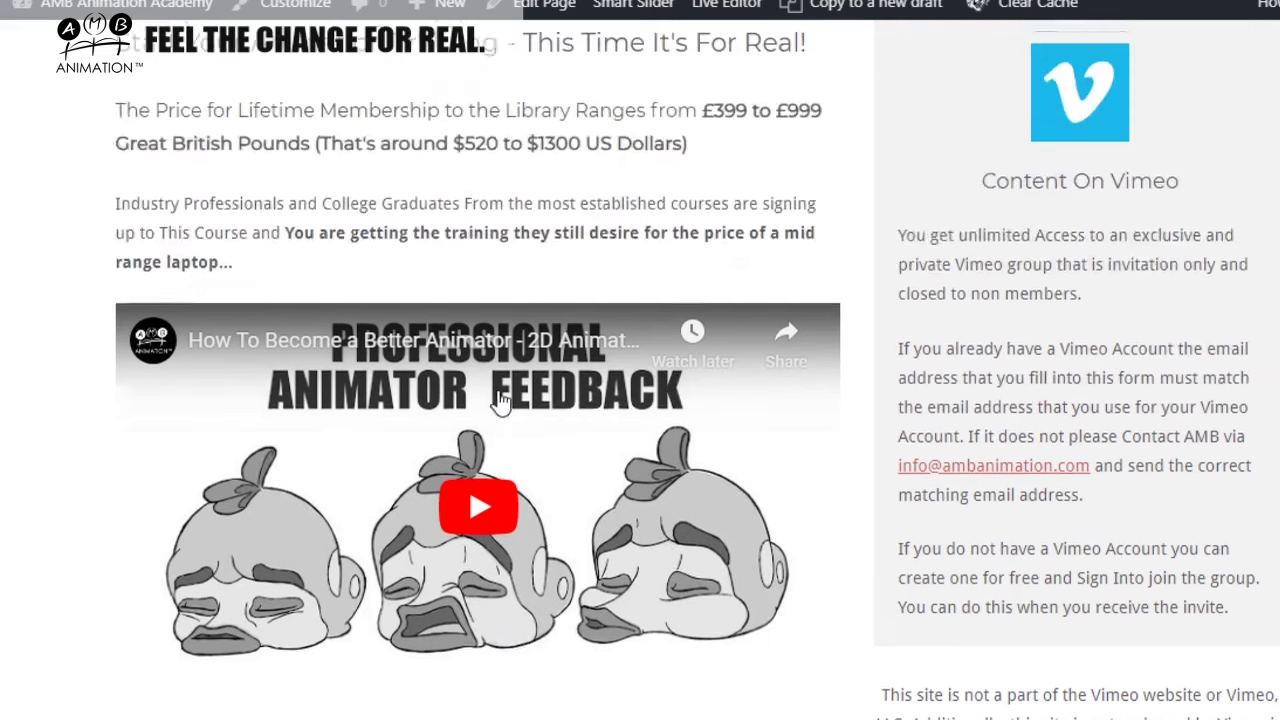
scroll(503, 402, "down", 3)
scroll(503, 402, "up", 2)
scroll(580, 410, "down", 1)
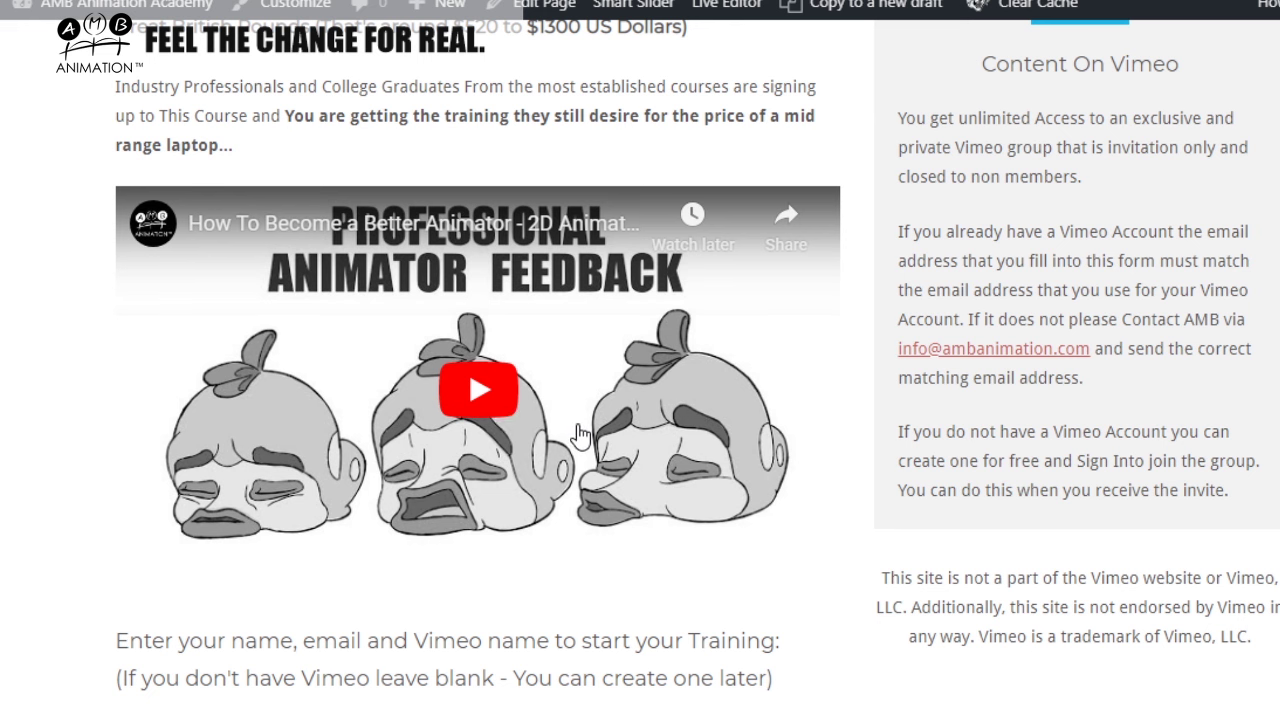
scroll(578, 435, "down", 3)
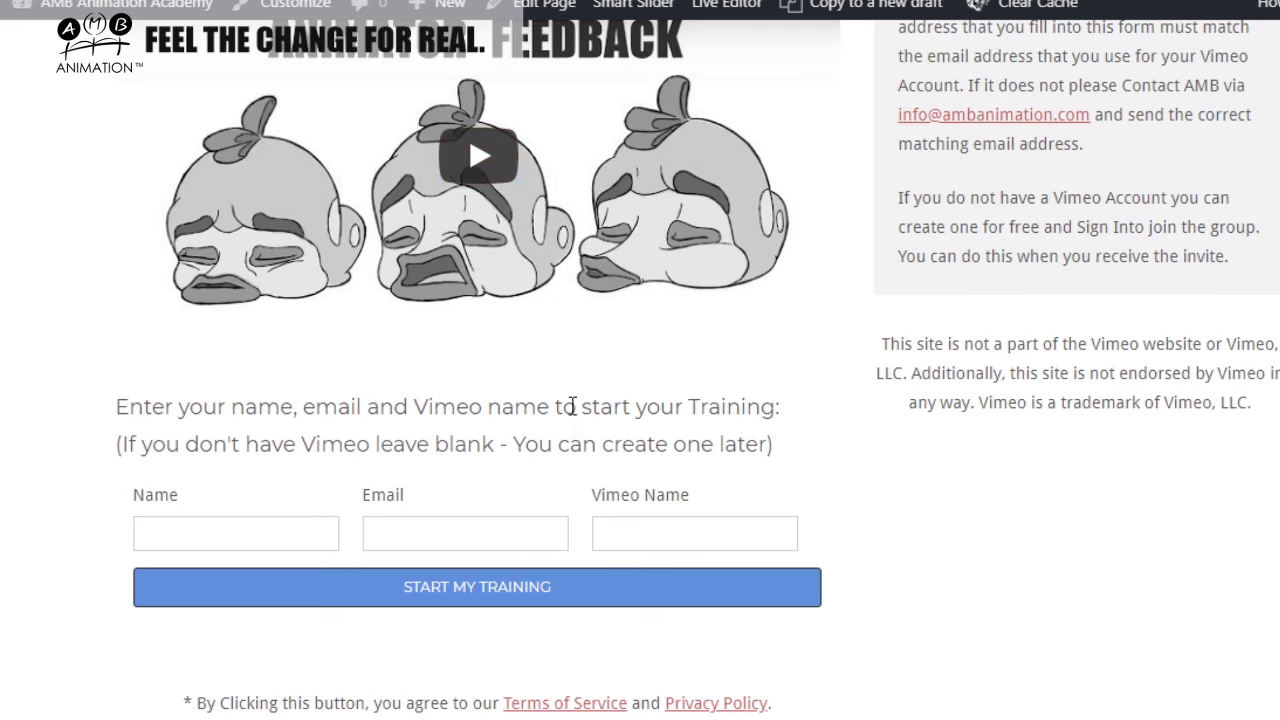
scroll(560, 430, "down", 1)
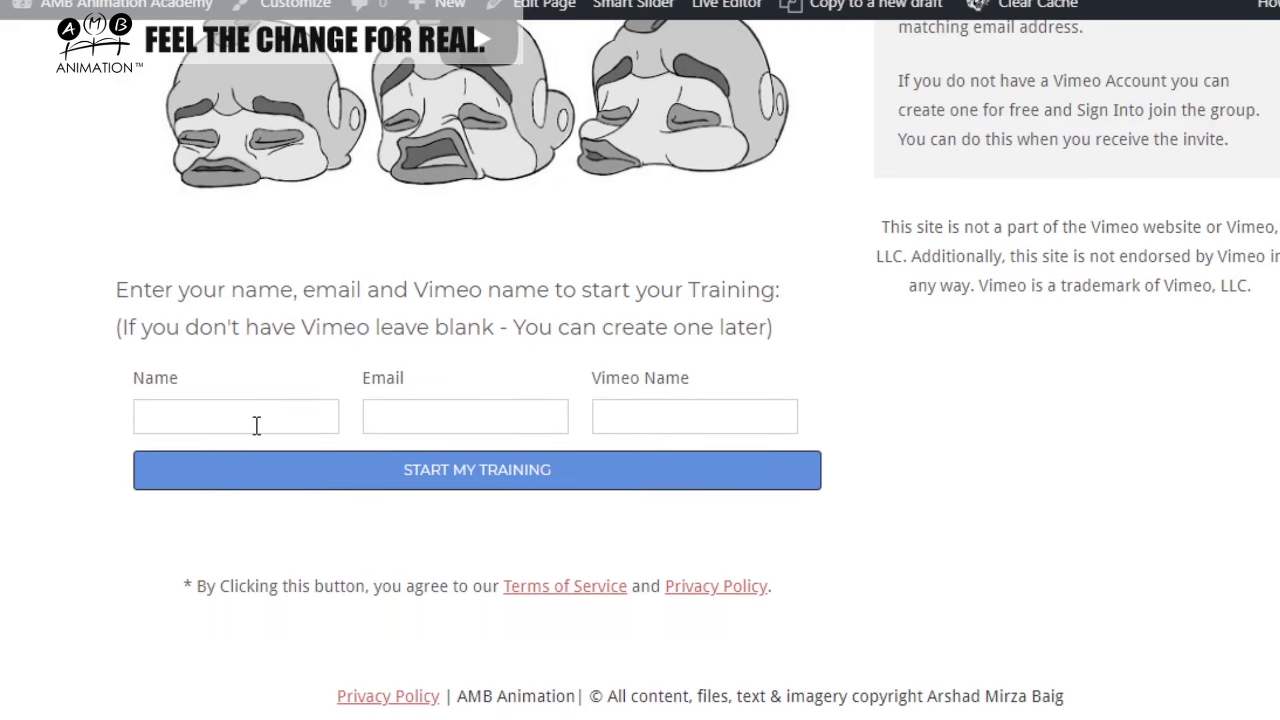